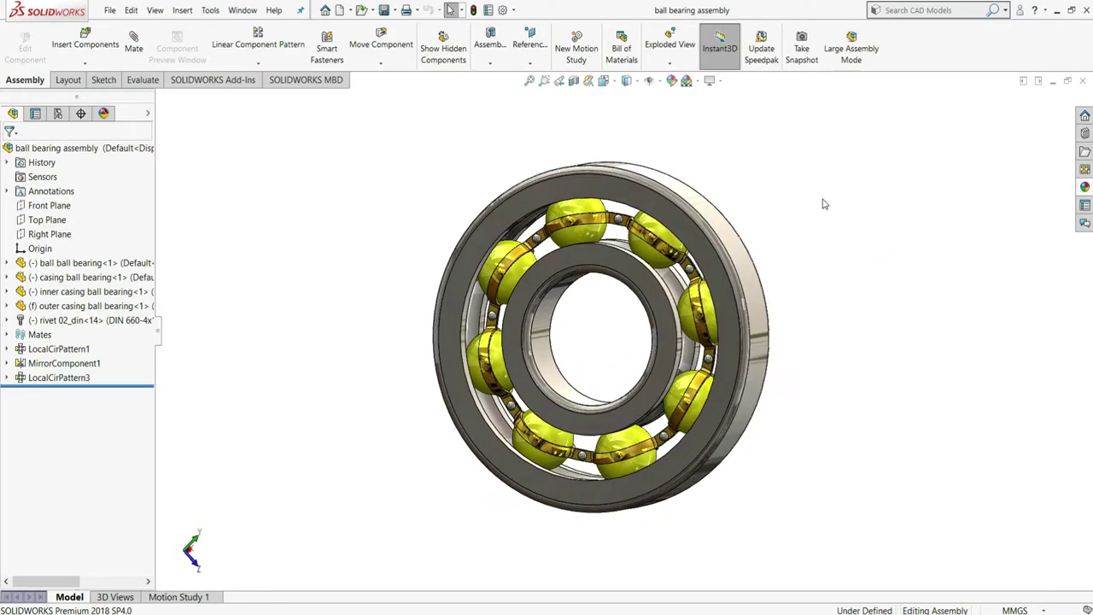
Orbit and zoom the finished ball bearing assembly to inspect it from an angle.
middle_click_drag(739, 216, 785, 205)
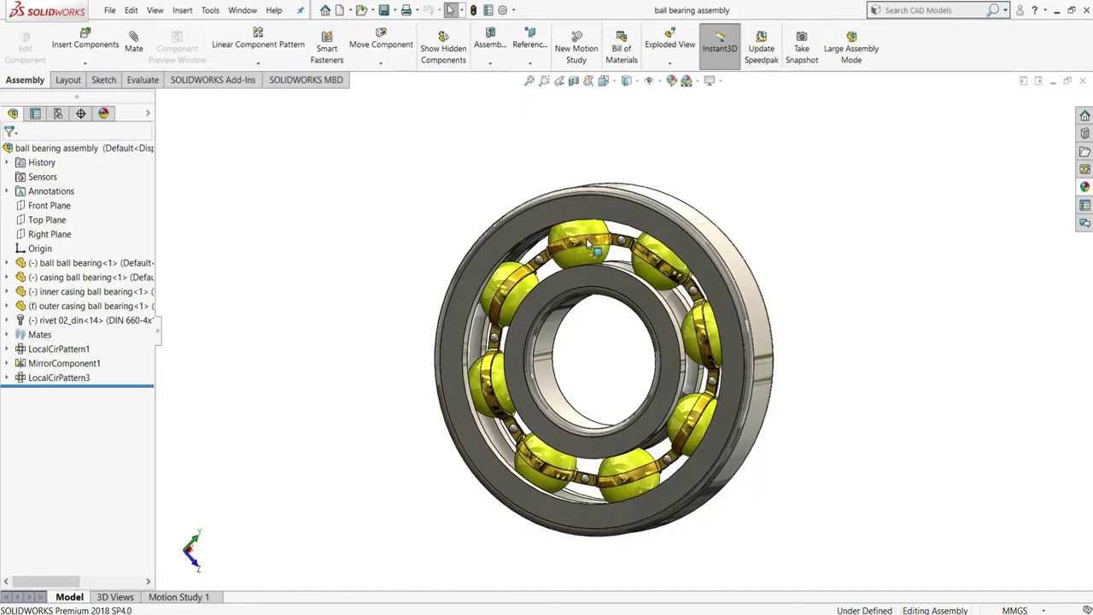
middle_click_drag(588, 245, 601, 253)
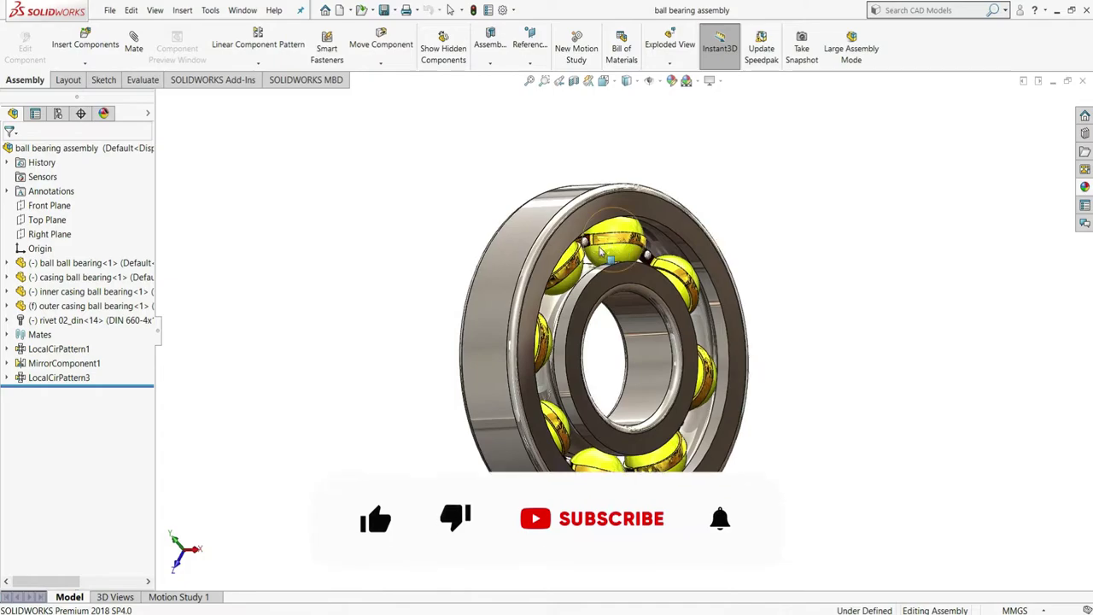
scroll(601, 252, "down", 5)
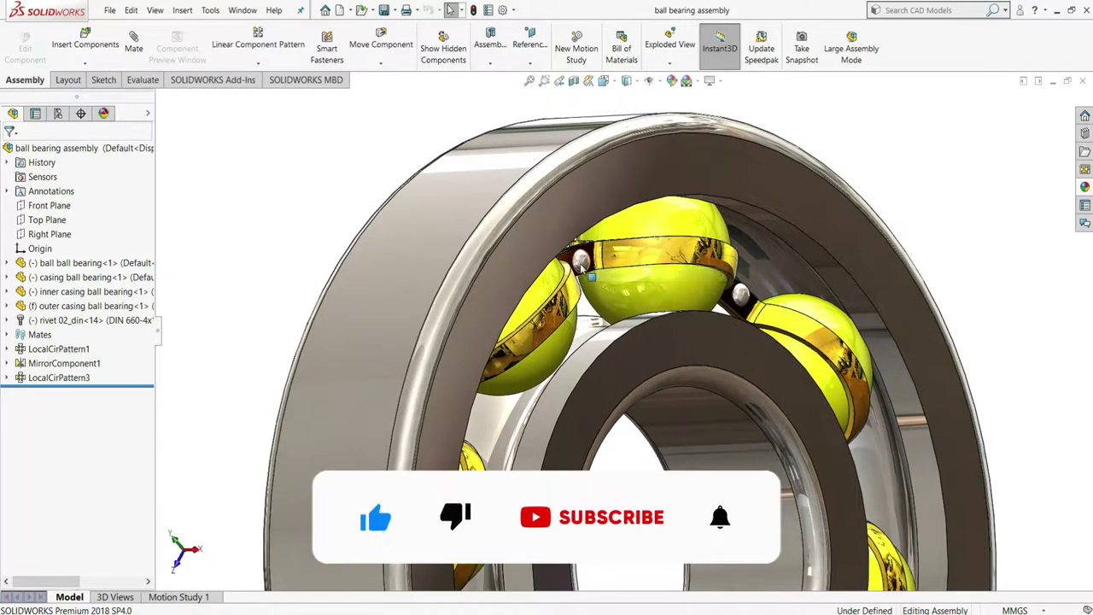
scroll(580, 261, "up", 5)
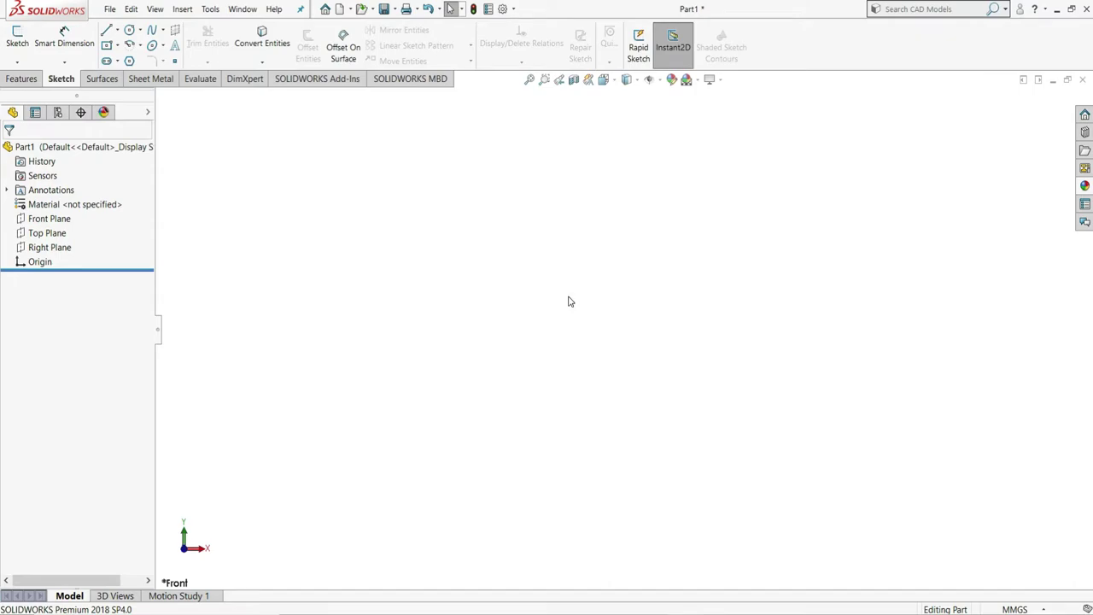
Sketch a centre rectangle above the origin on the Front Plane, then exit the rectangle tool.
left_click(65, 220)
left_click(73, 202)
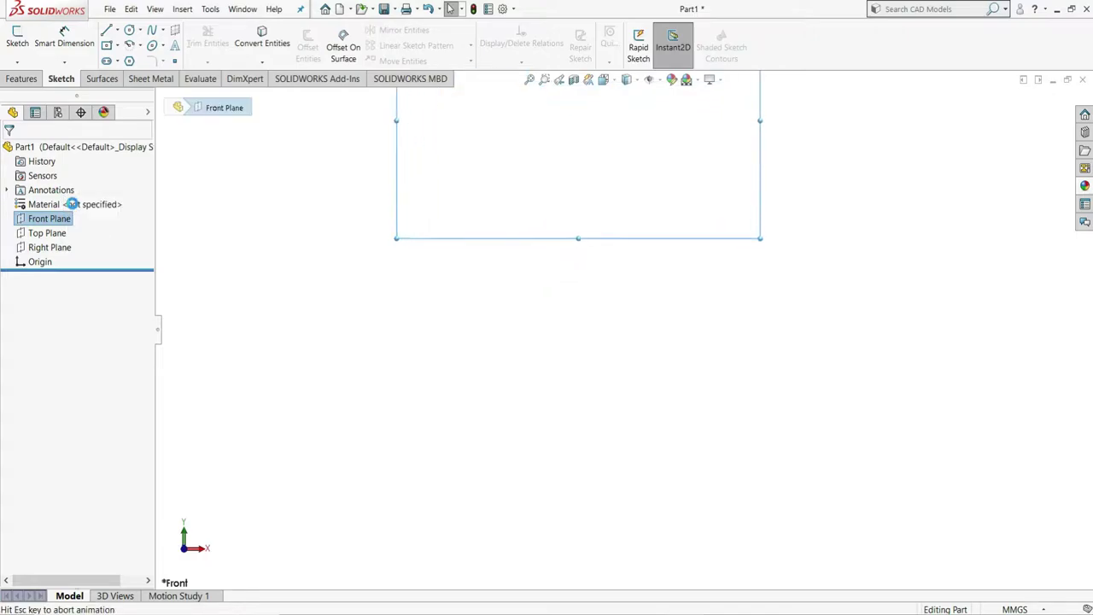
left_click(107, 46)
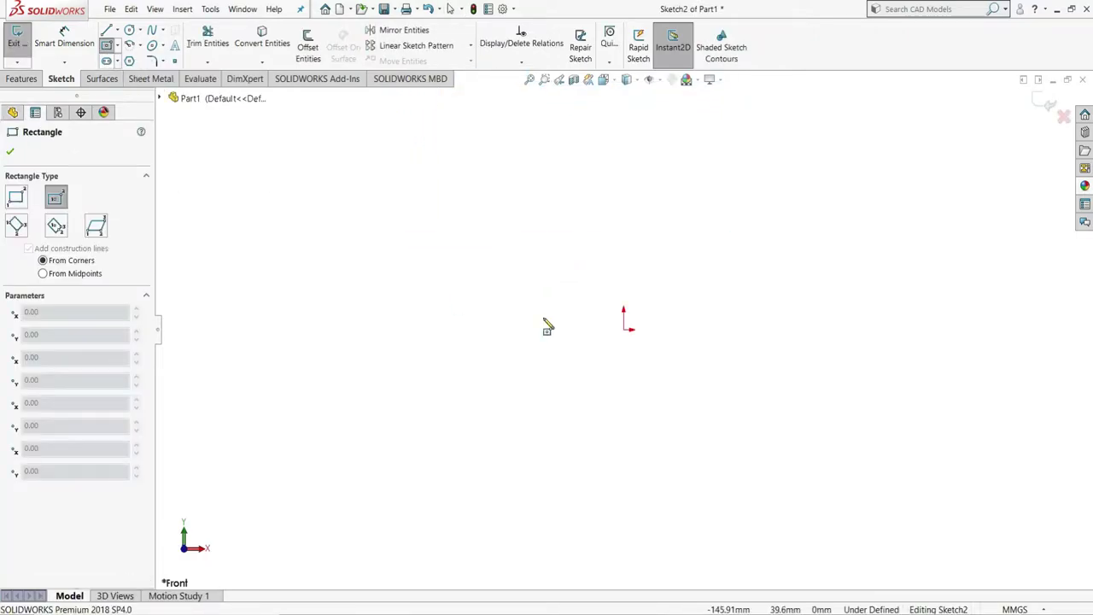
left_click(624, 185)
left_click(692, 143)
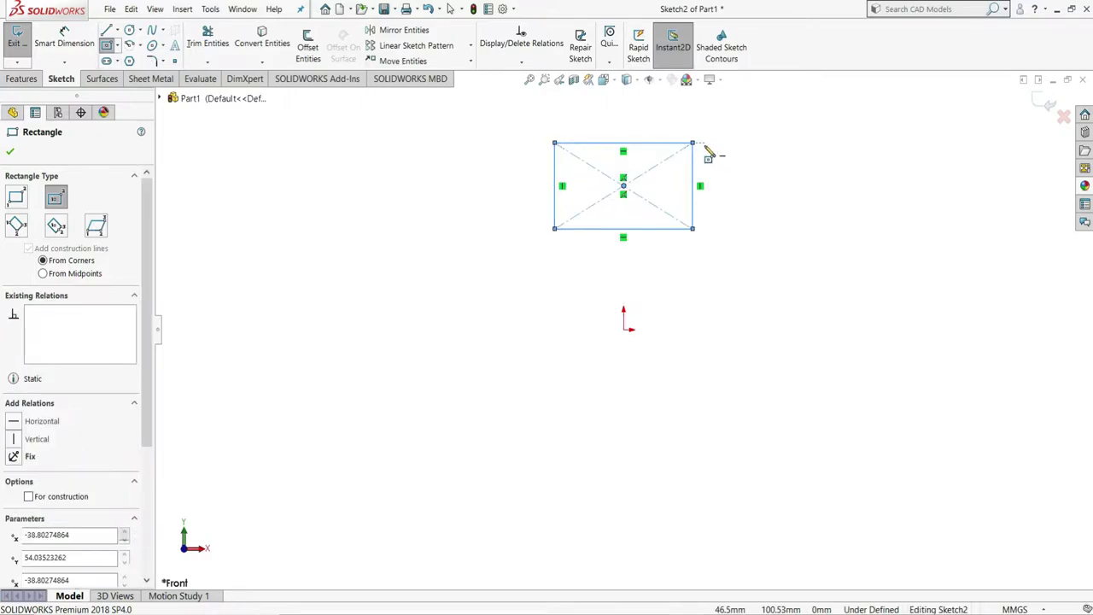
right_click(730, 160)
left_click(728, 155)
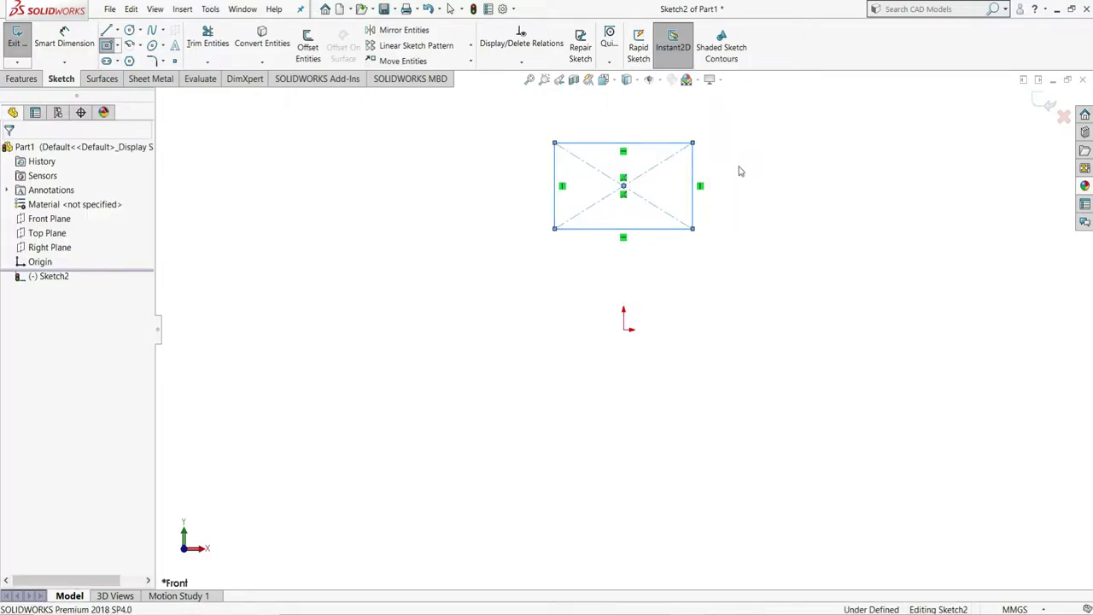
Dimension the rectangle's top edge 130 mm above the origin and its width to 62 mm.
left_click(83, 47)
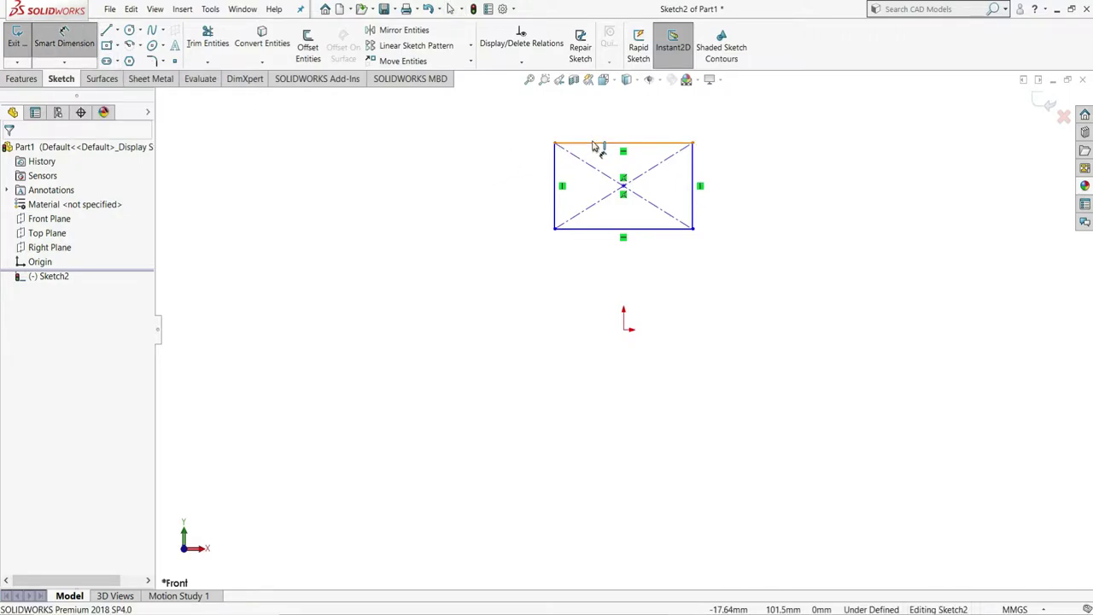
left_click(625, 330)
left_click(494, 232)
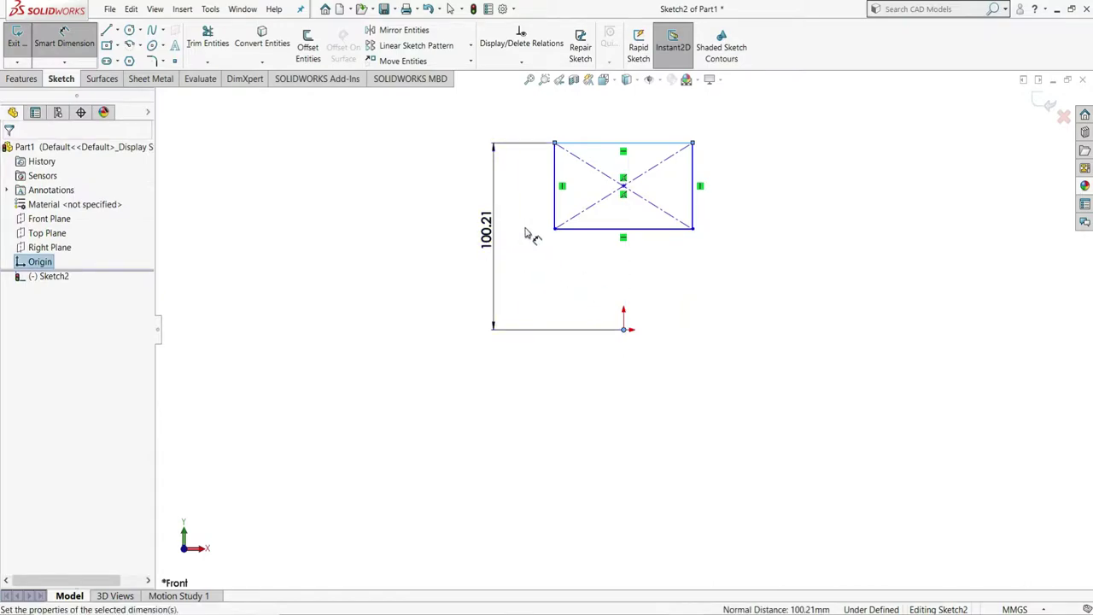
type("13")
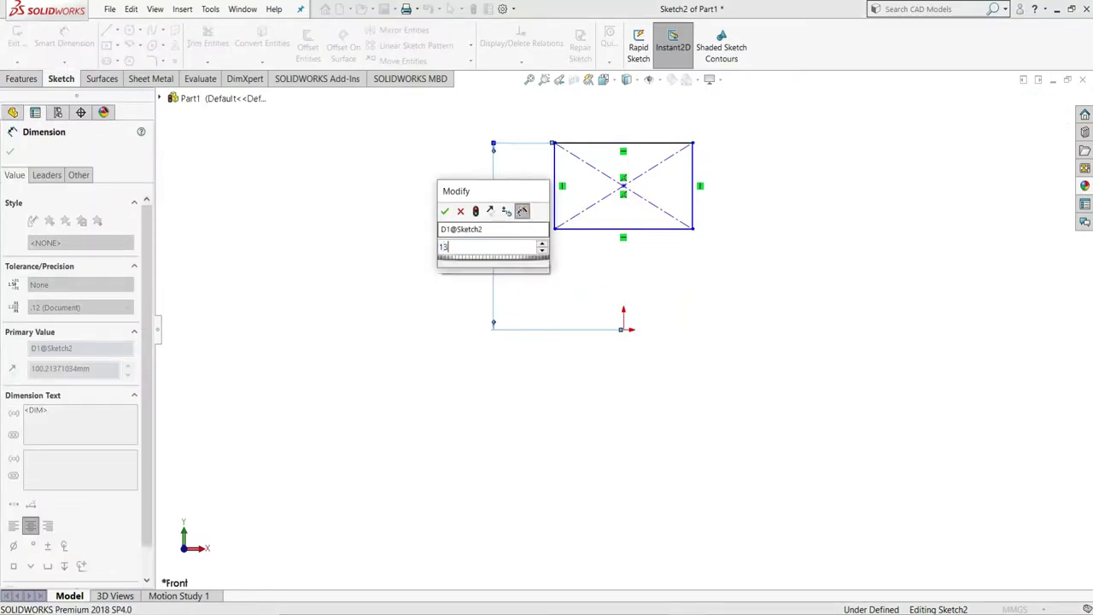
type("0")
key("Return")
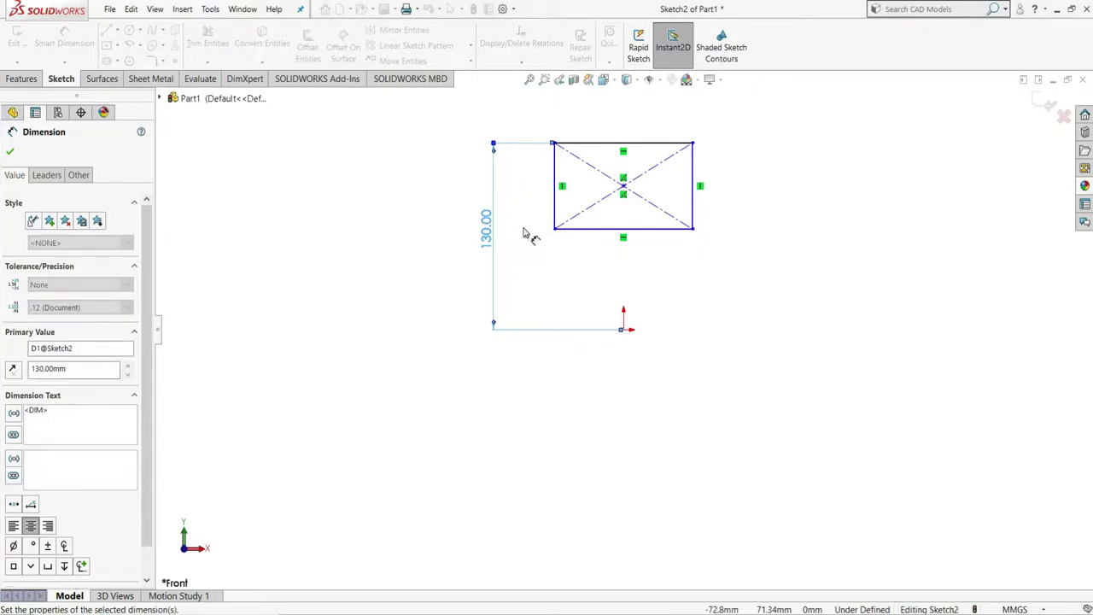
left_click(645, 124)
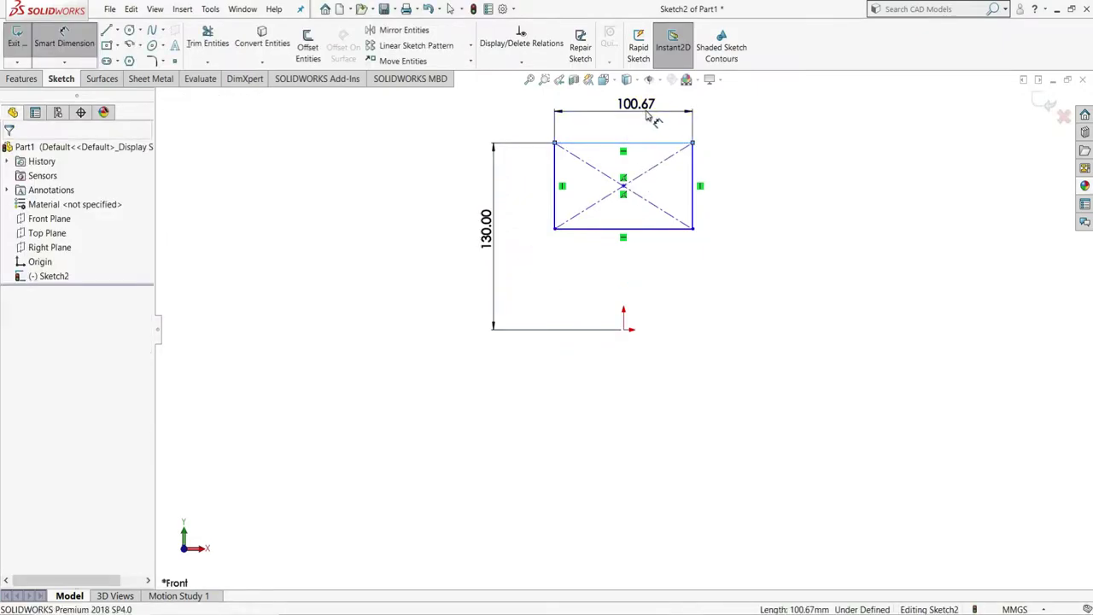
left_click(650, 118)
type("62")
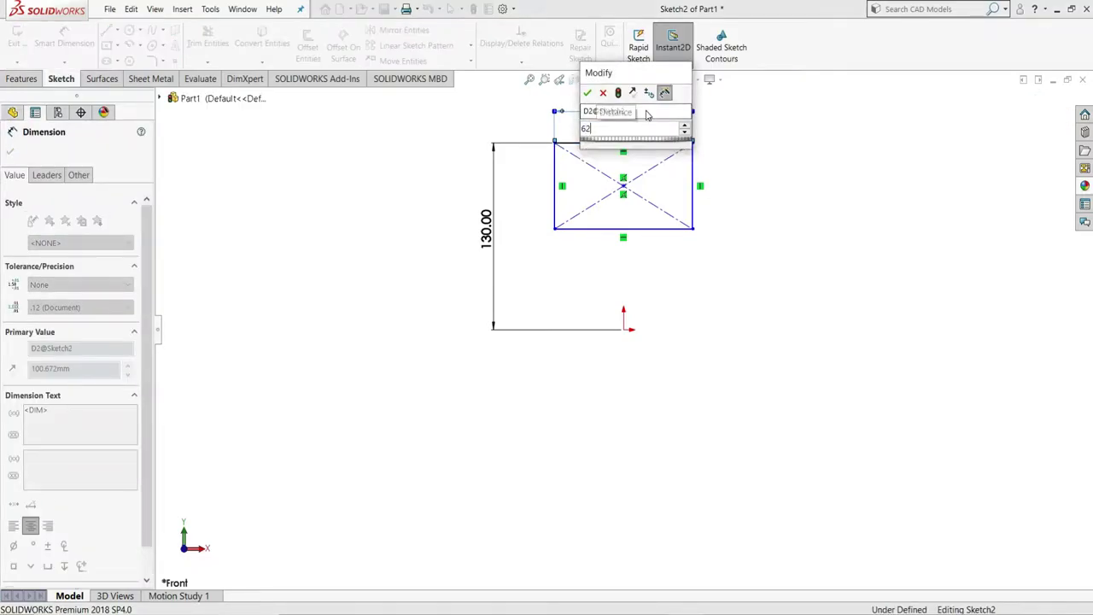
key("Return")
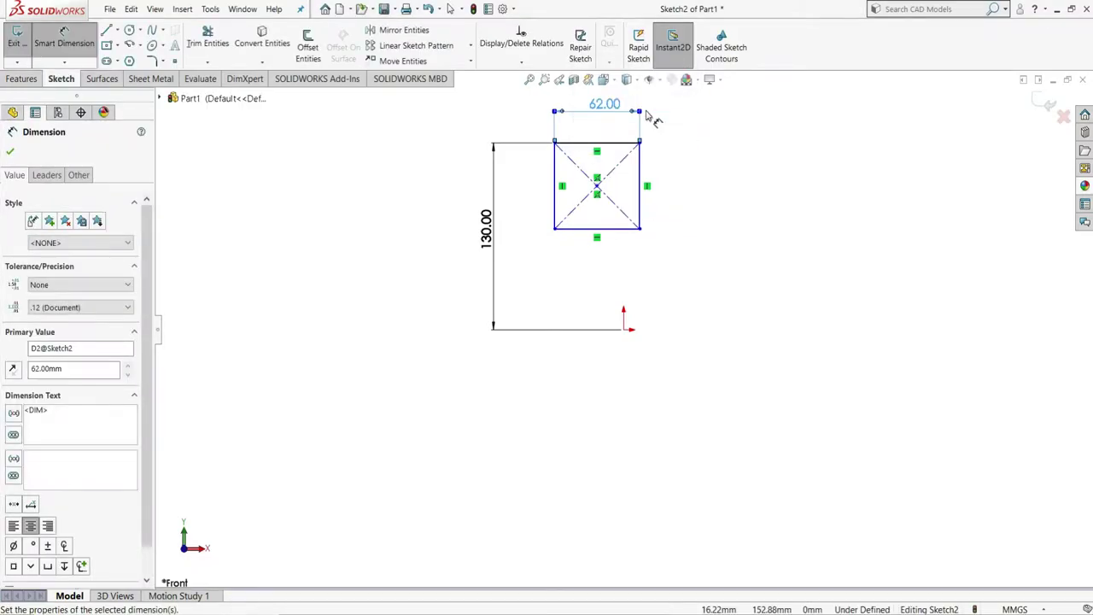
Dimension the rectangle's bottom edge 106 mm above the origin.
left_click(629, 238)
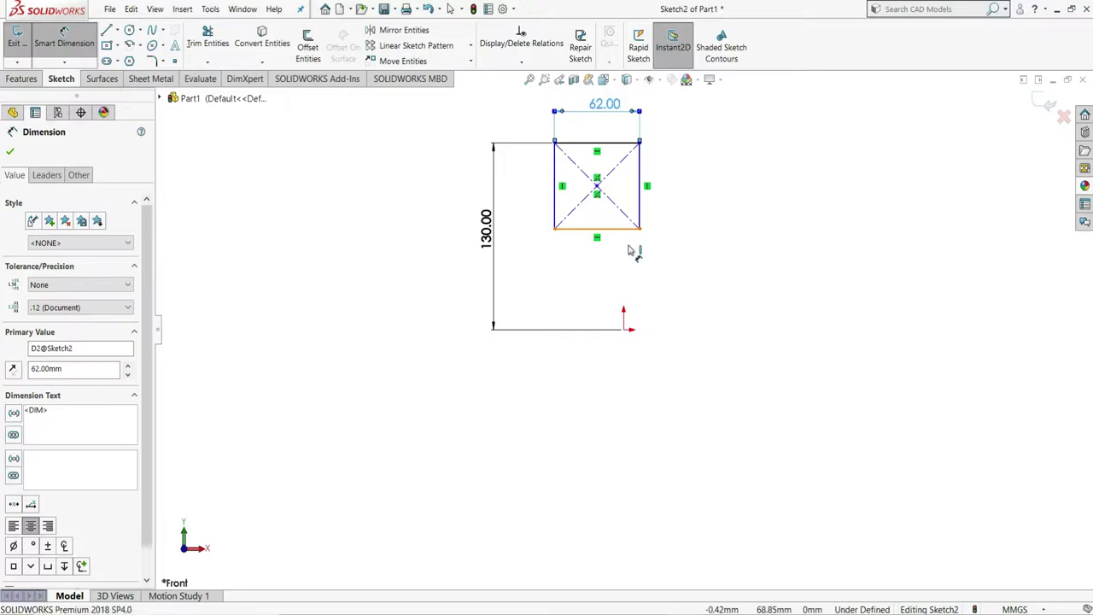
key("Escape")
left_click(624, 329)
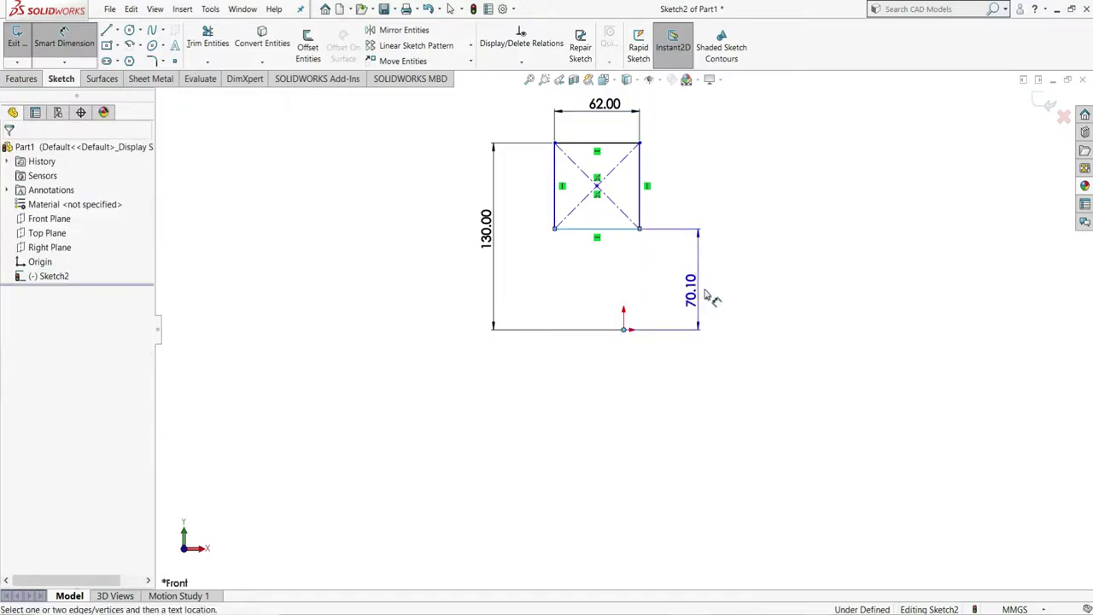
left_click(714, 295)
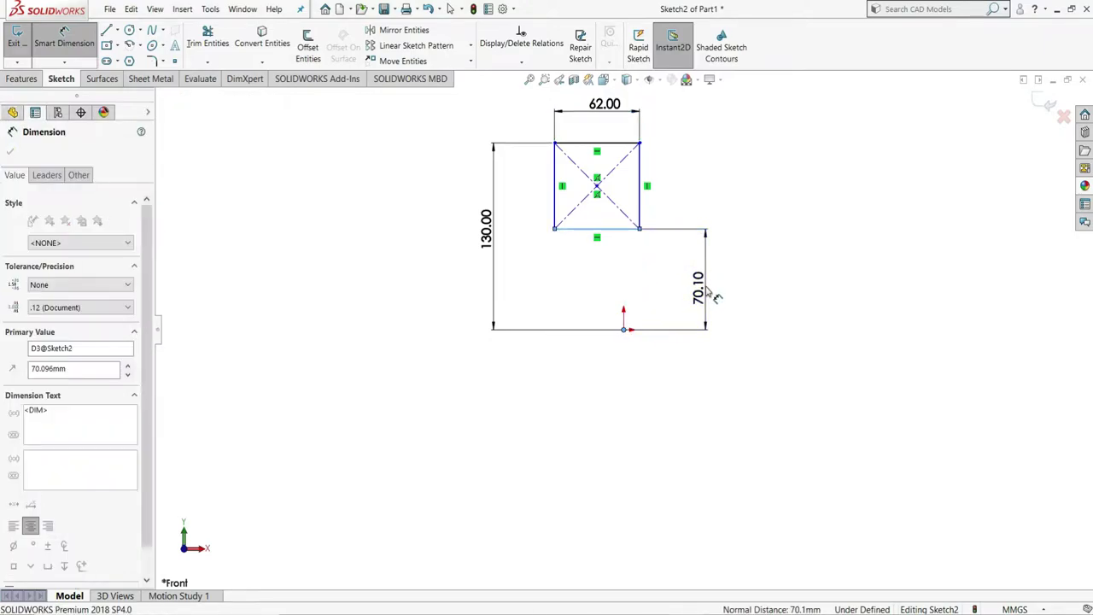
type("106")
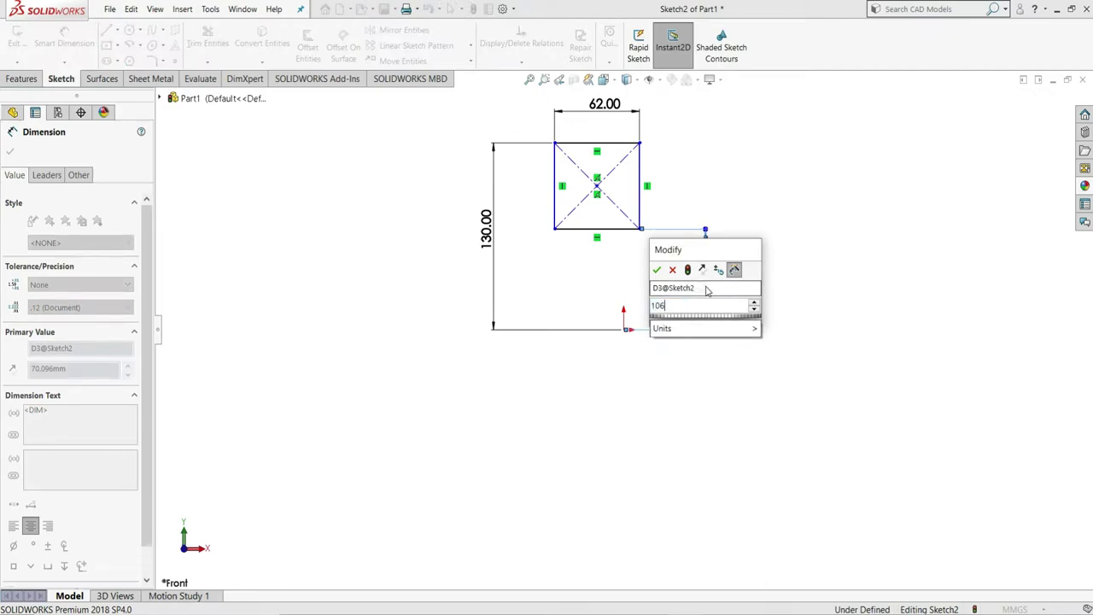
key("Return")
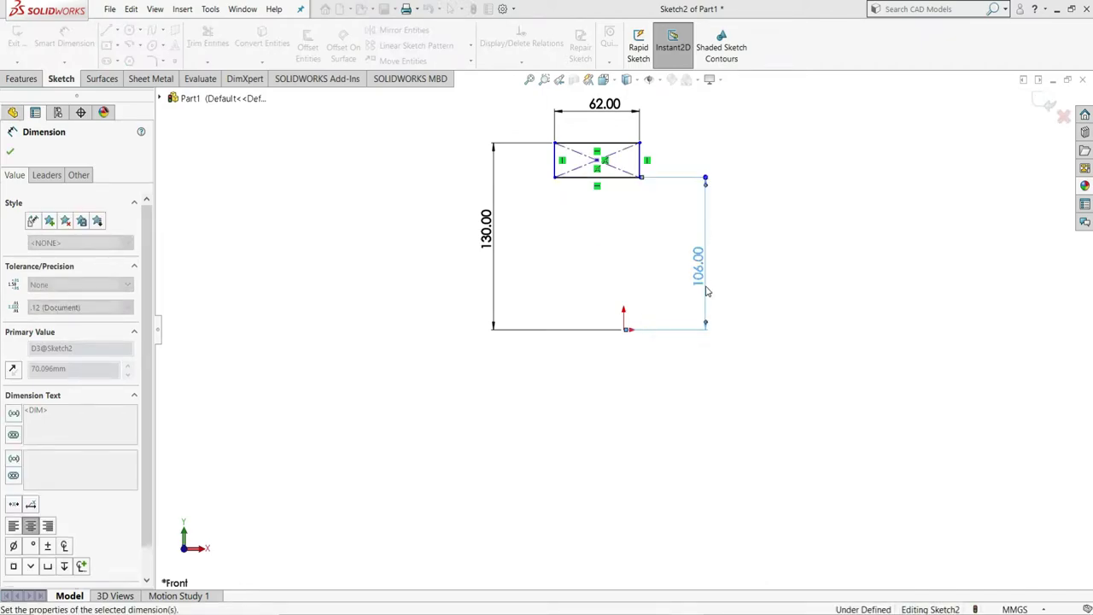
Add a Vertical relation between the rectangle's centre point and the origin.
right_click(767, 202)
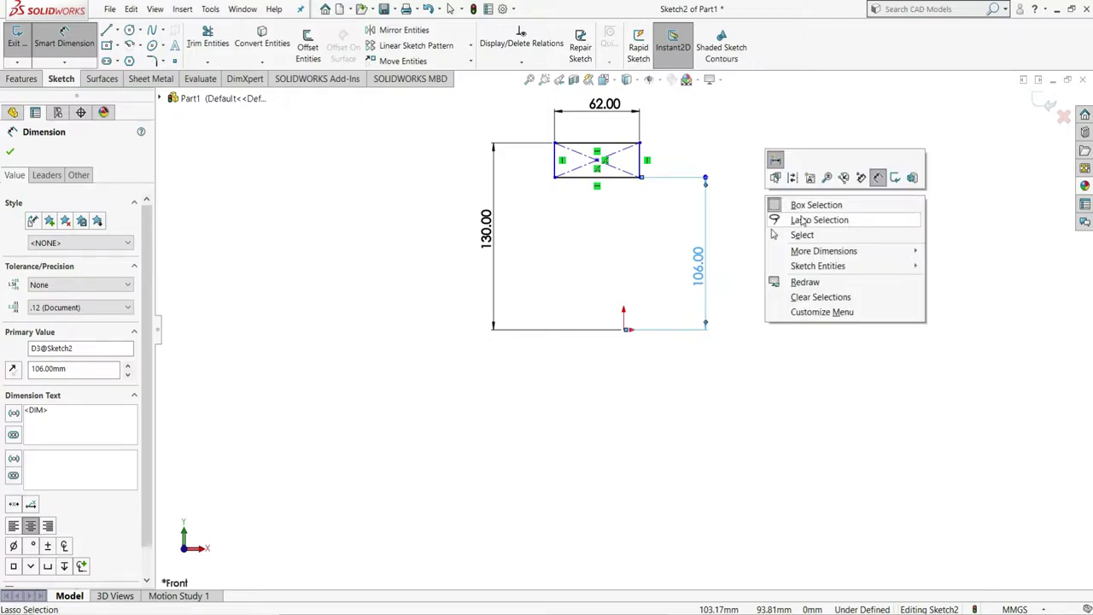
left_click(781, 234)
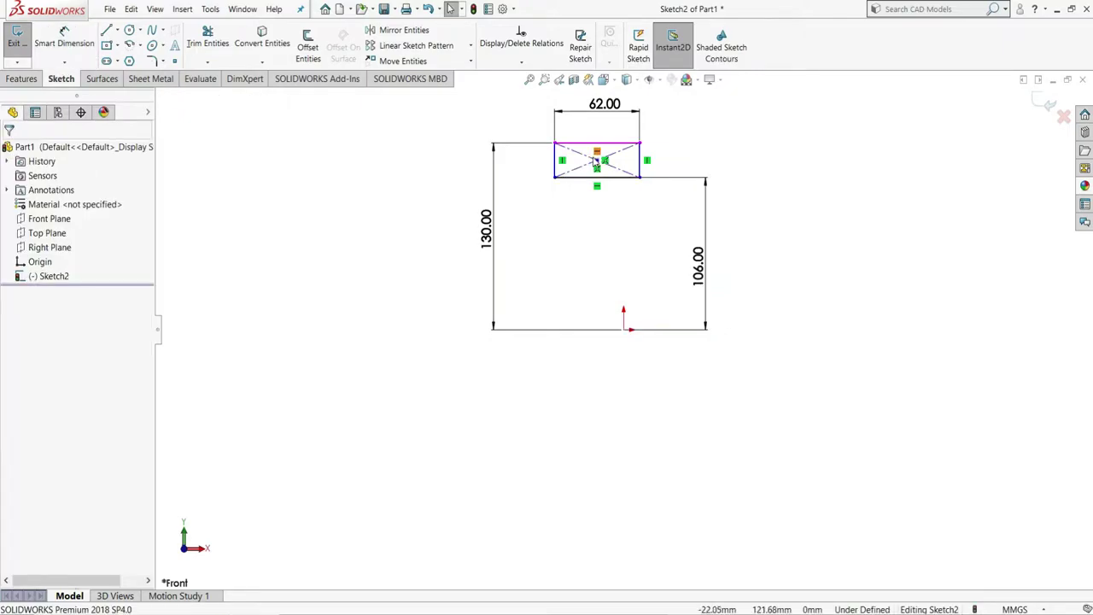
left_click(636, 278)
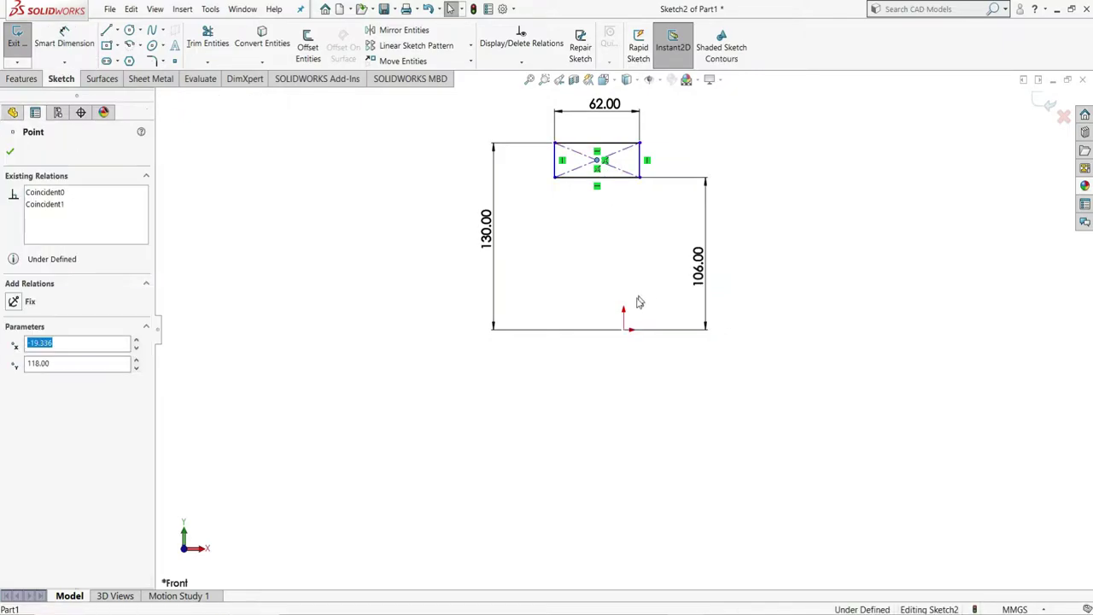
key("Escape")
left_click(624, 330)
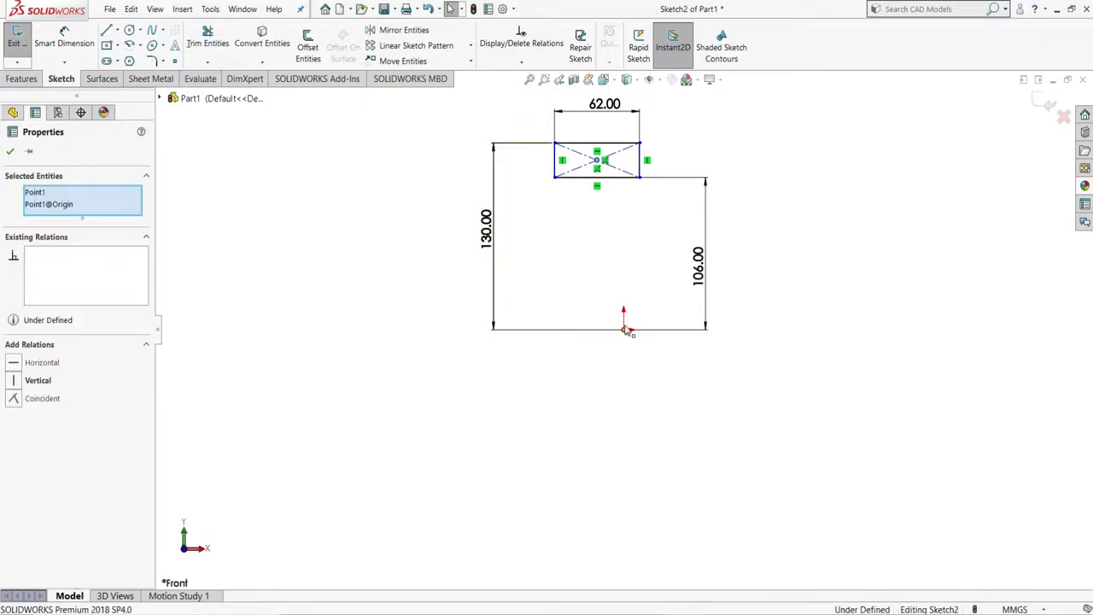
left_click(674, 277)
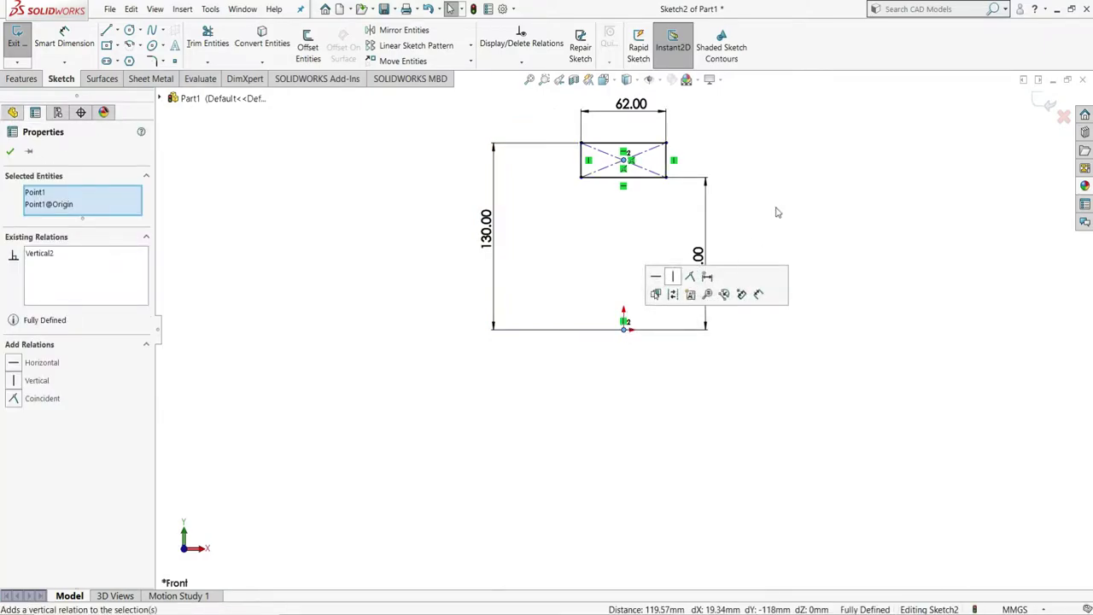
Draw a centre-point arc above the origin across the rectangle's bottom edge.
left_click(131, 45)
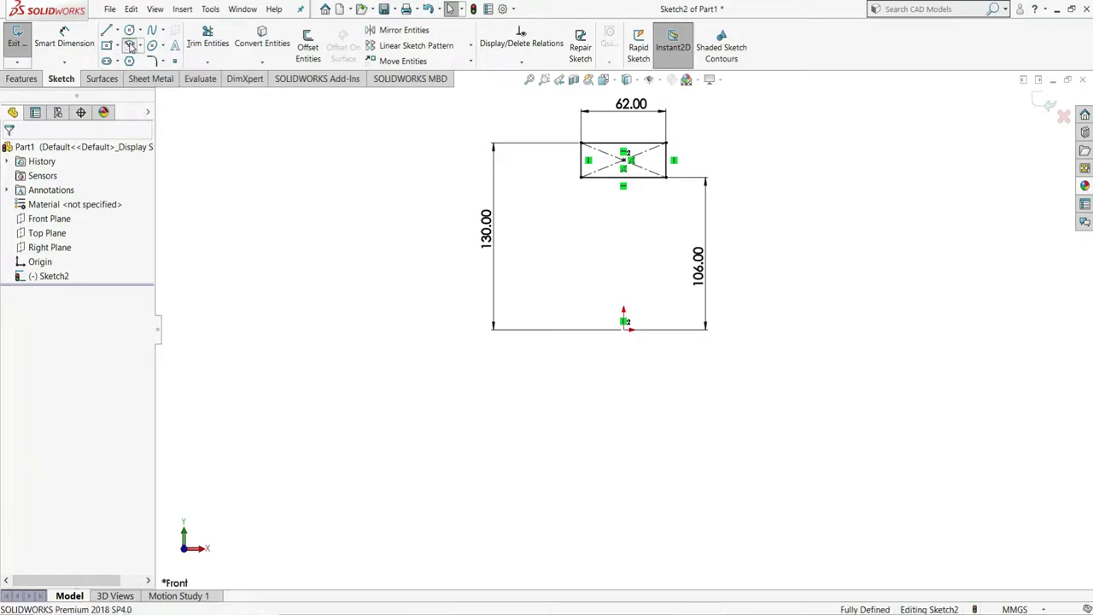
left_click(623, 216)
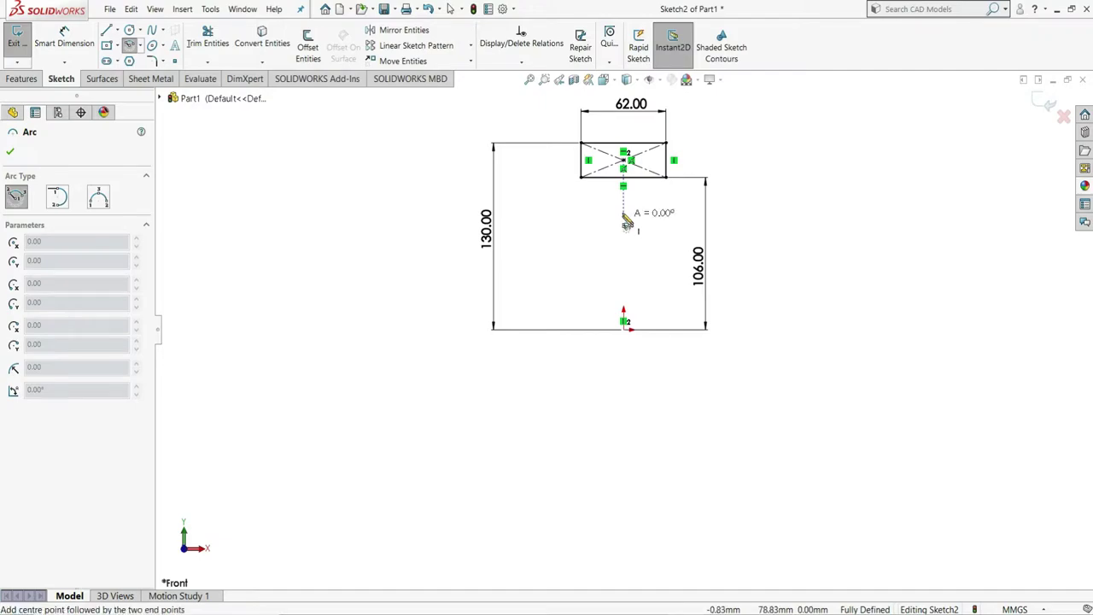
left_click(605, 183)
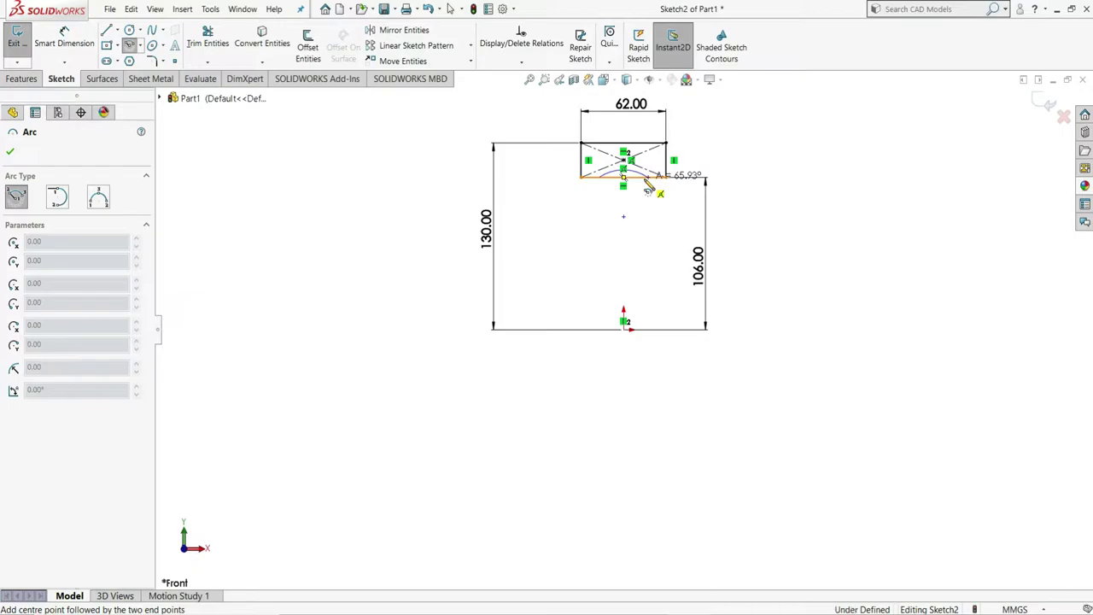
left_click(649, 188)
scroll(650, 146, "down", 3)
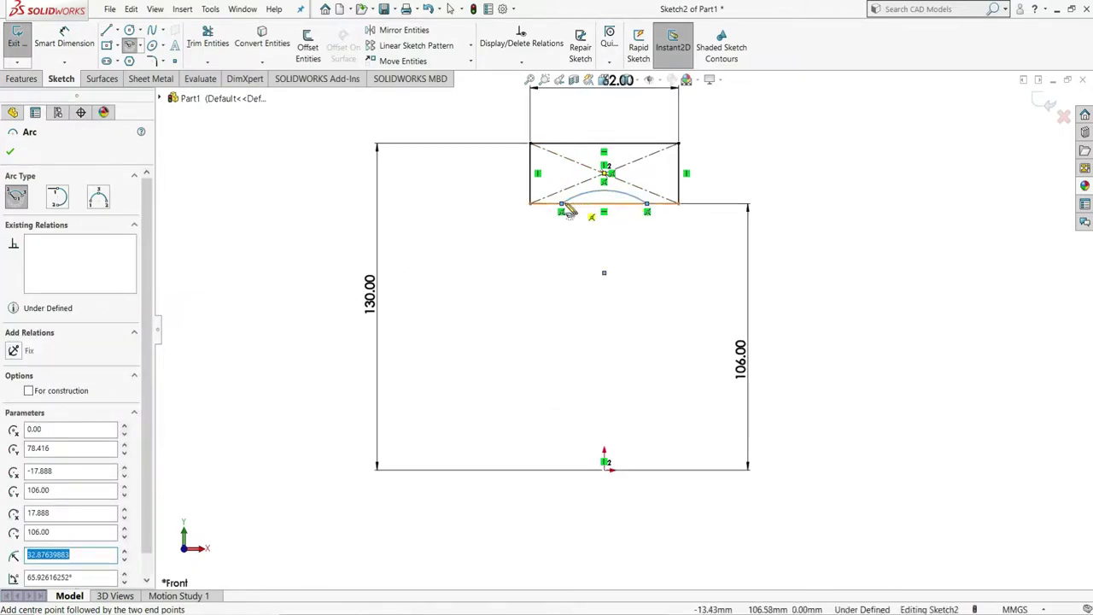
right_click(636, 229)
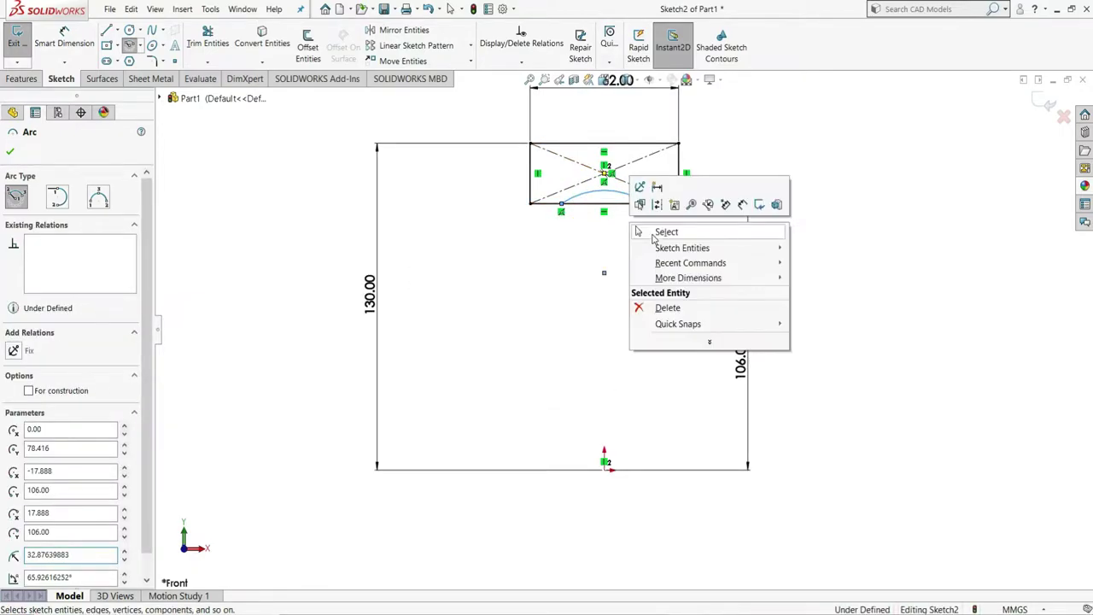
left_click(665, 231)
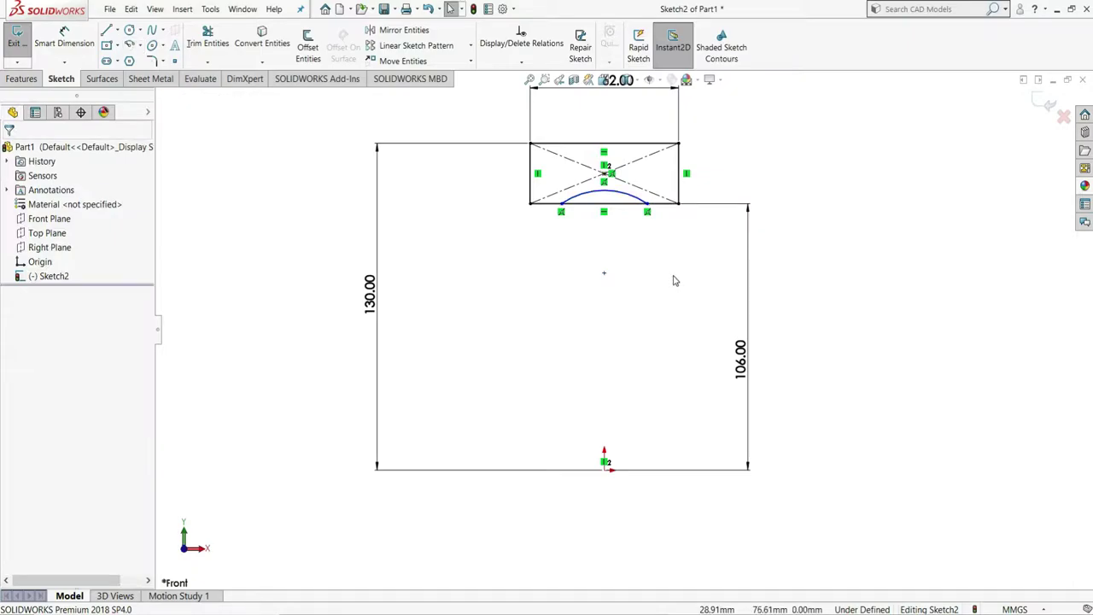
Align the arc centre vertically with the origin and dimension the arc radius to 24 mm.
left_click(604, 274)
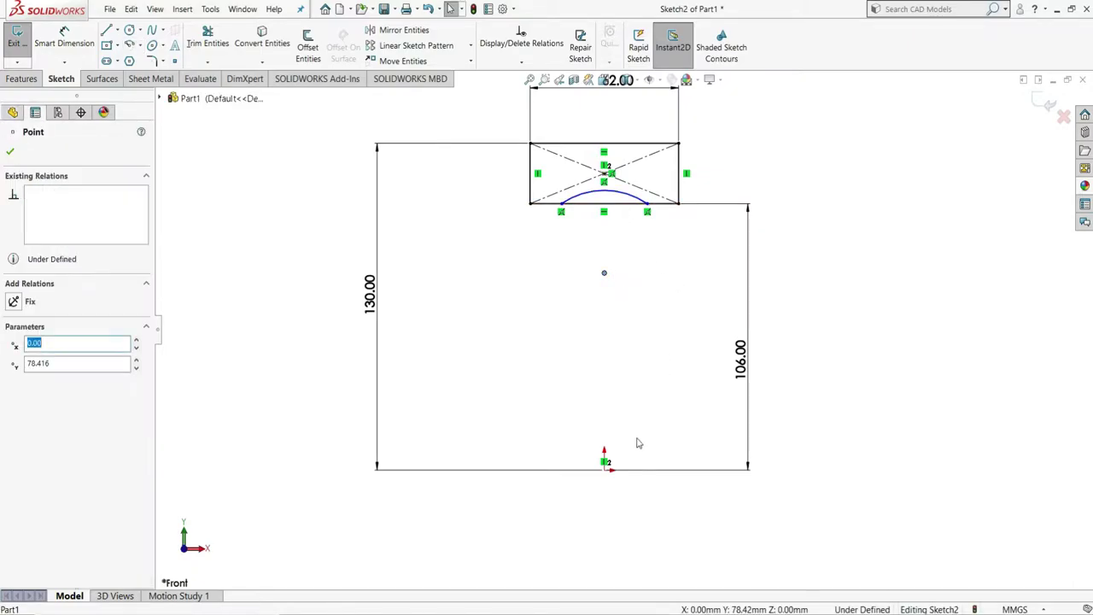
left_click(605, 466, "ctrl")
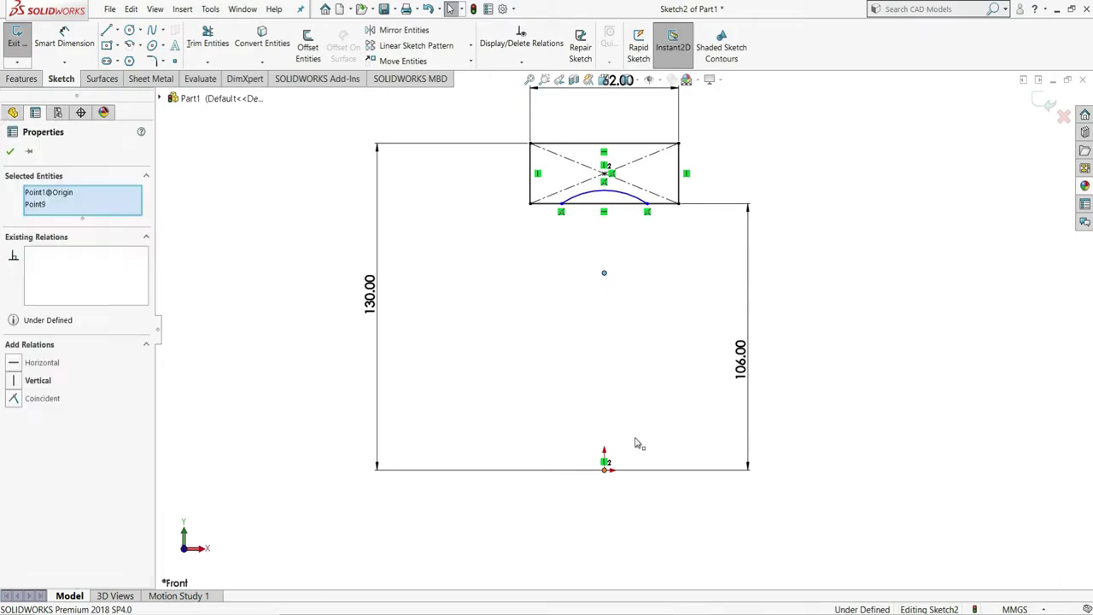
left_click(656, 416)
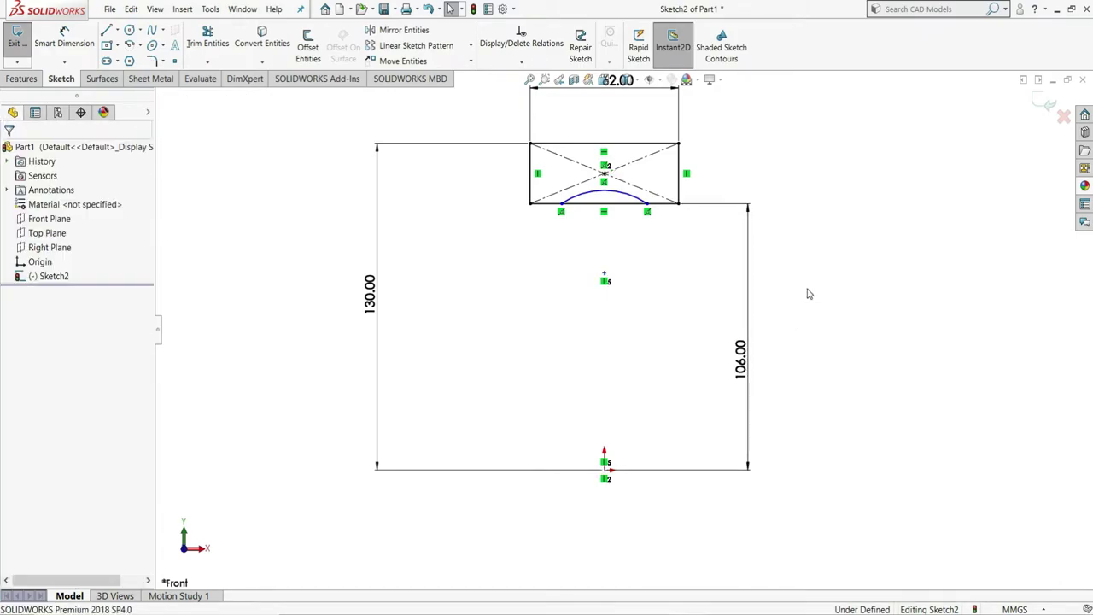
left_click(64, 39)
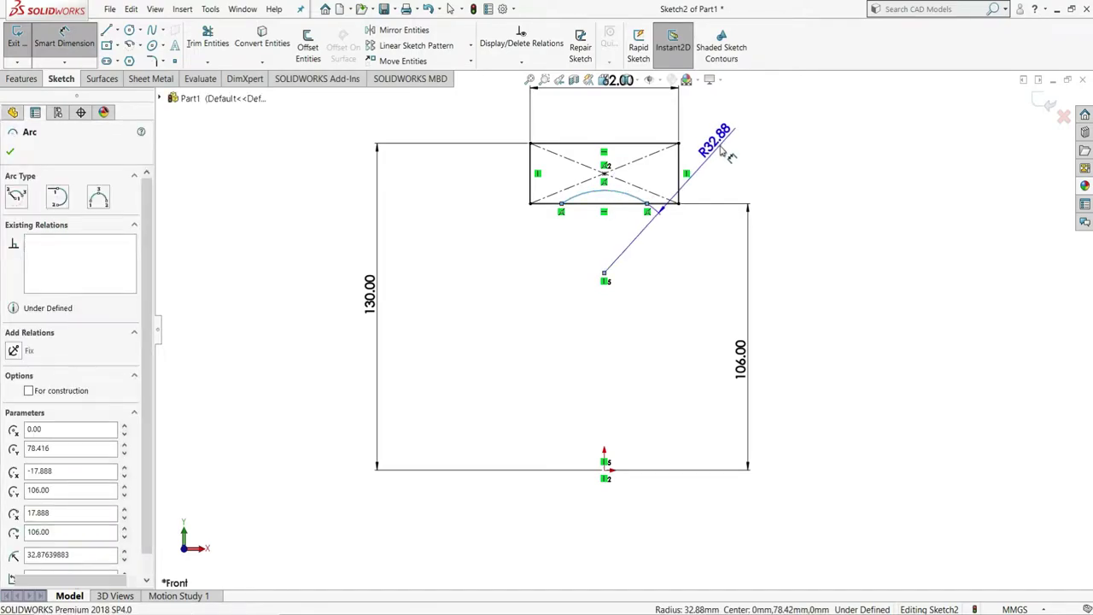
left_click(725, 152)
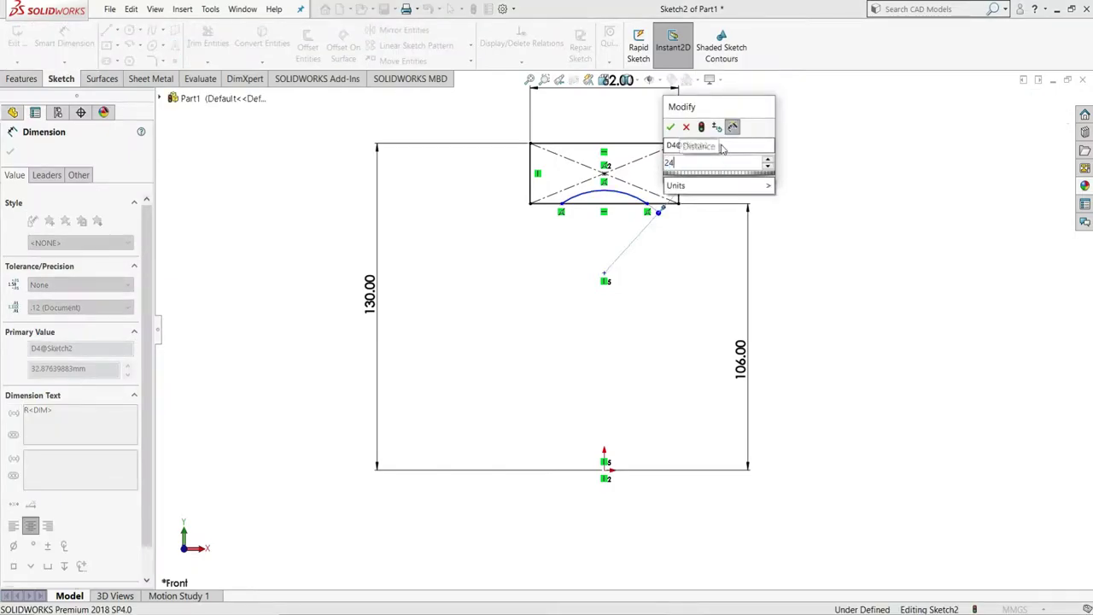
key("Return")
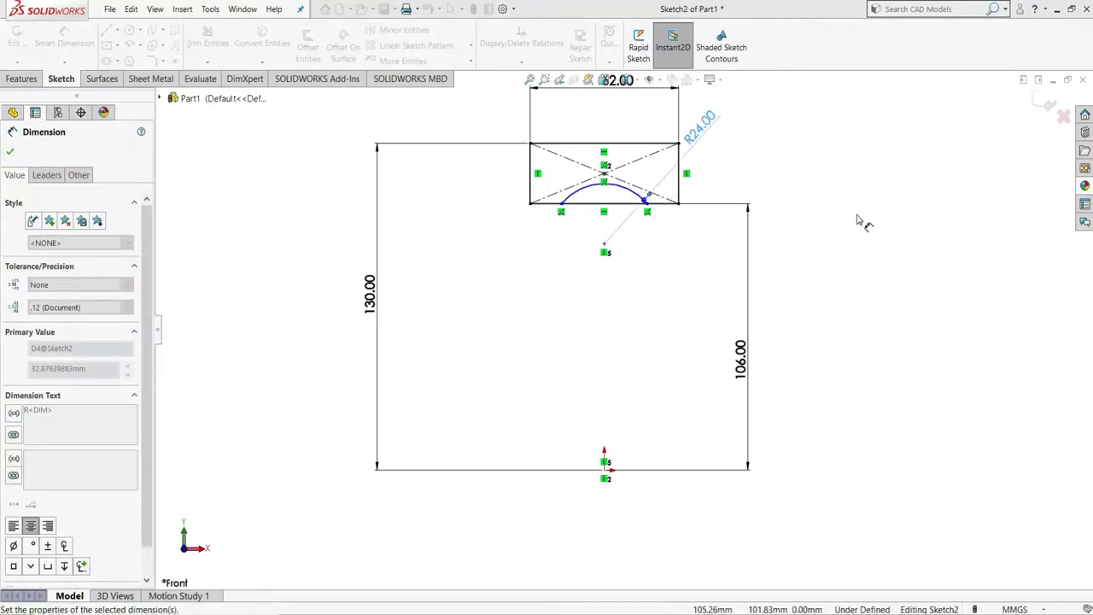
right_click(865, 216)
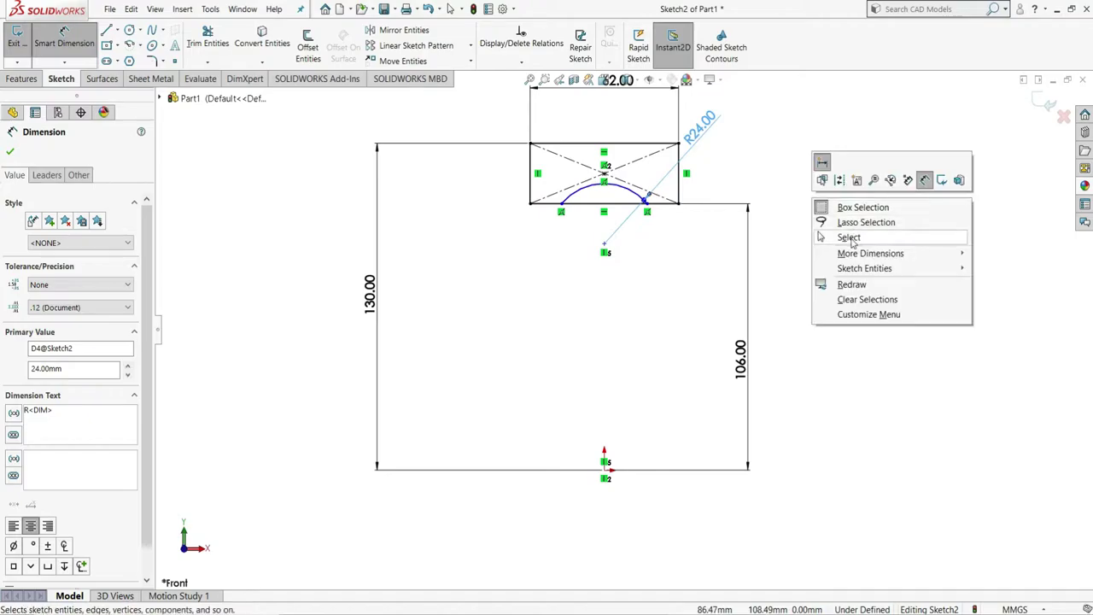
left_click(852, 233)
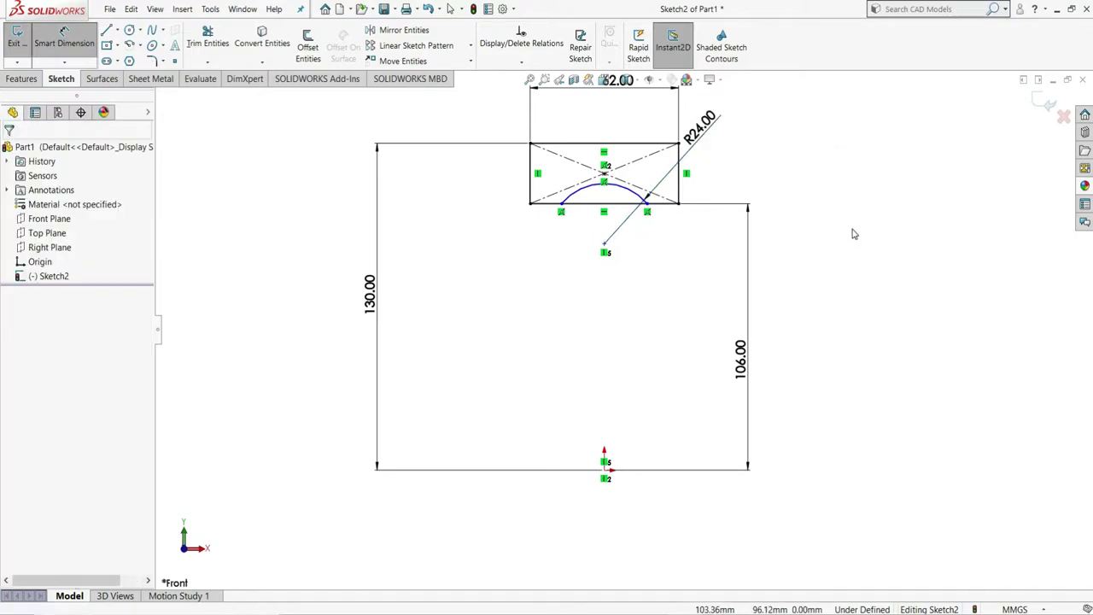
Dimension the arc centre point 16 mm from the rectangle's bottom edge.
left_click(208, 38)
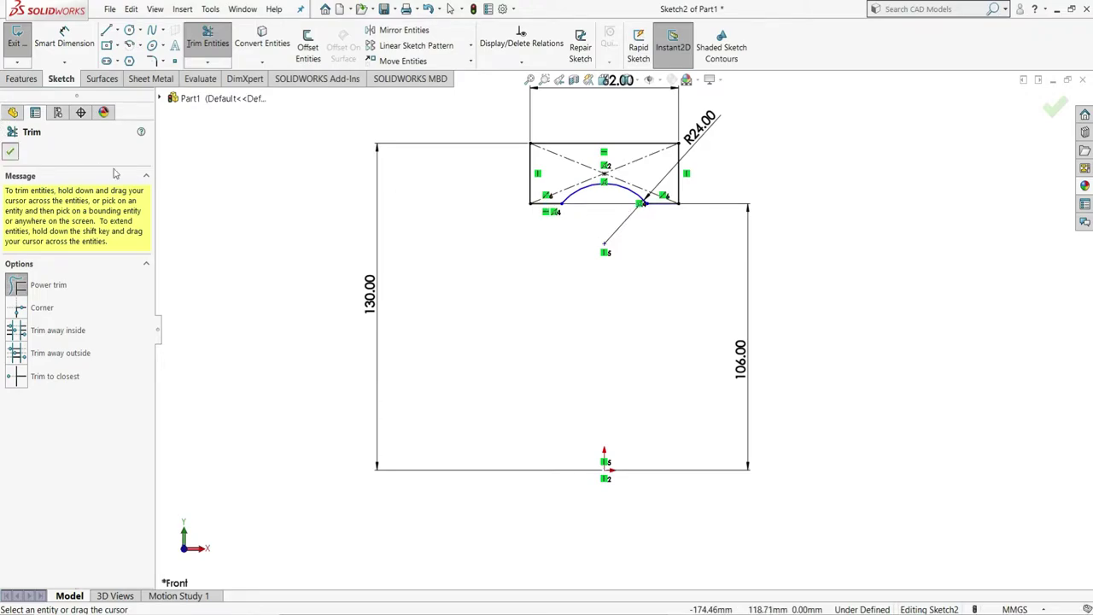
key("Escape")
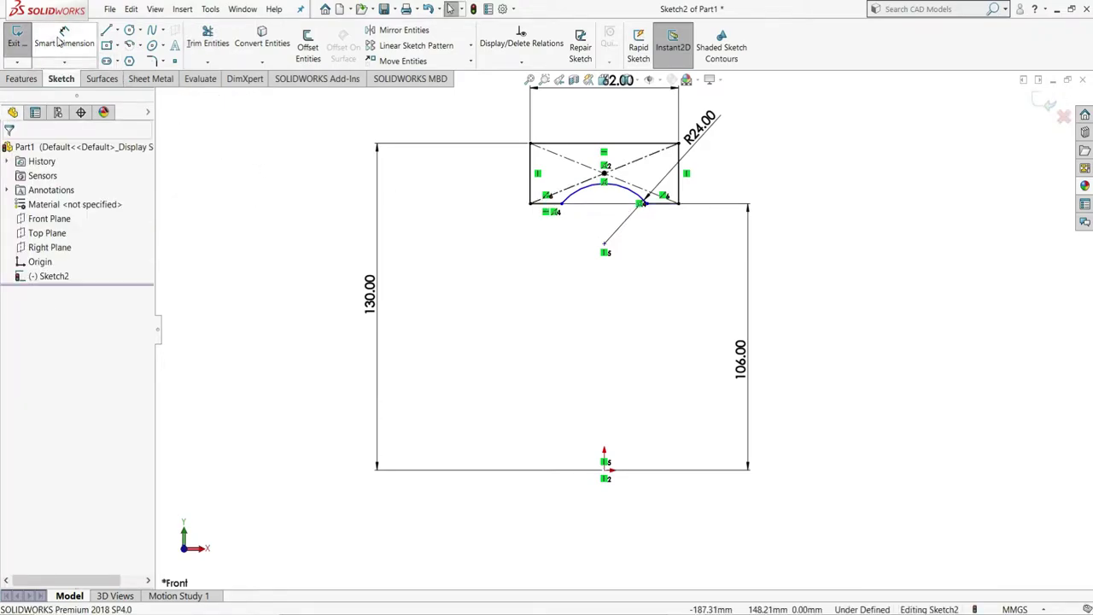
left_click(60, 40)
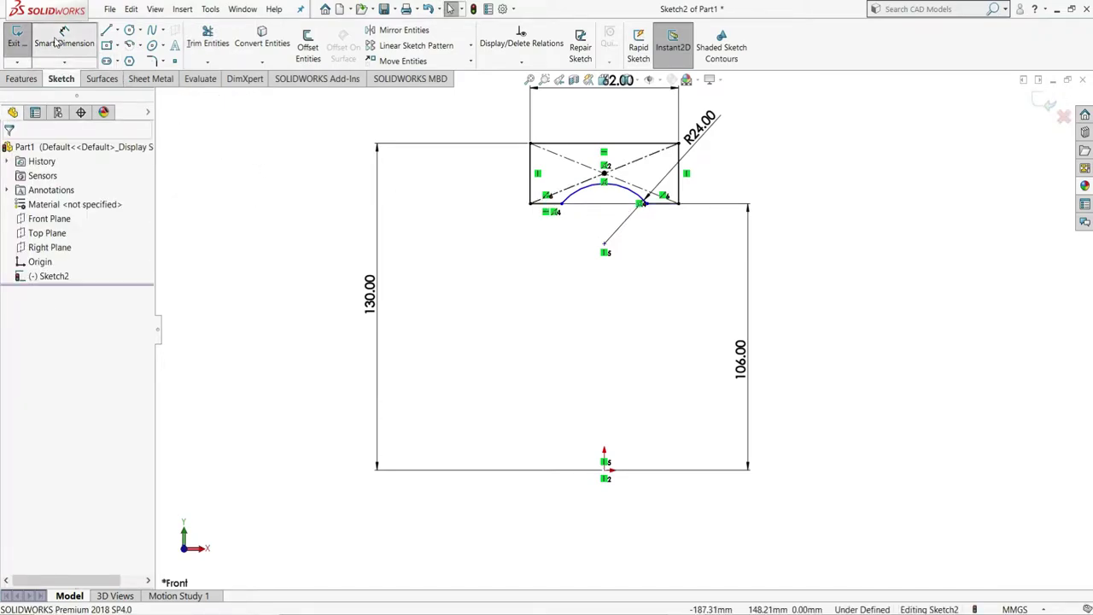
left_click(627, 224)
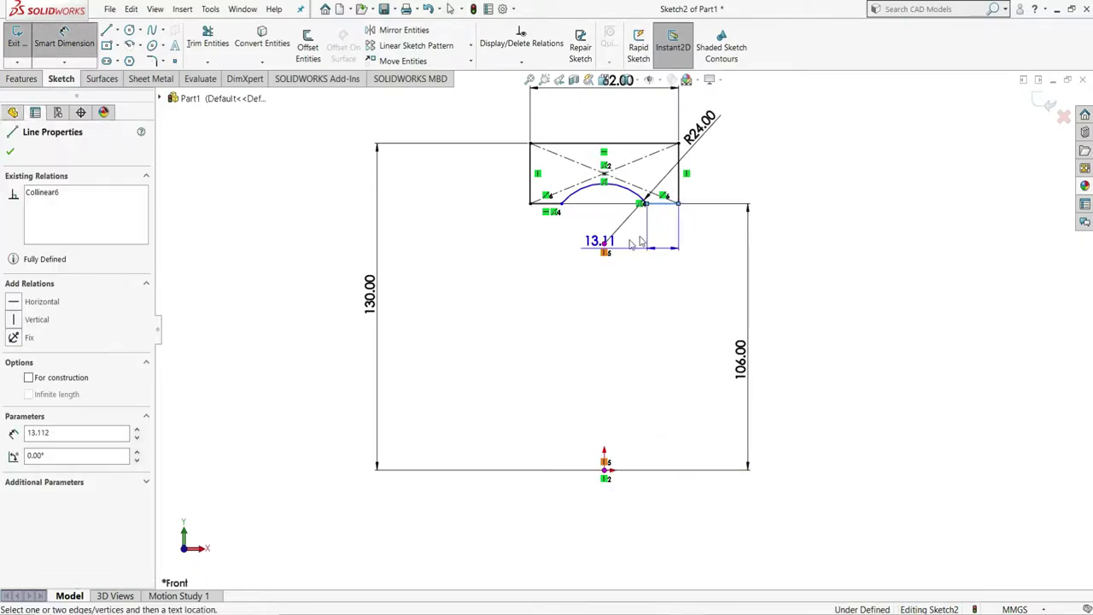
left_click(604, 245)
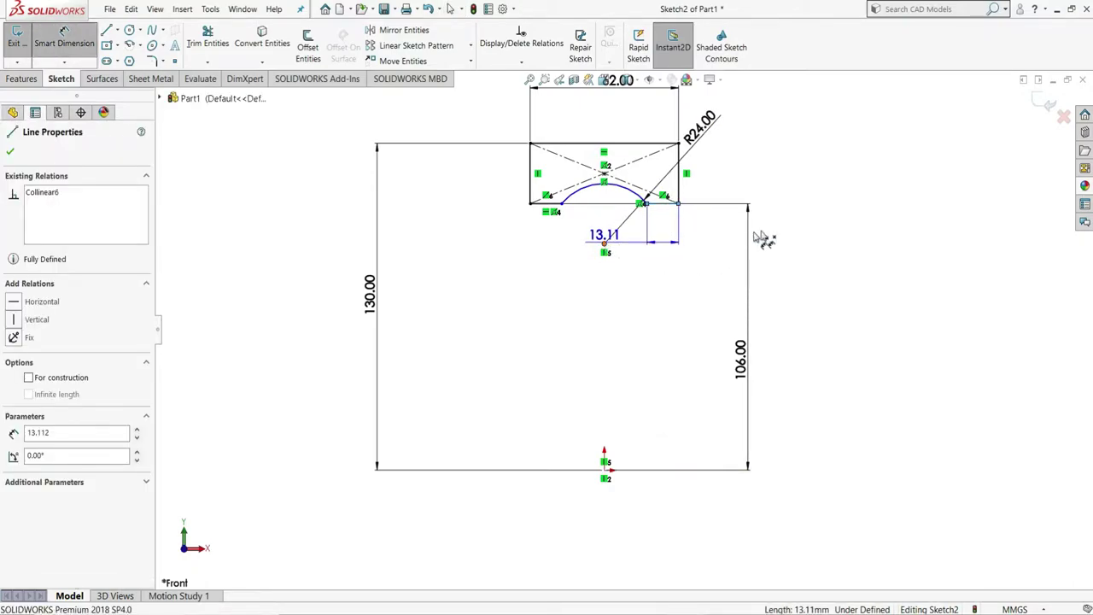
left_click(860, 252)
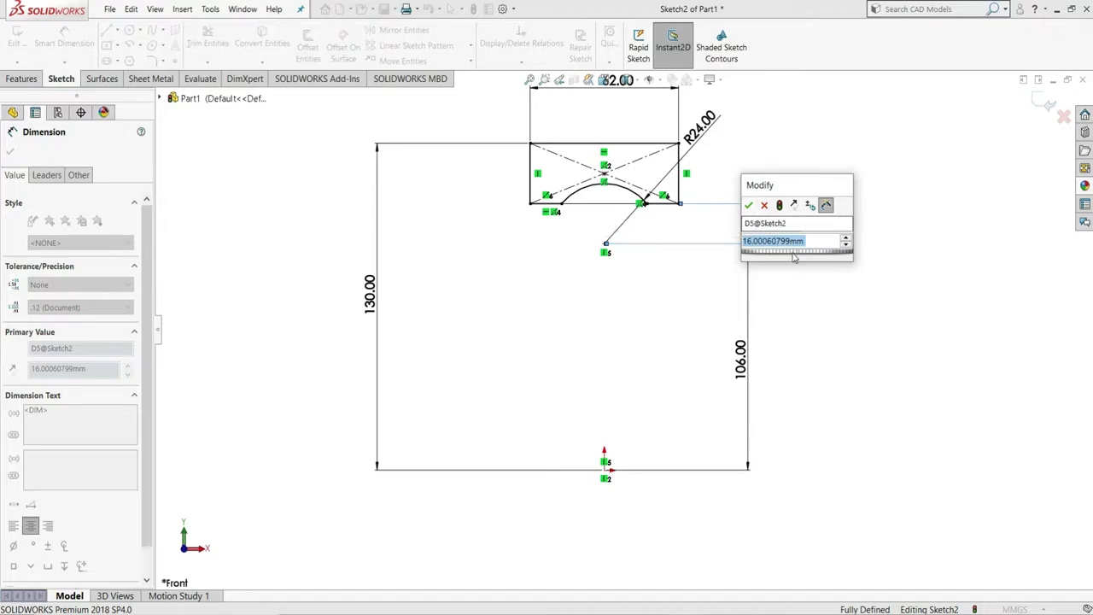
type("16")
key("Return")
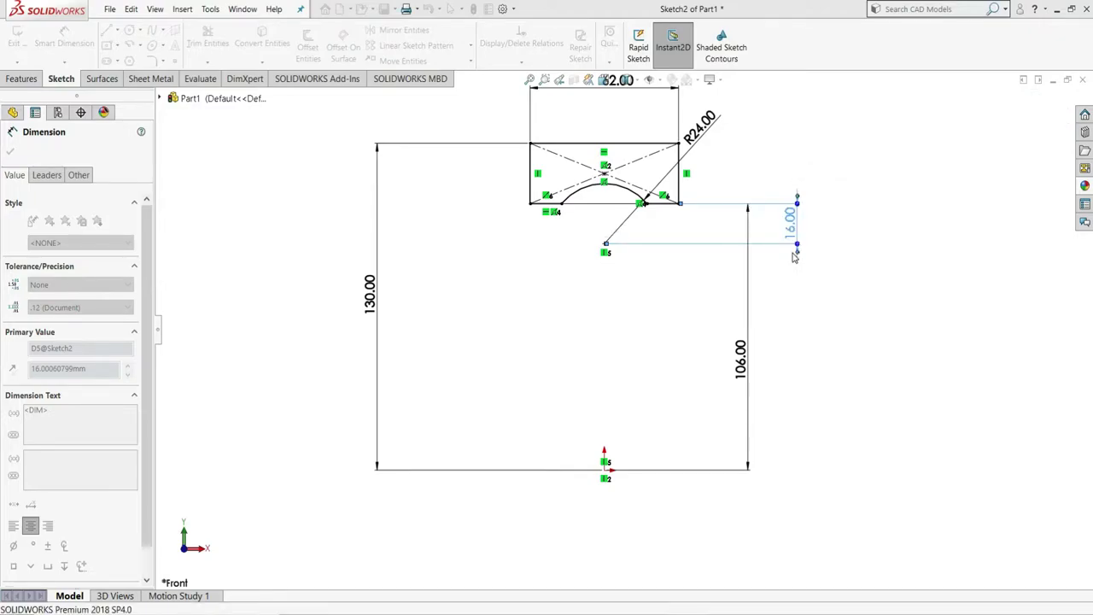
right_click(854, 244)
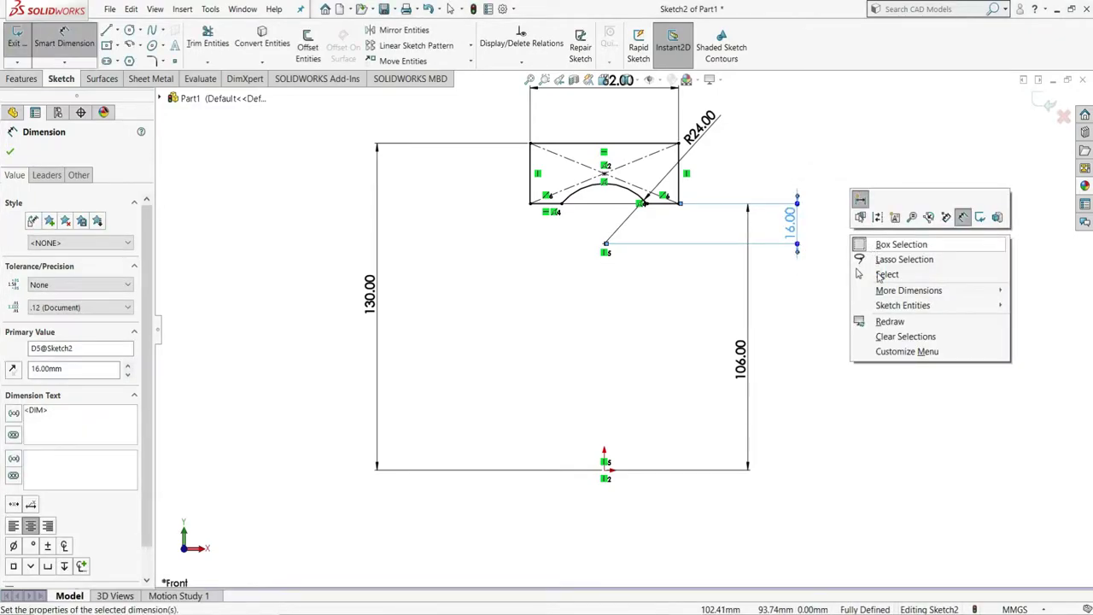
left_click(882, 282)
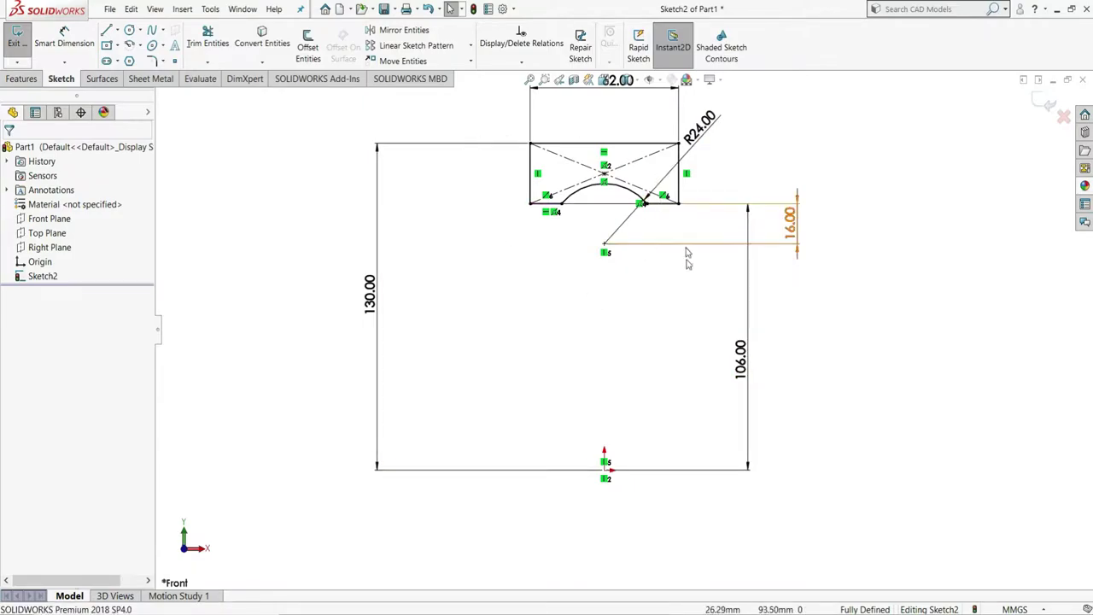
Draw a centerline along the bottom edge of the sketch as the revolve axis.
left_click(118, 31)
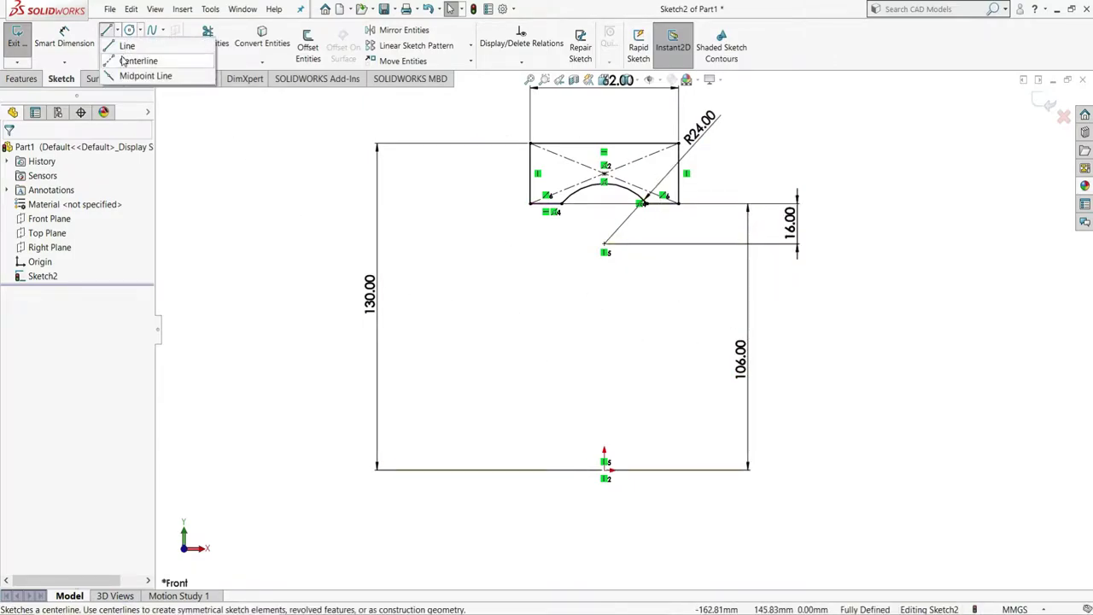
left_click(419, 468)
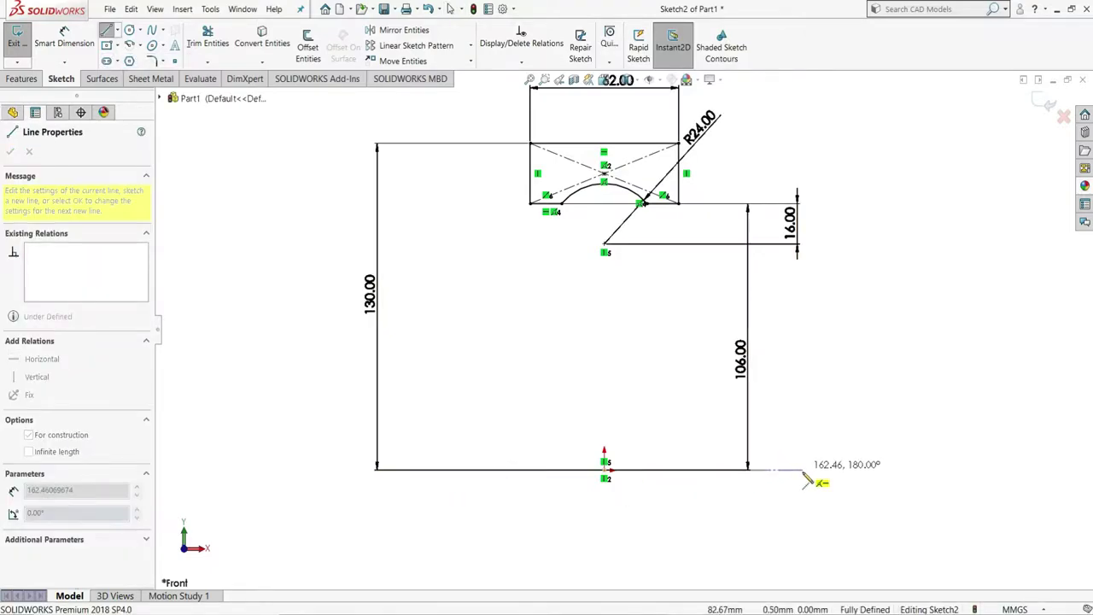
left_click(802, 469)
right_click(817, 451)
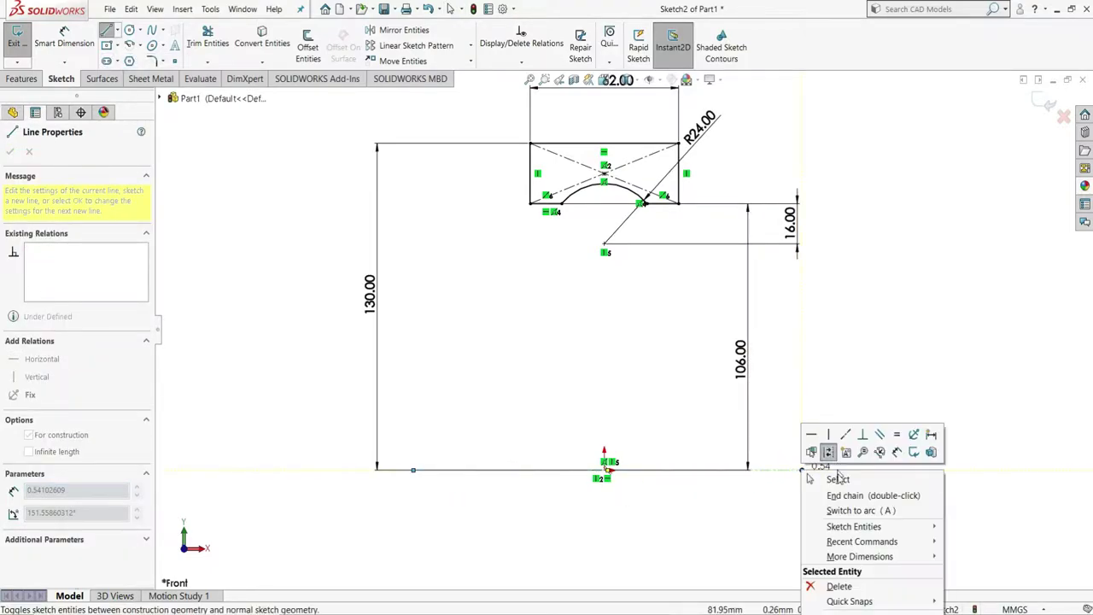
left_click(841, 473)
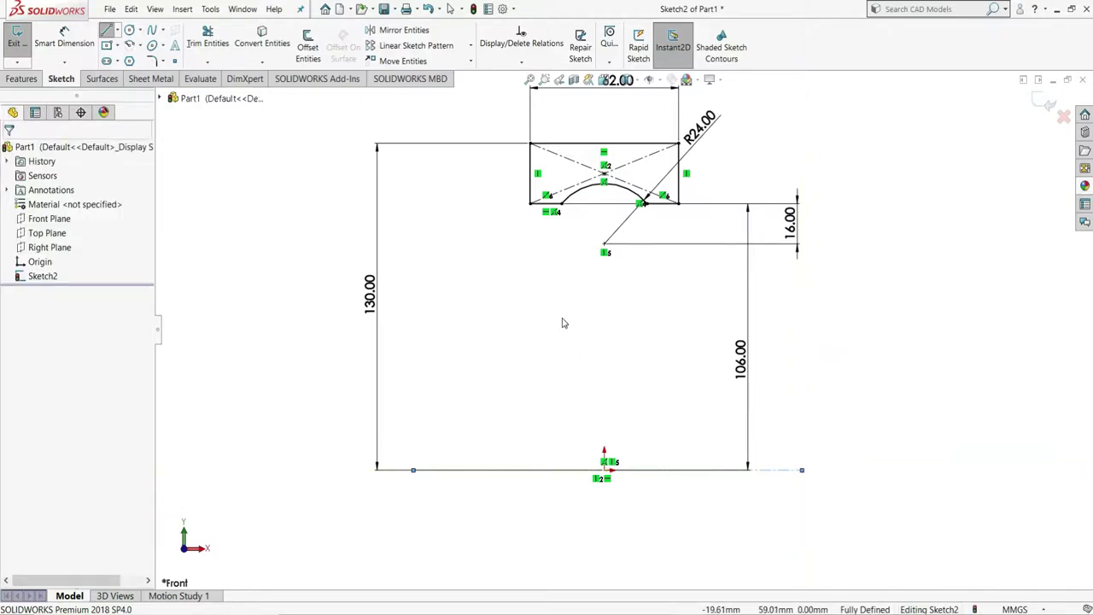
key("f")
Revolve the profile 360° about the bottom centerline into a solid ring.
left_click(32, 79)
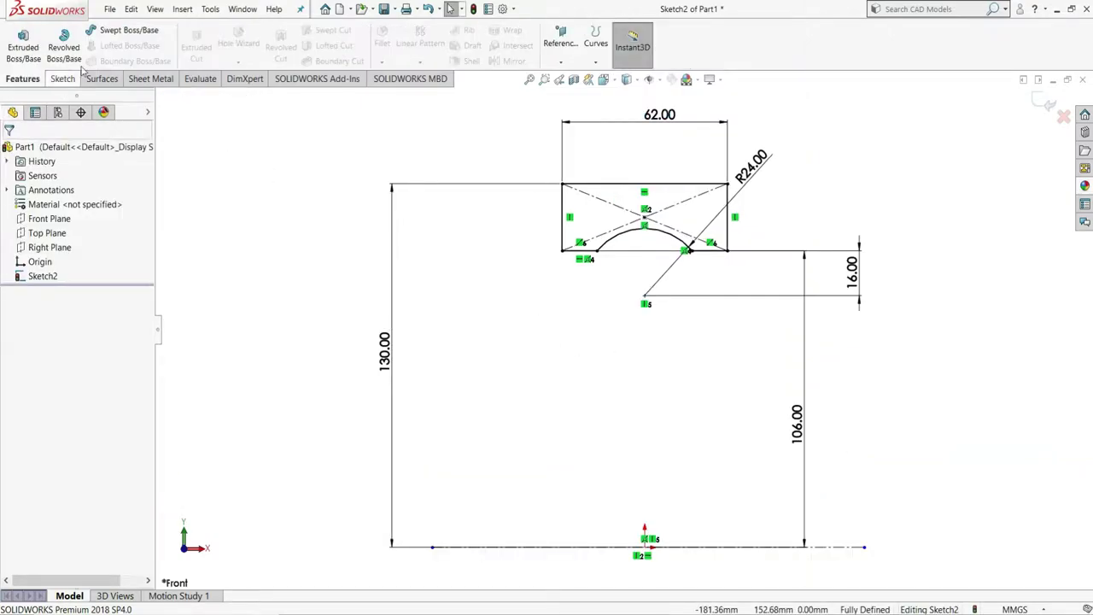
left_click(70, 51)
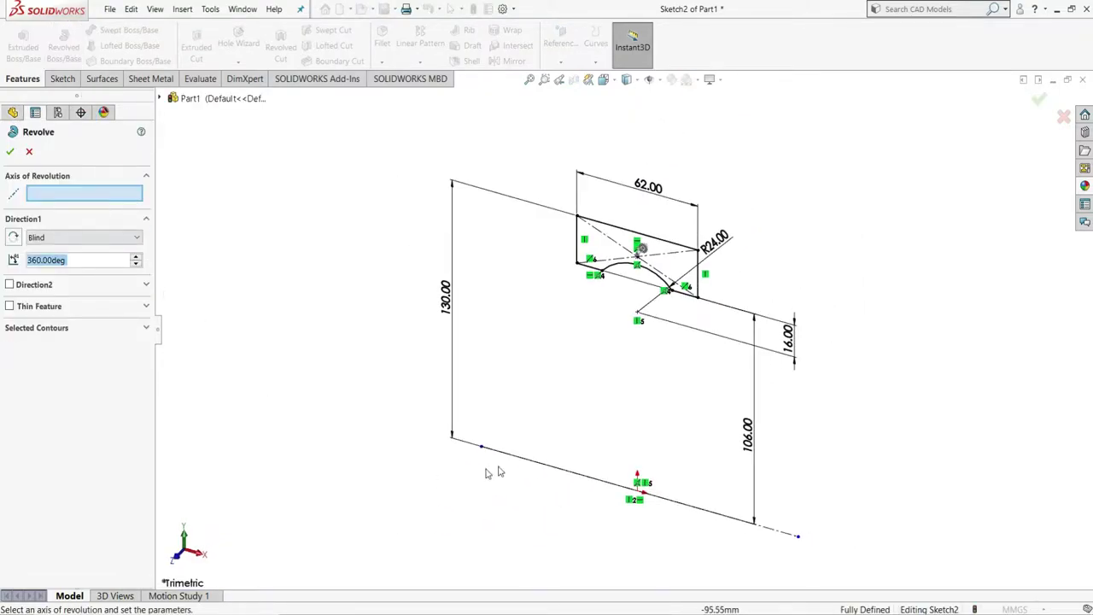
left_click(527, 462)
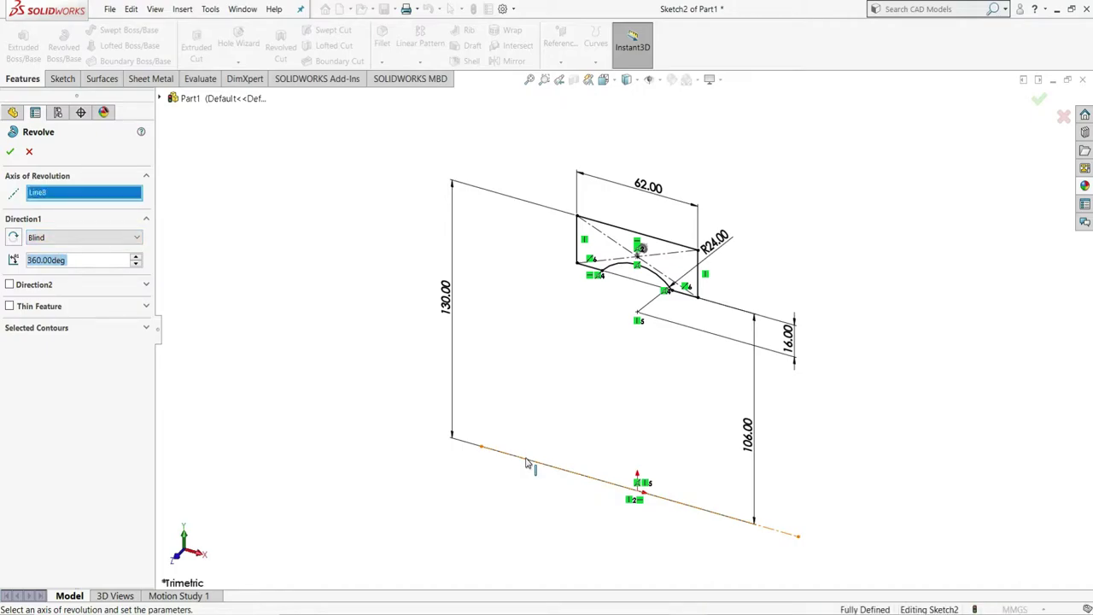
left_click(11, 152)
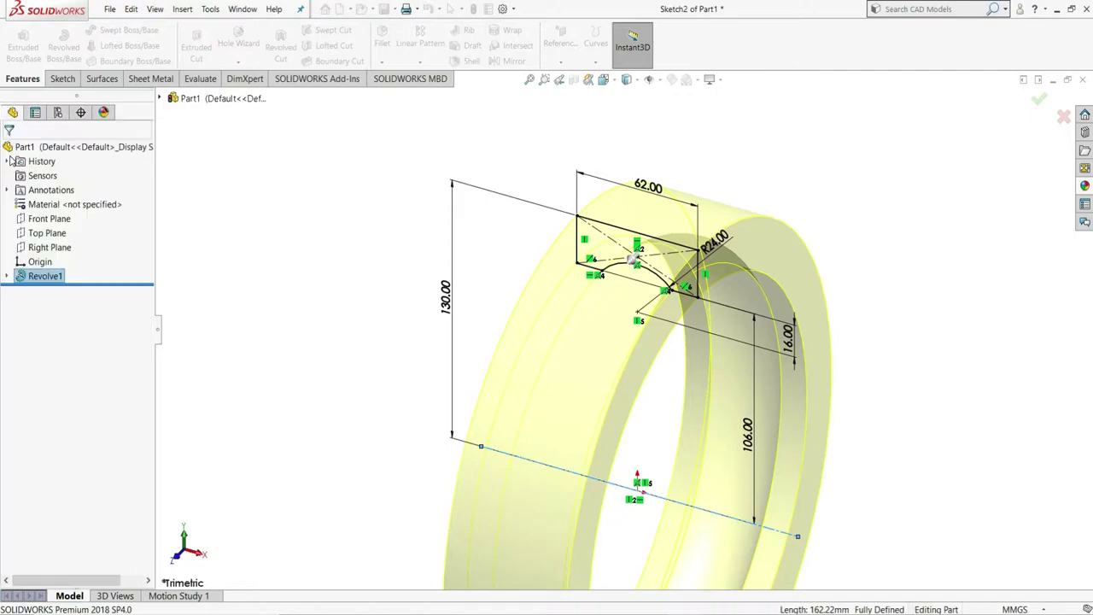
key("f")
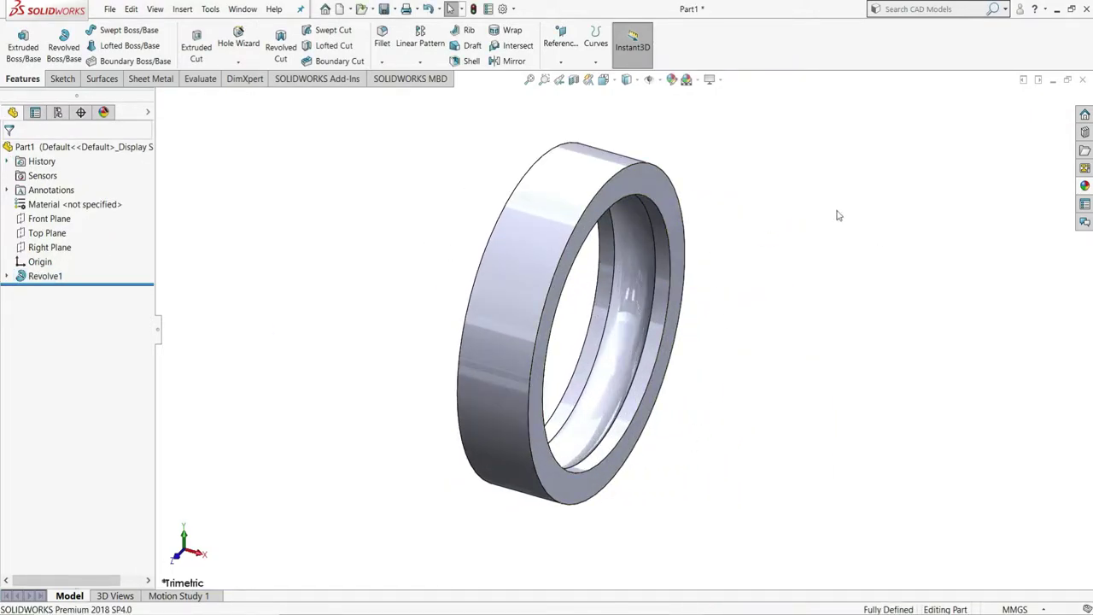
middle_click_drag(838, 213, 755, 204)
scroll(580, 240, "down", 2)
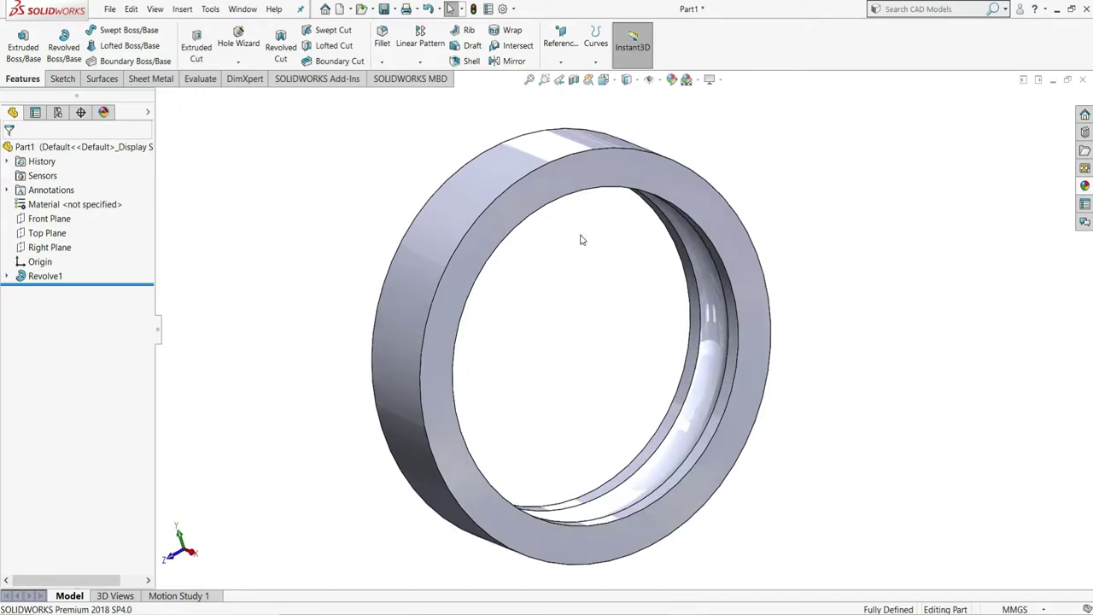
middle_click_drag(606, 249, 627, 260)
scroll(599, 285, "up", 2)
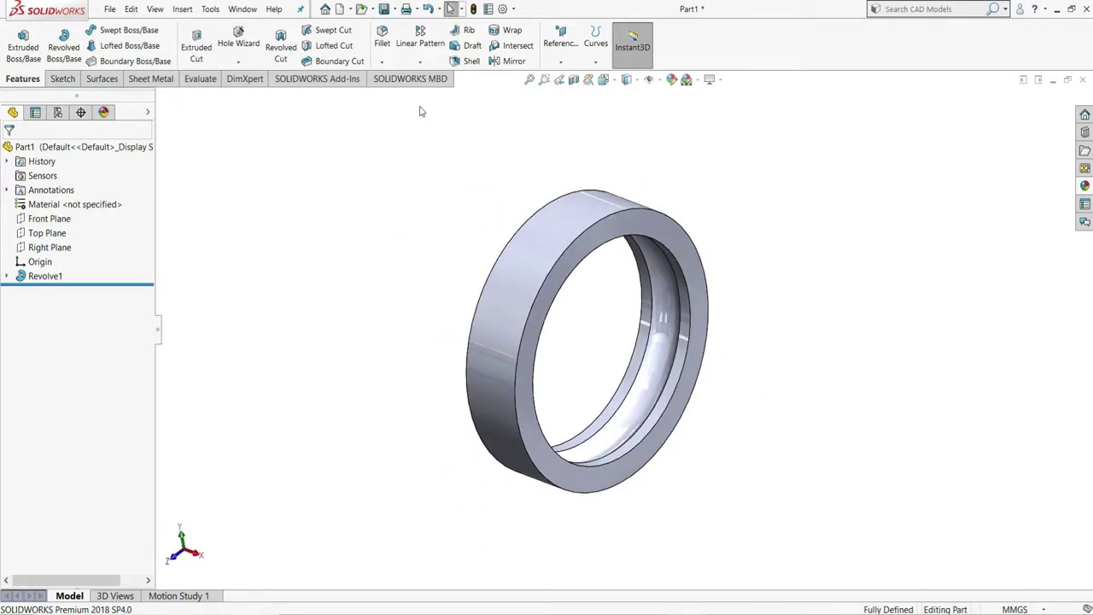
Fillet the ring's outer face edges with a 6 mm radius.
left_click(557, 231)
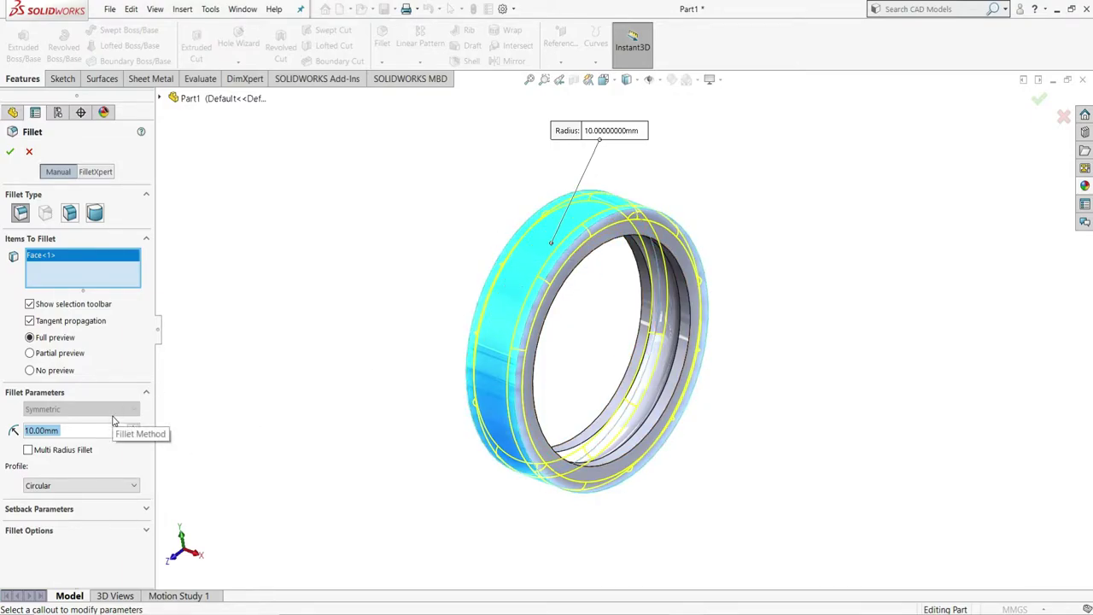
type("6")
key("Return")
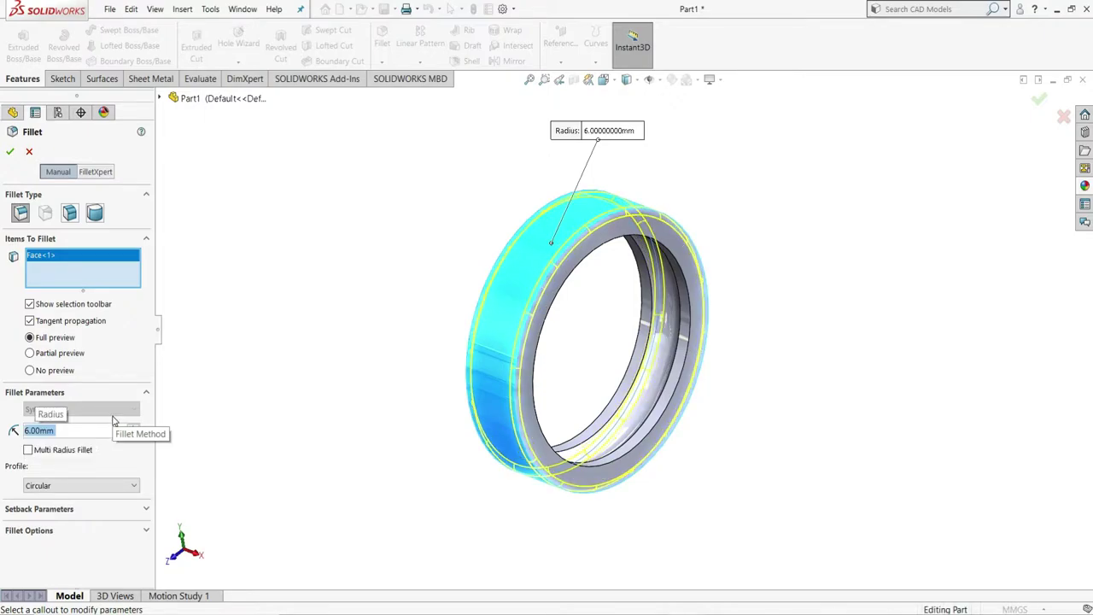
left_click(11, 152)
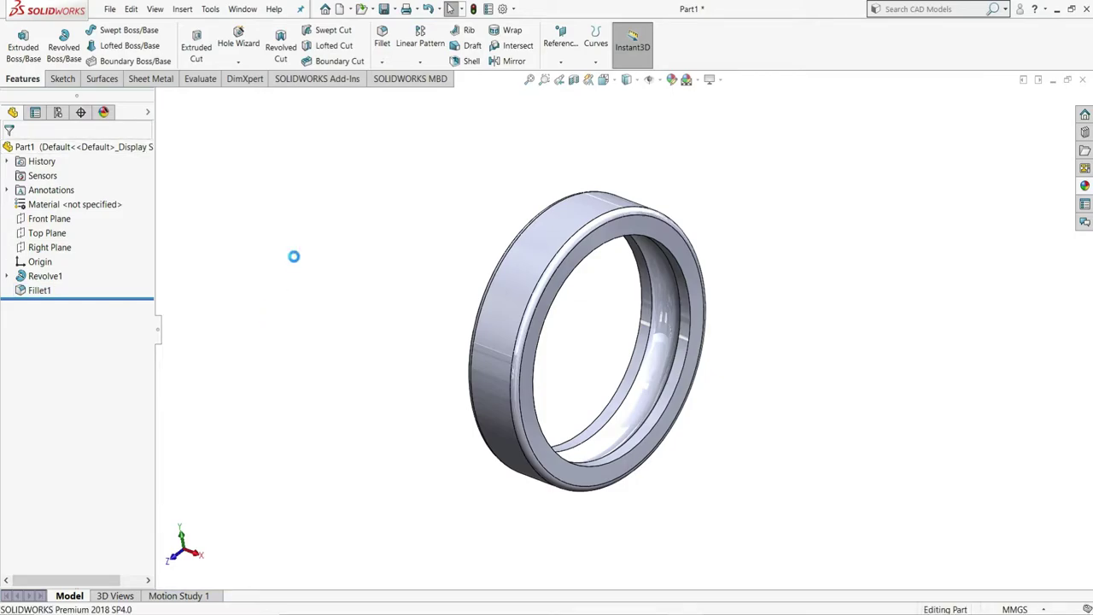
Save the ring part into the Ball Bearing folder.
key("ctrl+s")
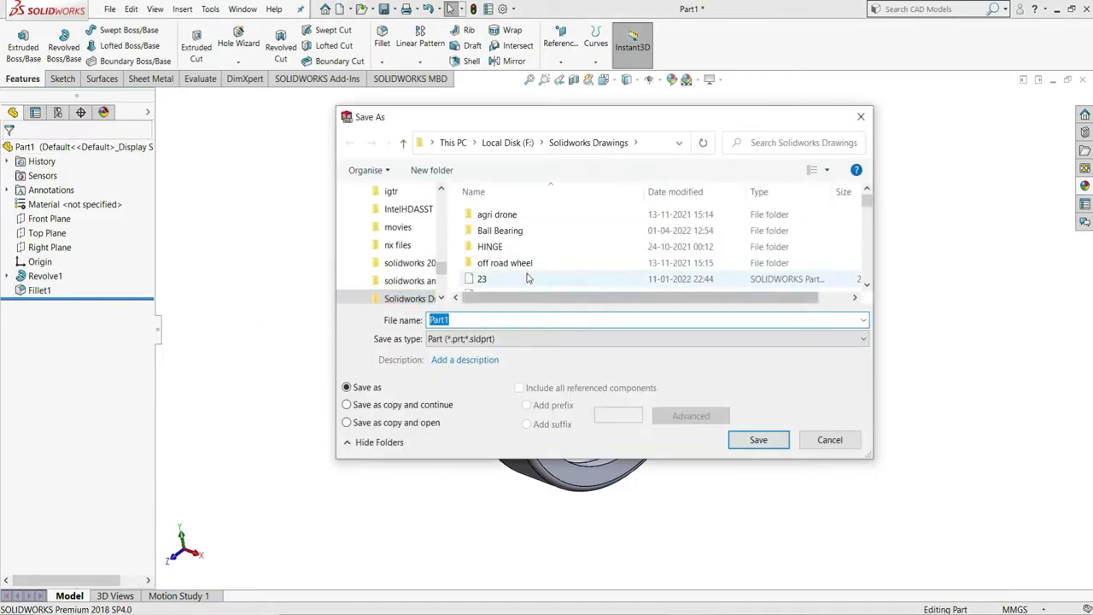
left_click(507, 233)
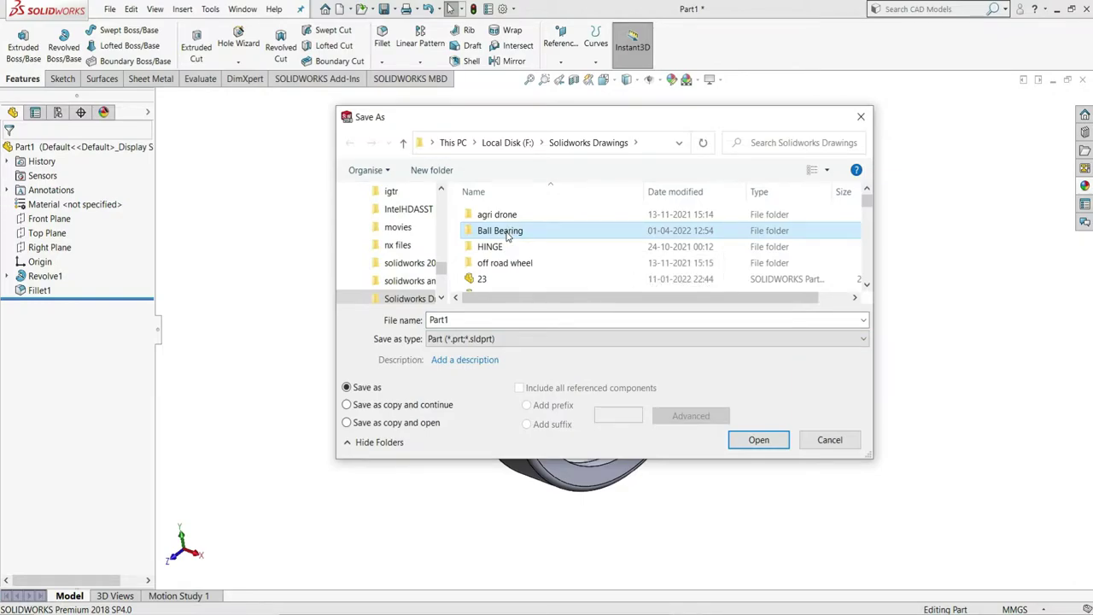
double_click(507, 232)
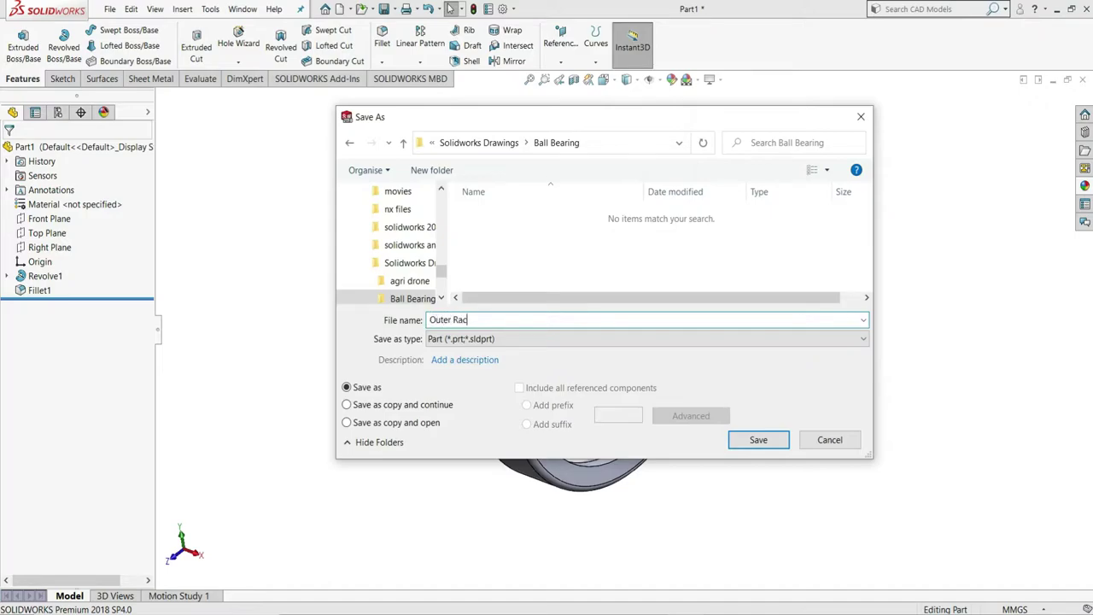
left_click(759, 439)
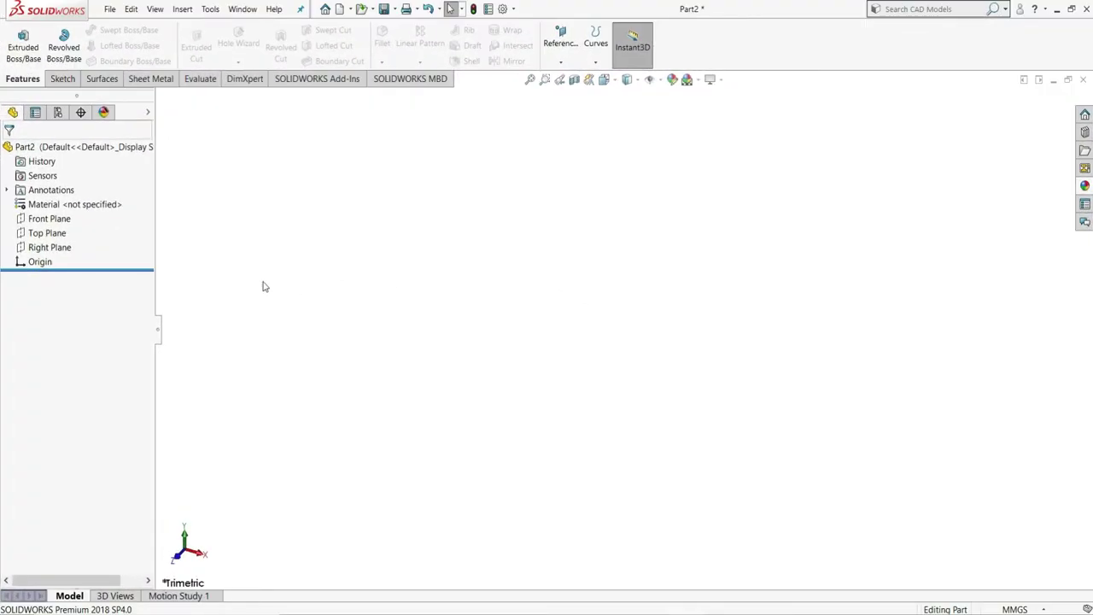
Draw a centre rectangle above the origin in a new Front Plane sketch of Part2.
left_click(73, 220)
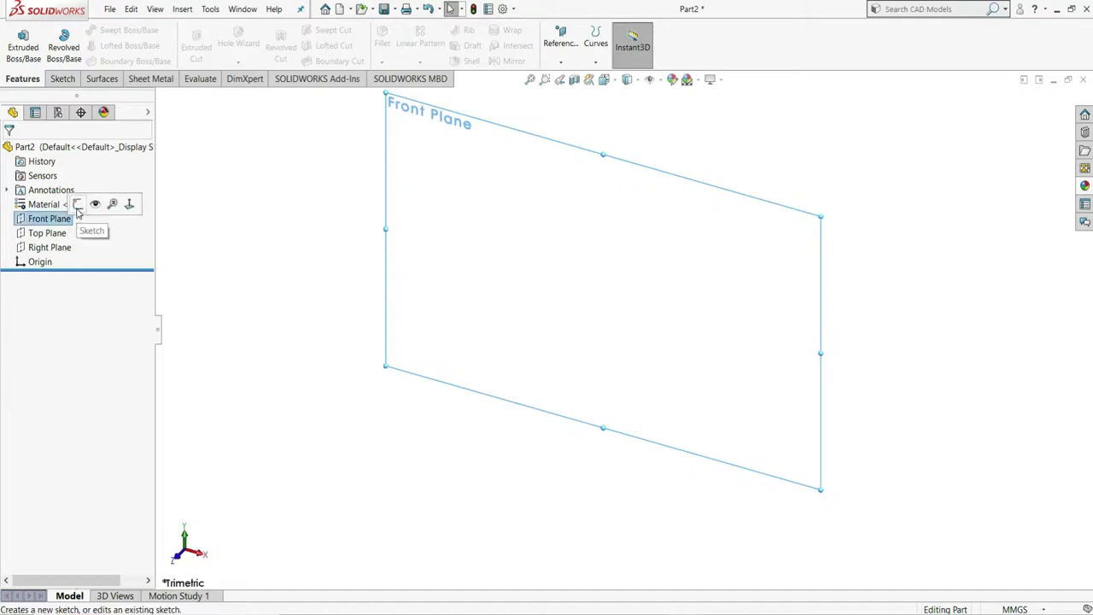
left_click(76, 208)
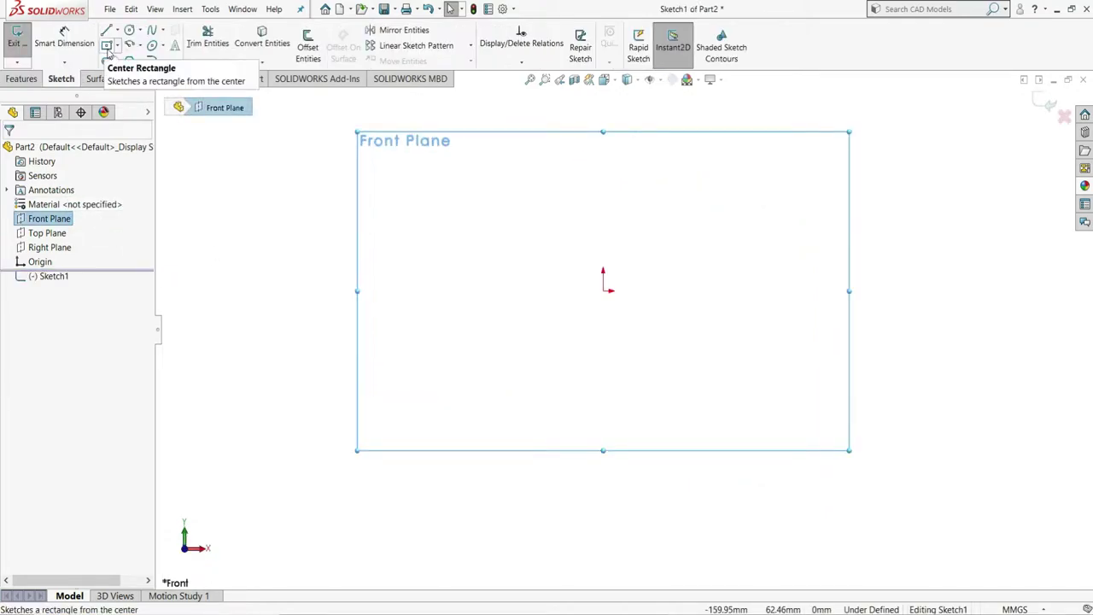
left_click(107, 48)
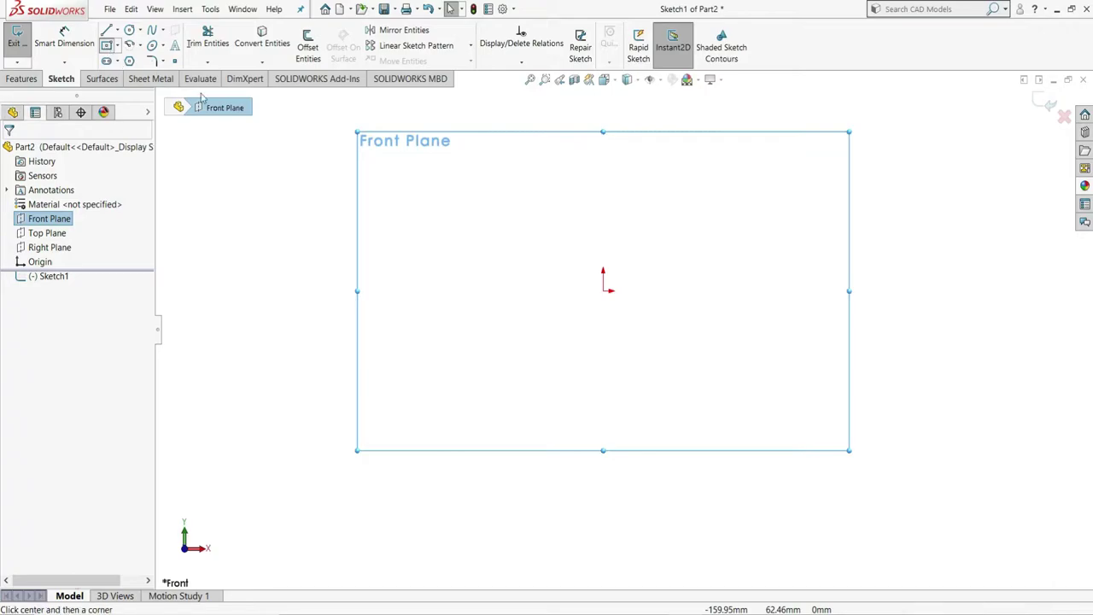
left_click(603, 149)
left_click(677, 103)
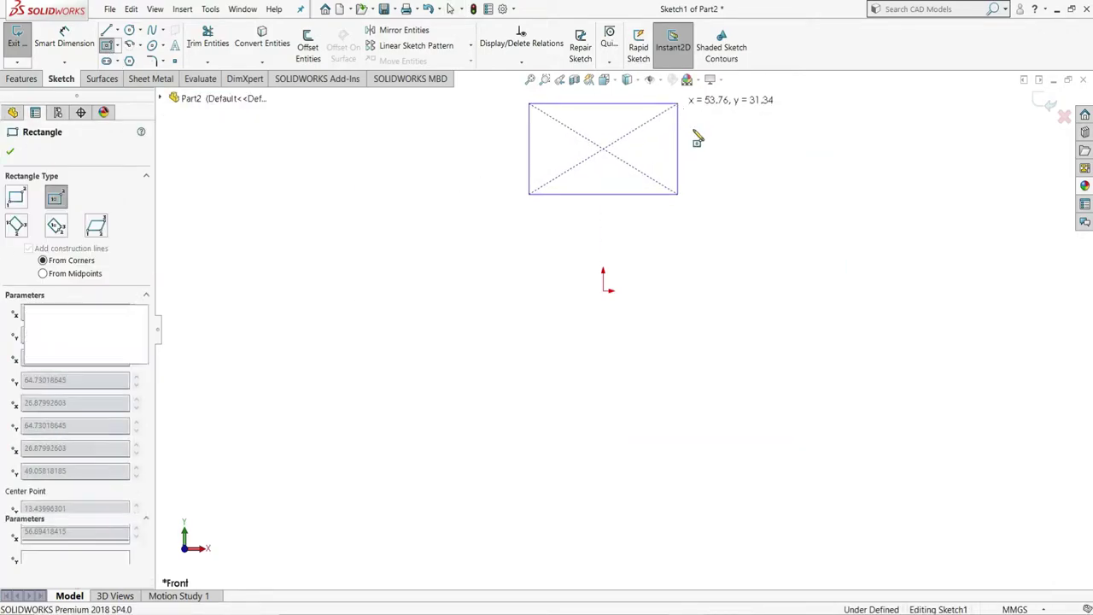
right_click(713, 148)
left_click(722, 144)
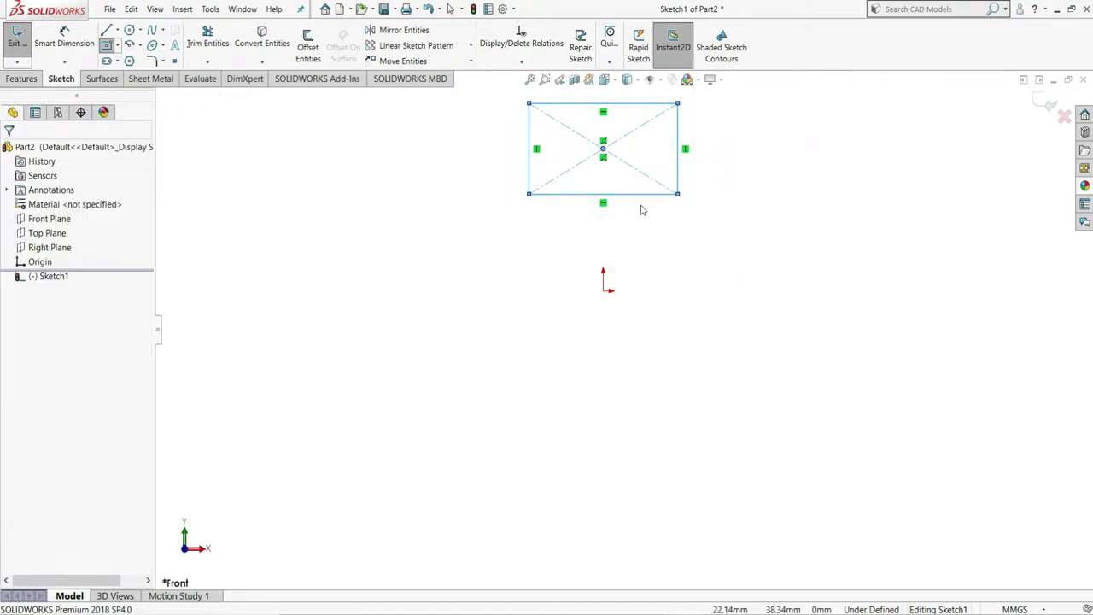
scroll(642, 208, "up", 2)
scroll(603, 198, "down", 3)
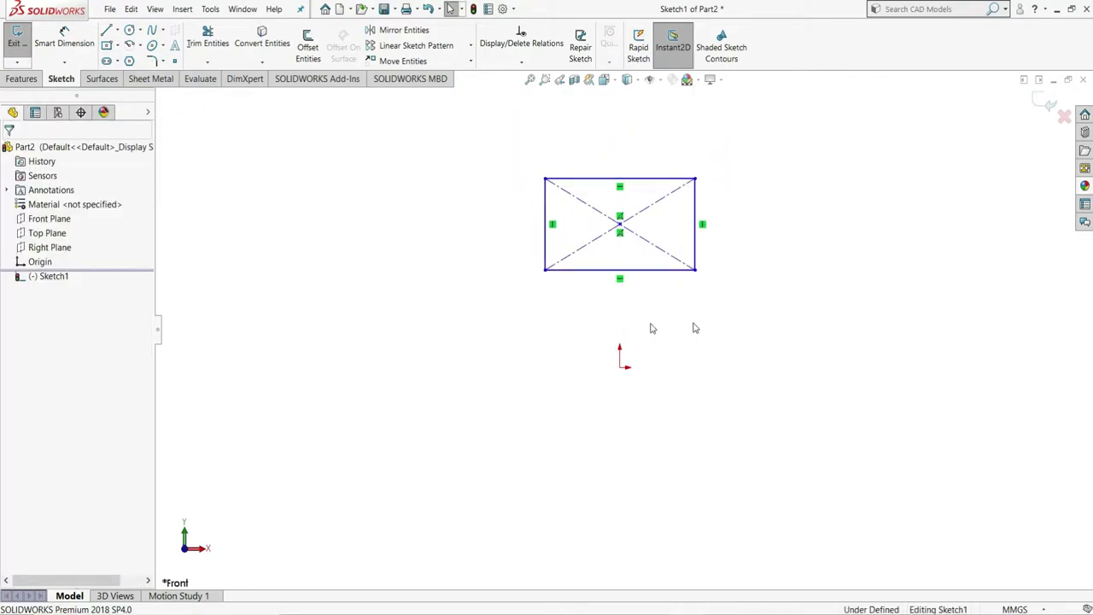
left_click(64, 39)
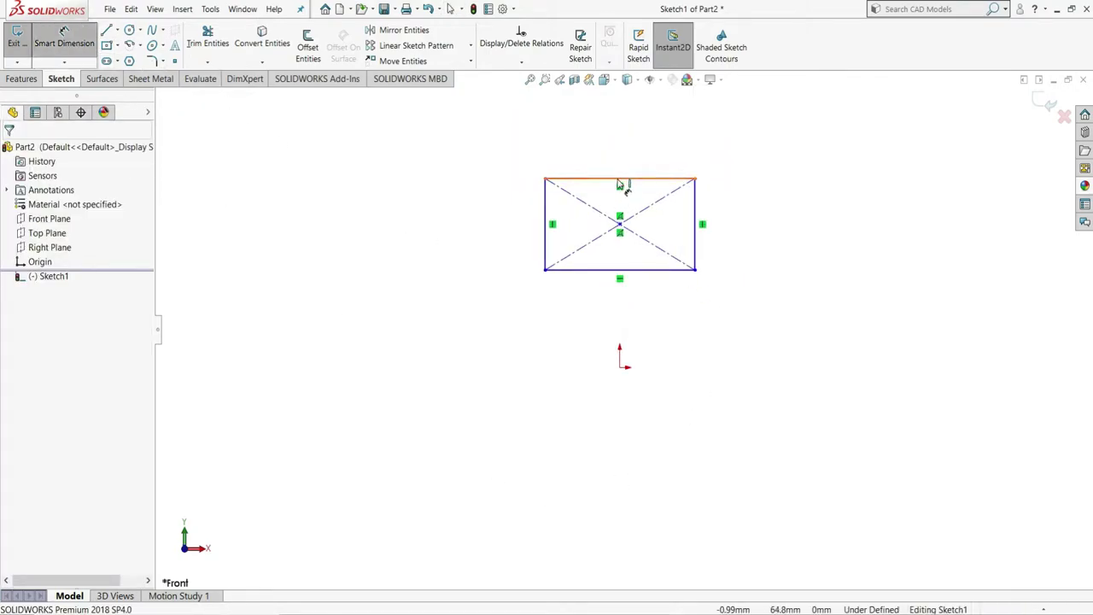
Dimension the rectangle's top edge 72 mm and bottom edge 50 mm above the origin.
left_click(621, 367)
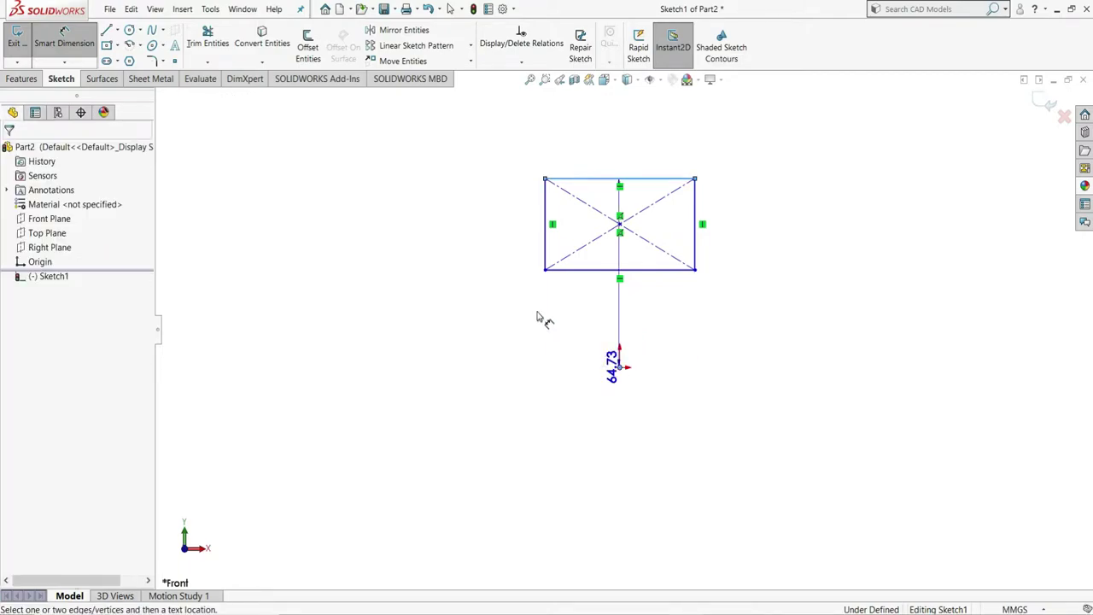
left_click(494, 285)
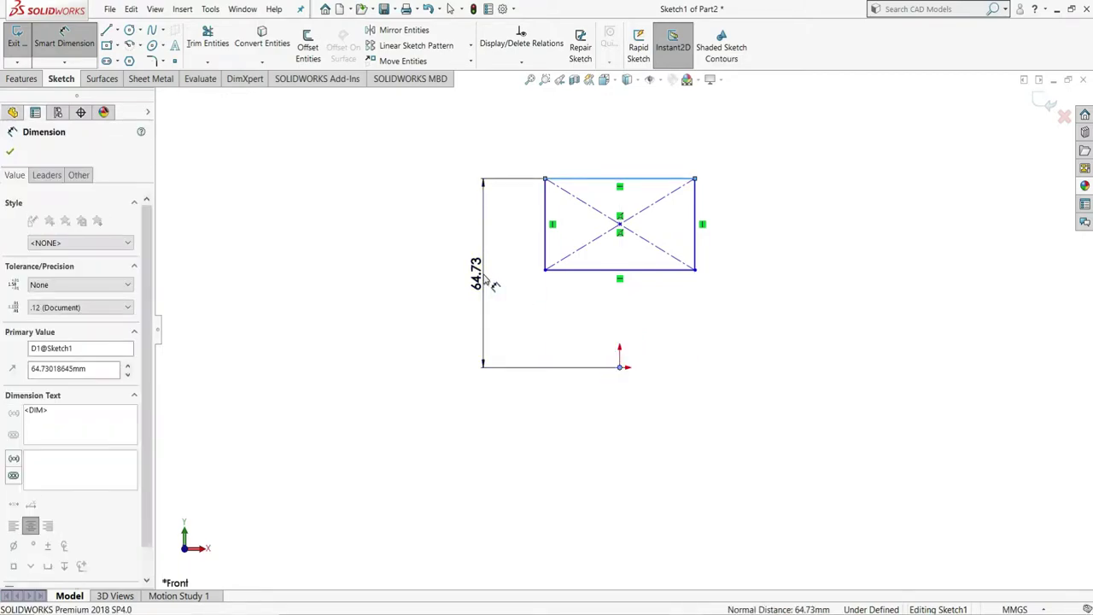
type("72")
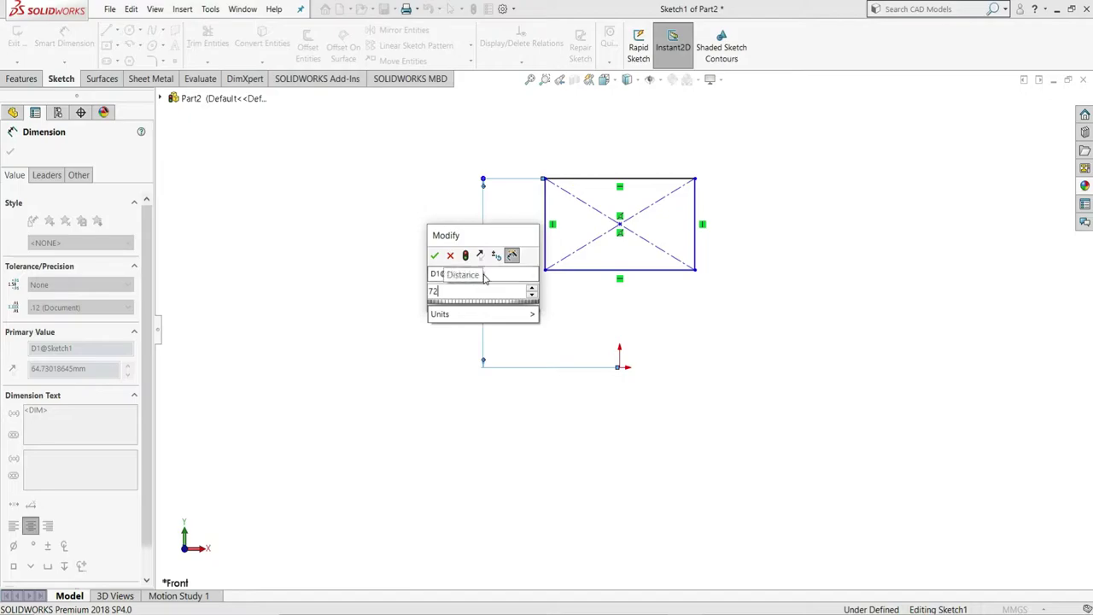
key("Return")
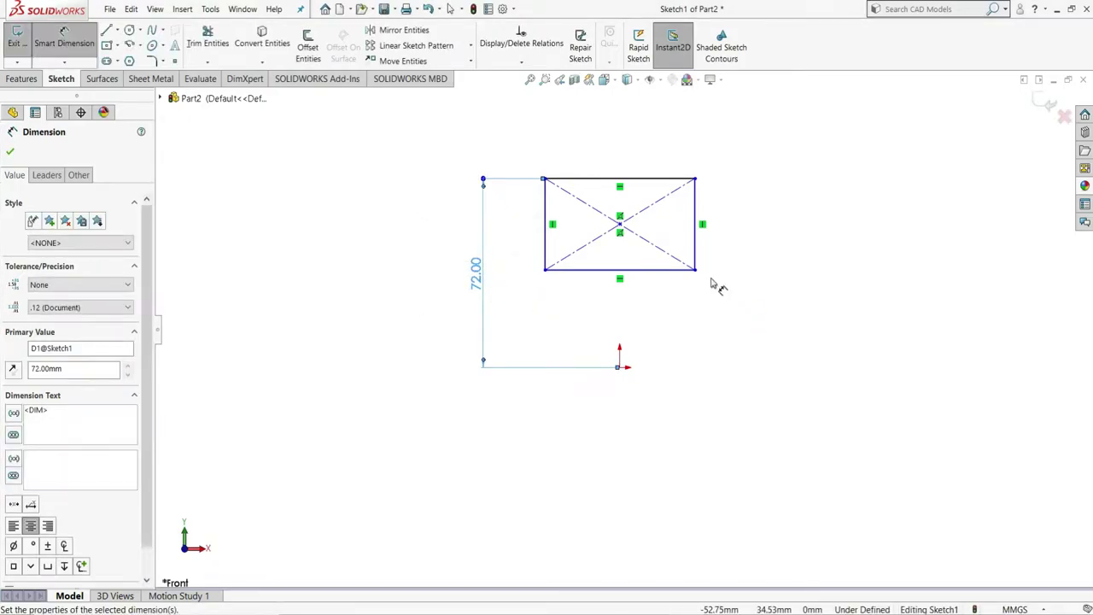
left_click(670, 272)
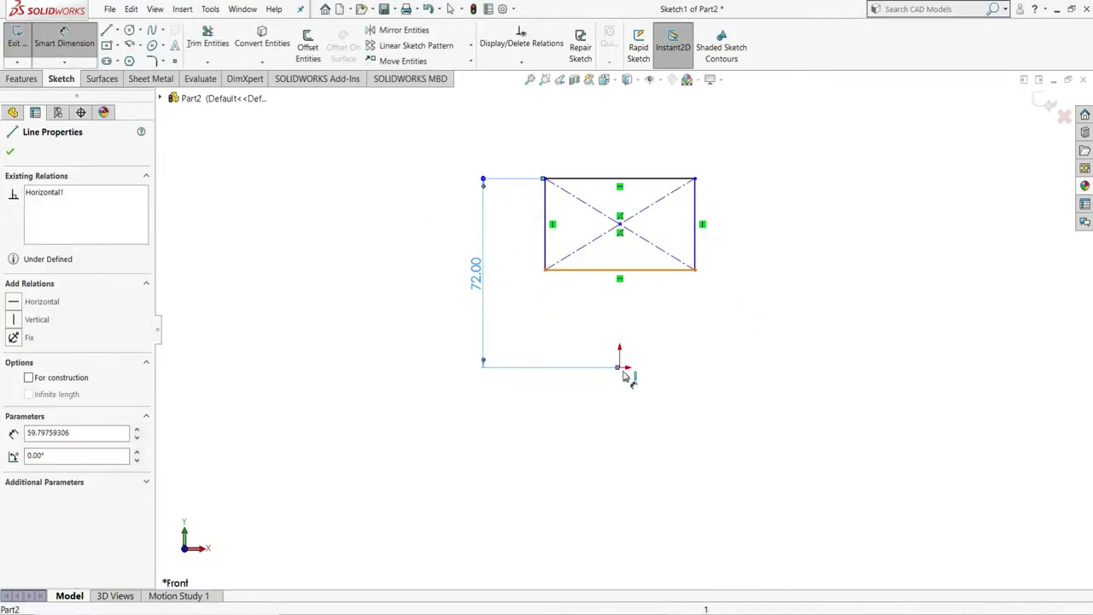
left_click(619, 367)
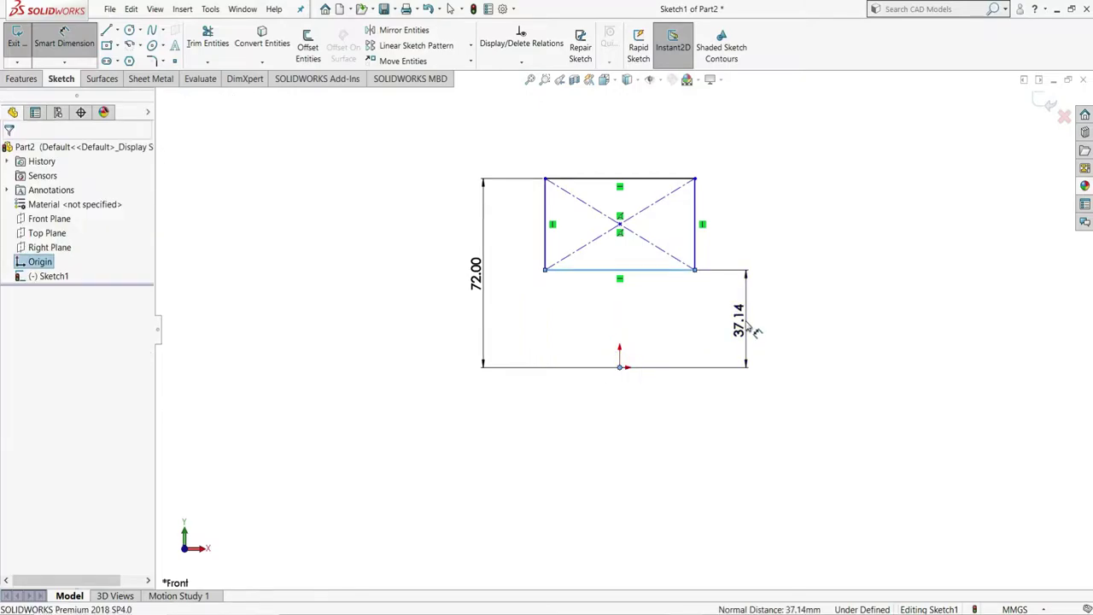
left_click(748, 329)
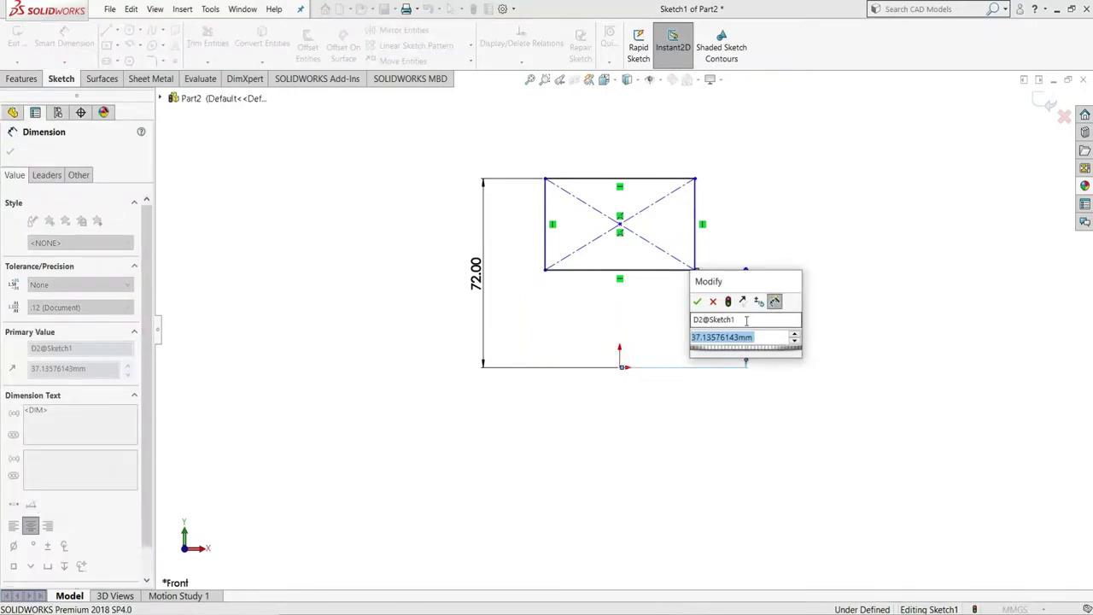
type("50")
key("Return")
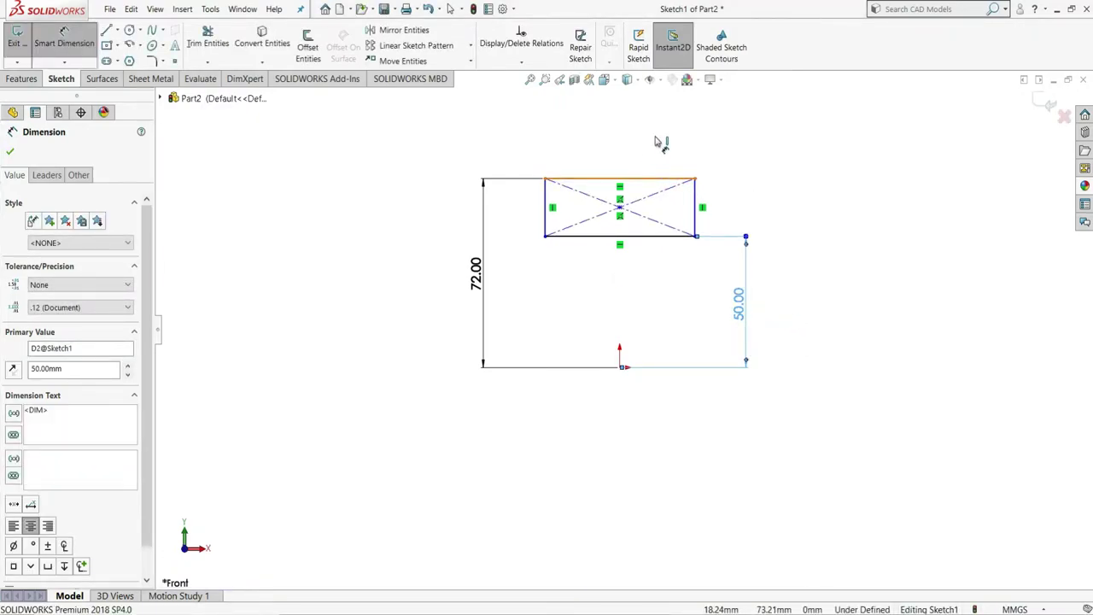
Set the rectangle width to 62 mm and align its centre vertically with the origin.
left_click(658, 178)
left_click(653, 135)
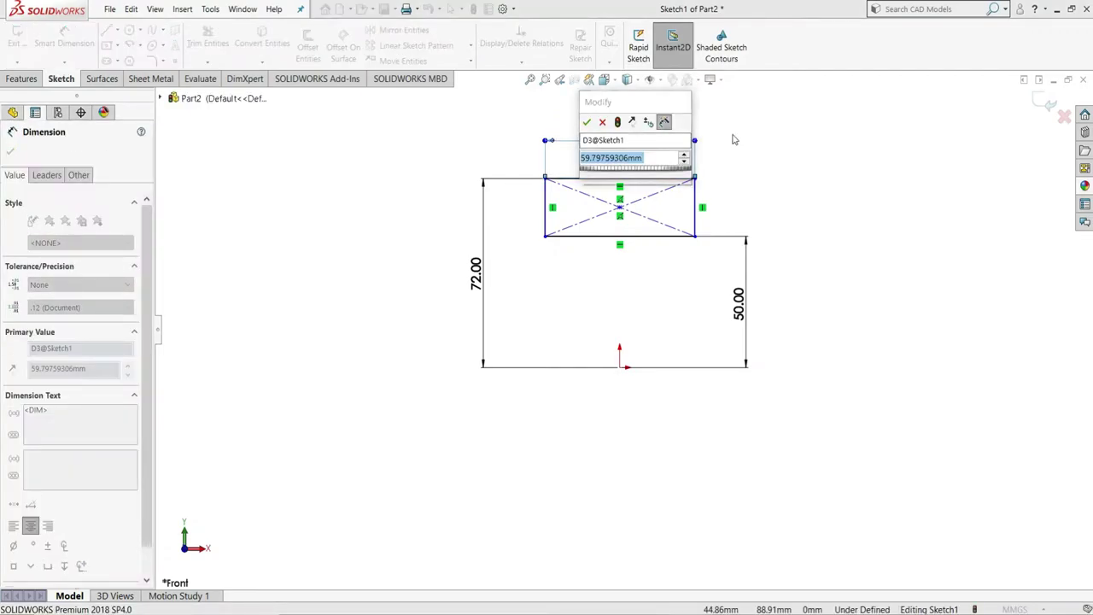
type("62")
key("Return")
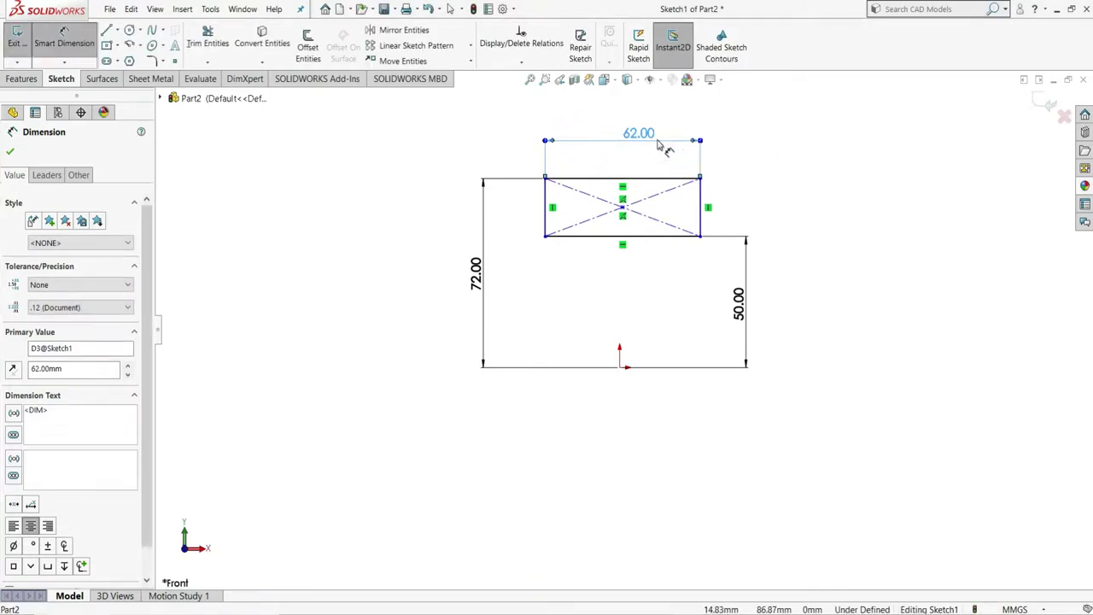
left_click_drag(656, 192, 639, 270)
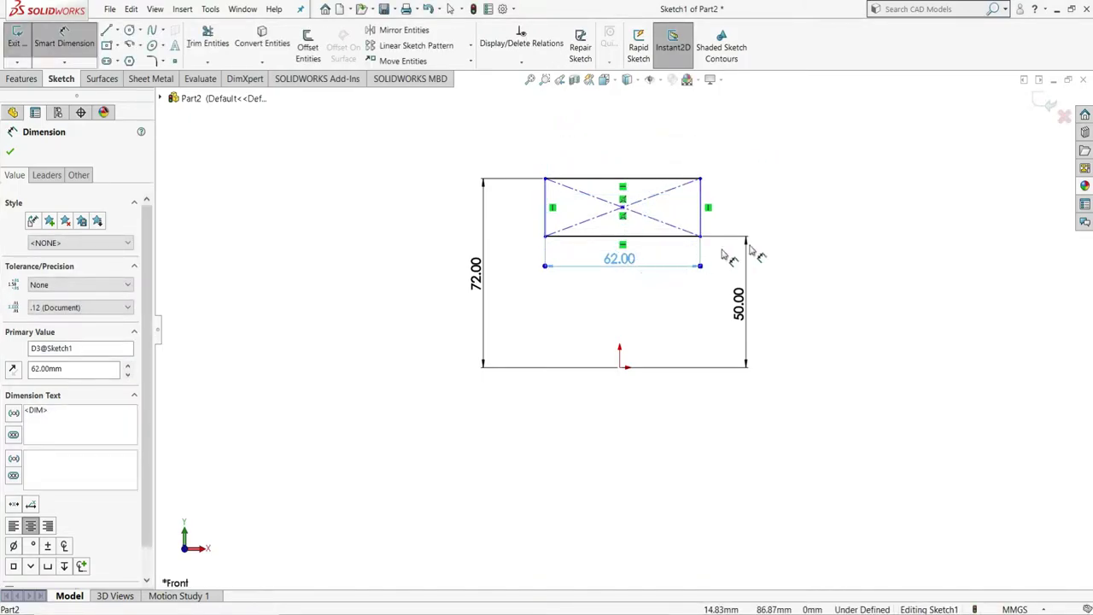
left_click(744, 197)
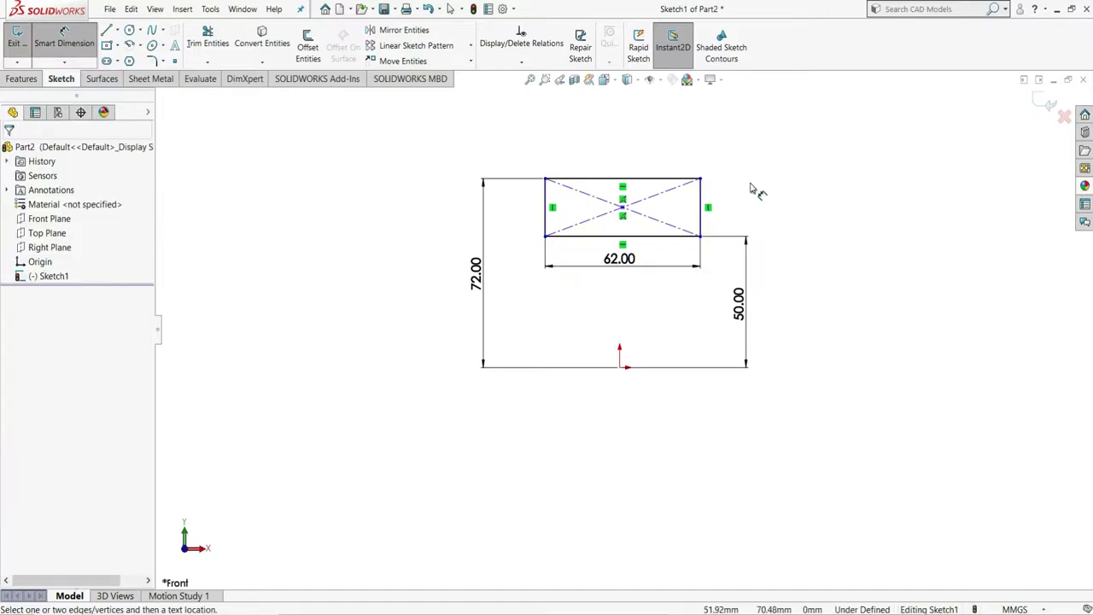
right_click(752, 188)
left_click(779, 222)
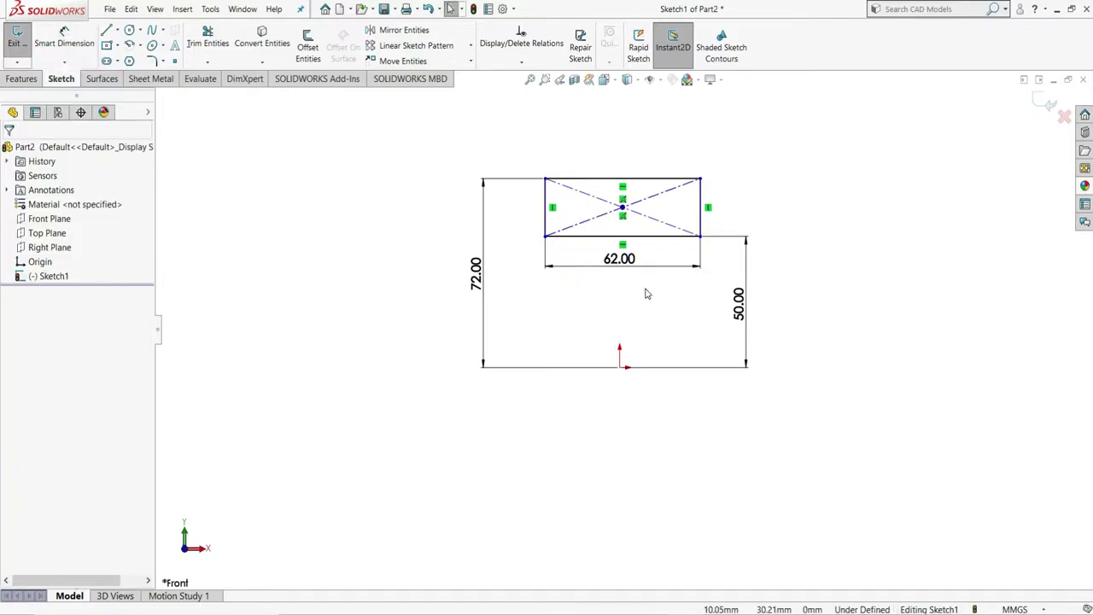
left_click(621, 369, "ctrl")
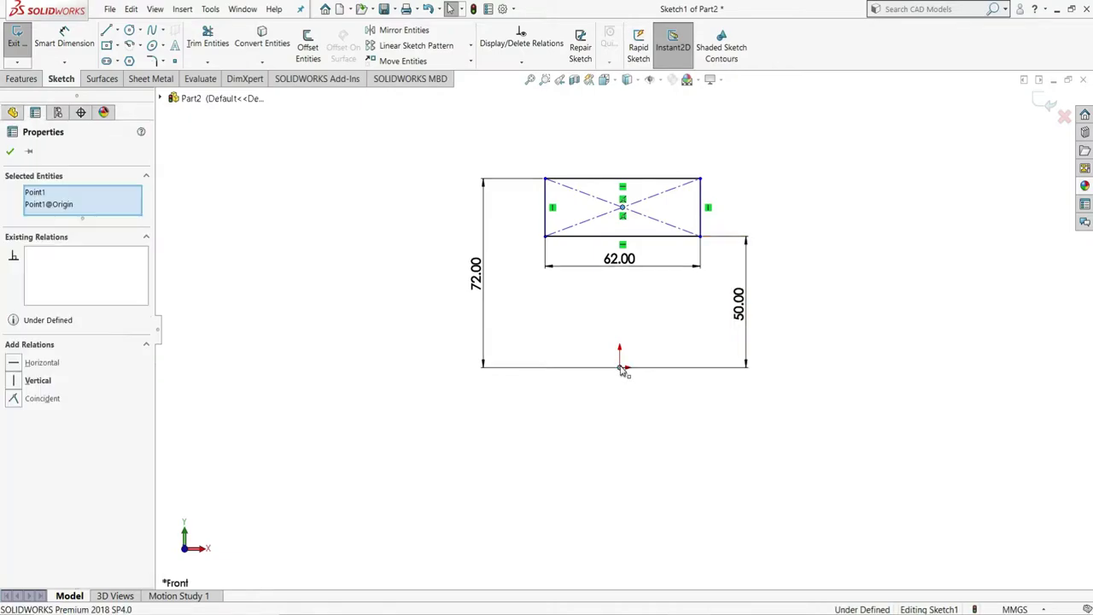
left_click(670, 316)
Draw a centre-point arc centred above the rectangle, with both ends on its top edge.
left_click(794, 193)
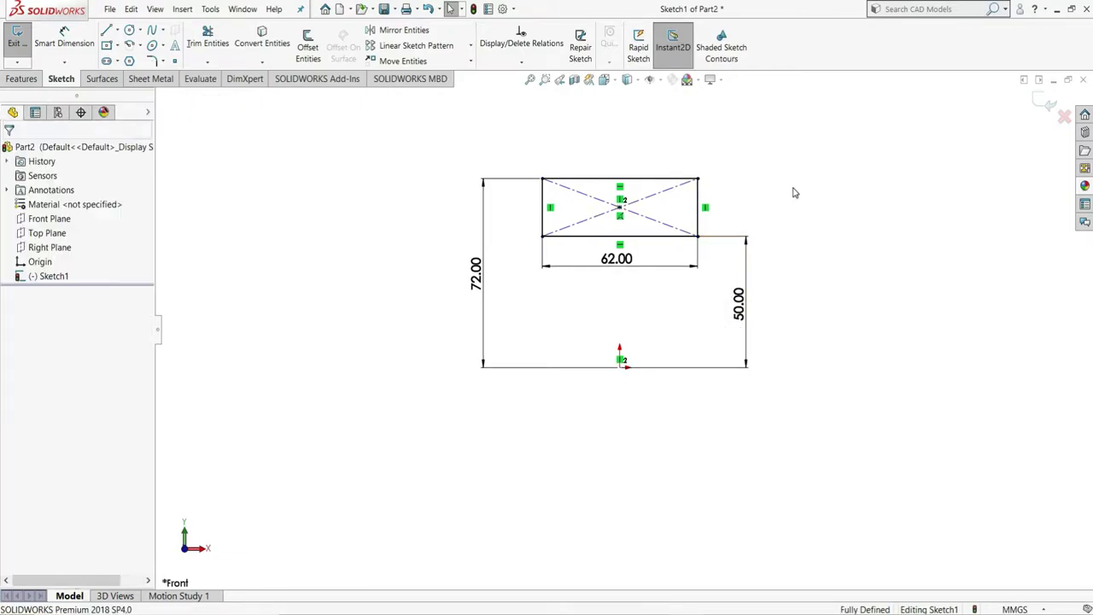
left_click(129, 45)
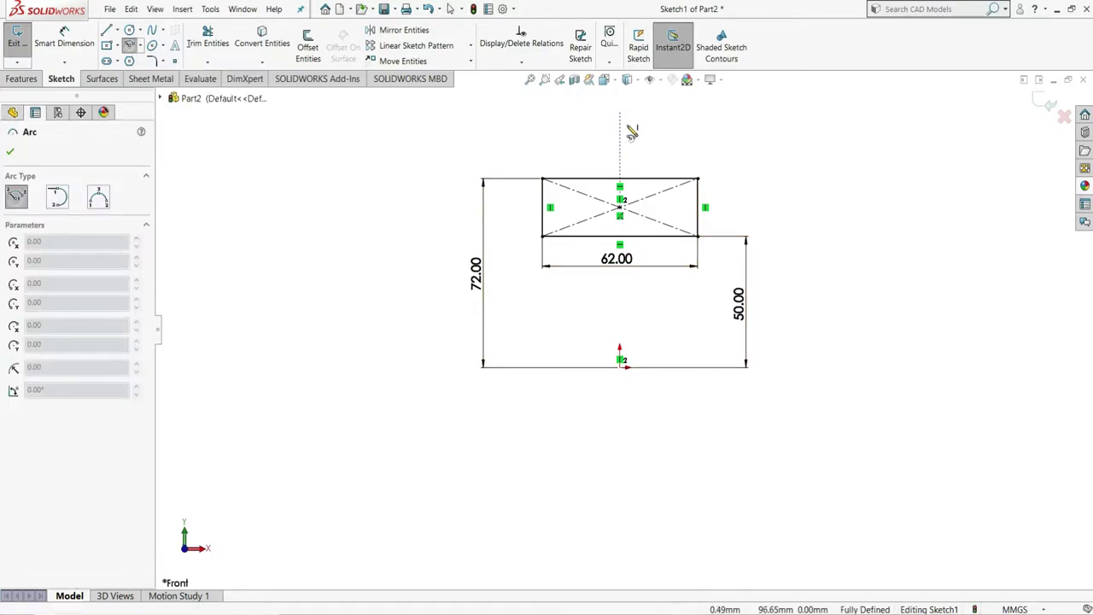
left_click(620, 112)
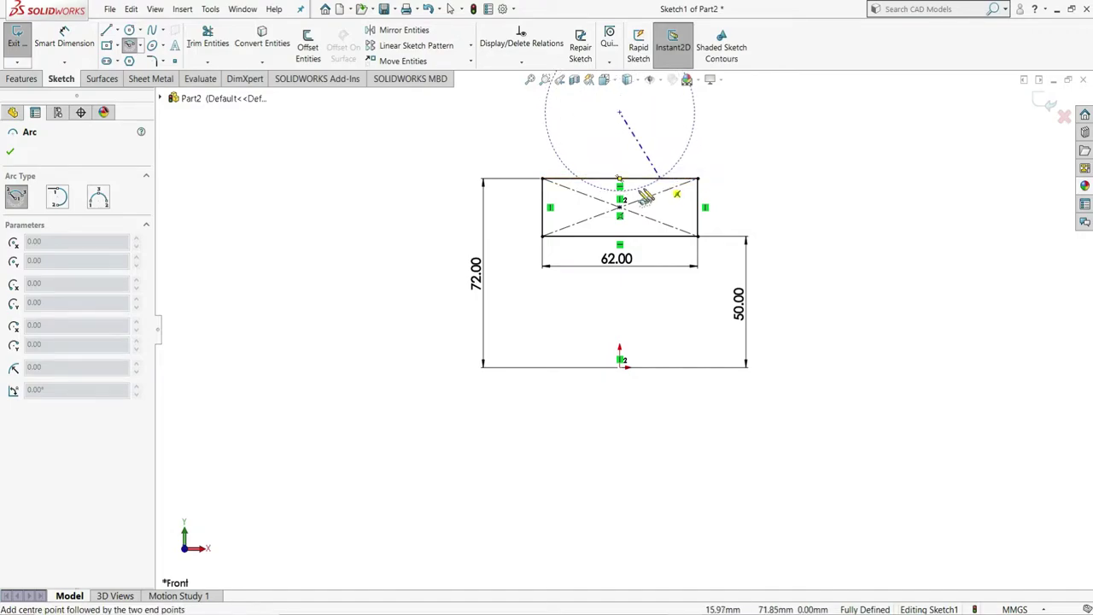
left_click(657, 180)
left_click(586, 187)
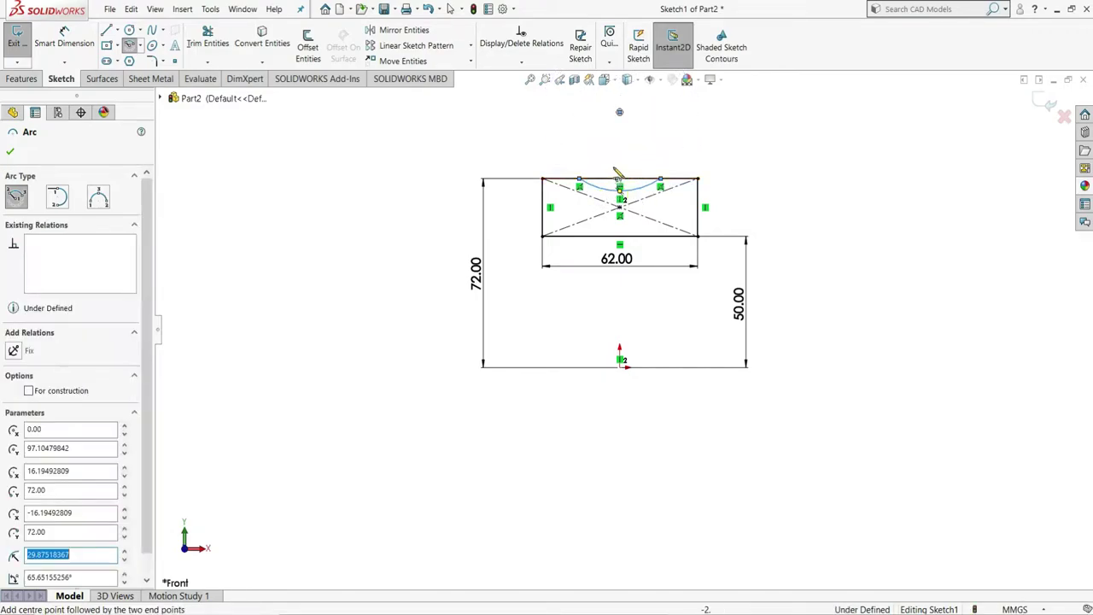
right_click(654, 176)
left_click(654, 177)
scroll(652, 157, "down", 2)
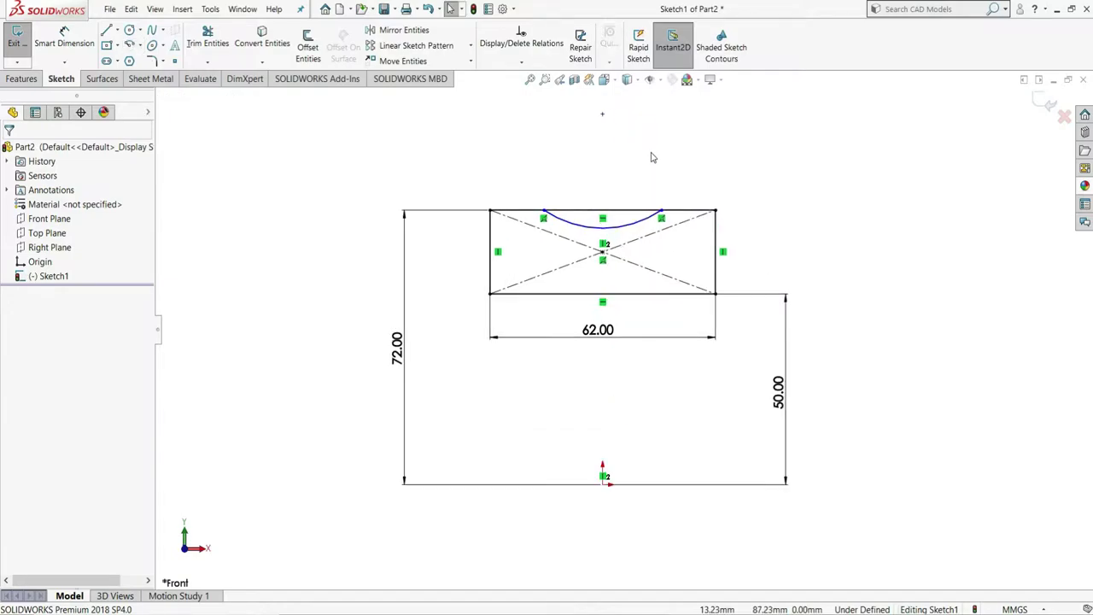
Dimension the arc centre 16 mm from the rectangle's top edge and the arc radius to 24.
left_click(58, 47)
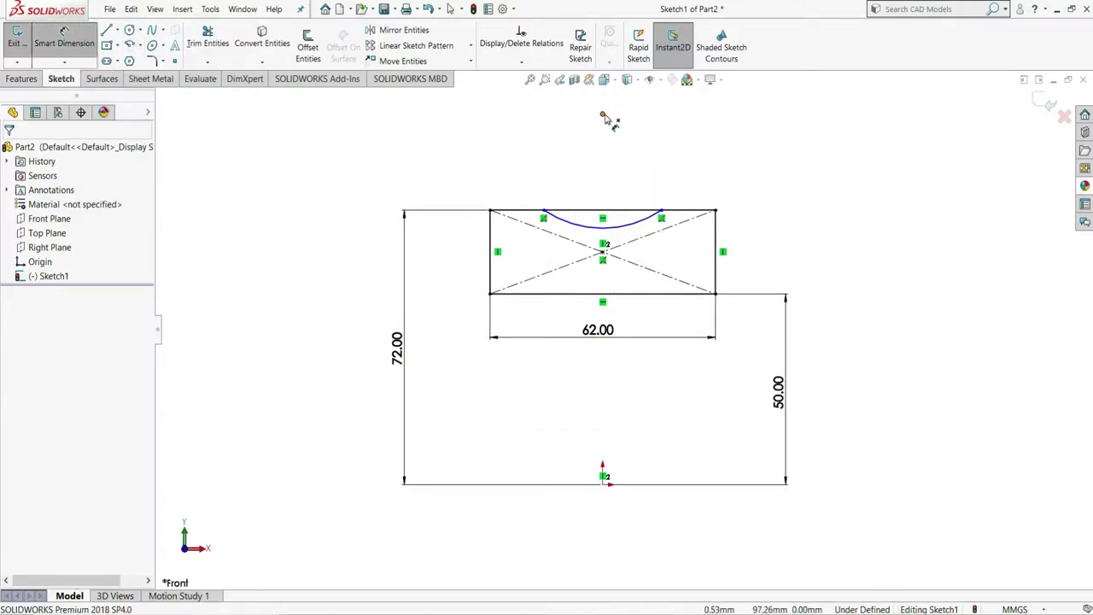
left_click(696, 210)
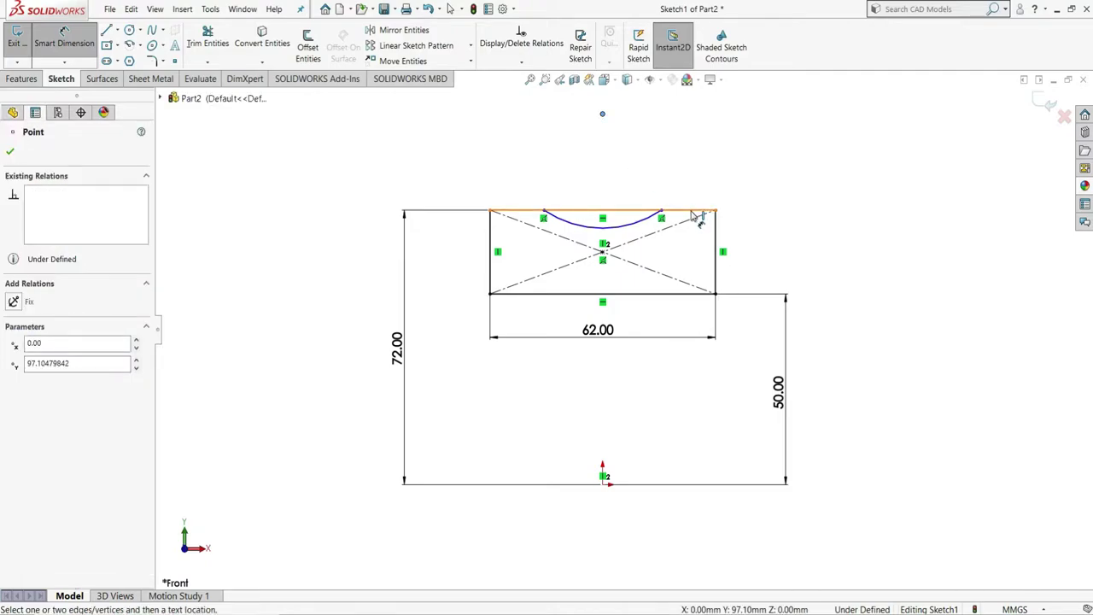
left_click(705, 210)
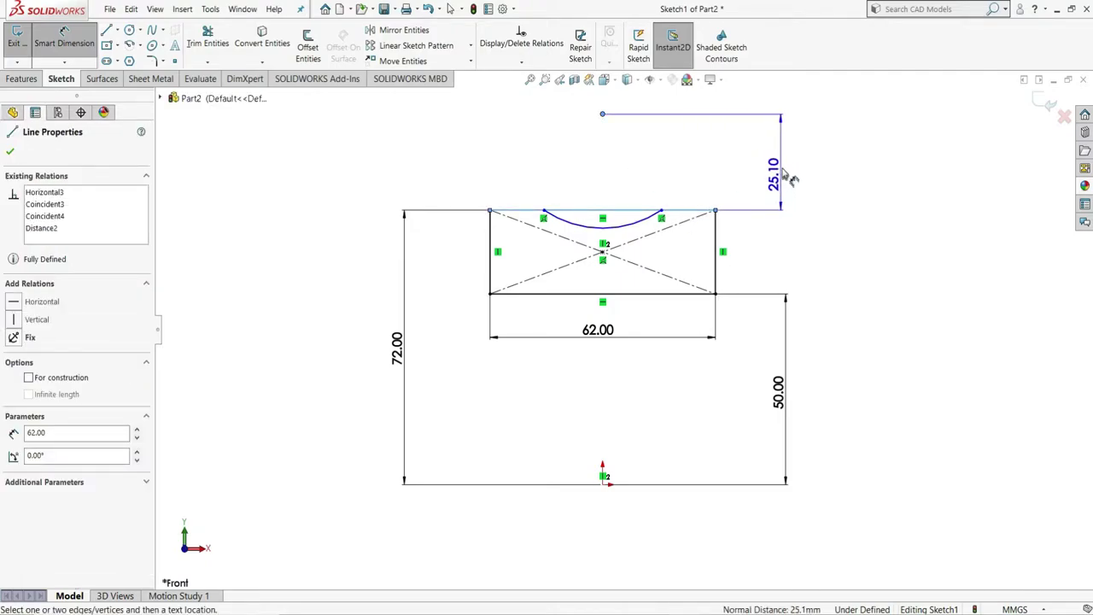
left_click(784, 213)
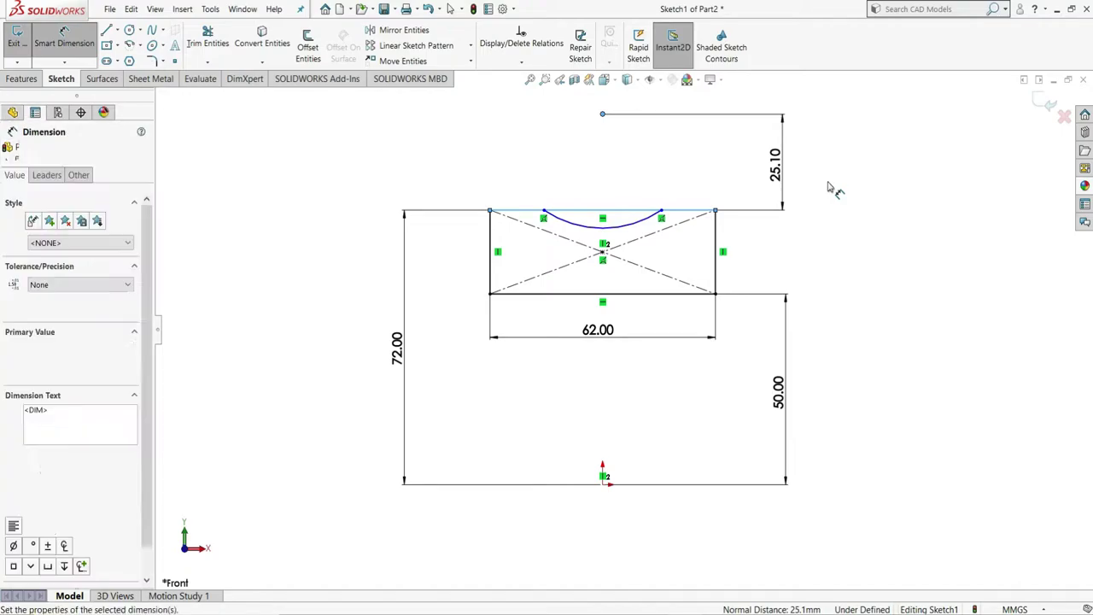
type("16")
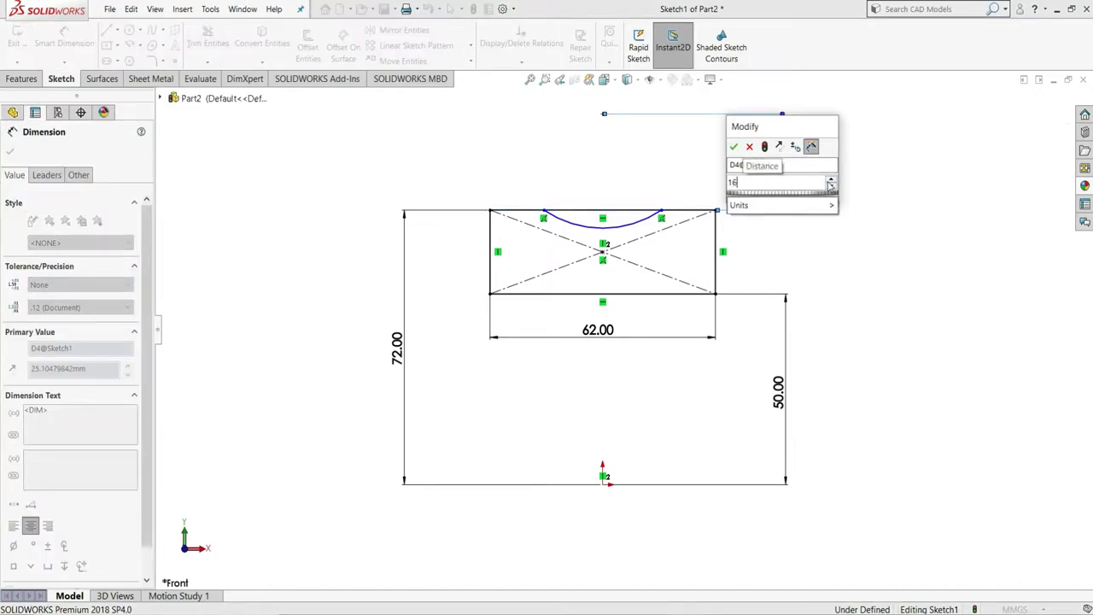
key("Return")
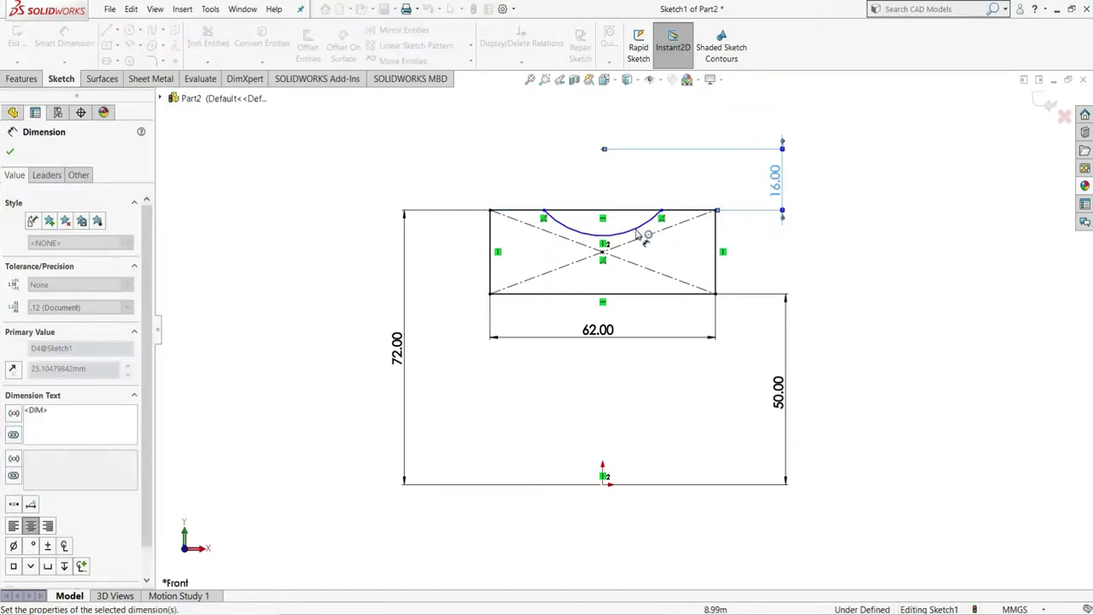
left_click(630, 228)
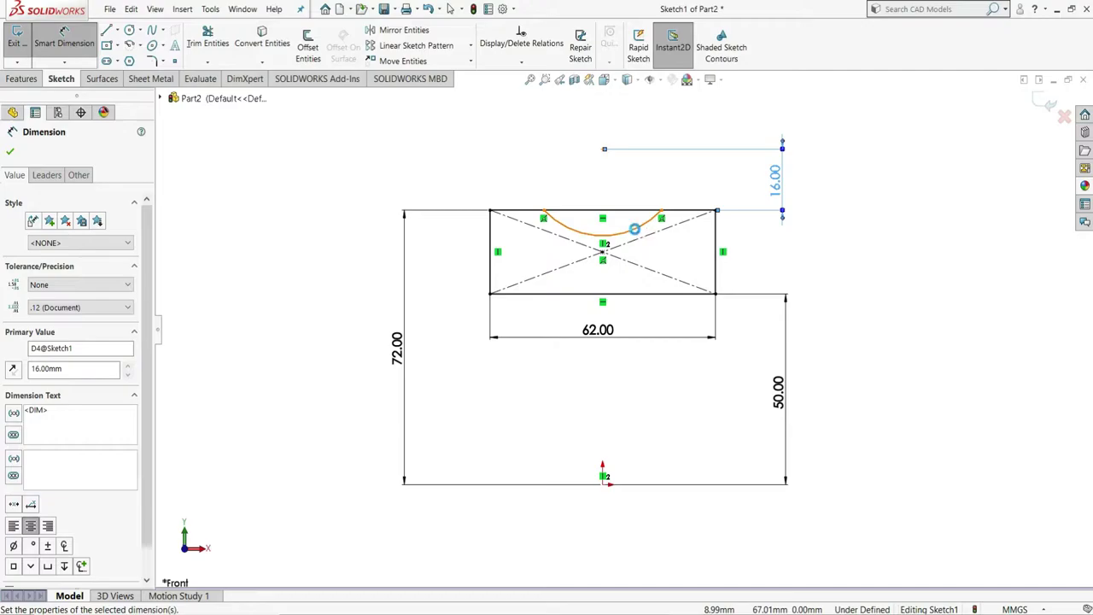
left_click(681, 261)
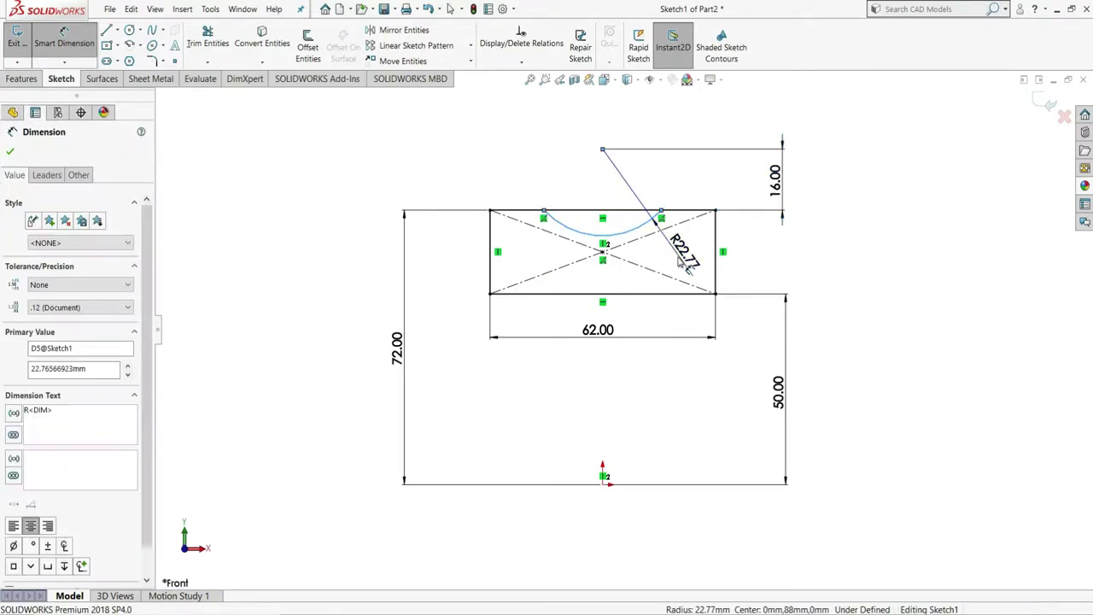
type("24")
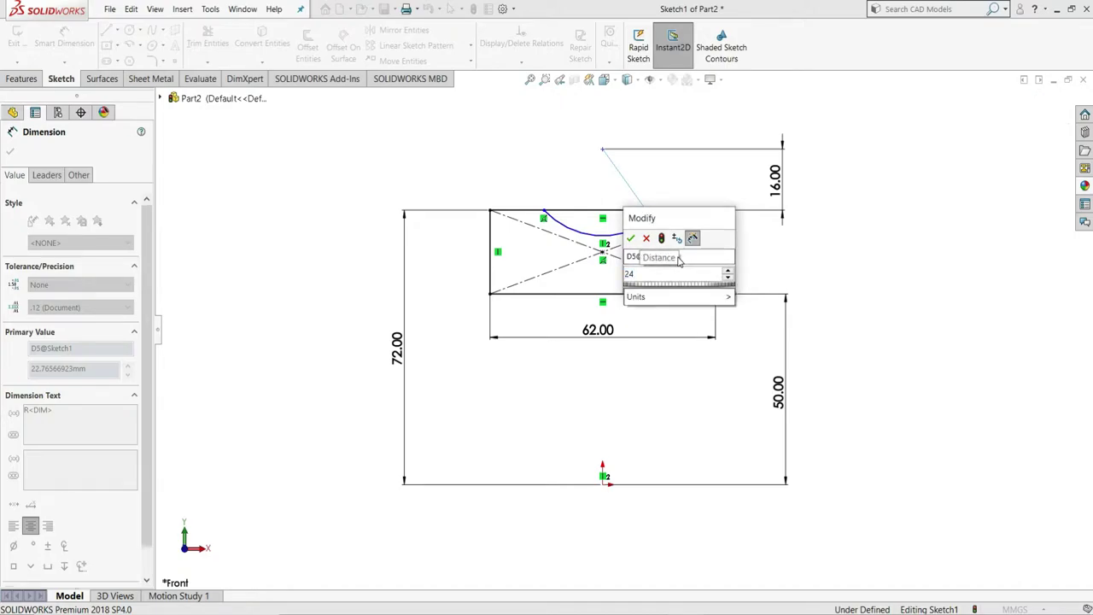
key("Return")
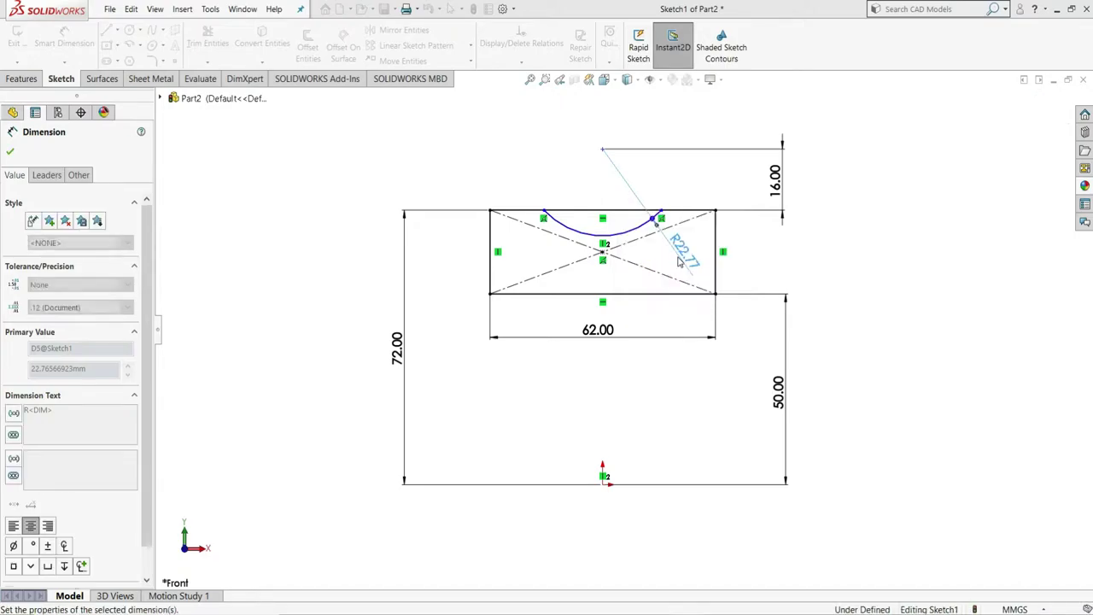
Make the arc centre vertical with the origin to fully define the sketch.
right_click(800, 267)
left_click(830, 301)
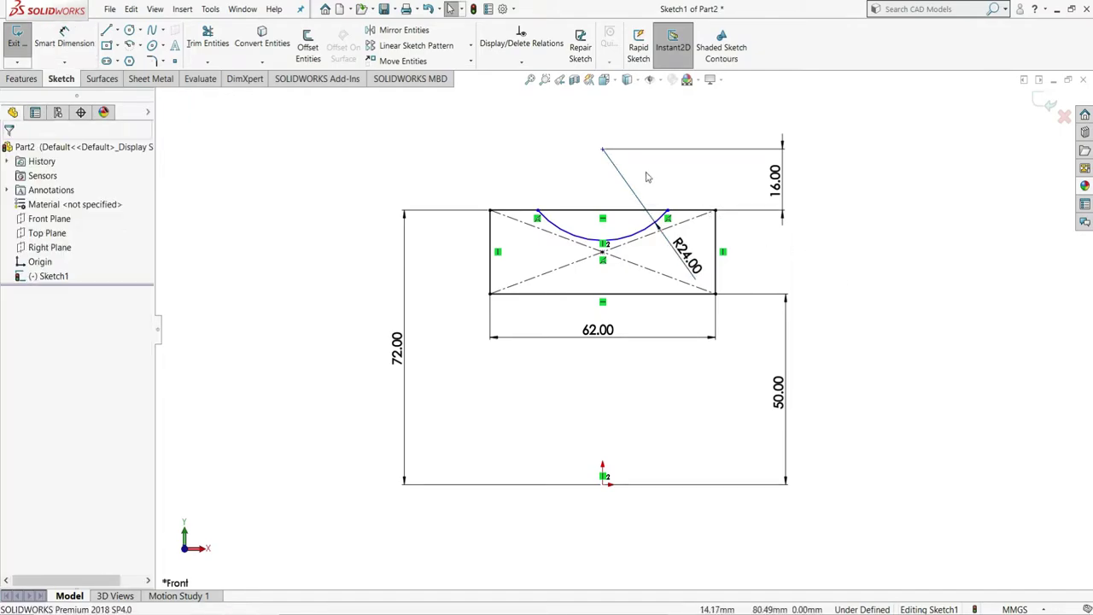
left_click(602, 149)
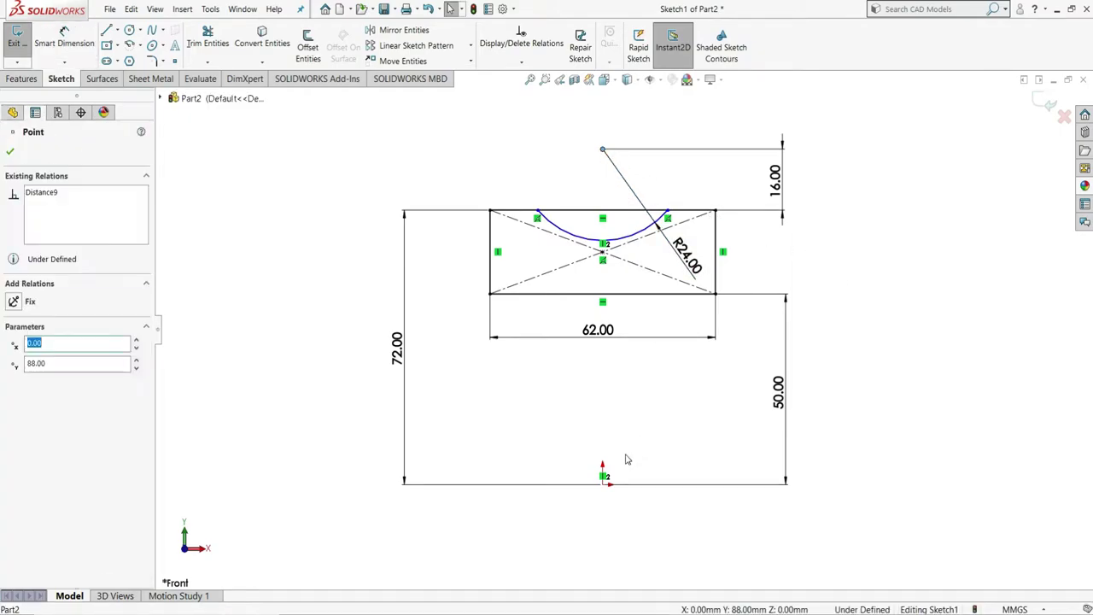
left_click(605, 486, "ctrl")
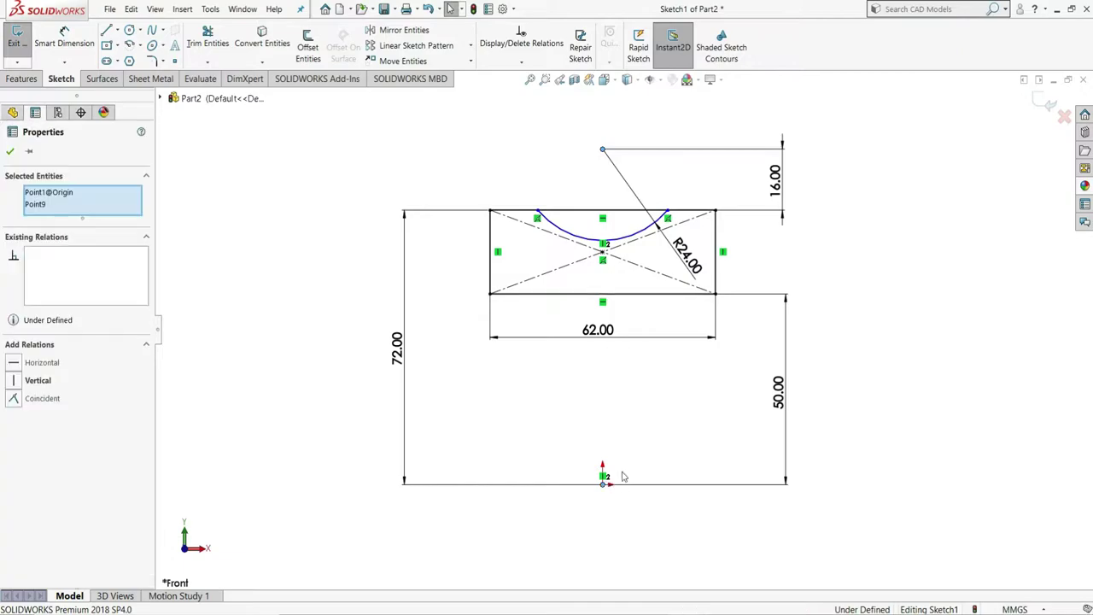
left_click(653, 446)
key("Escape")
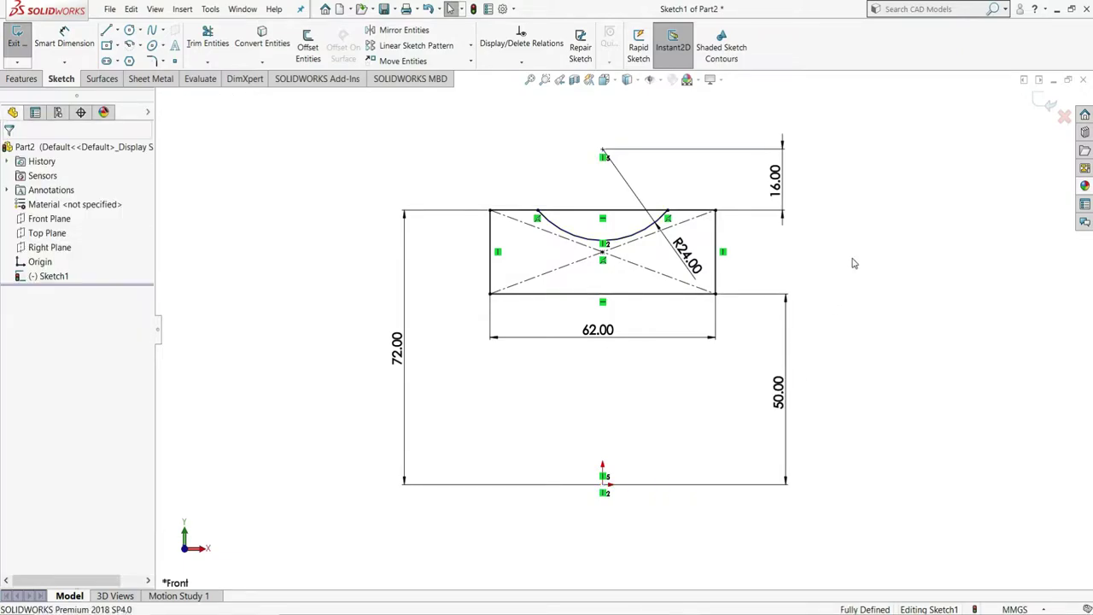
Trim away the rectangle's top edge between the arc's ends.
left_click(208, 41)
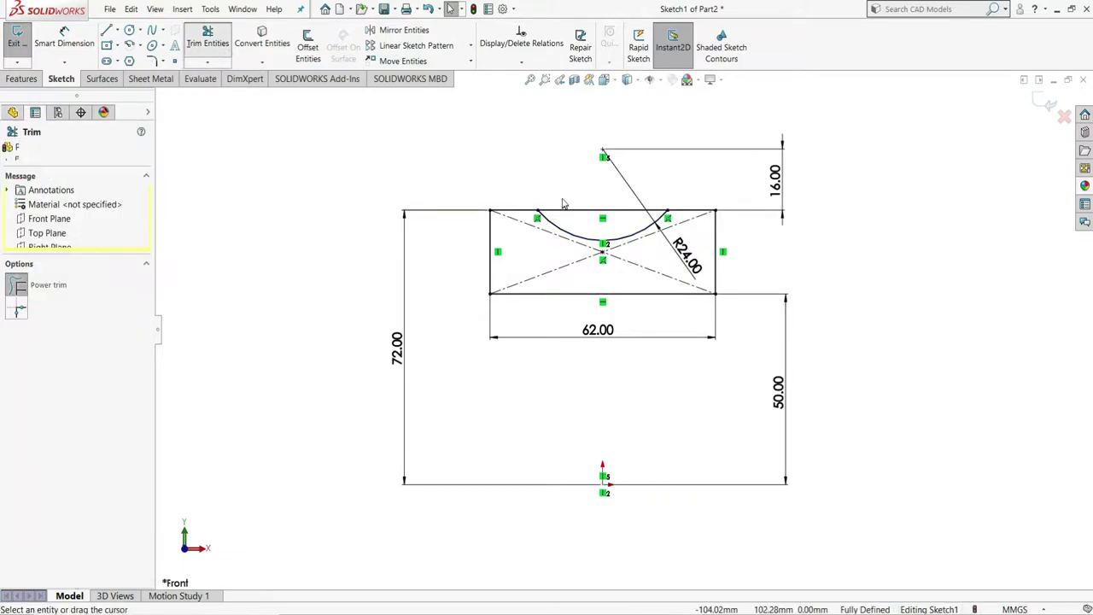
left_click_drag(562, 180, 606, 227)
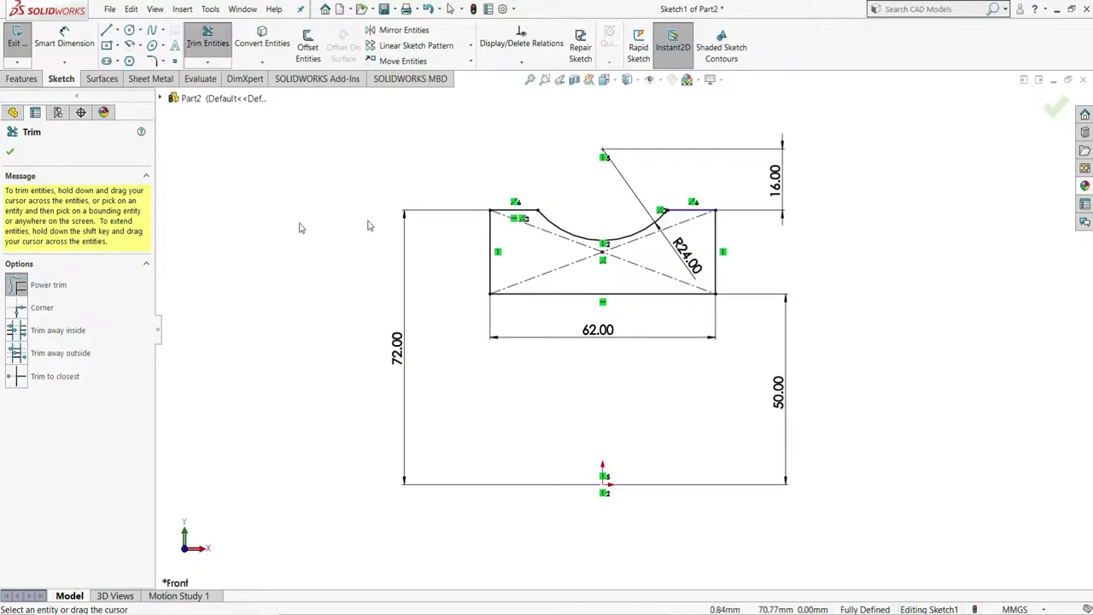
left_click(8, 152)
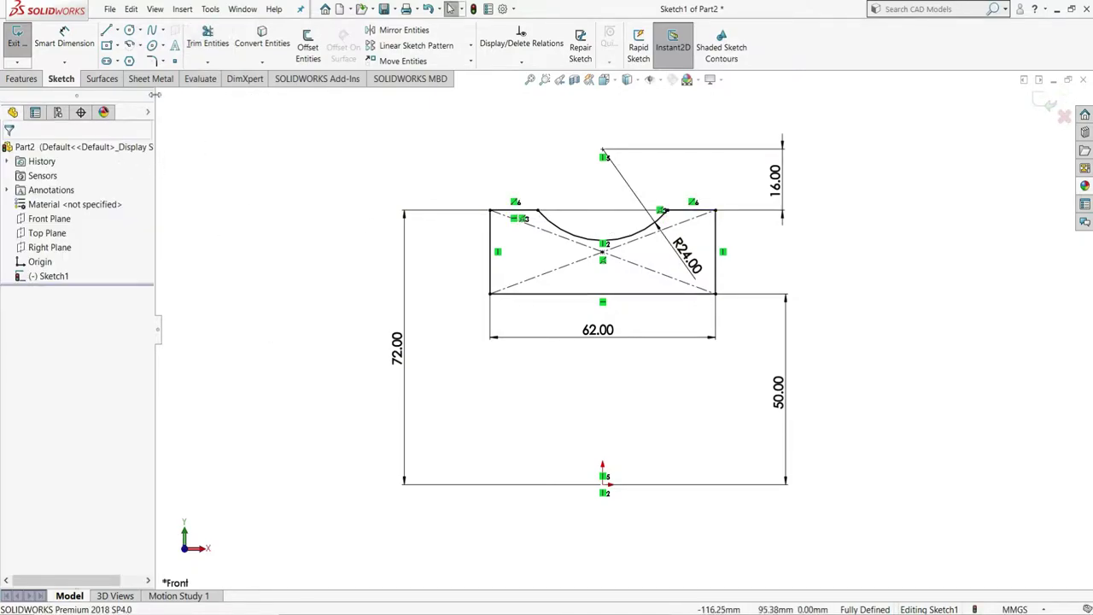
Draw a construction centerline along the rectangle's bottom edge.
left_click(118, 31)
left_click(137, 58)
left_click(445, 485)
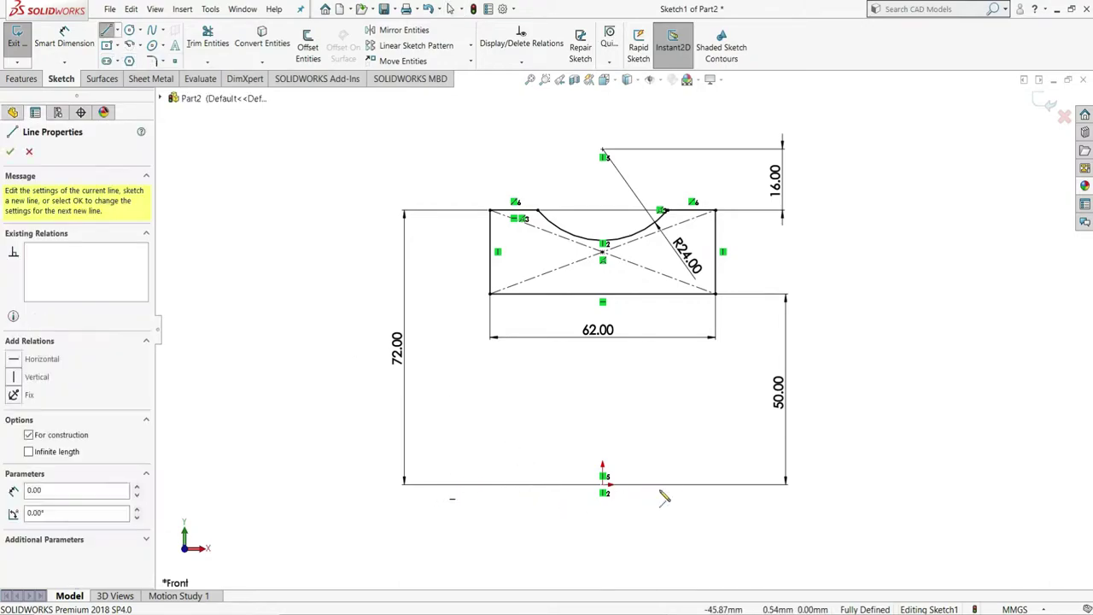
left_click(737, 486)
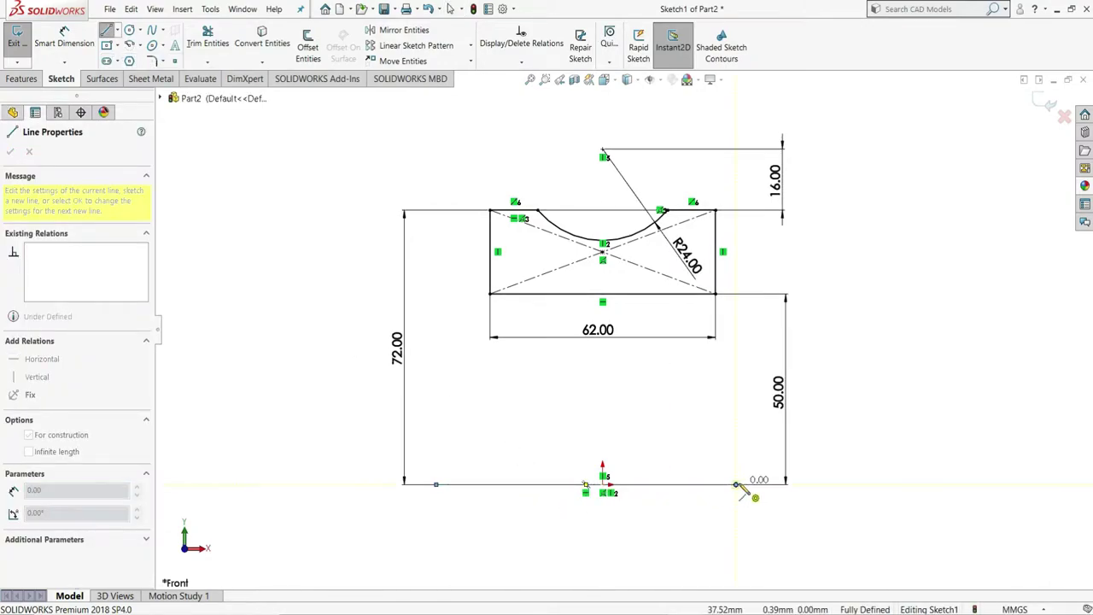
right_click(743, 491)
left_click(760, 490)
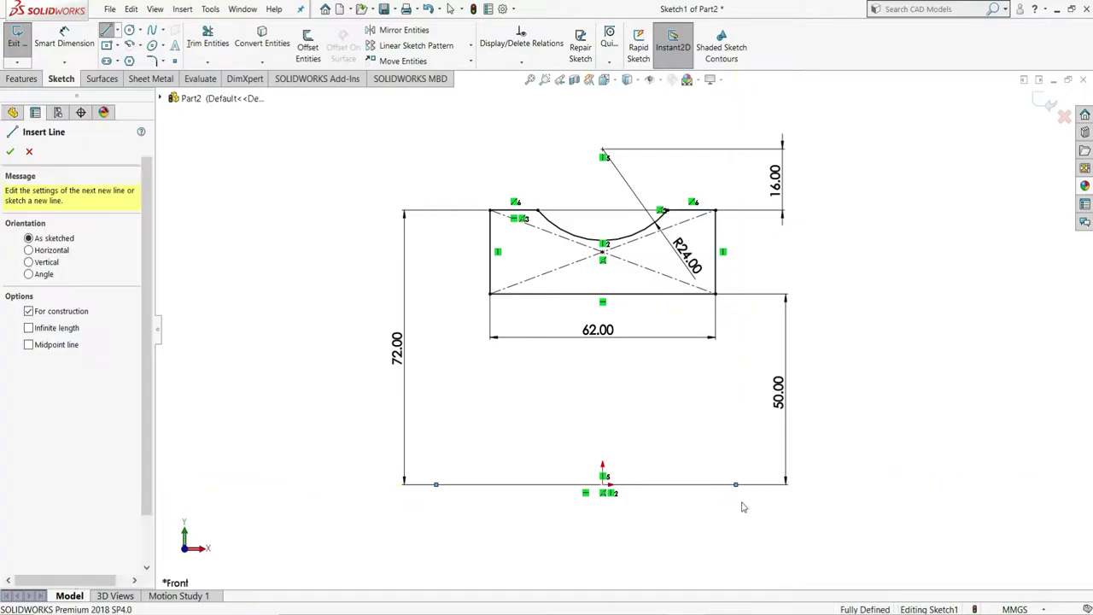
left_click(22, 78)
Create Revolve1 by spinning the profile 360° around the bottom centerline.
left_click(56, 51)
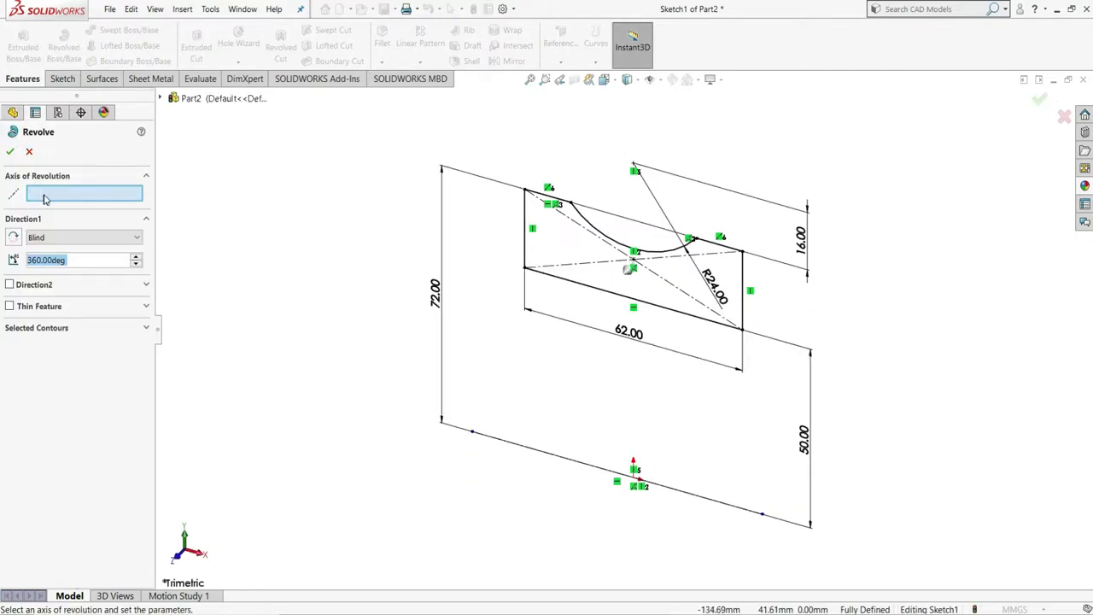
left_click(546, 449)
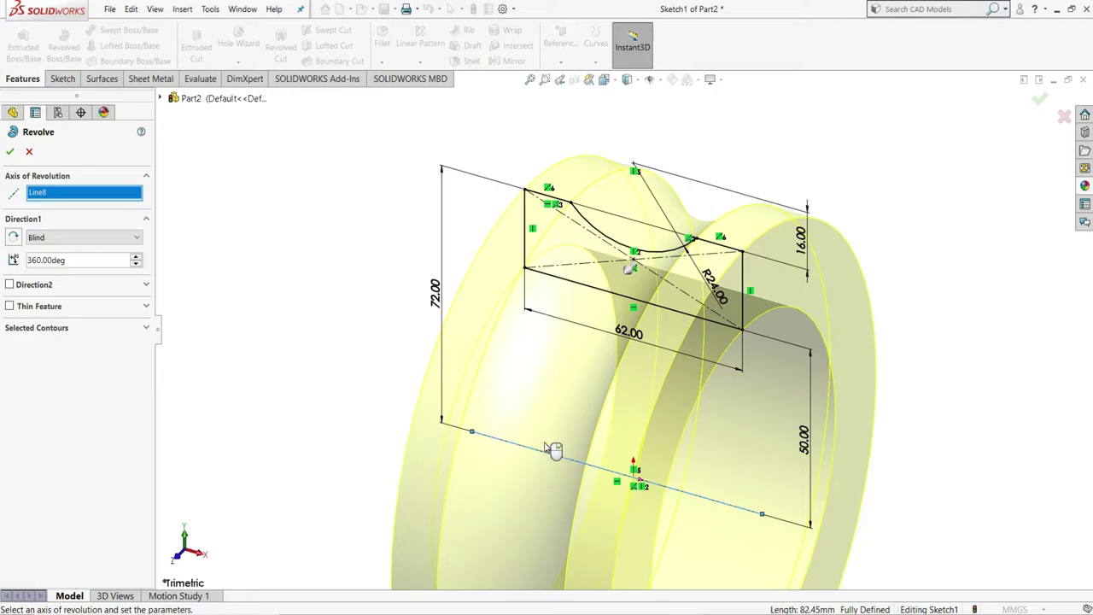
left_click(10, 152)
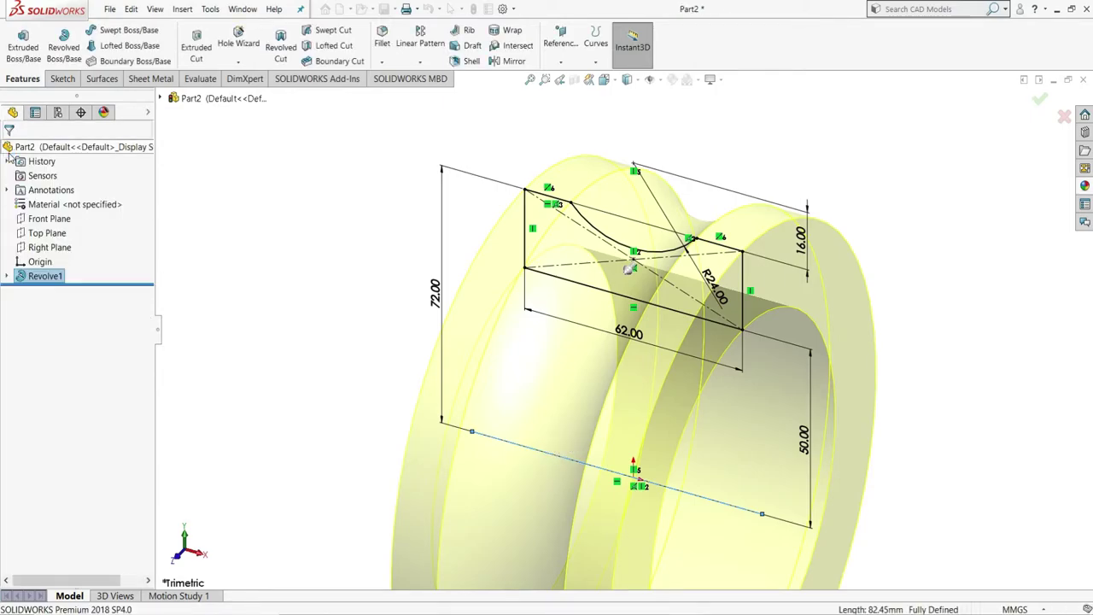
left_click(429, 247)
scroll(504, 180, "up", 5)
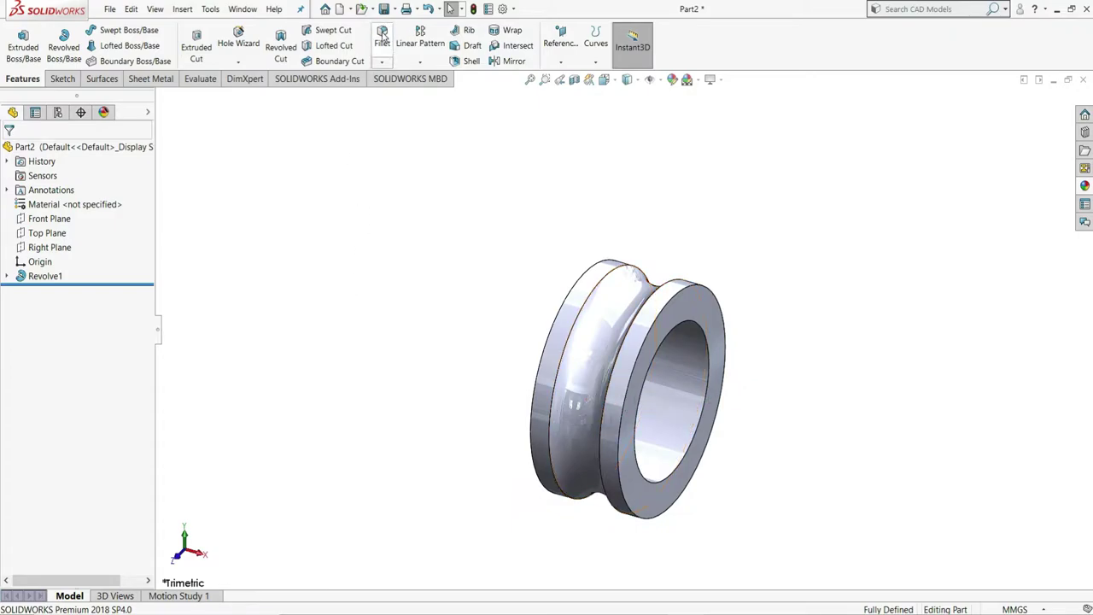
Fillet the ring's inner bore face with a 6 mm radius and zoom to fit.
right_click_drag(669, 262, 674, 229)
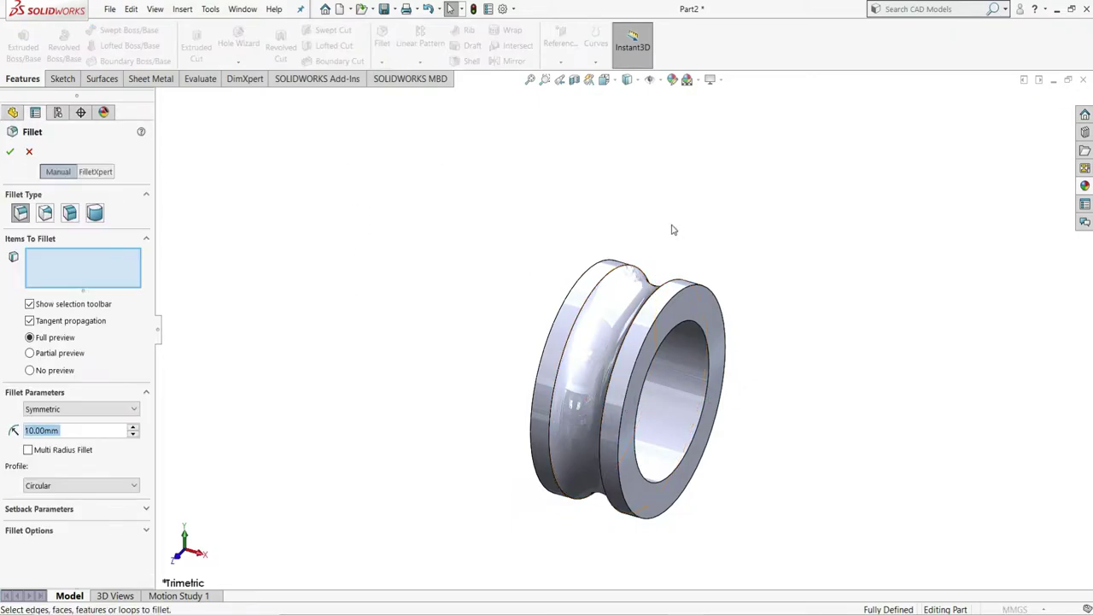
left_click(682, 389)
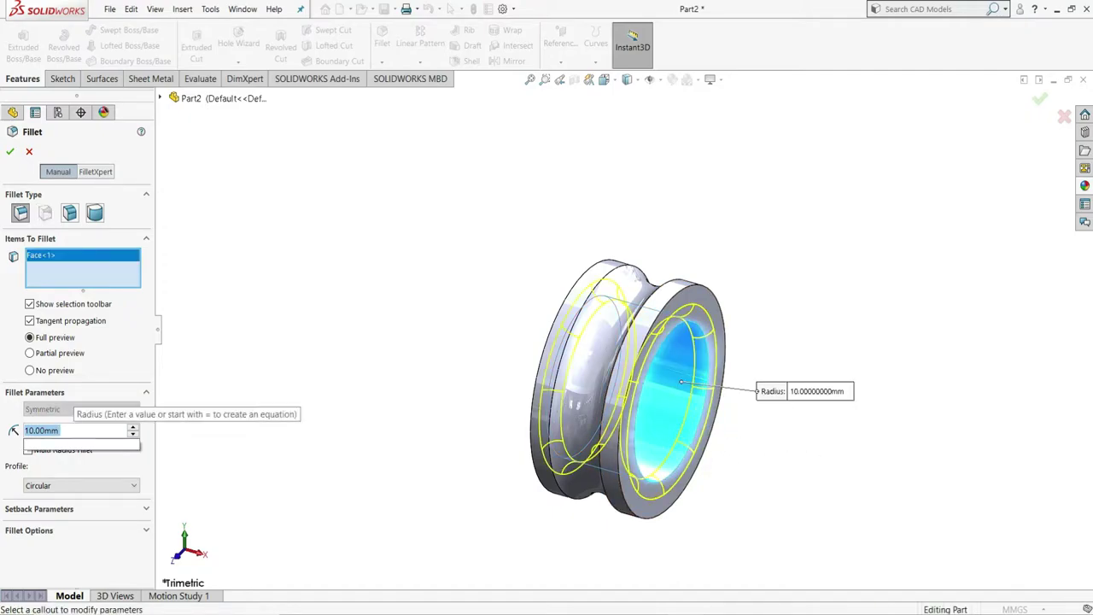
type("6")
key("Return")
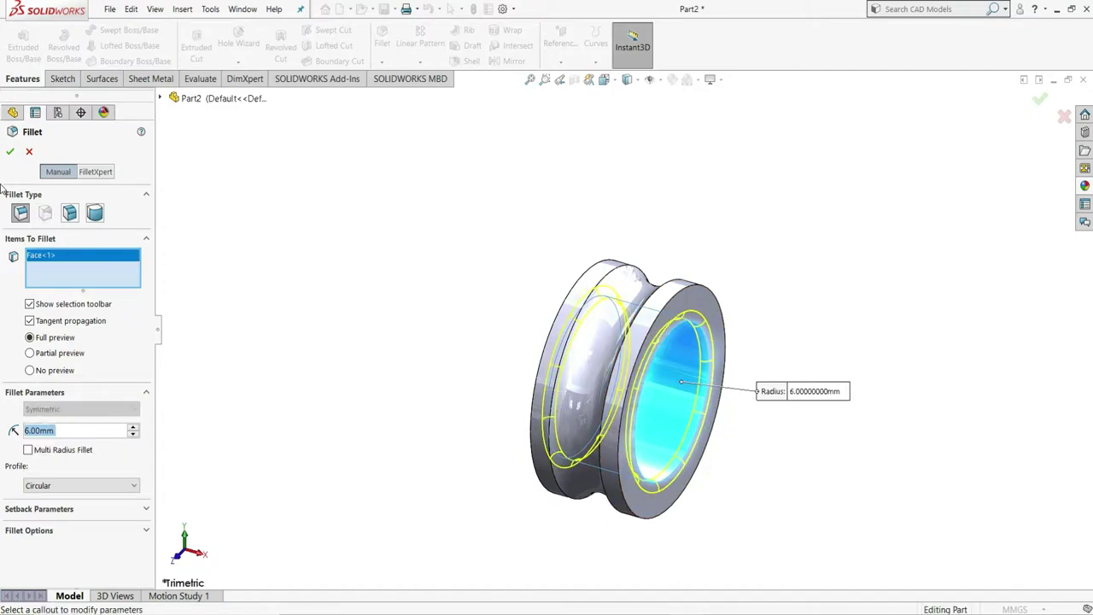
left_click(10, 153)
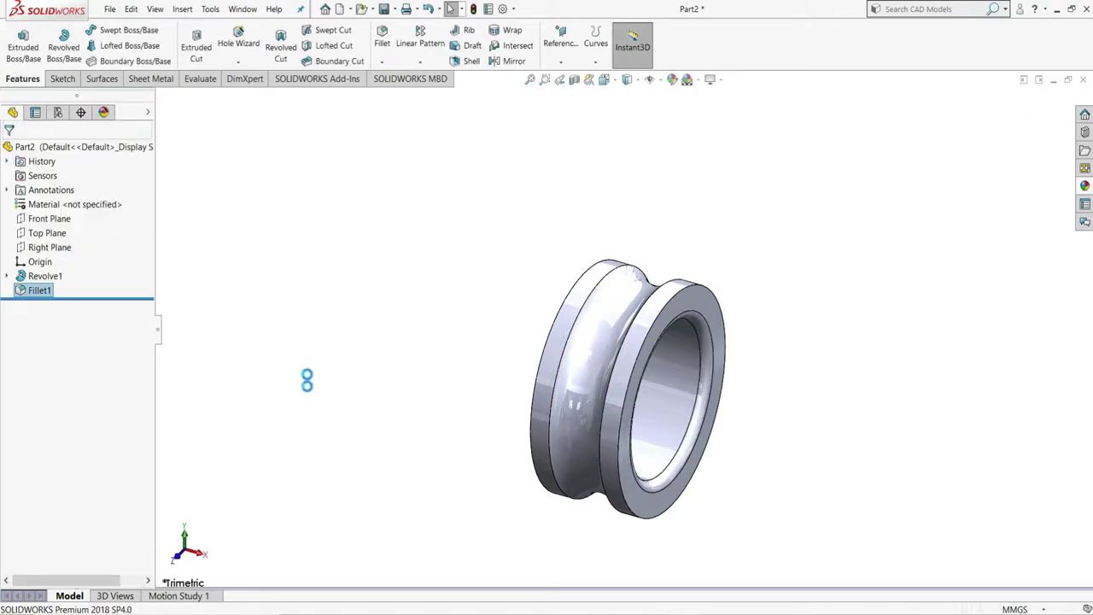
key("f")
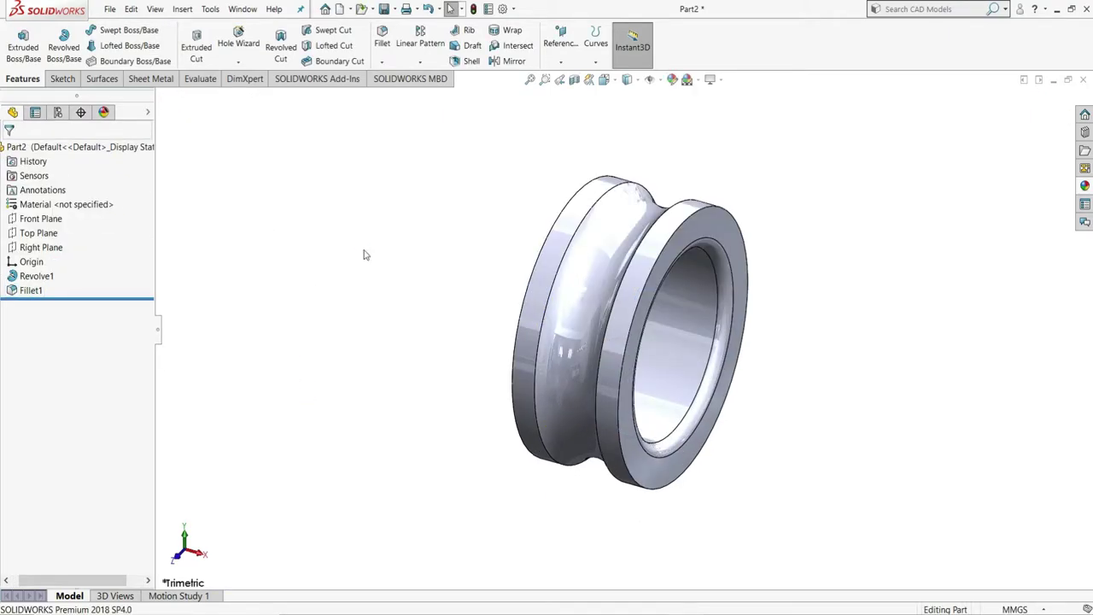
key("ctrl+s")
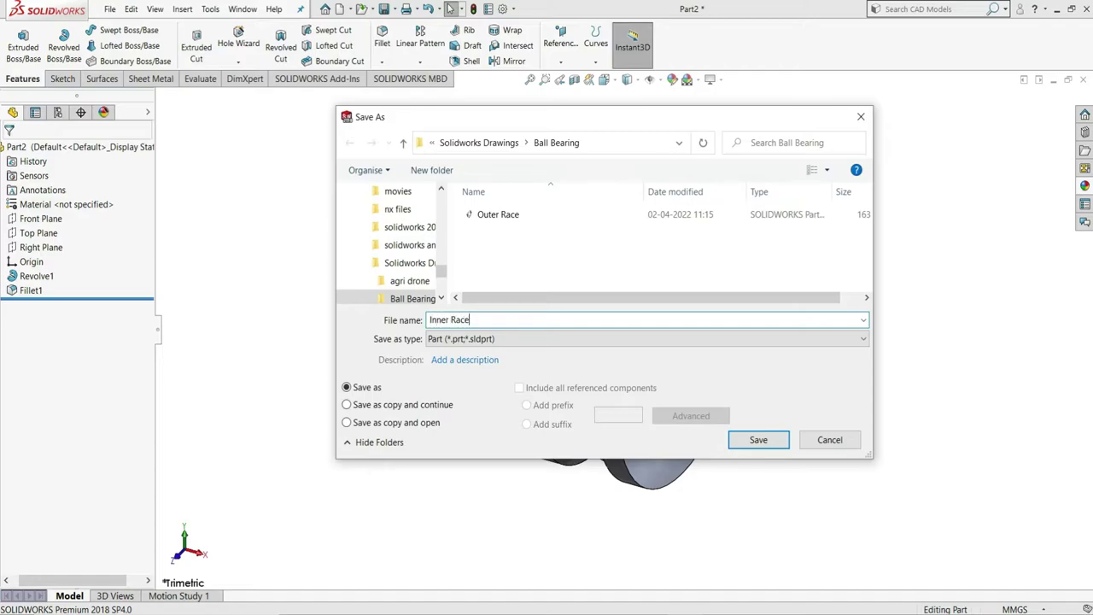
Save the part as 'Inner Race' in the Ball Bearing folder.
left_click(758, 439)
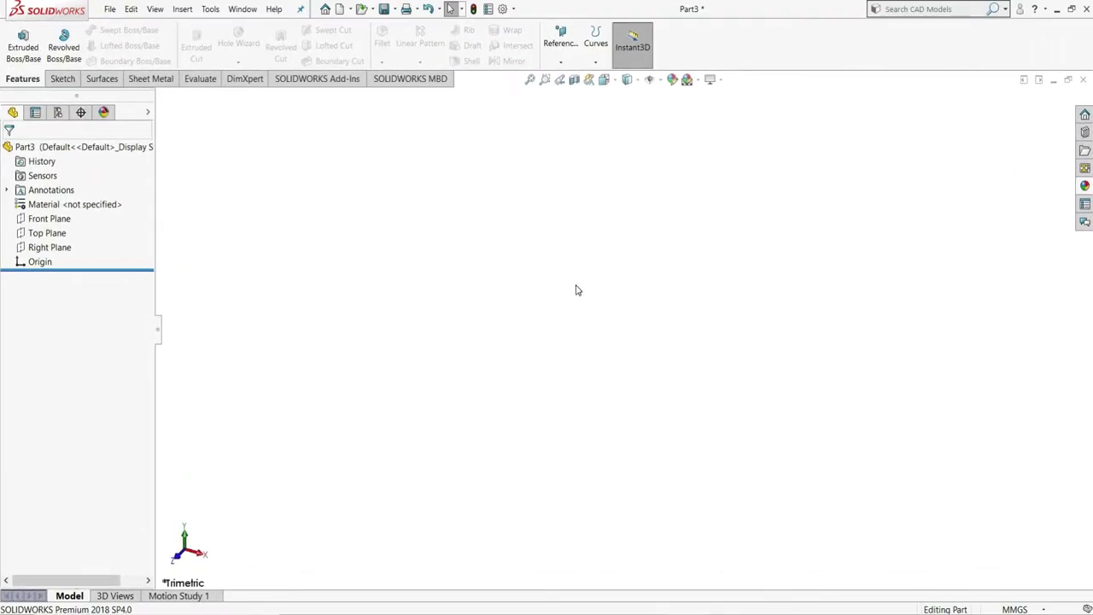
Start a sketch on the Front Plane and draw a circle centred on the origin.
left_click(60, 220)
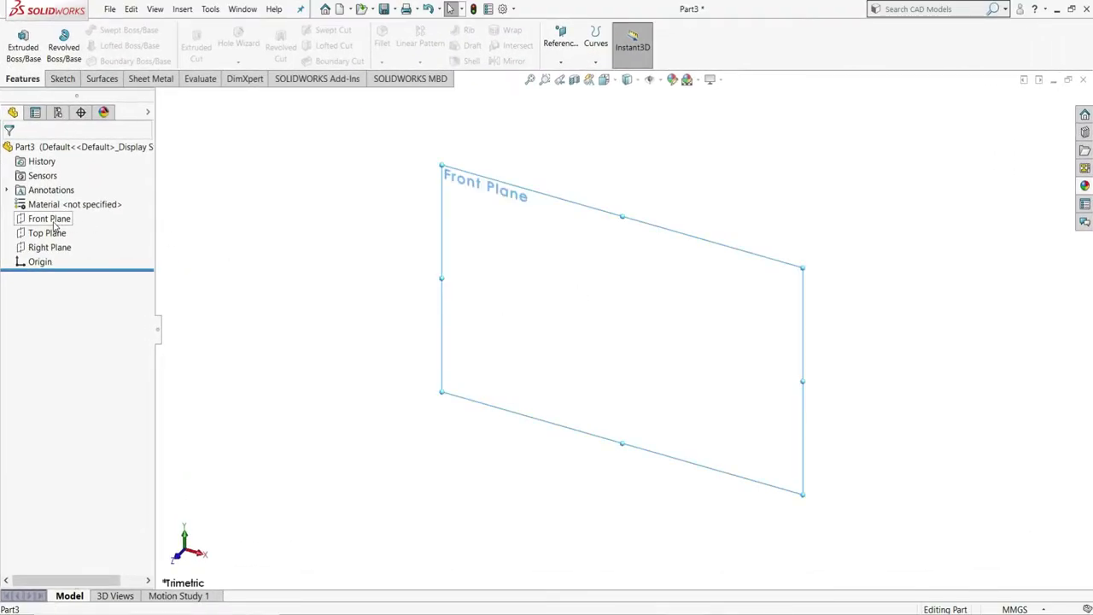
left_click(67, 206)
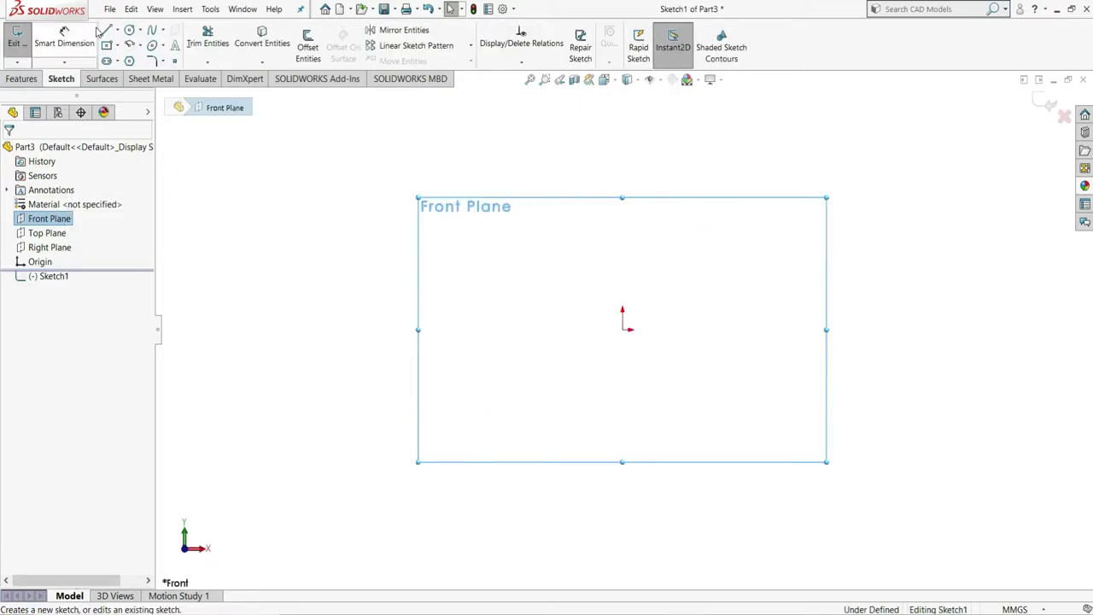
left_click(129, 31)
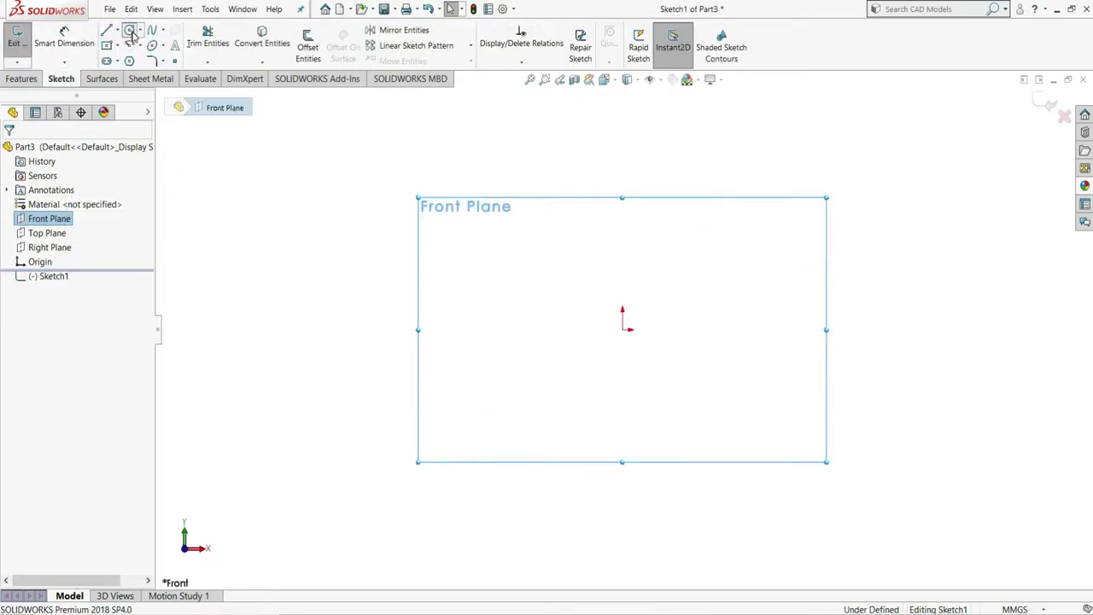
left_click(622, 330)
left_click(712, 283)
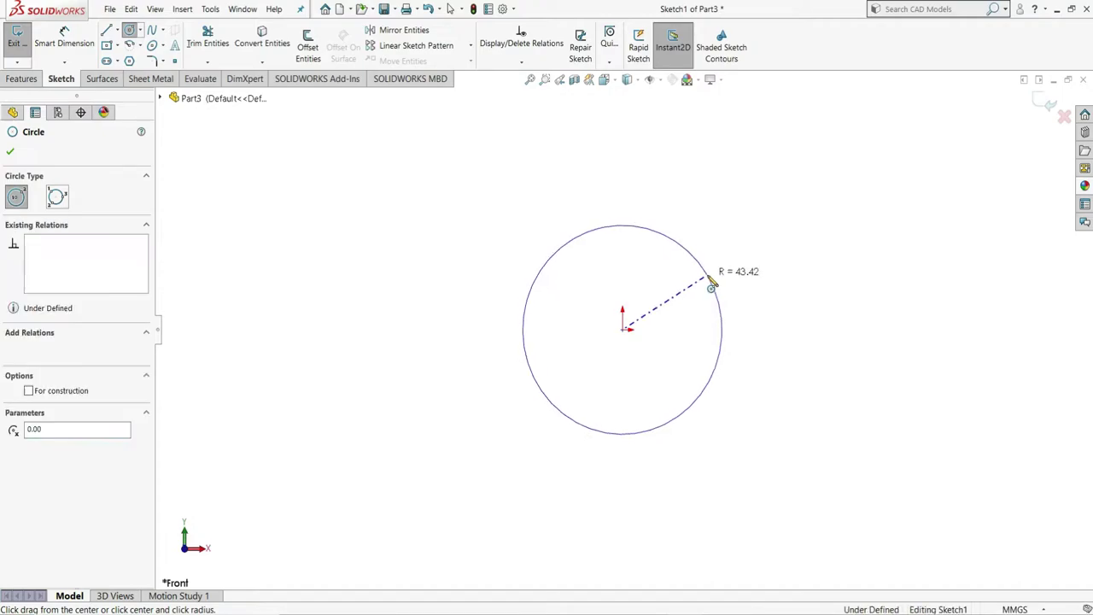
right_click(712, 282)
left_click(744, 285)
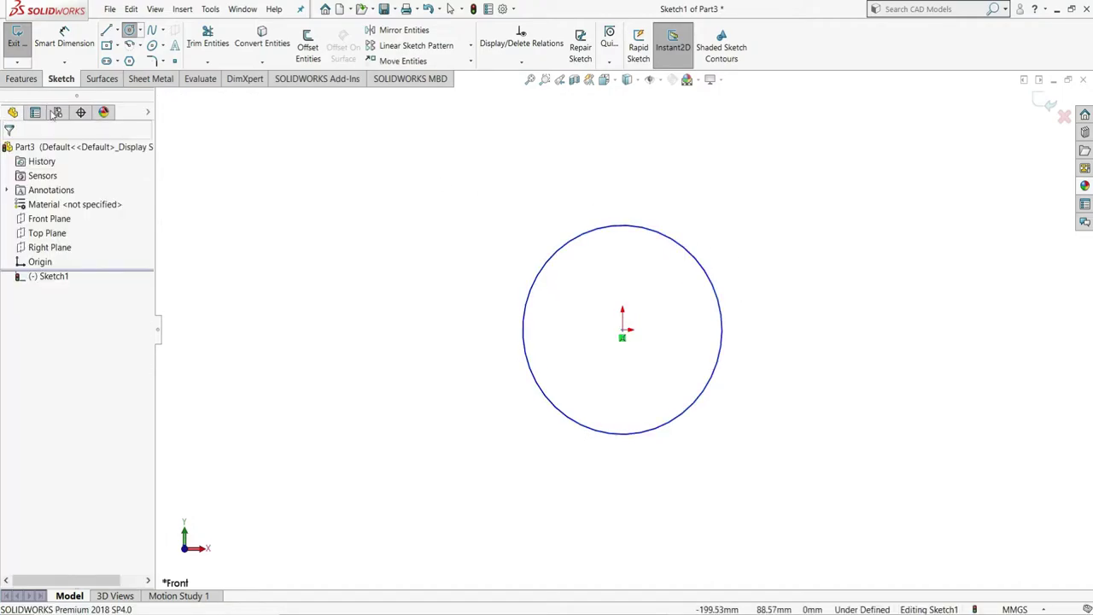
Dimension the circle's diameter to 48 mm.
left_click(64, 38)
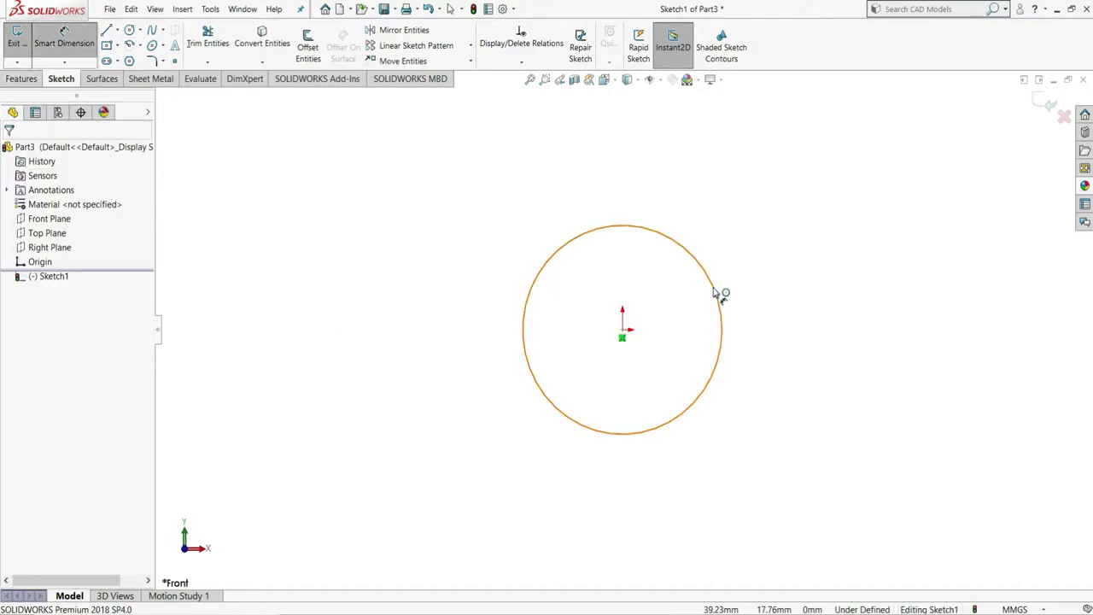
left_click(764, 264)
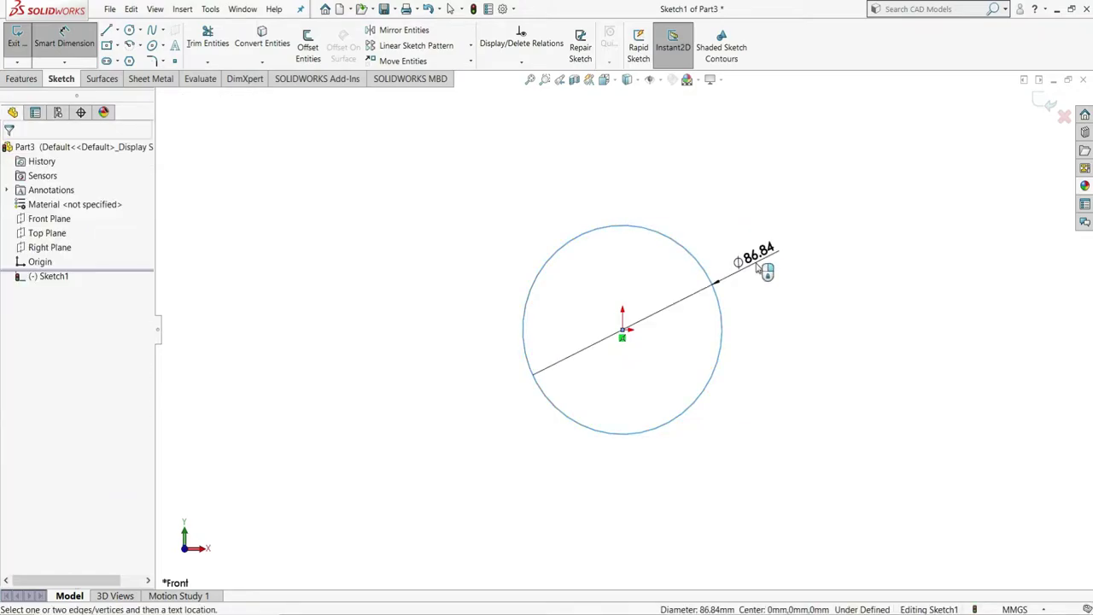
left_click(756, 267)
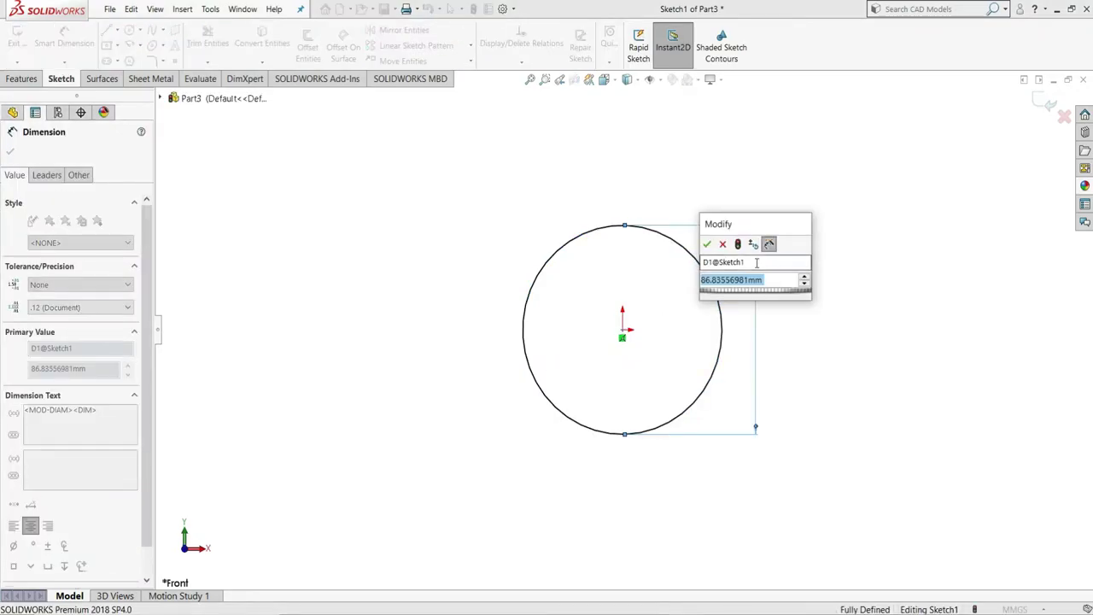
type("48")
key("Return")
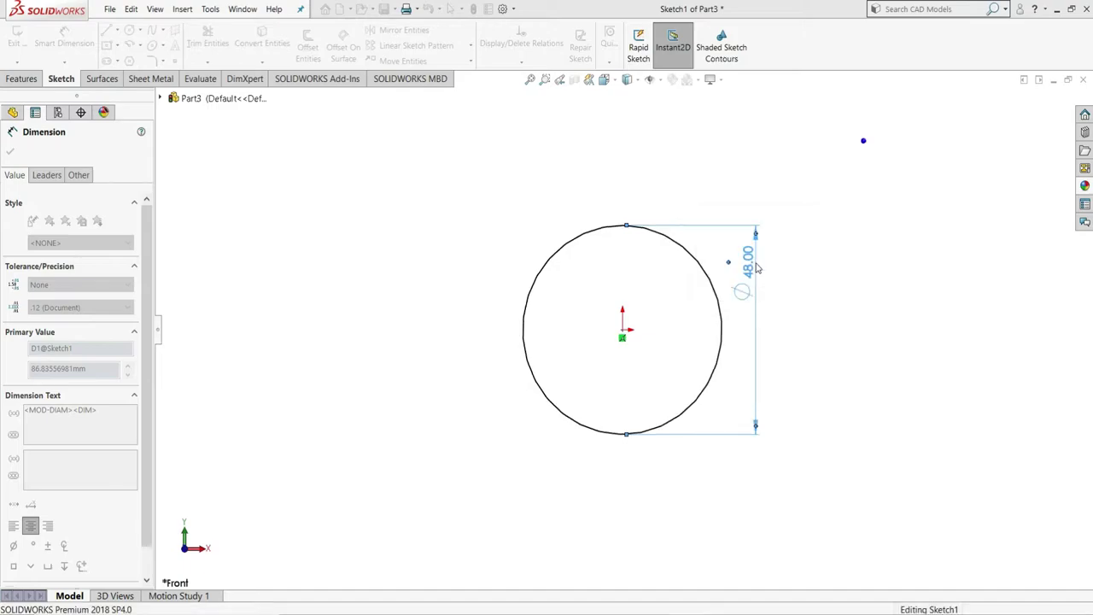
right_click(788, 246)
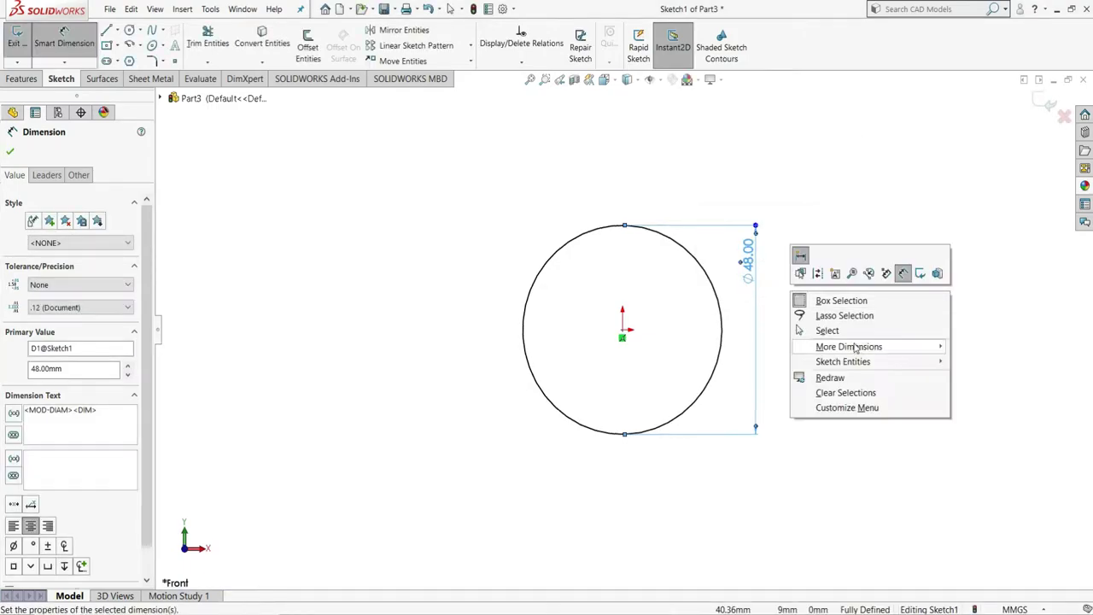
left_click(837, 332)
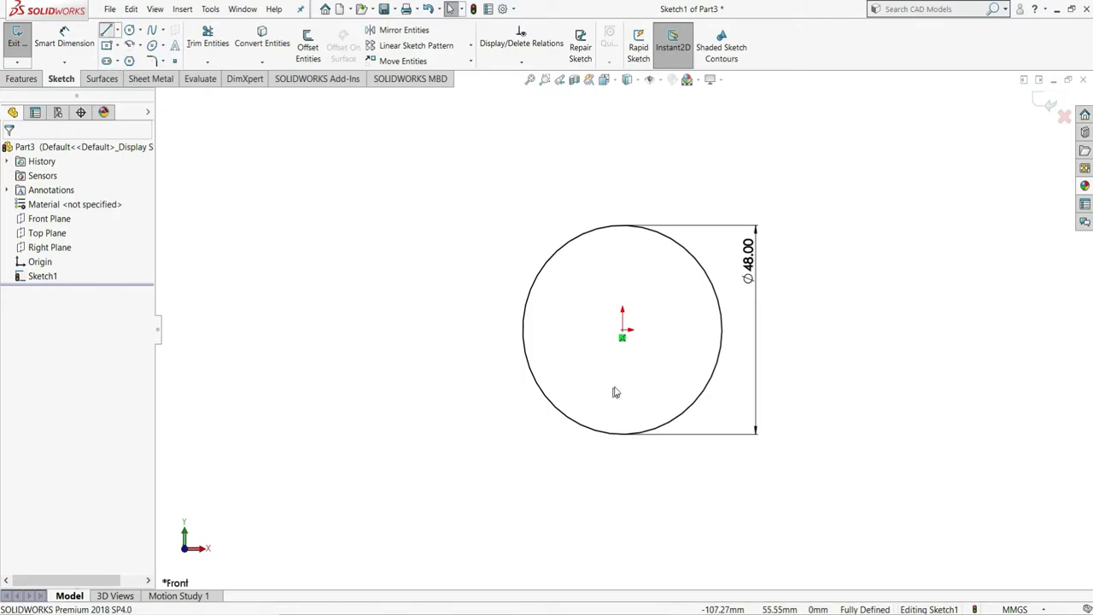
Draw a horizontal line across the circle between its left and right quadrants.
left_click(525, 332)
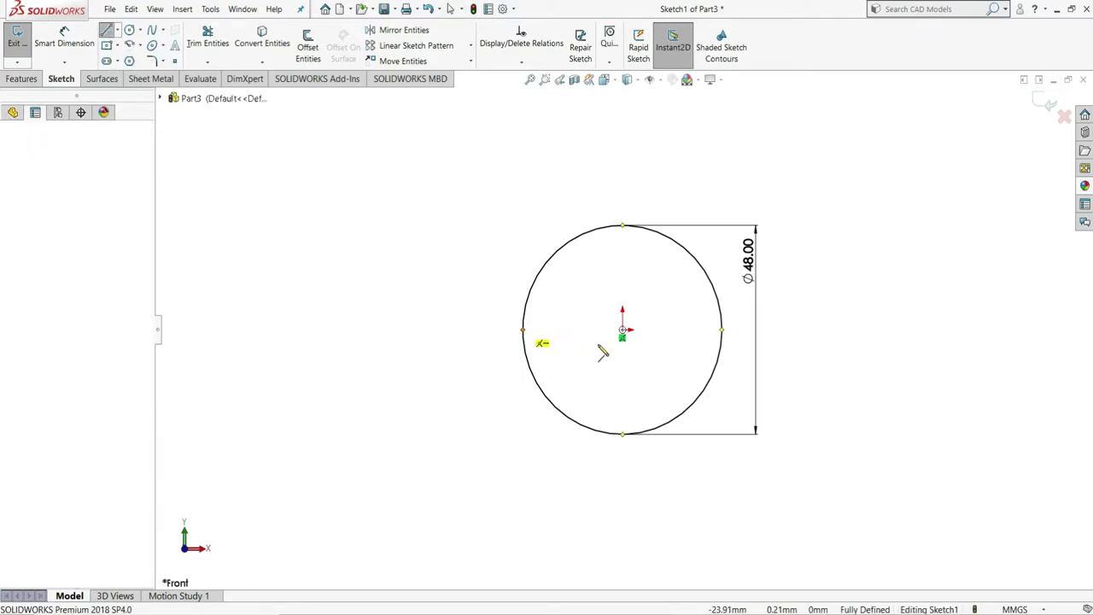
left_click(721, 330)
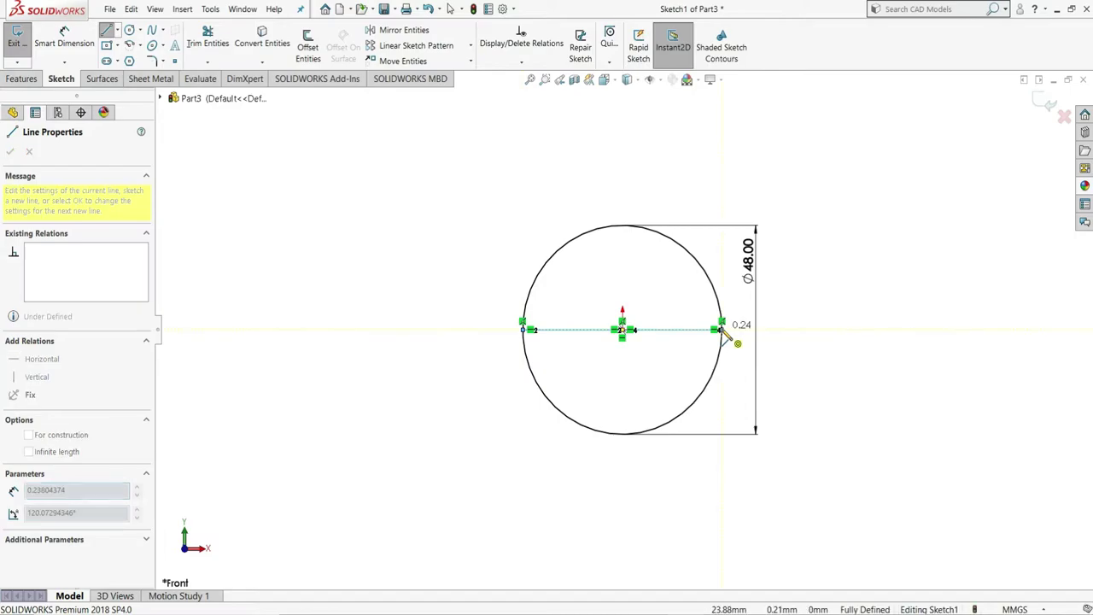
right_click(722, 330)
left_click(743, 336)
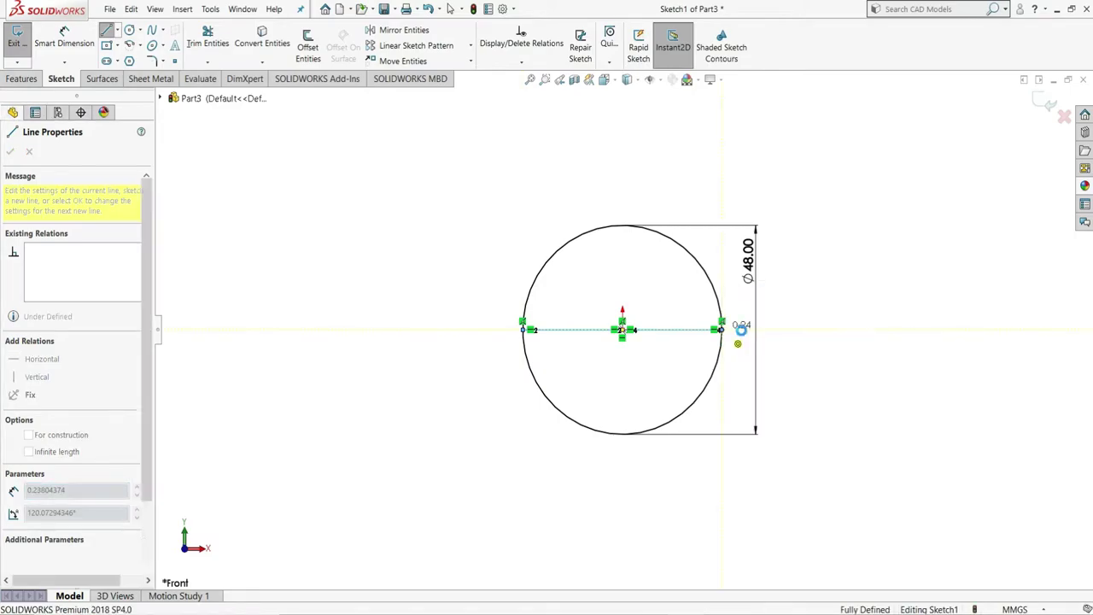
Trim away the circle's upper arc, leaving the lower semicircle.
left_click(208, 39)
mouse_move(516, 239)
left_mouse_down()
mouse_move(640, 270)
mouse_move(512, 307)
left_mouse_up()
left_click(10, 154)
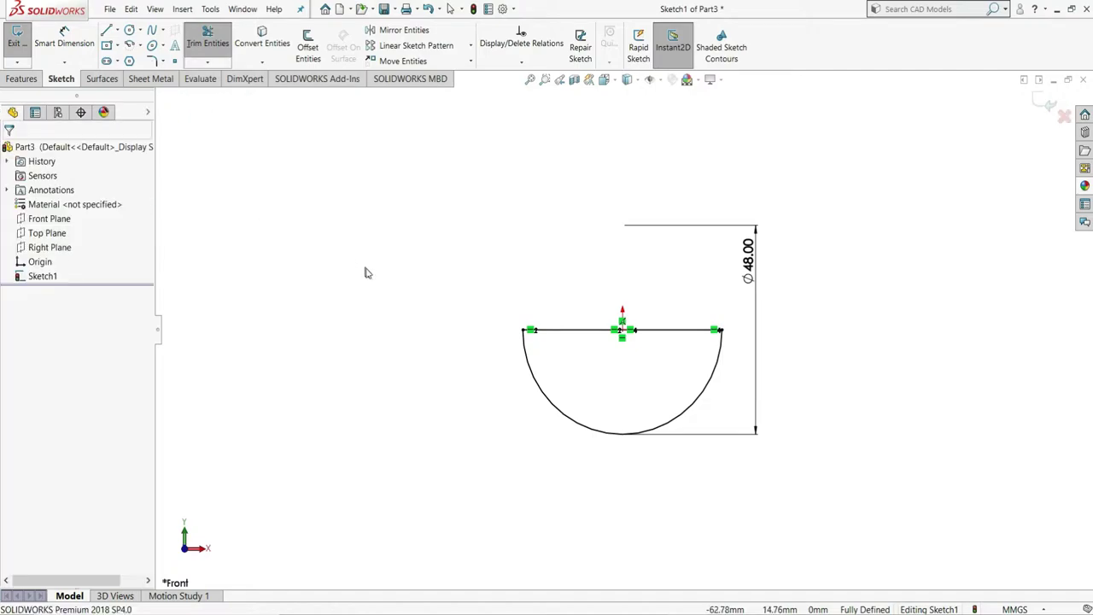
left_click(32, 79)
Revolve the semicircle around its diameter line into a 48 mm ball.
left_click(63, 50)
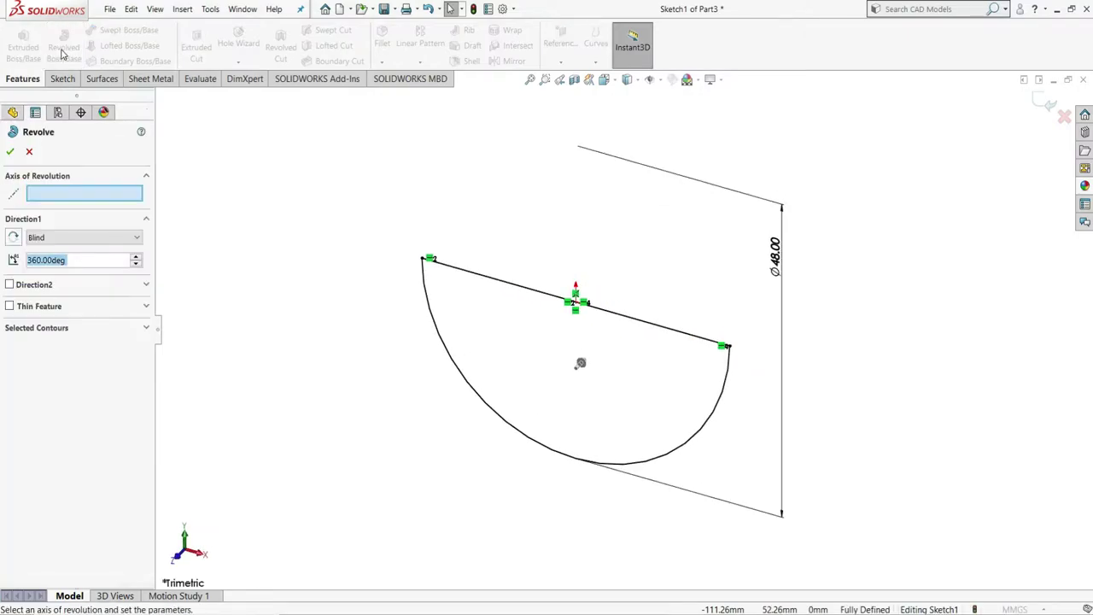
left_click(489, 283)
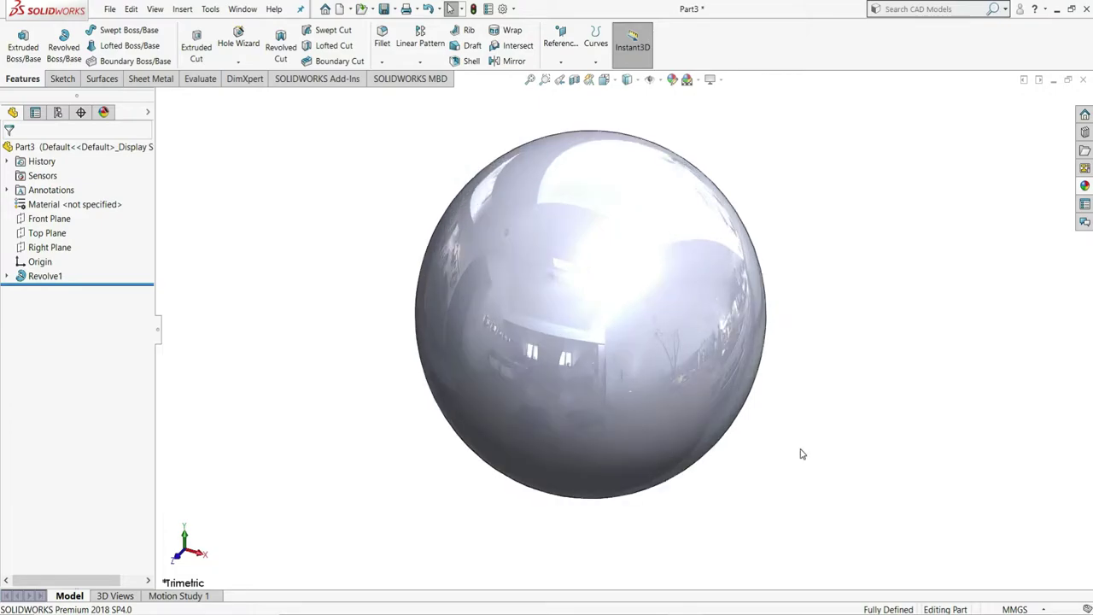
Save the sphere part as 'ball' in the Ball Bearing folder.
key("ctrl+s")
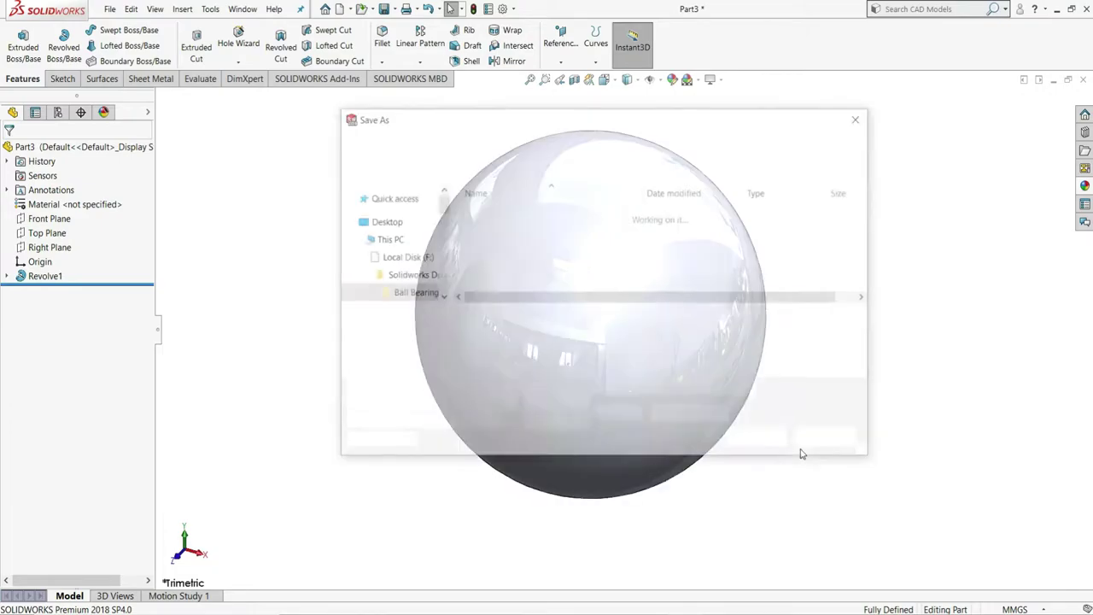
type("b")
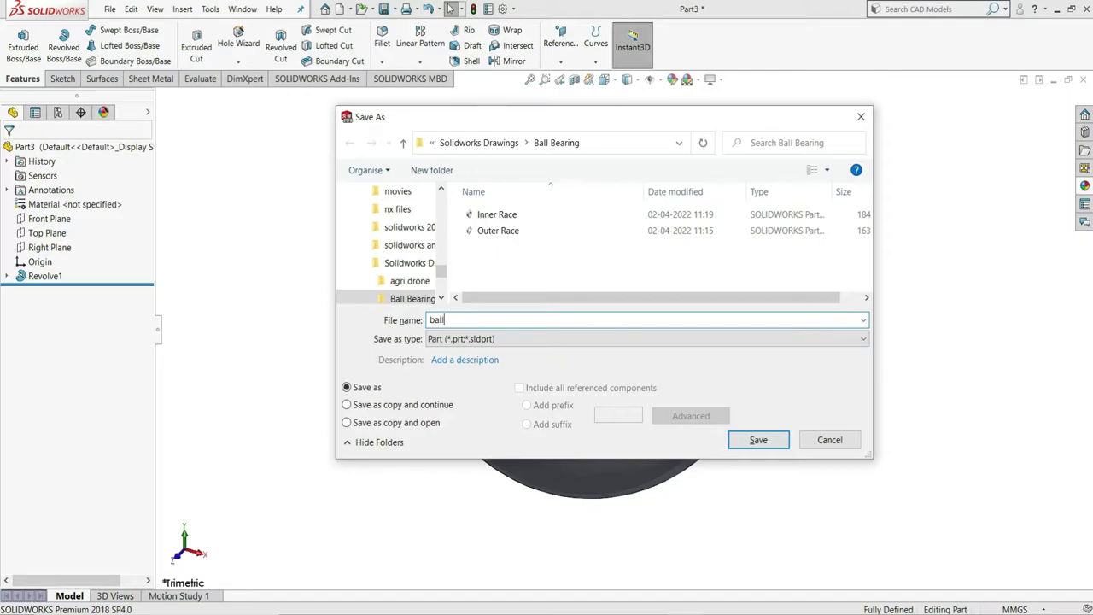
type("all")
left_click(759, 442)
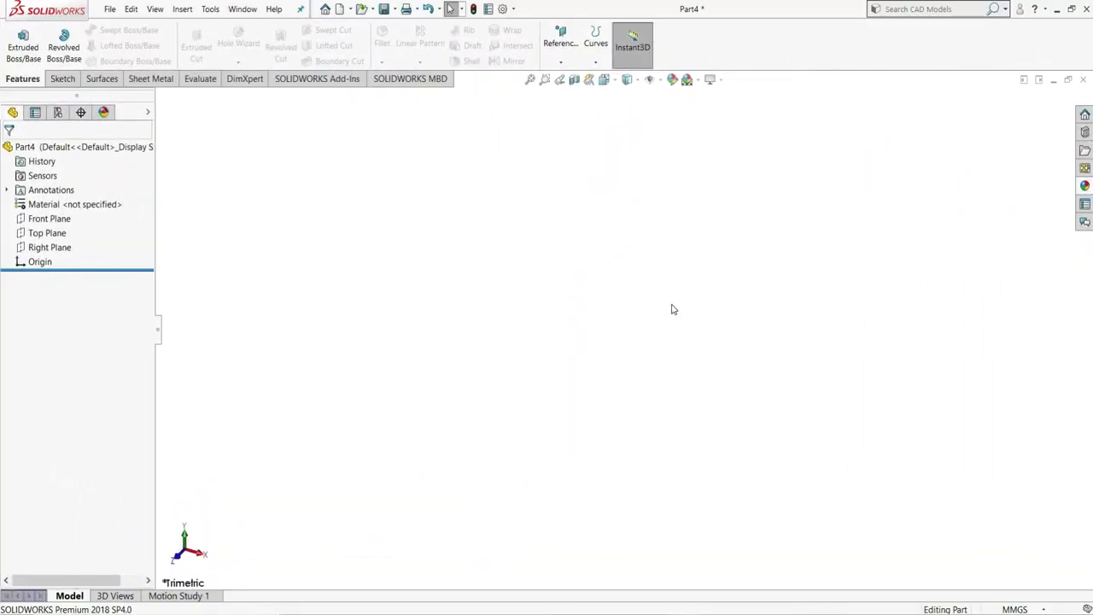
Start a sketch on the Front Plane and draw two concentric circles centred on the origin.
left_click(65, 219)
left_click(71, 199)
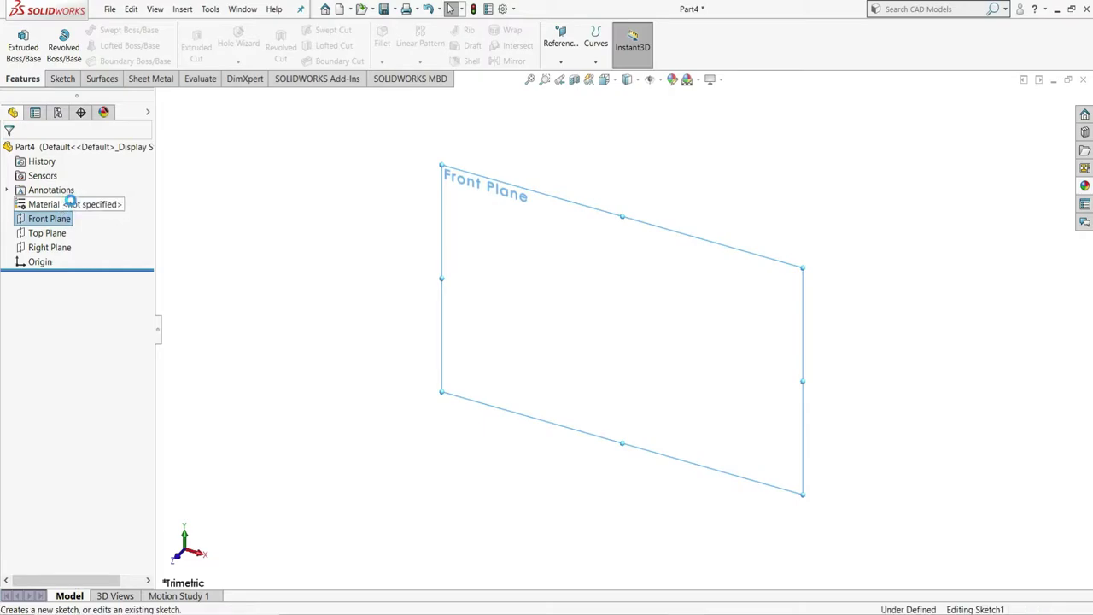
left_click(129, 30)
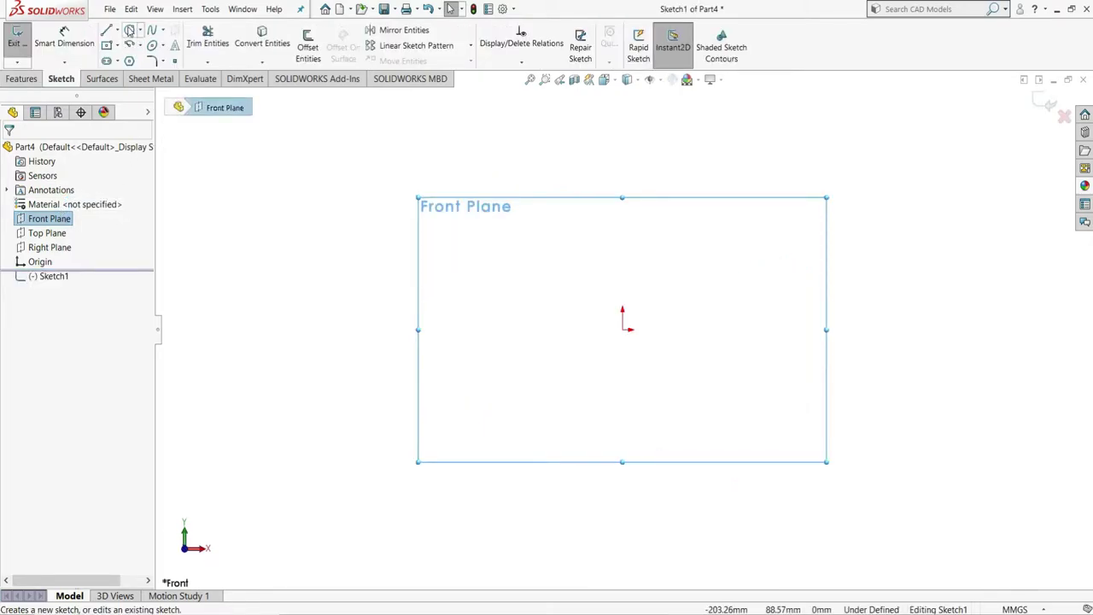
left_click_drag(624, 331, 759, 274)
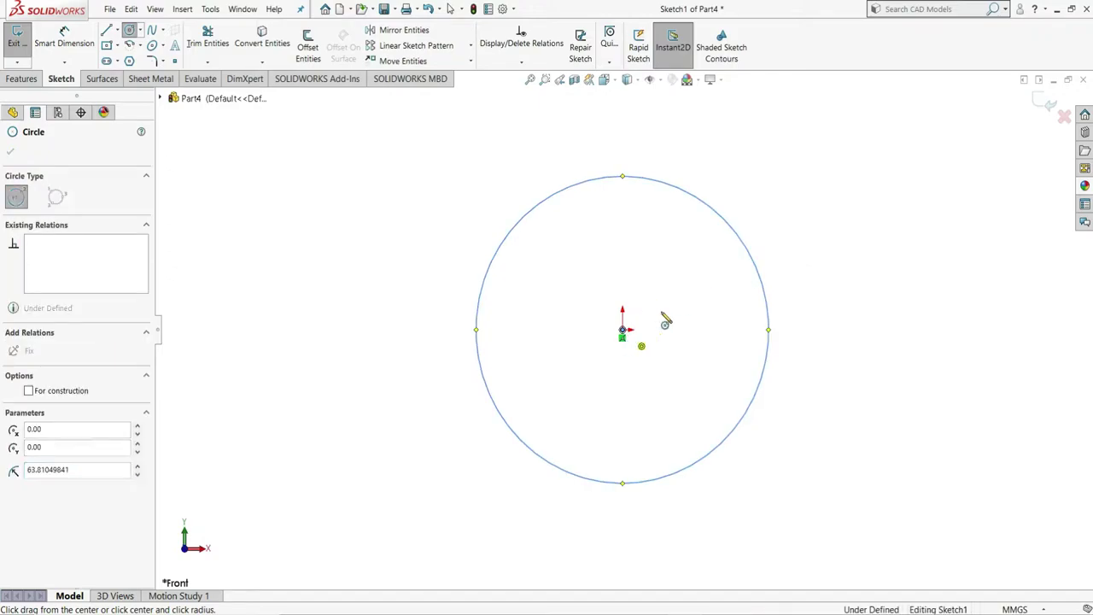
left_click_drag(622, 331, 711, 300)
right_click(729, 299)
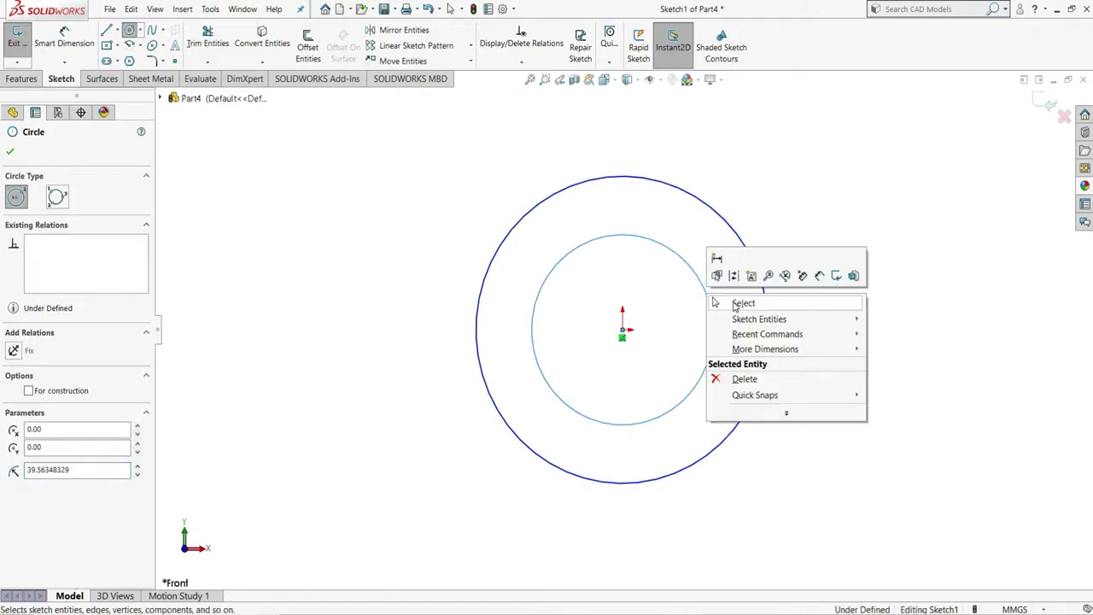
left_click(743, 301)
Dimension the outer circle to Ø188 mm and the inner circle to Ø172 mm.
left_click(64, 38)
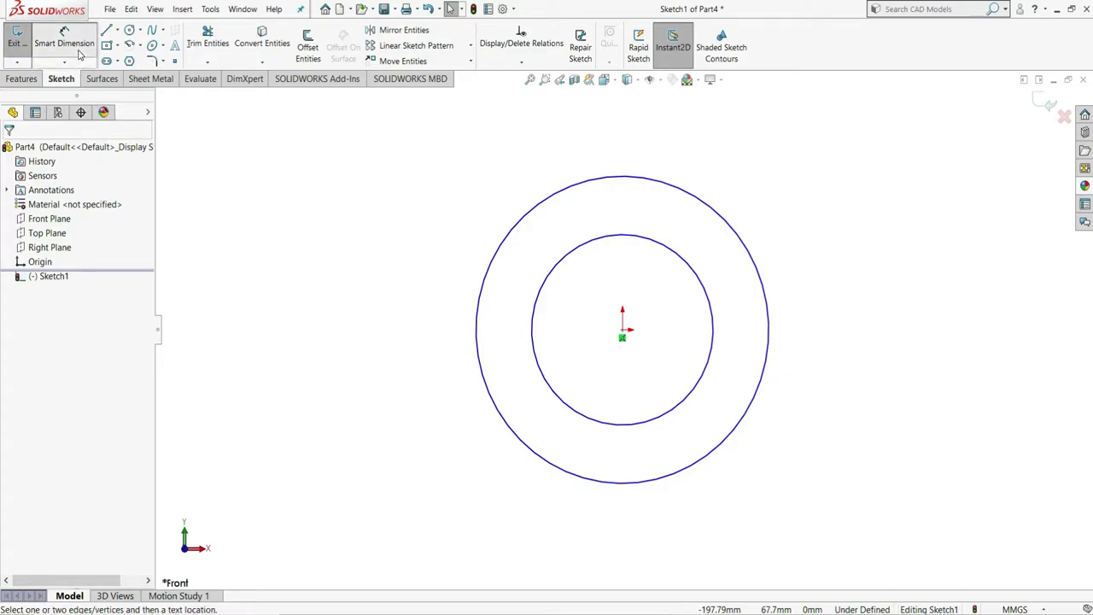
left_click(690, 196)
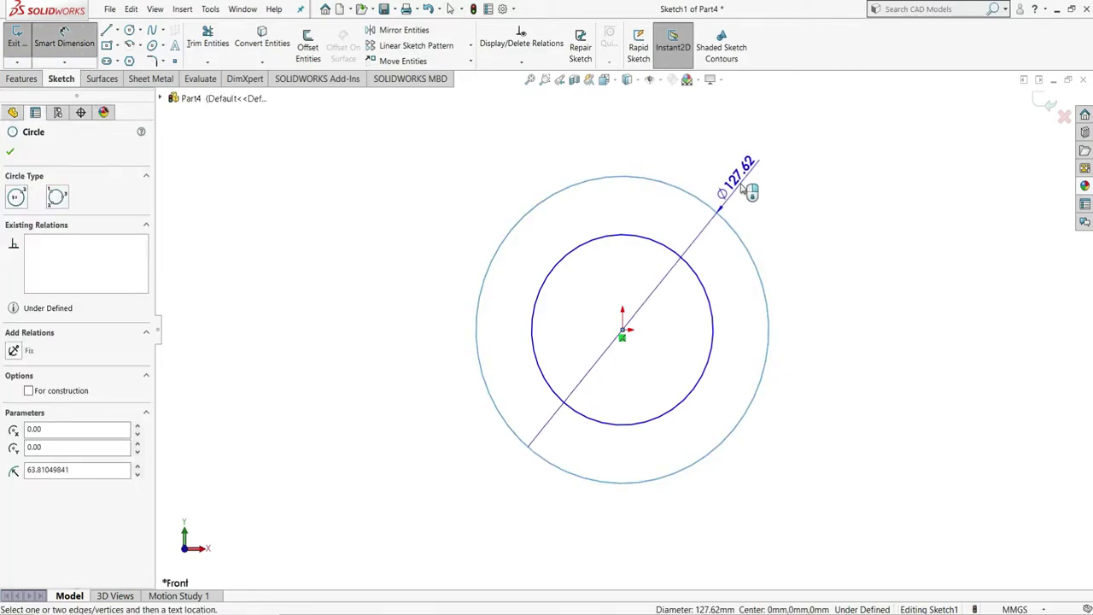
left_click(753, 184)
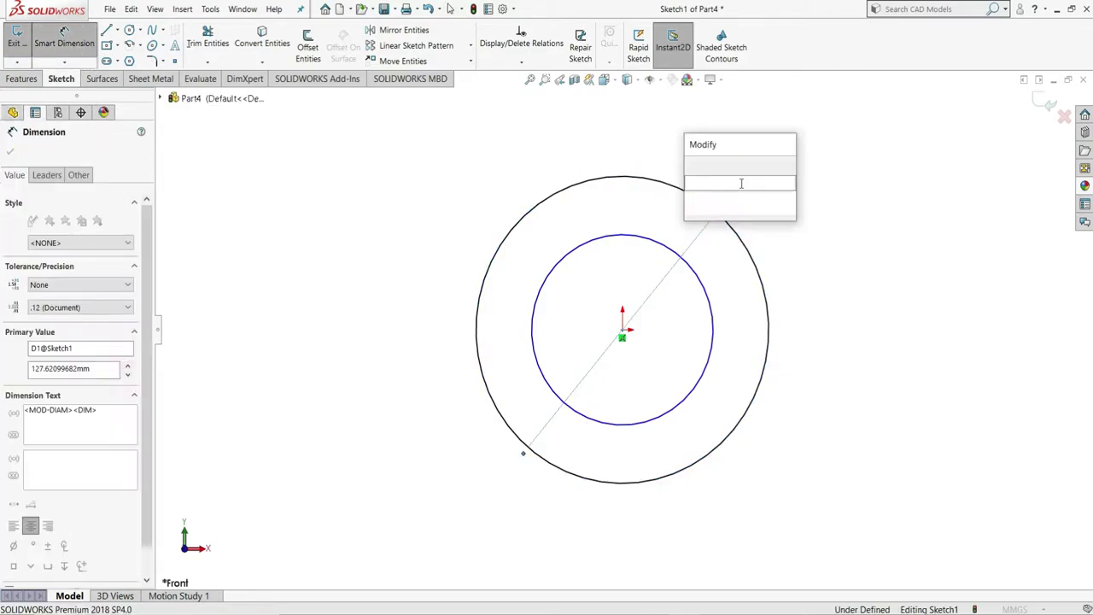
type("188")
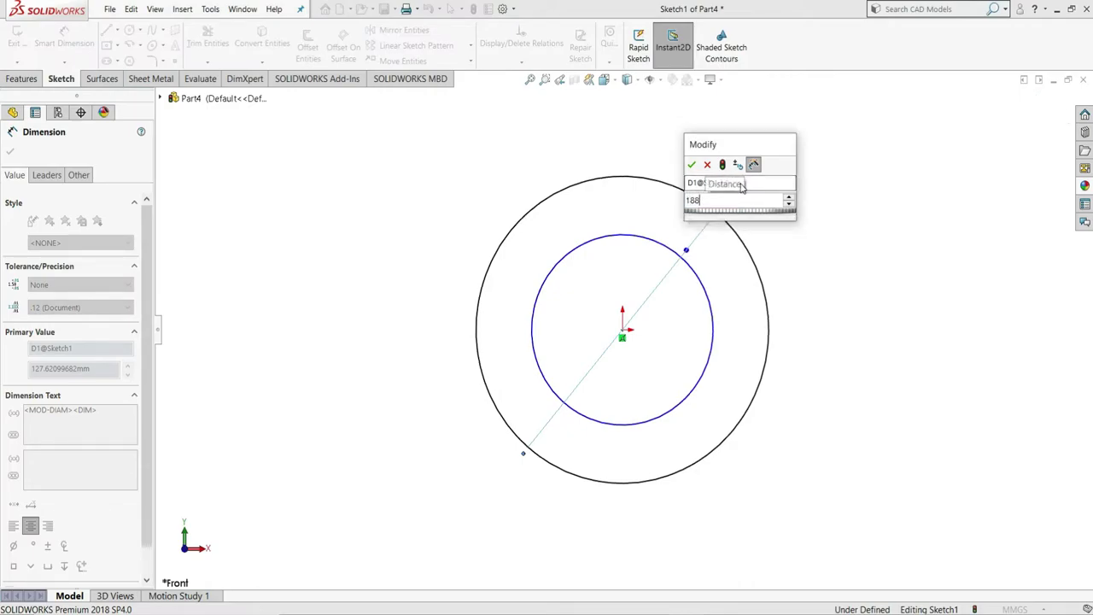
key("Return")
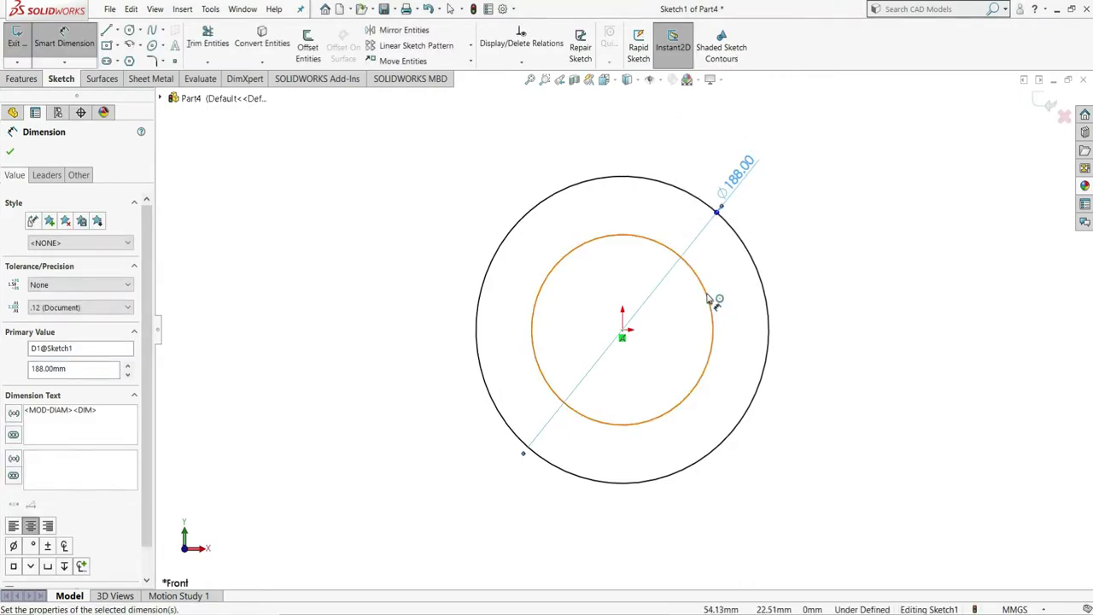
left_click(714, 300)
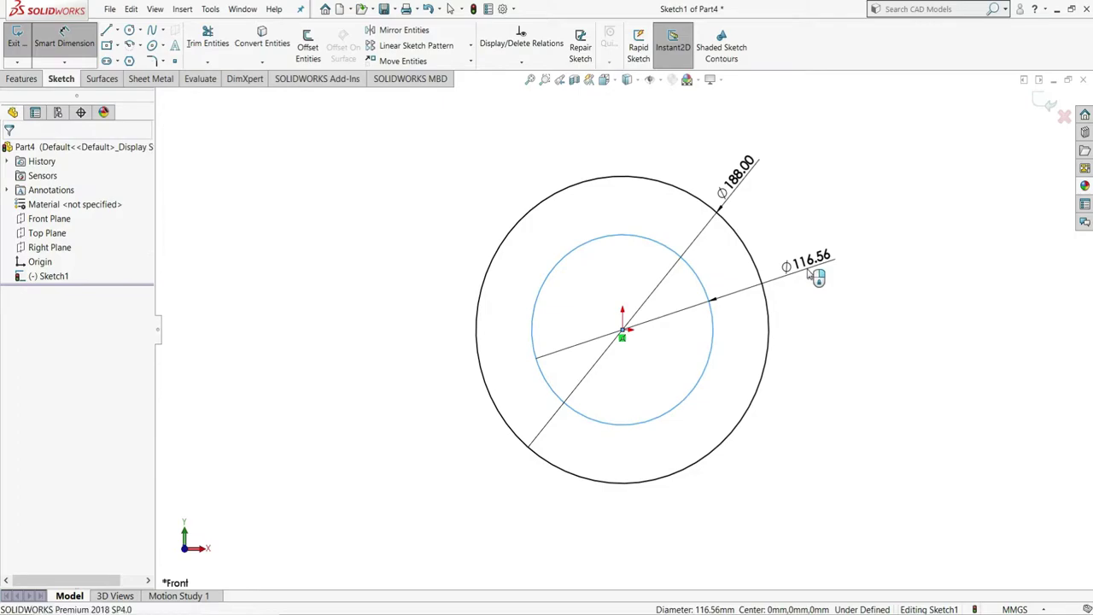
left_click(811, 275)
left_click(810, 274)
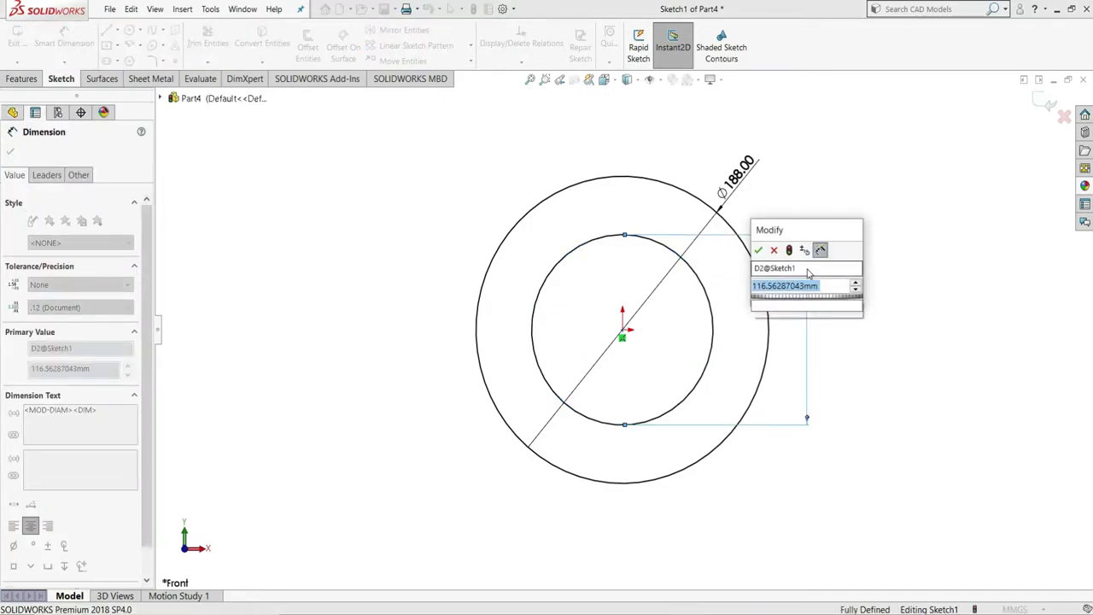
type("172")
key("Return")
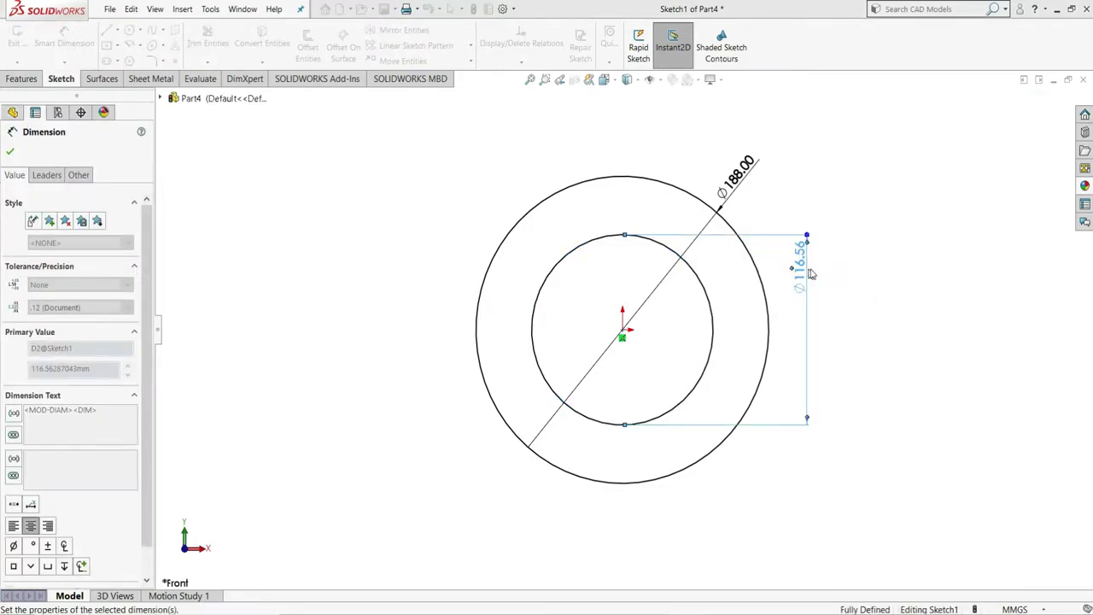
right_click(830, 278)
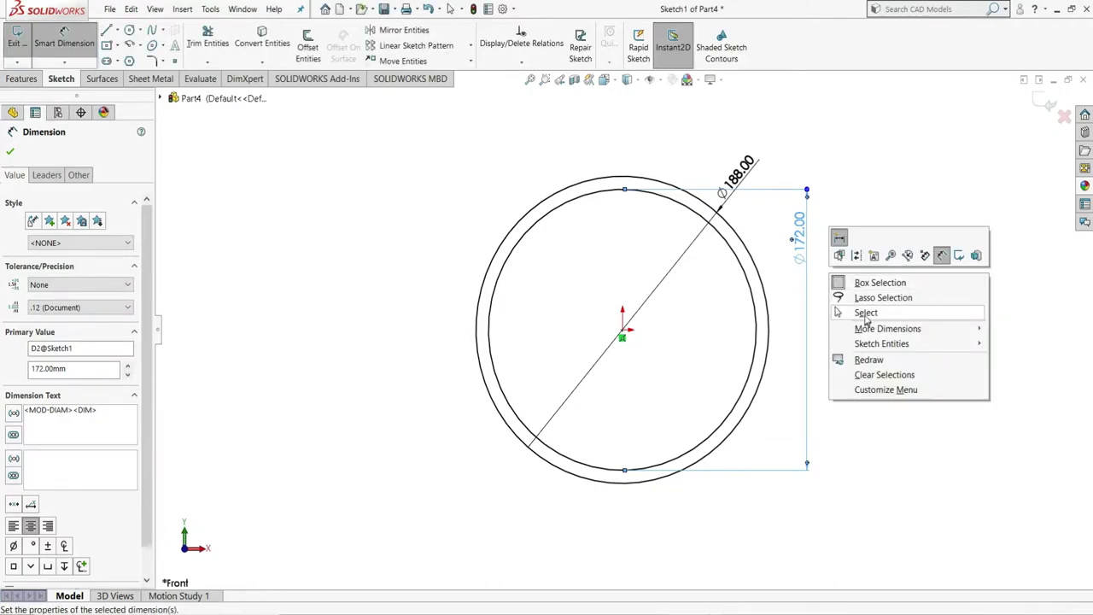
left_click(869, 305)
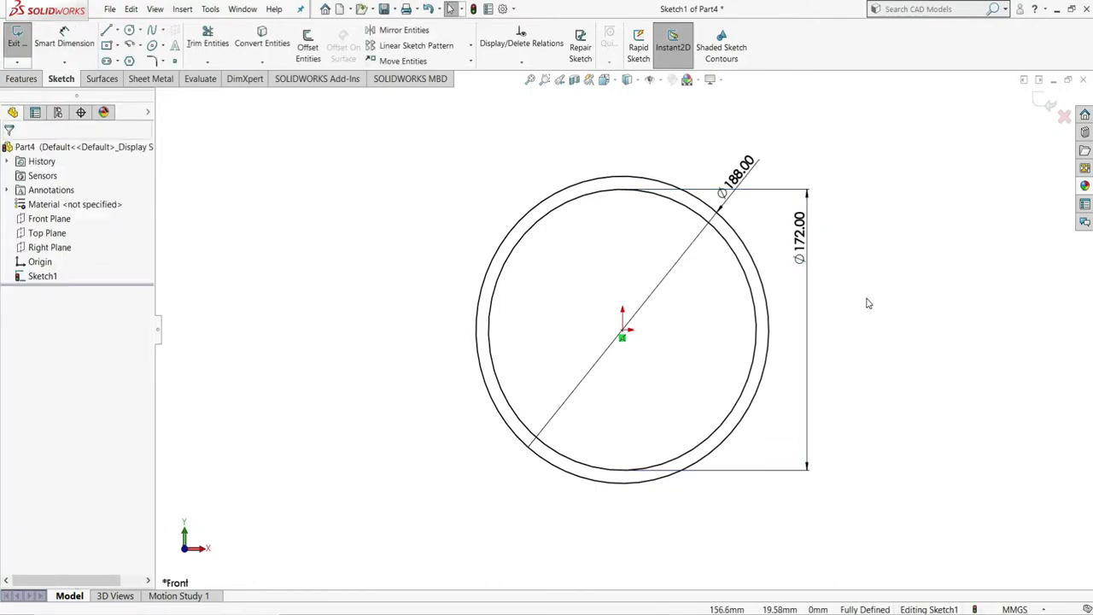
Extrude the concentric-circle sketch 32 mm with a Mid Plane end condition.
left_click(25, 79)
left_click(23, 49)
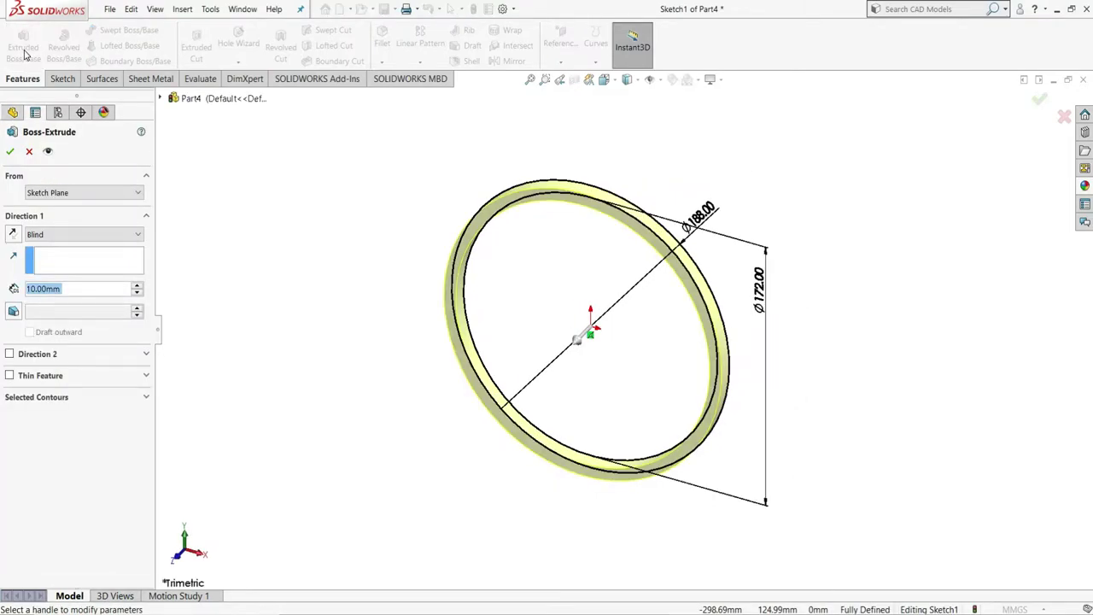
left_click(89, 234)
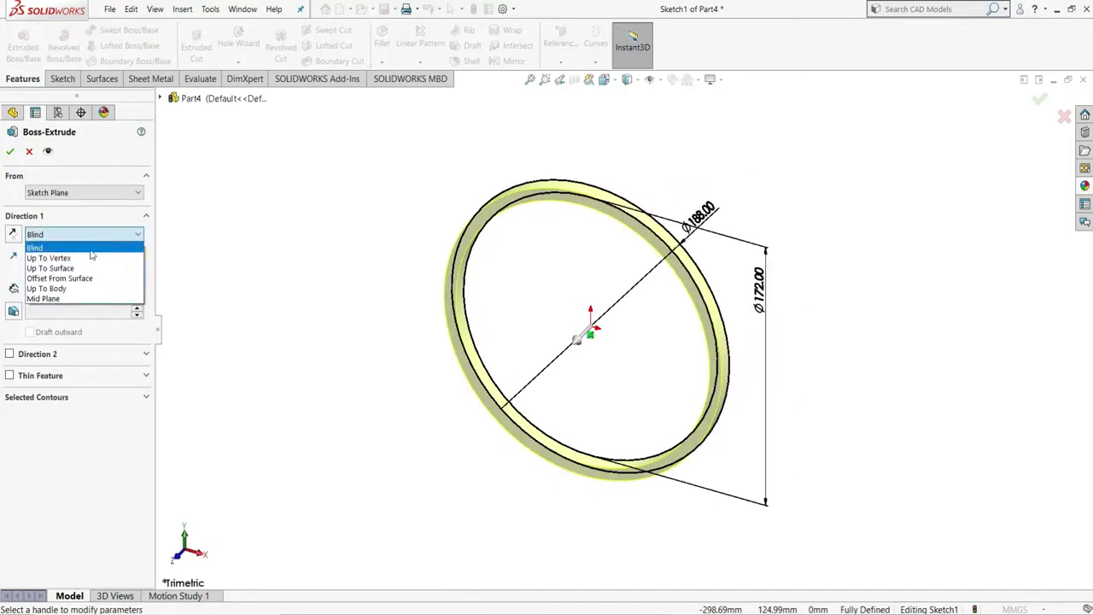
left_click(65, 299)
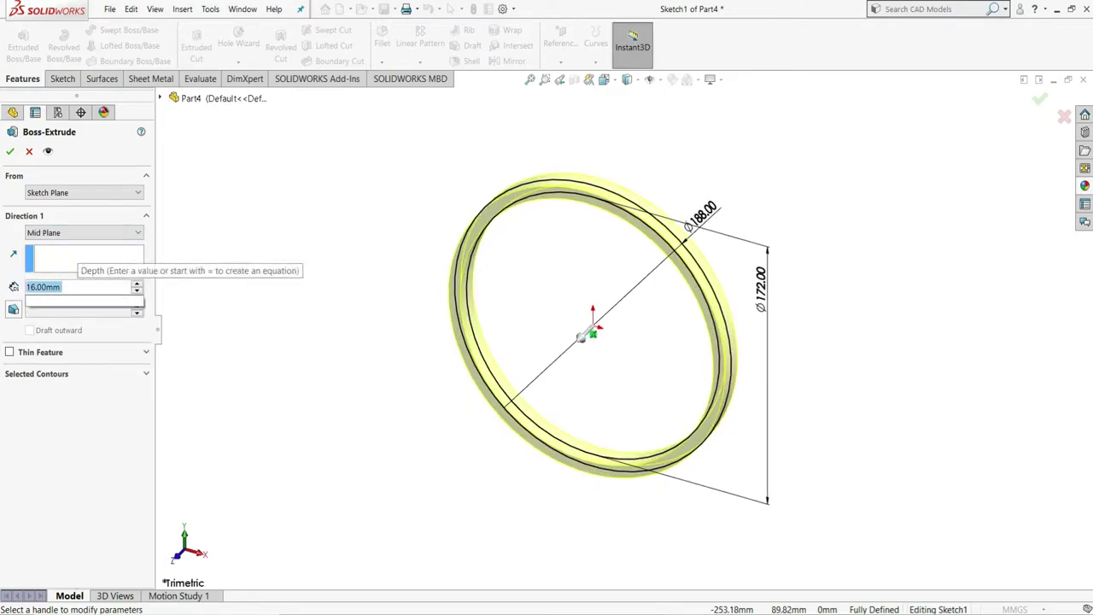
type("32")
key("Return")
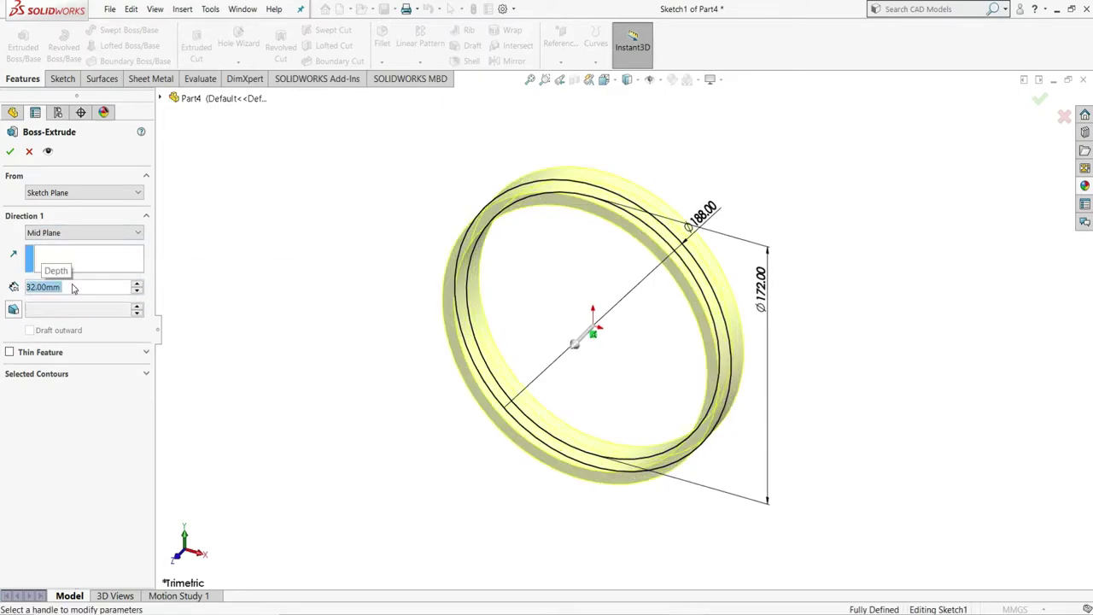
left_click(9, 151)
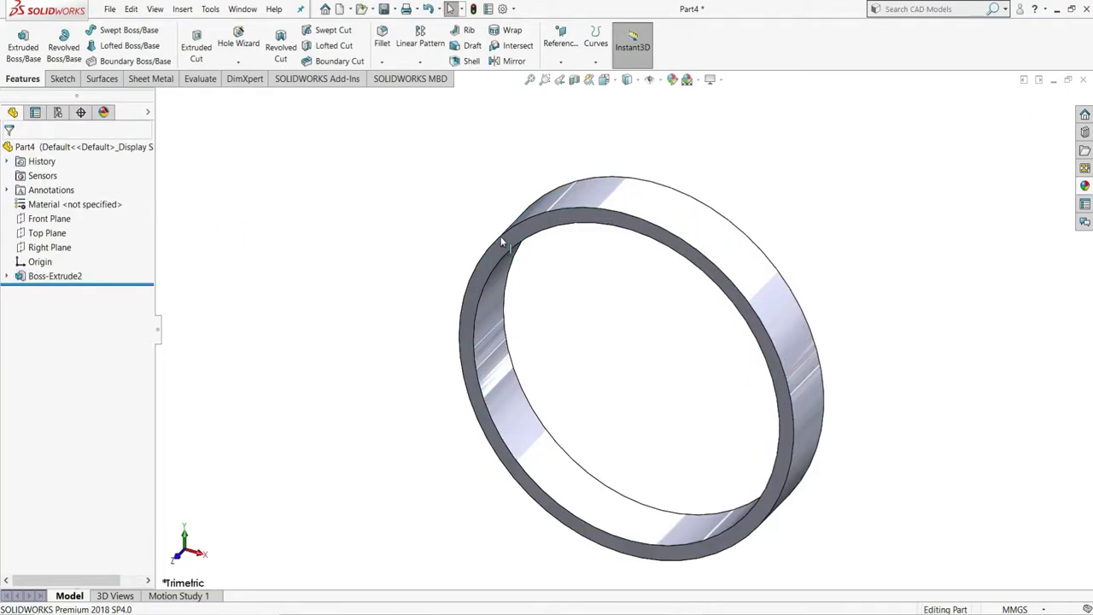
Start a sketch on the ring's front face, convert its edges, and draw a circle from the origin.
left_click(502, 240)
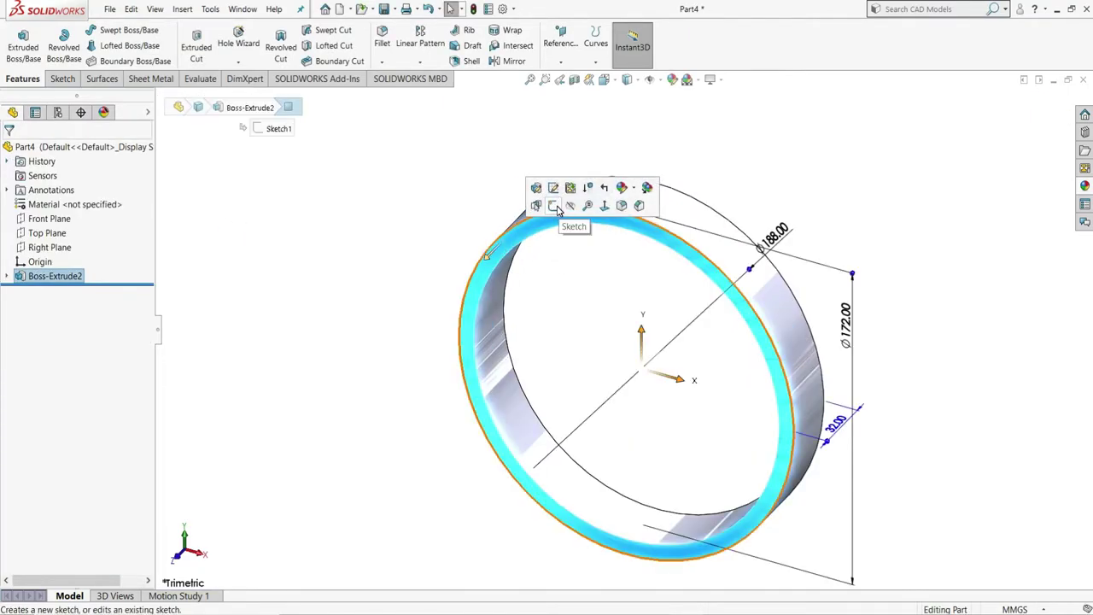
left_click(554, 207)
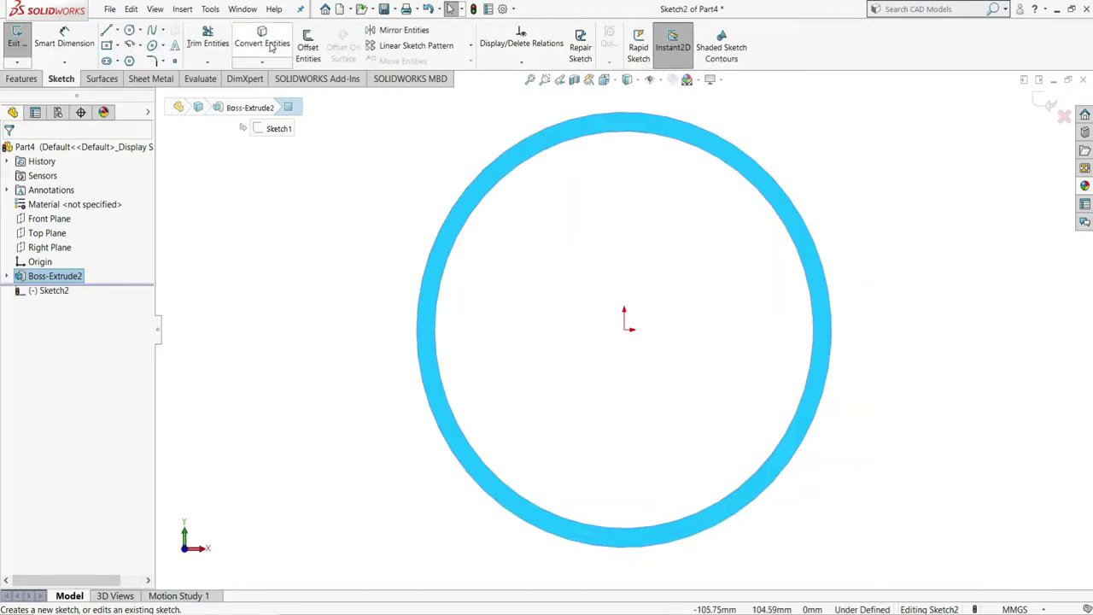
left_click(270, 47)
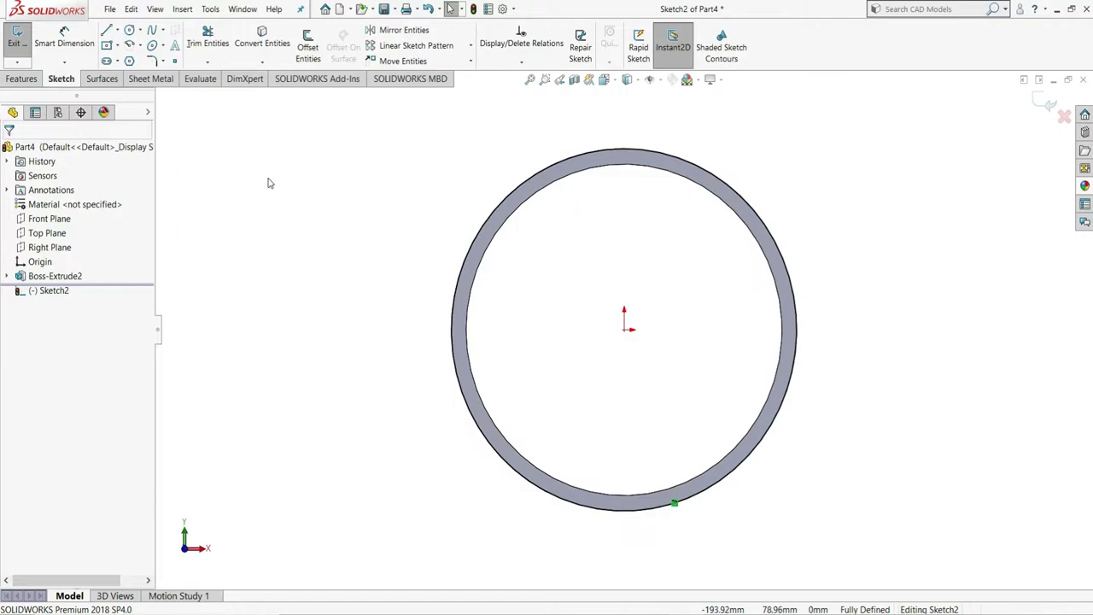
left_click(129, 30)
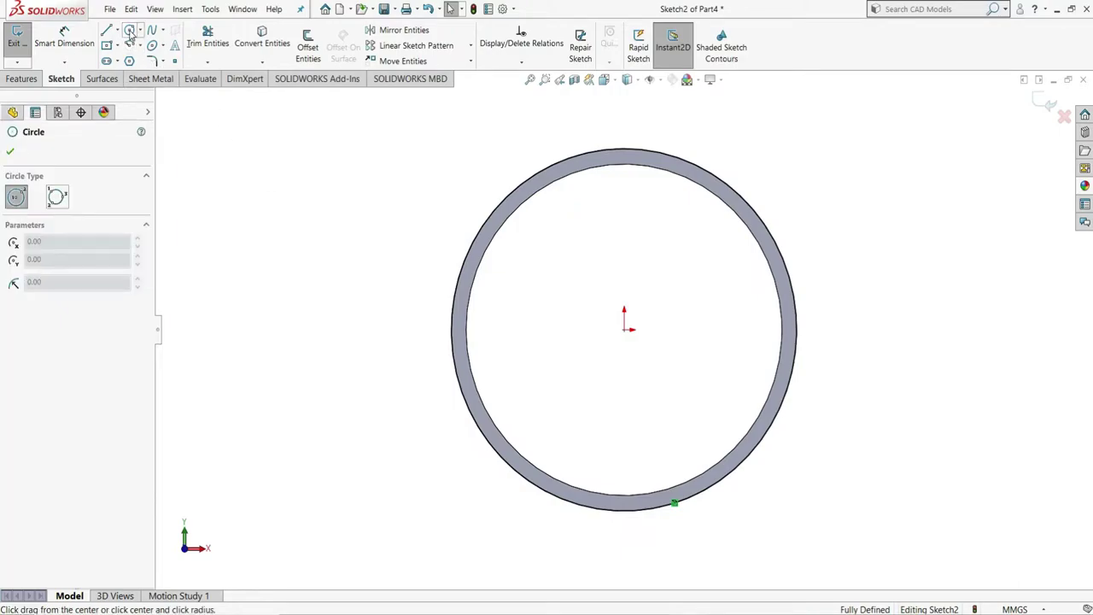
left_click(626, 331)
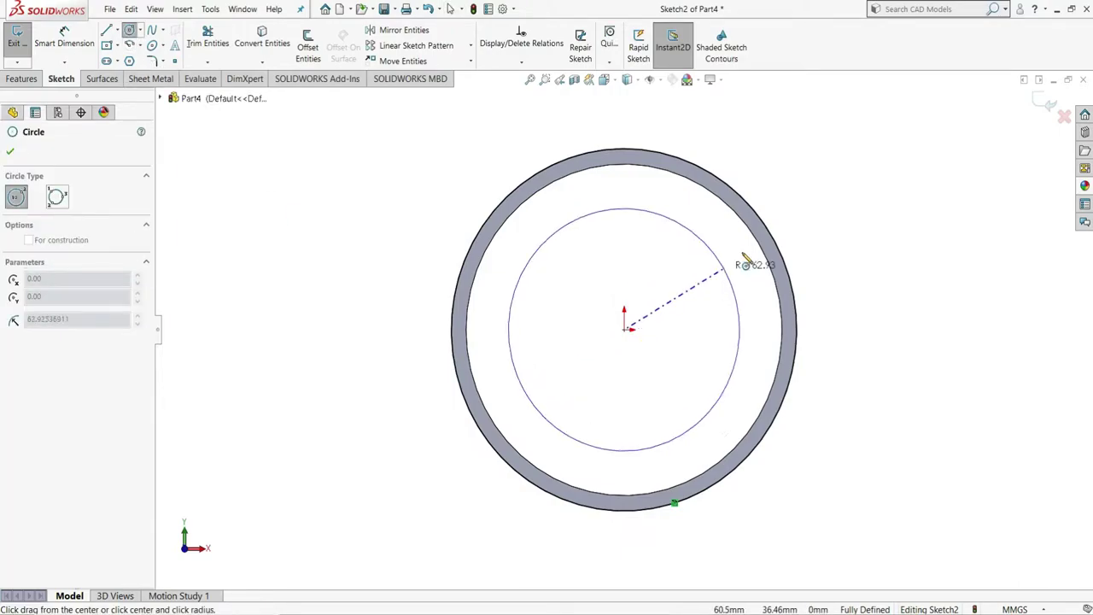
left_click(760, 238)
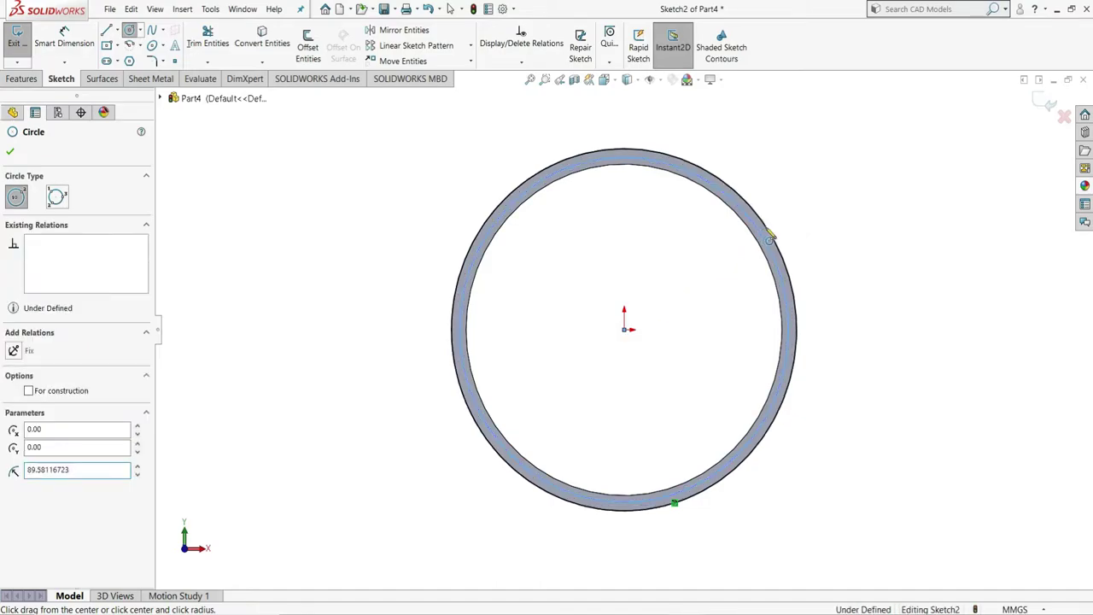
right_click(760, 238)
left_click(790, 237)
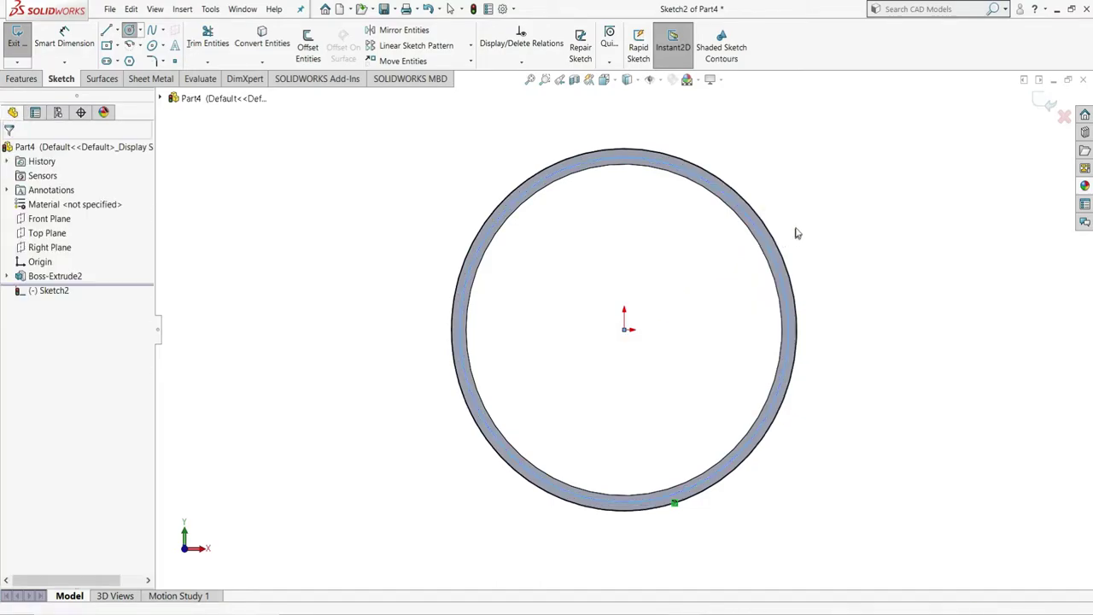
Dimension the new origin circle to a 180 mm diameter.
left_click(59, 39)
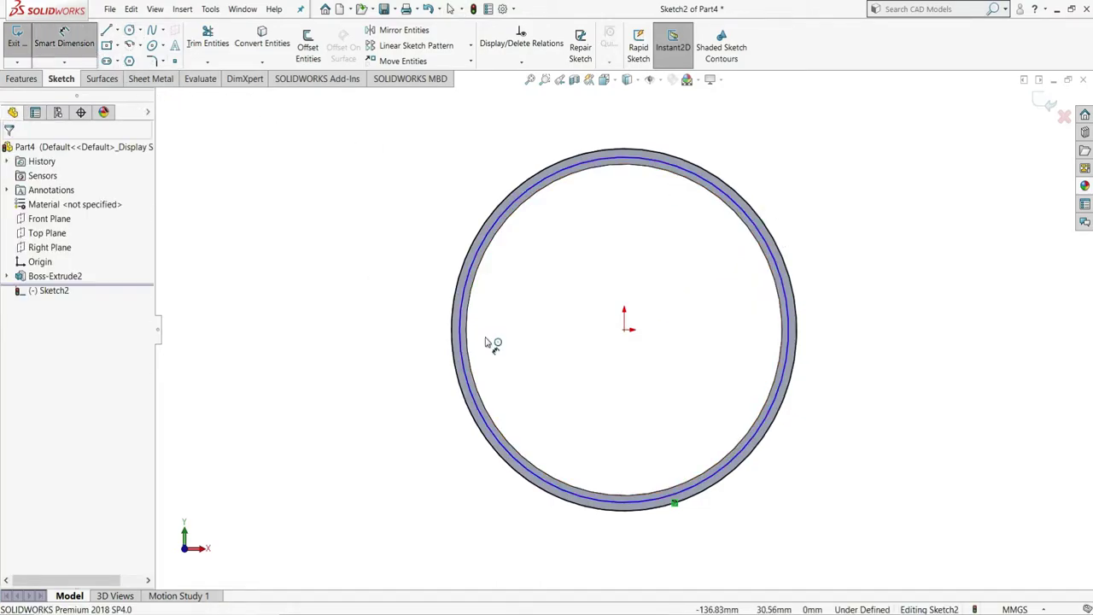
left_click(844, 236)
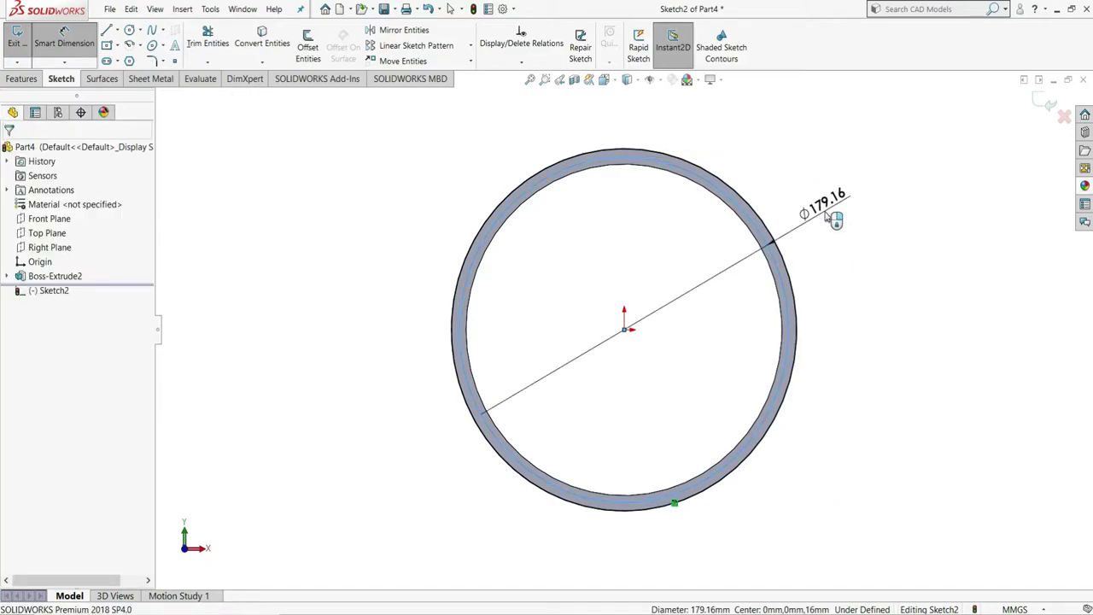
left_click(833, 217)
type("180")
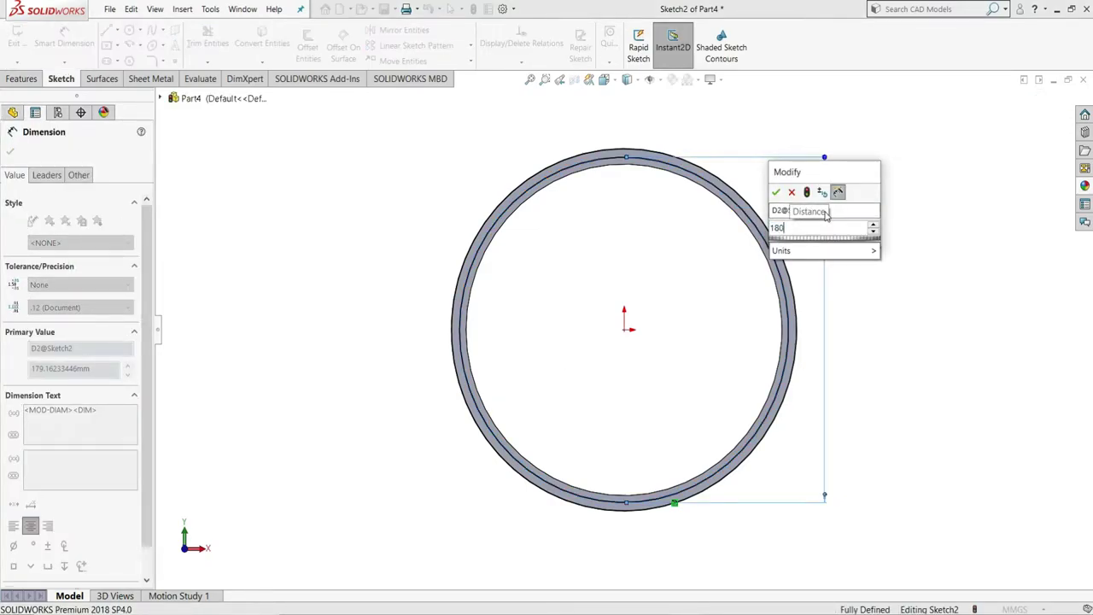
key("Return")
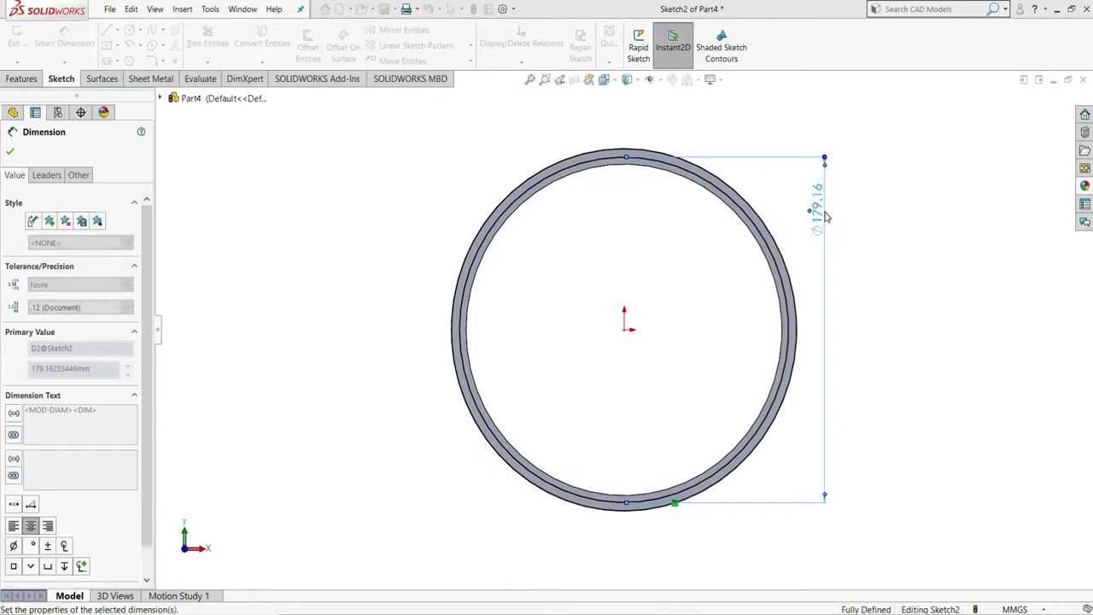
right_click(897, 192)
left_click(935, 226)
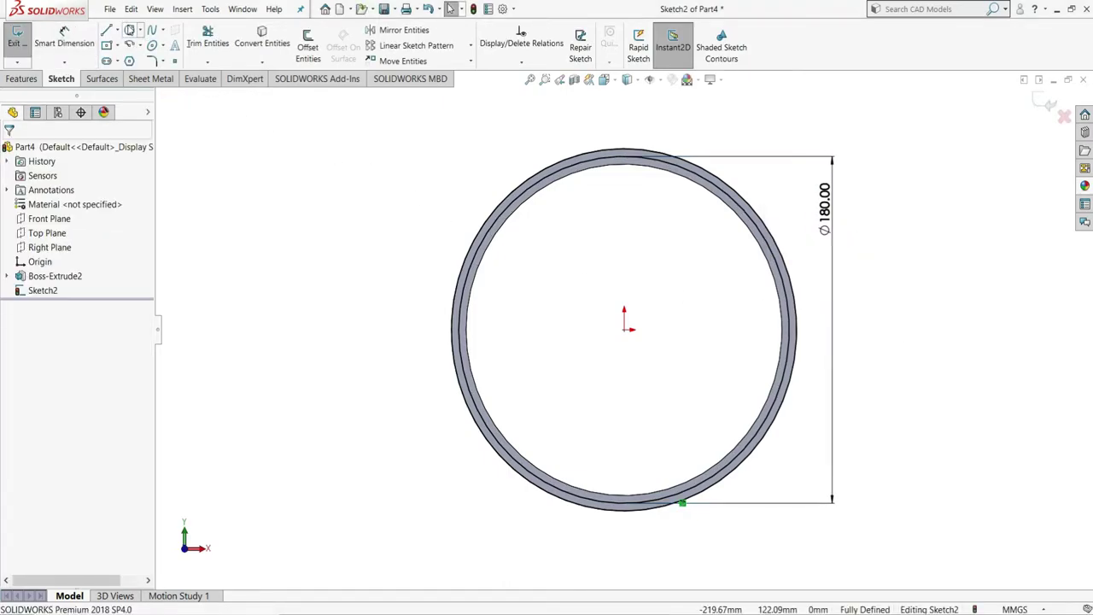
Add a small circle centred on the top of the 180 mm circle, dimensioned to Ø48 mm.
left_click(136, 31)
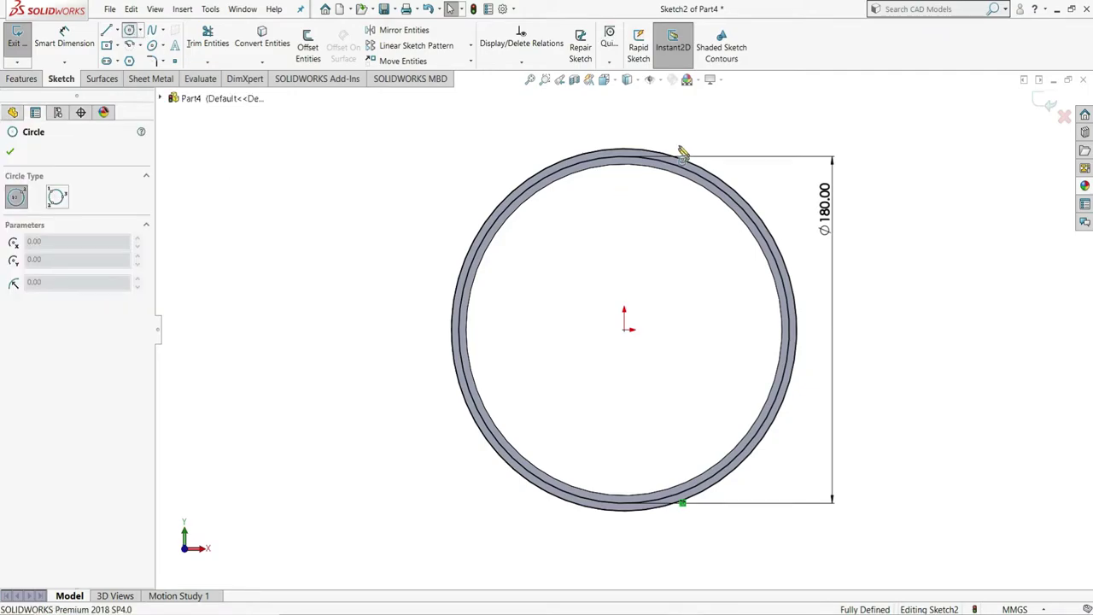
left_click(626, 159)
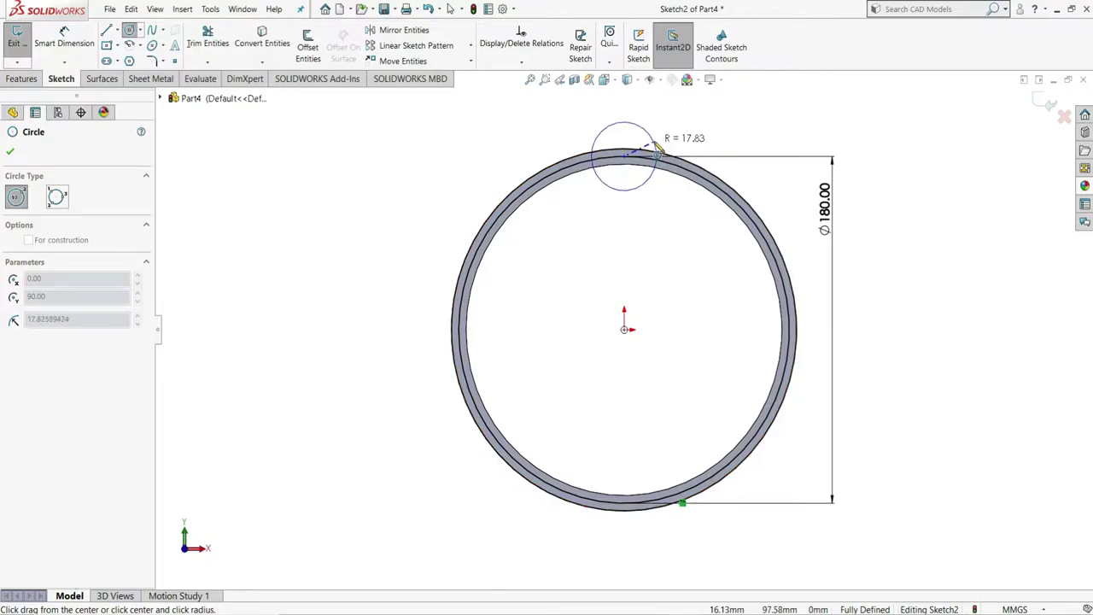
left_click(656, 145)
right_click(657, 147)
left_click(683, 151)
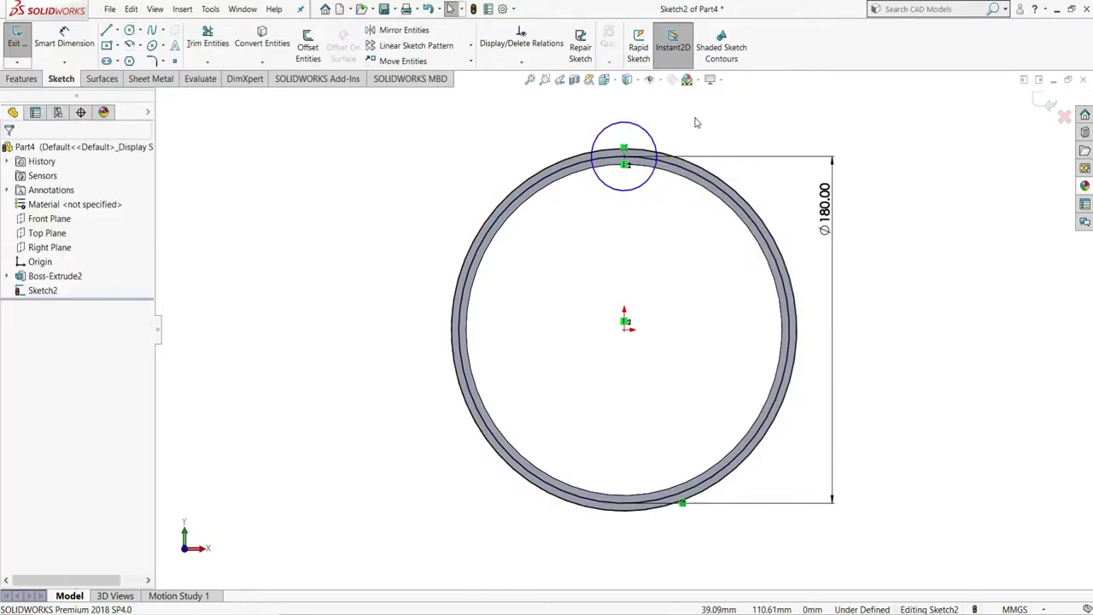
left_click(65, 36)
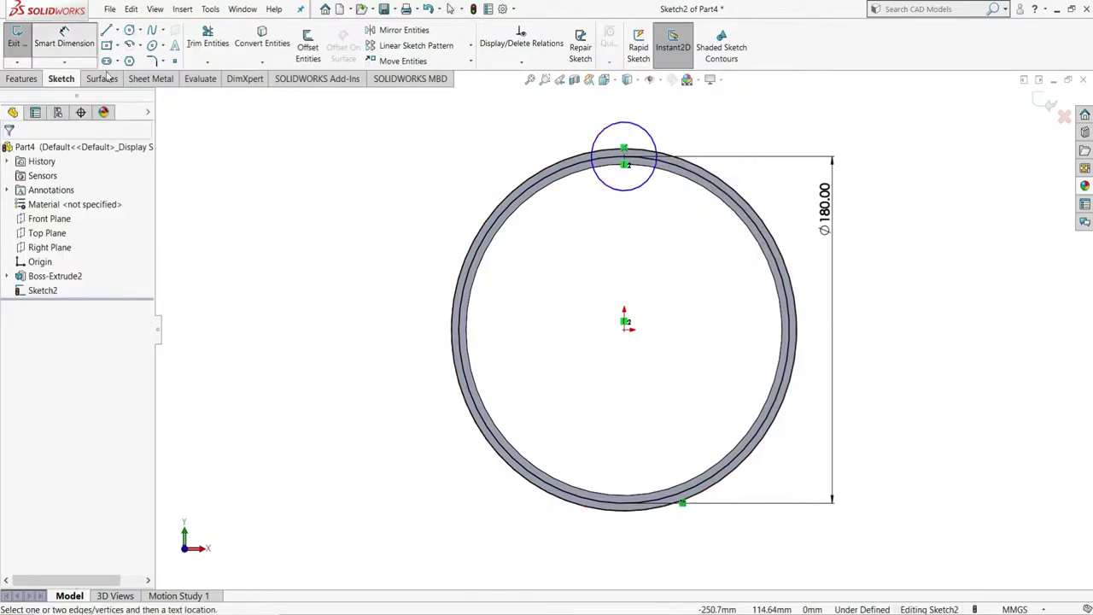
left_click(655, 142)
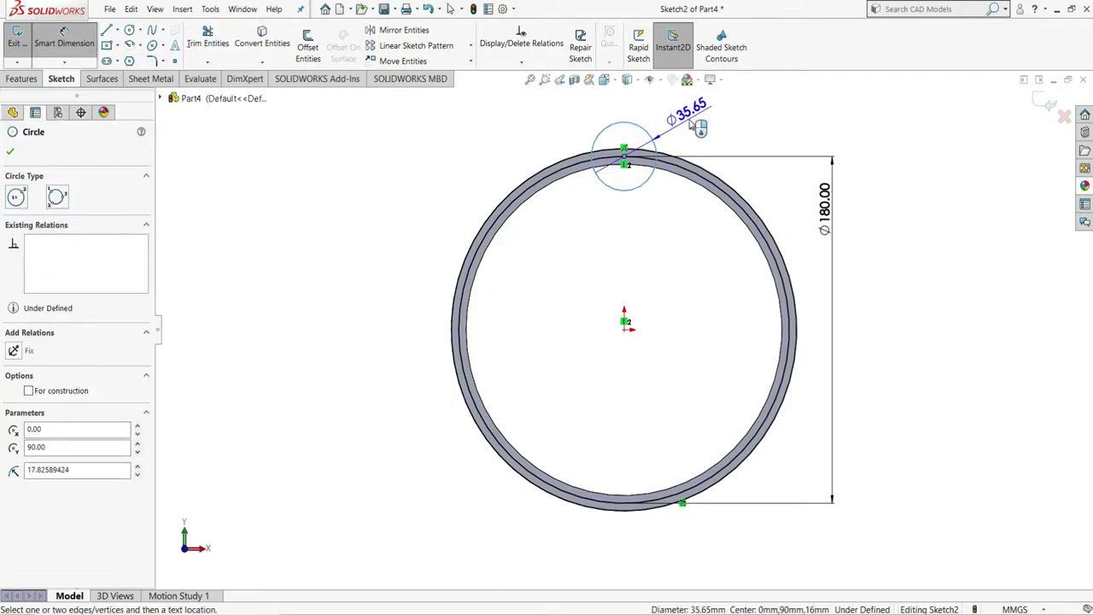
left_click(694, 120)
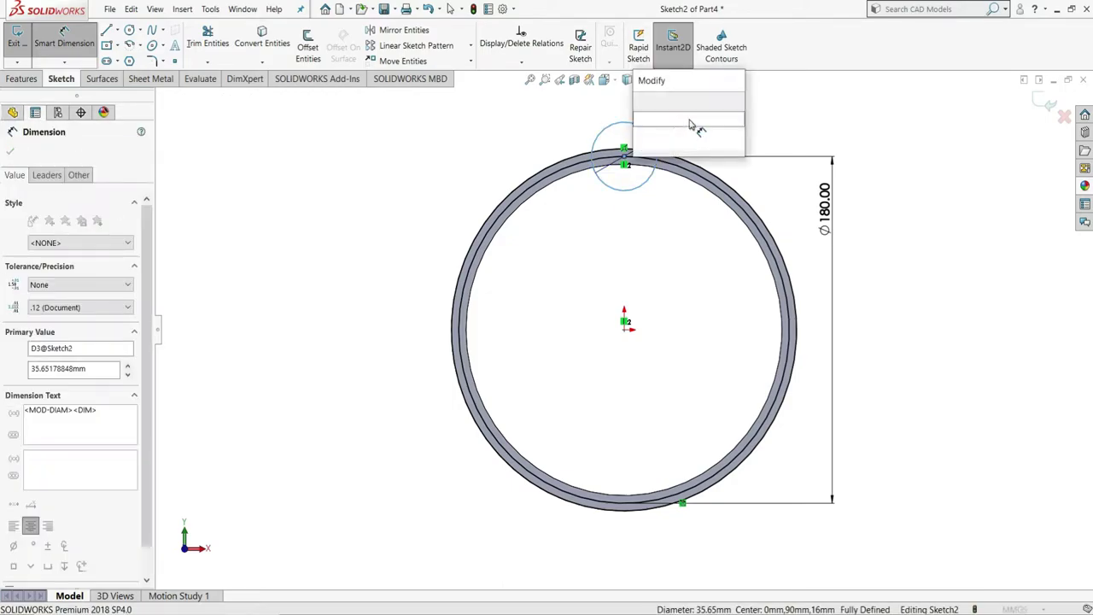
type("18")
key("Escape")
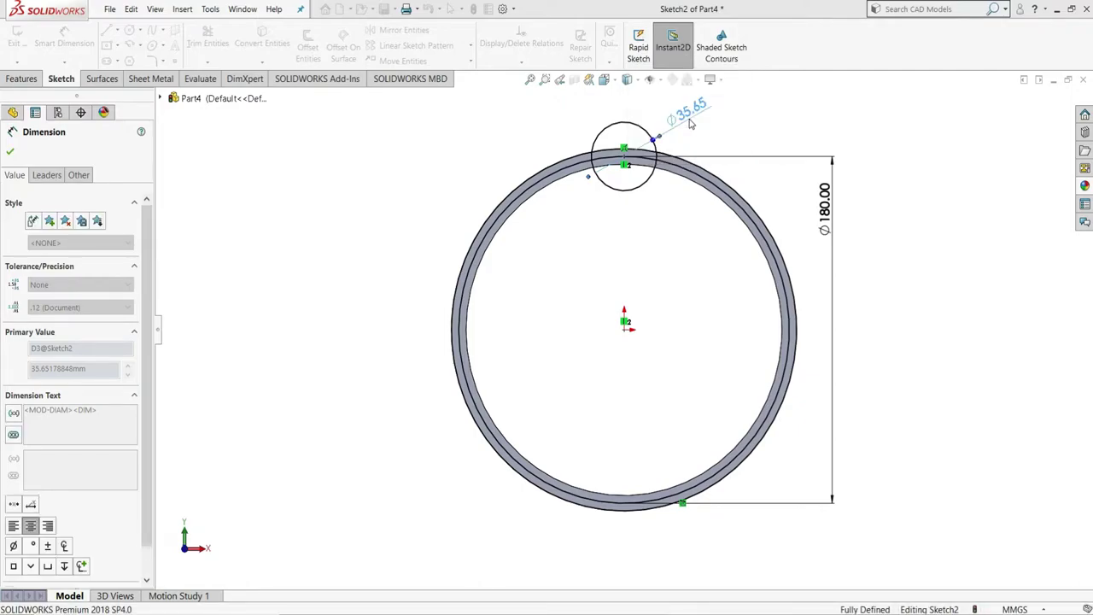
right_click(767, 135)
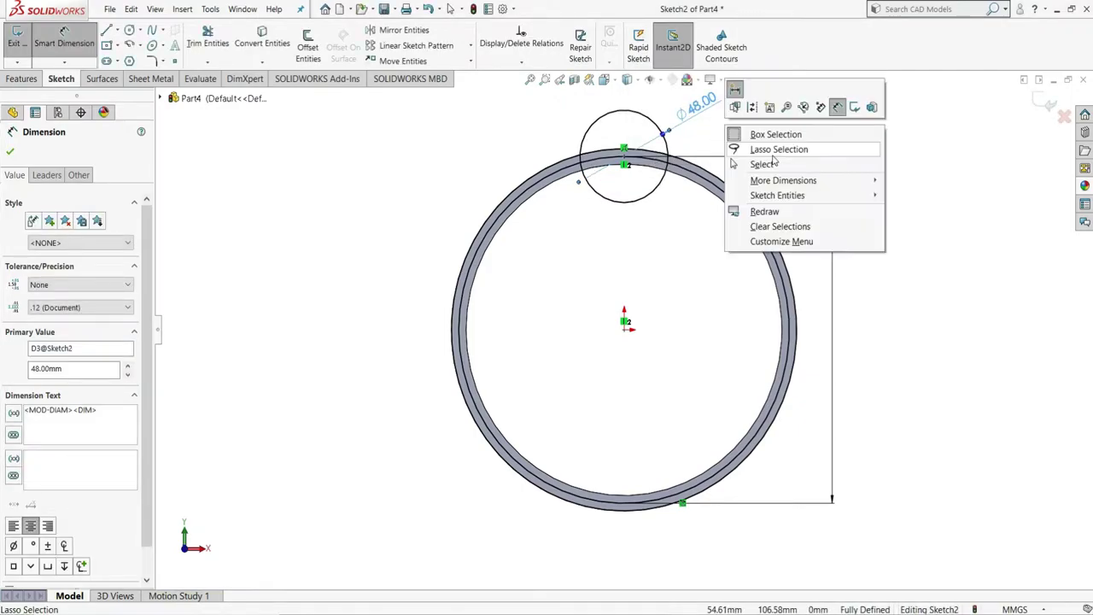
left_click(771, 165)
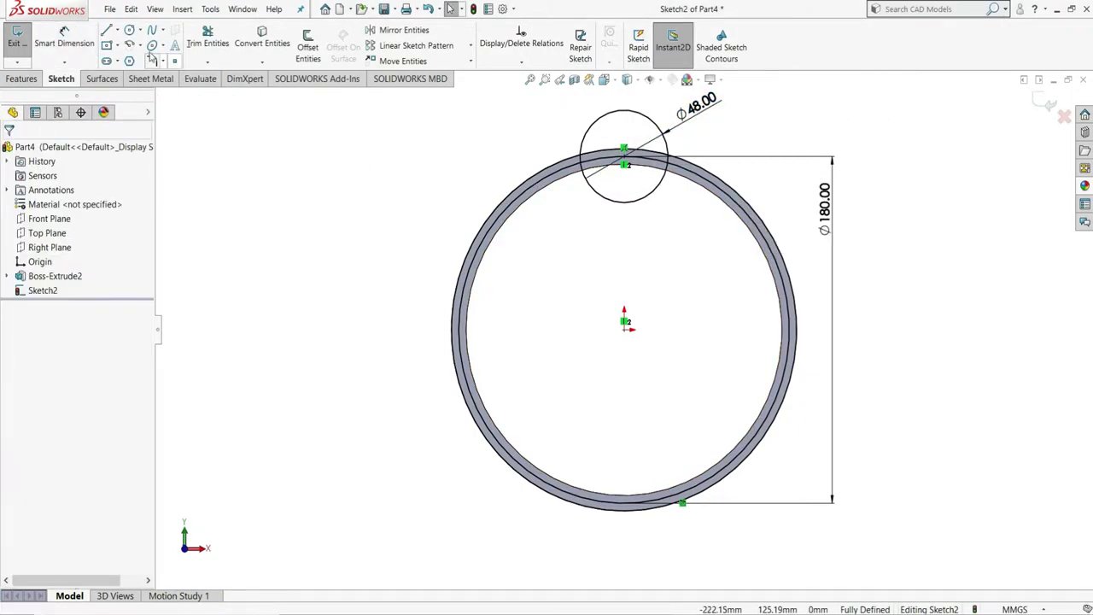
Draw a vertical line through the small circle and trim away its left half.
left_click(106, 30)
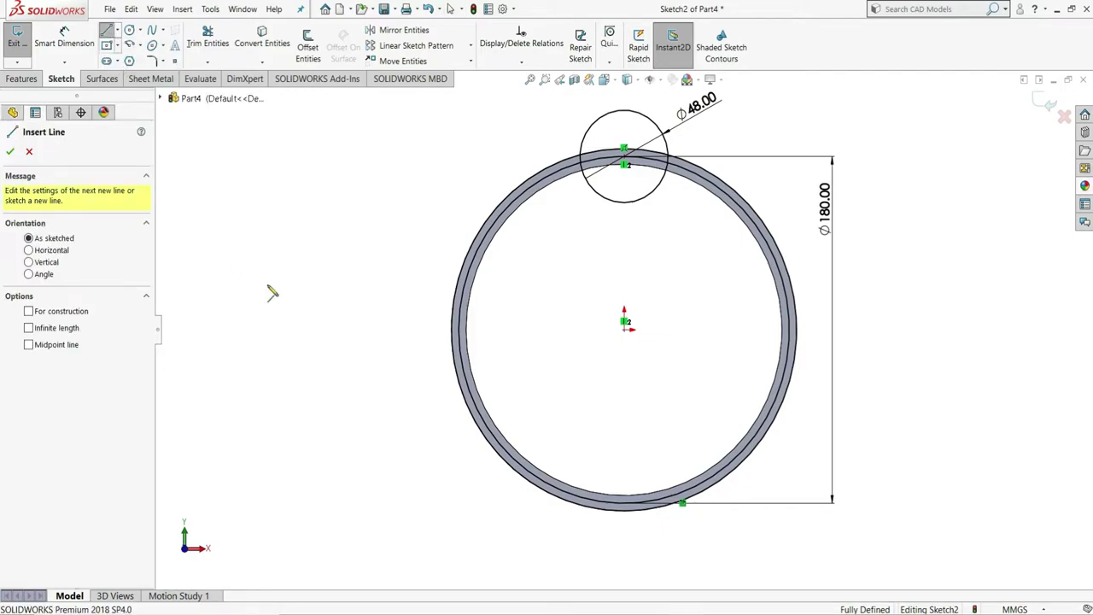
left_click(625, 112)
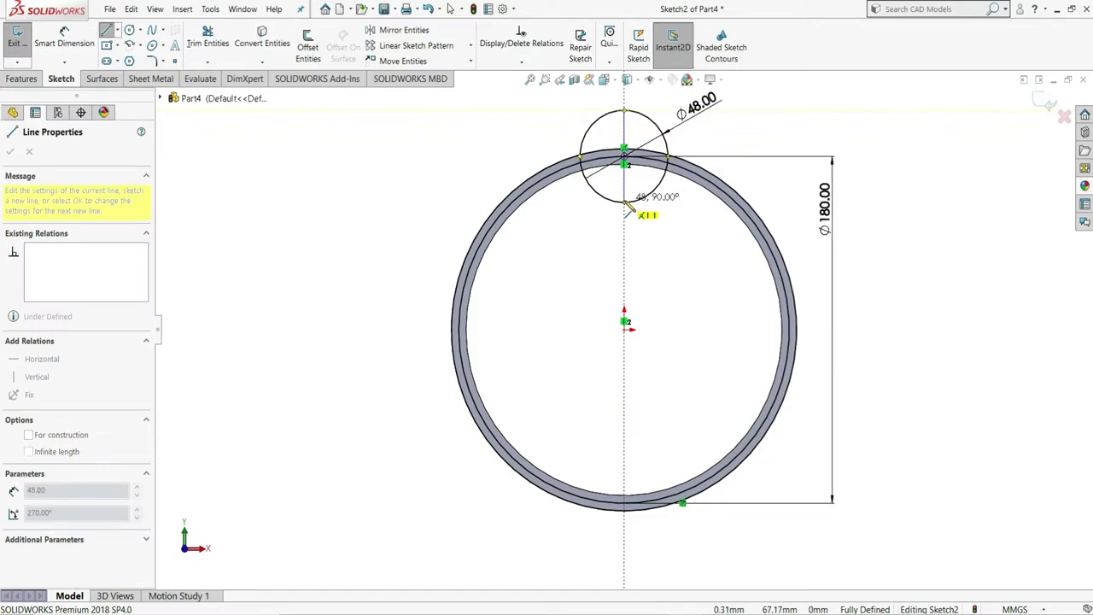
left_click(624, 203)
right_click(622, 156)
left_click(650, 208)
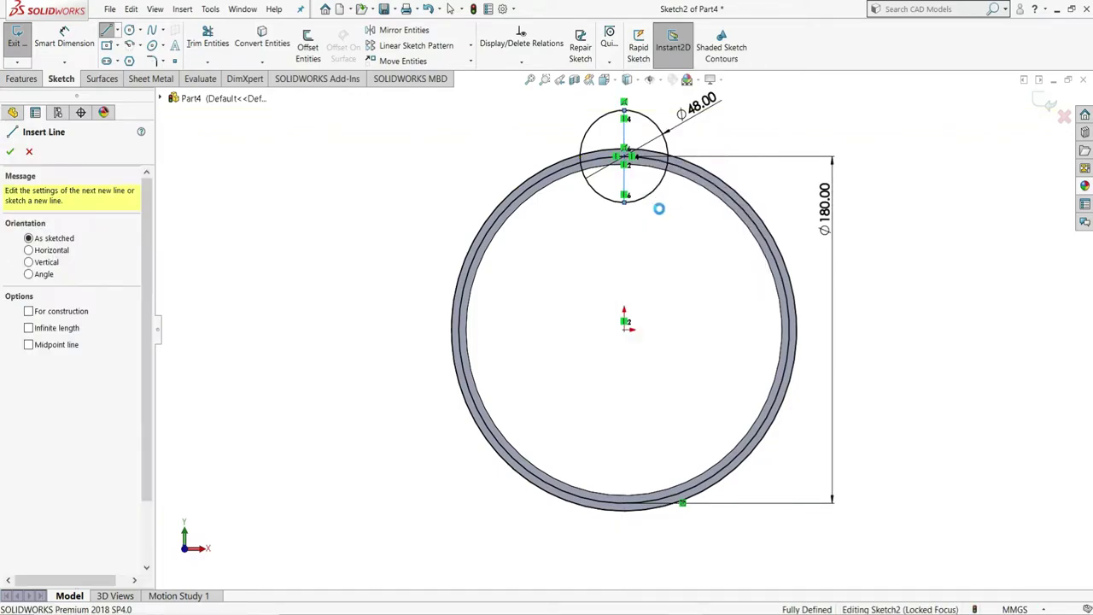
left_click(208, 38)
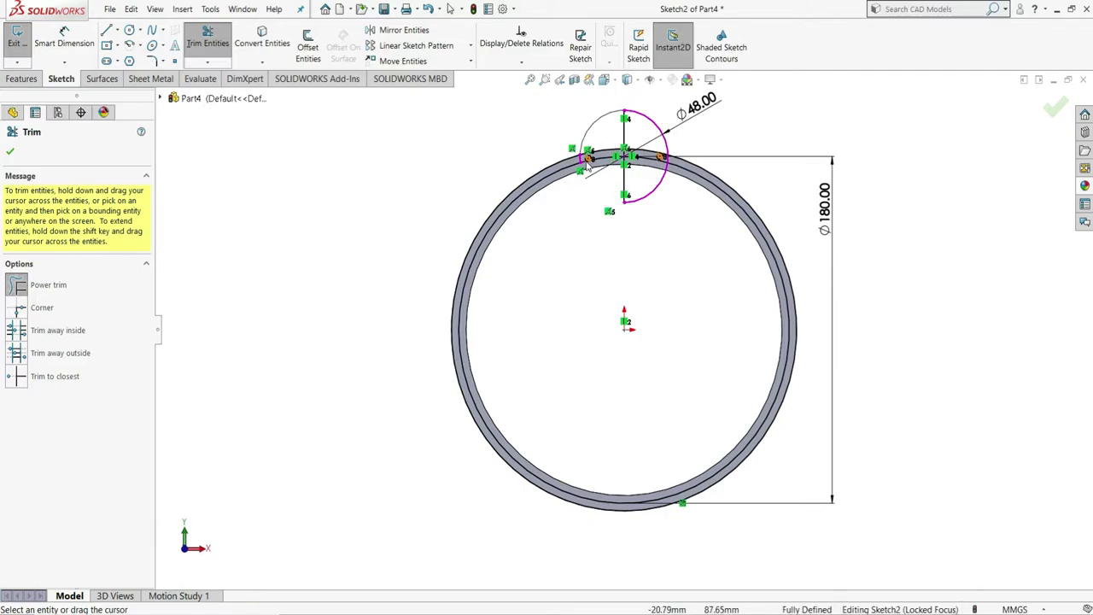
scroll(588, 165, "down", 3)
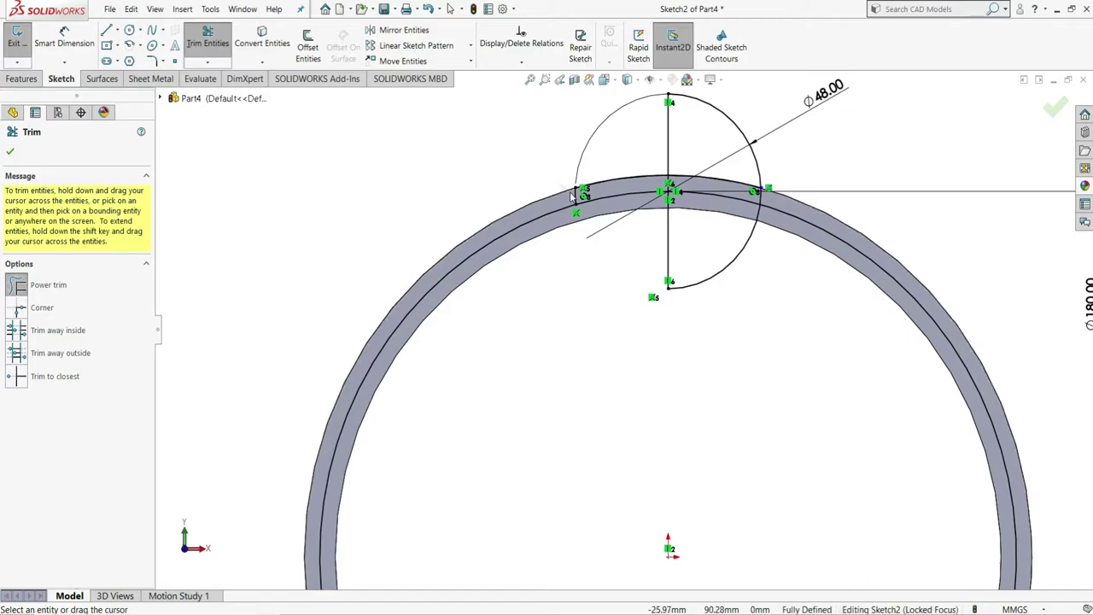
left_click_drag(571, 196, 581, 198)
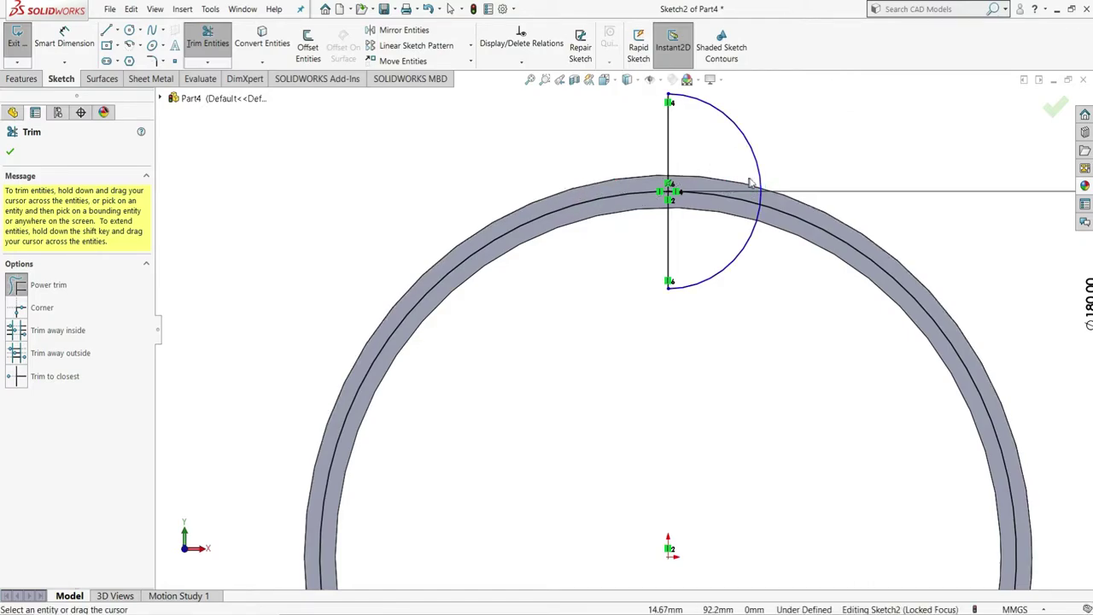
left_click(11, 154)
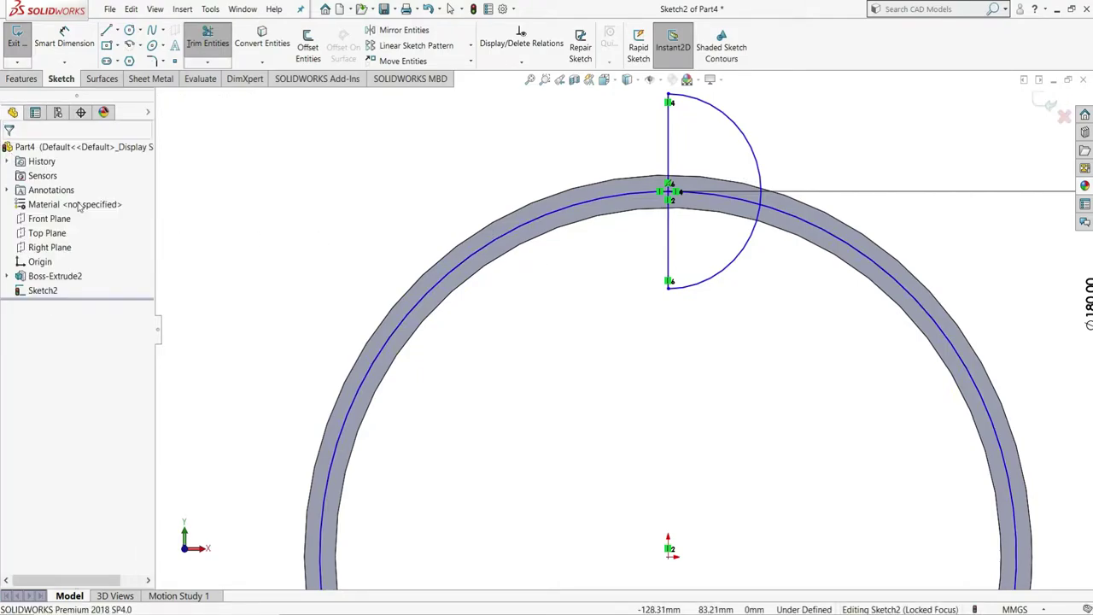
Convert the 180 mm ring circle to construction geometry.
left_click(499, 238)
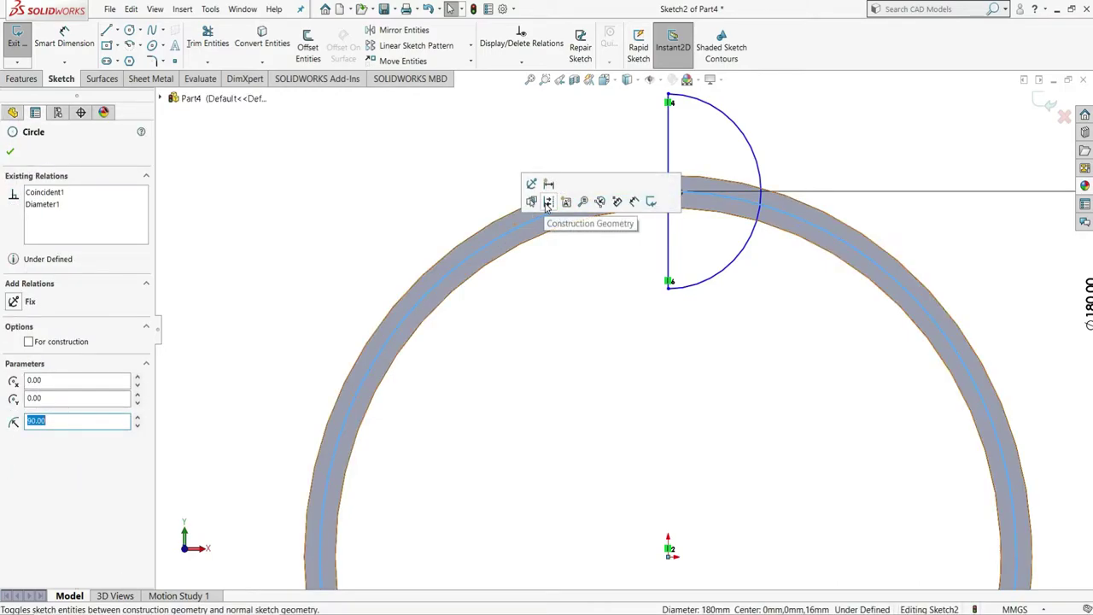
left_click(547, 204)
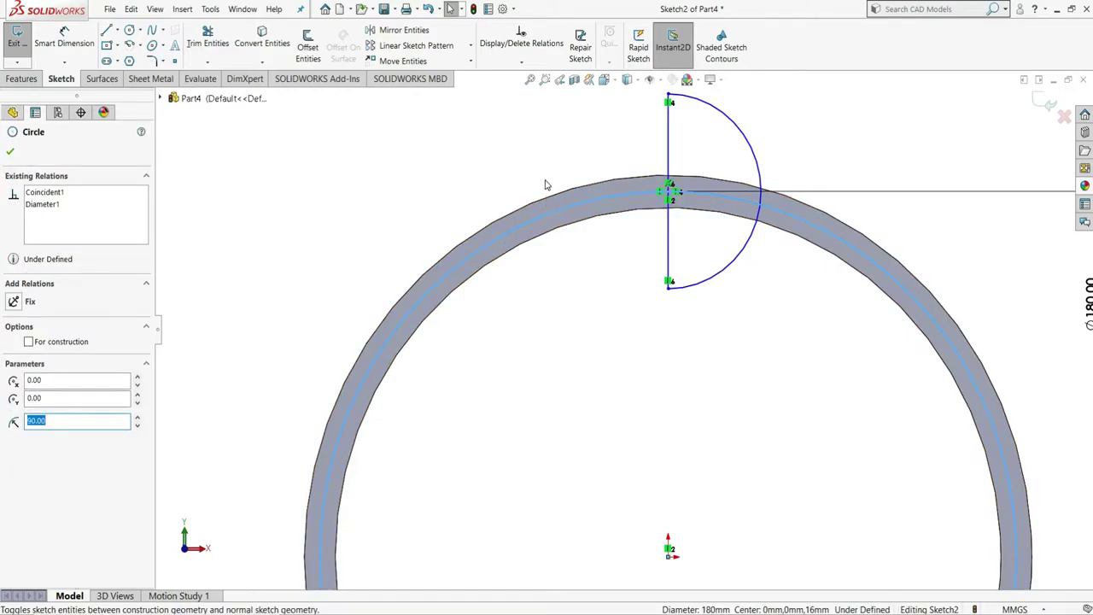
left_click(319, 211)
key("f")
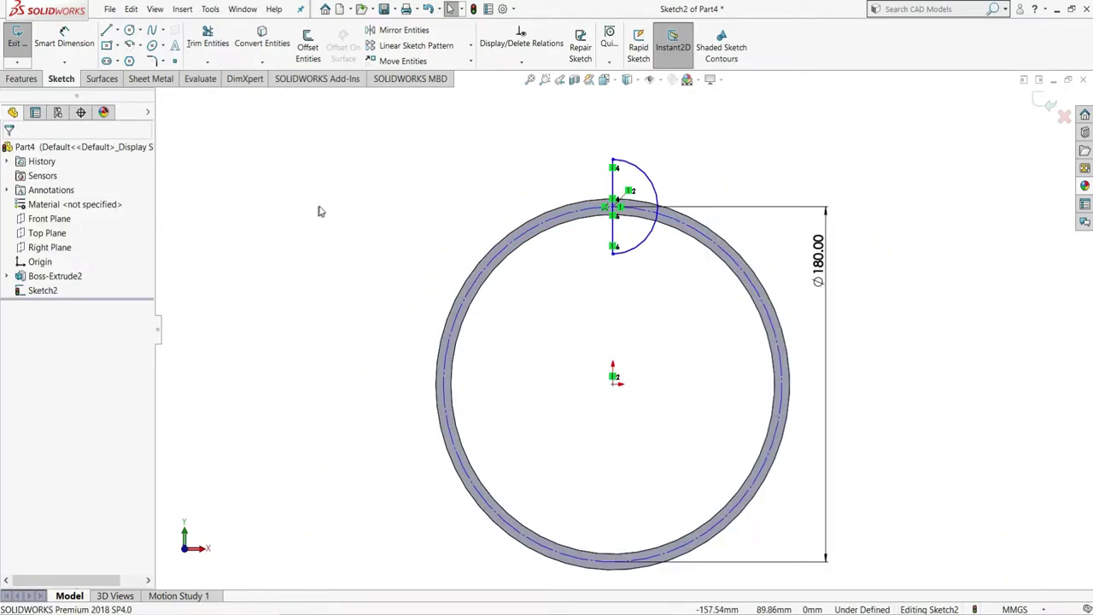
Create a 360° revolved cut of the semicircle about its vertical line to form the pocket.
left_click(22, 79)
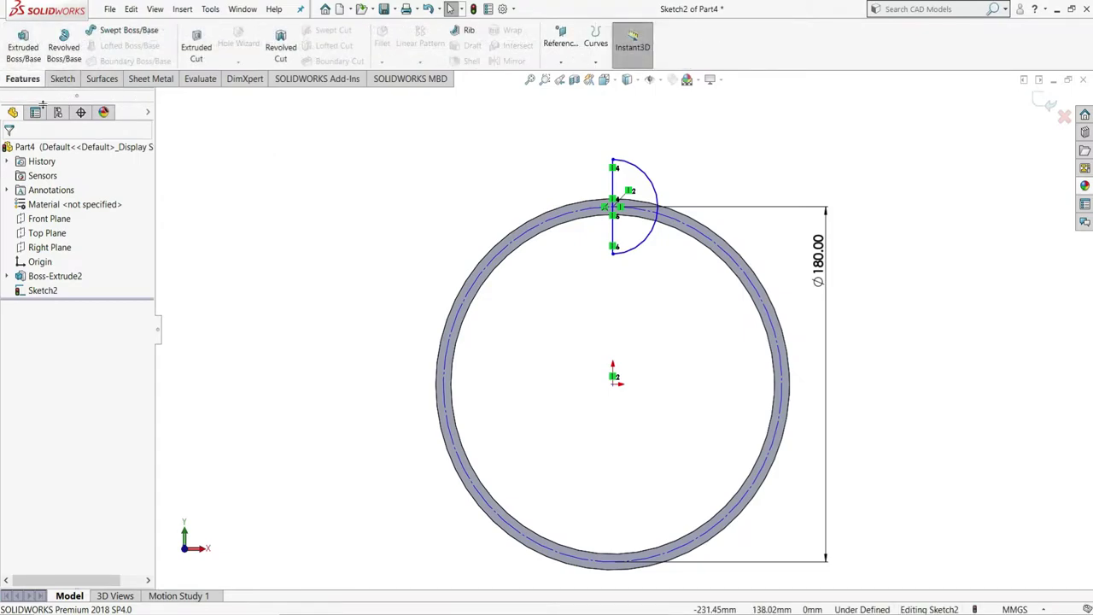
left_click(281, 53)
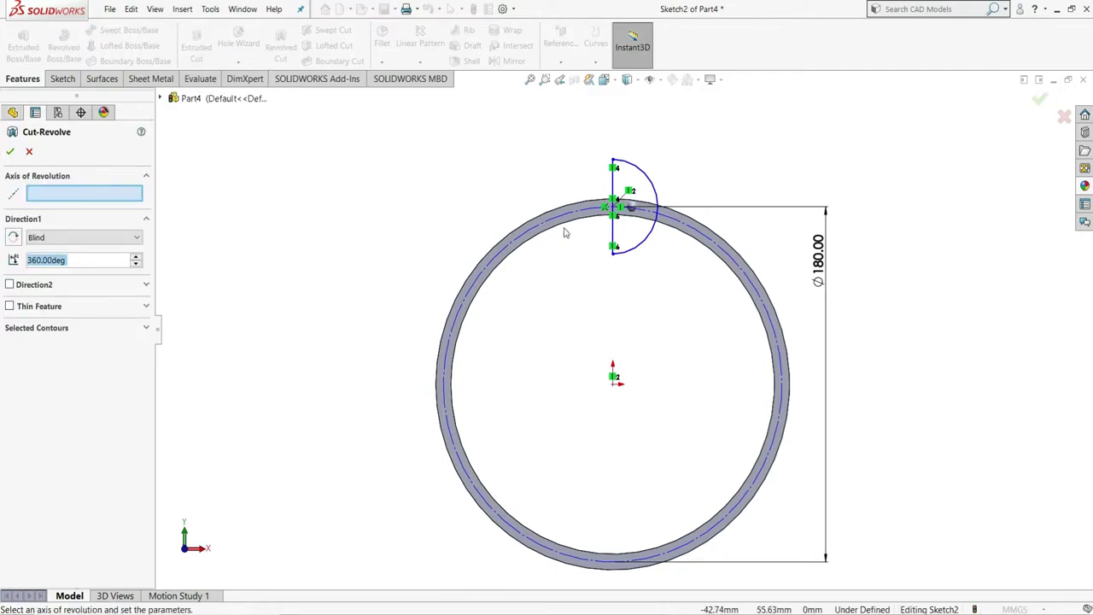
left_click(613, 186)
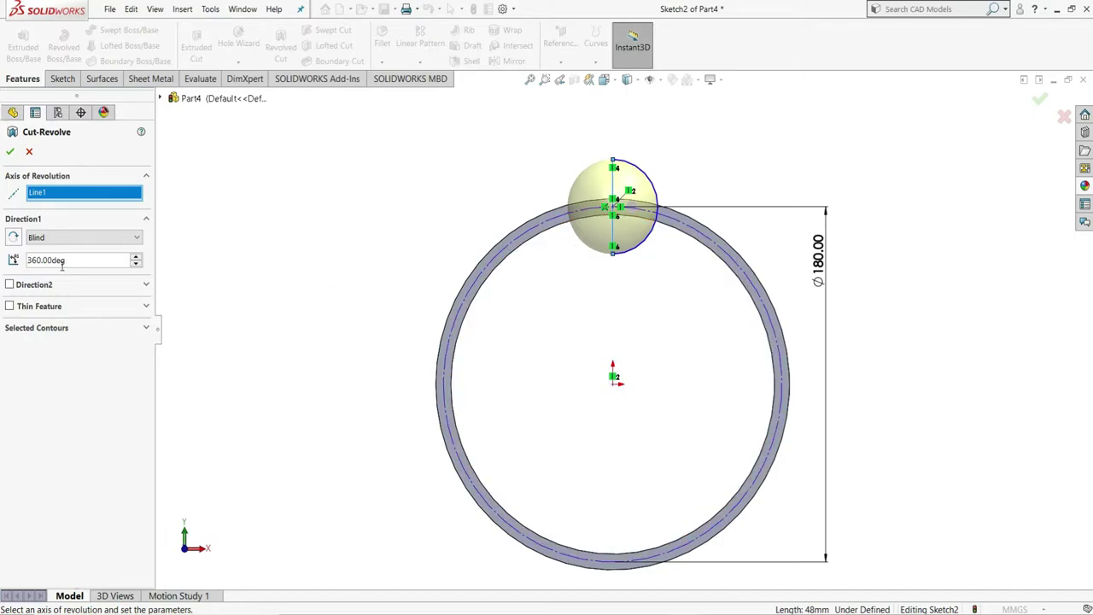
left_click(12, 151)
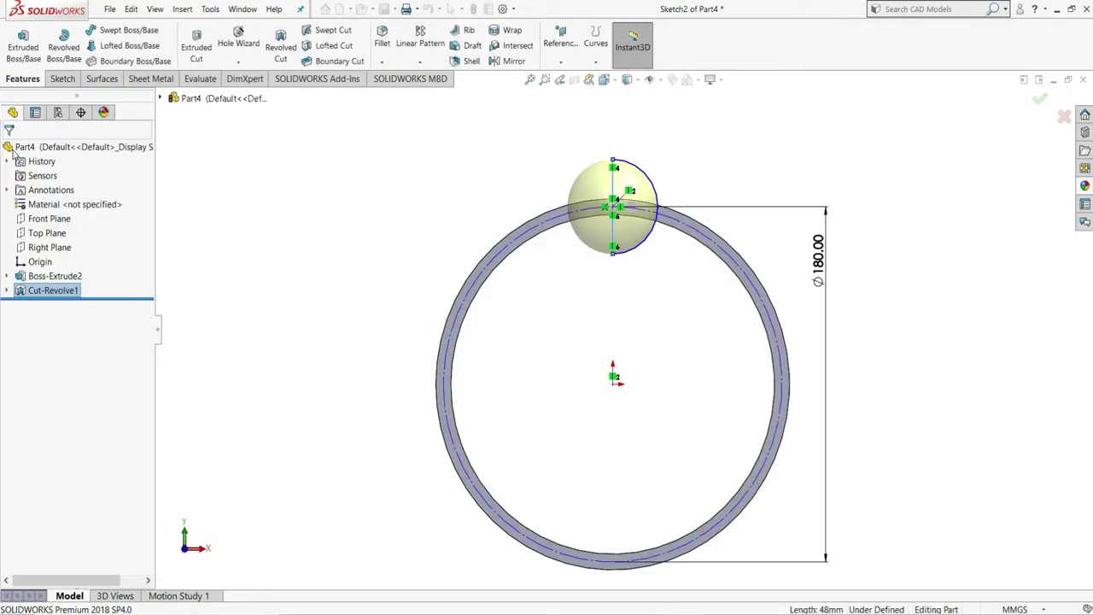
left_click(232, 208)
scroll(686, 310, "up", 3)
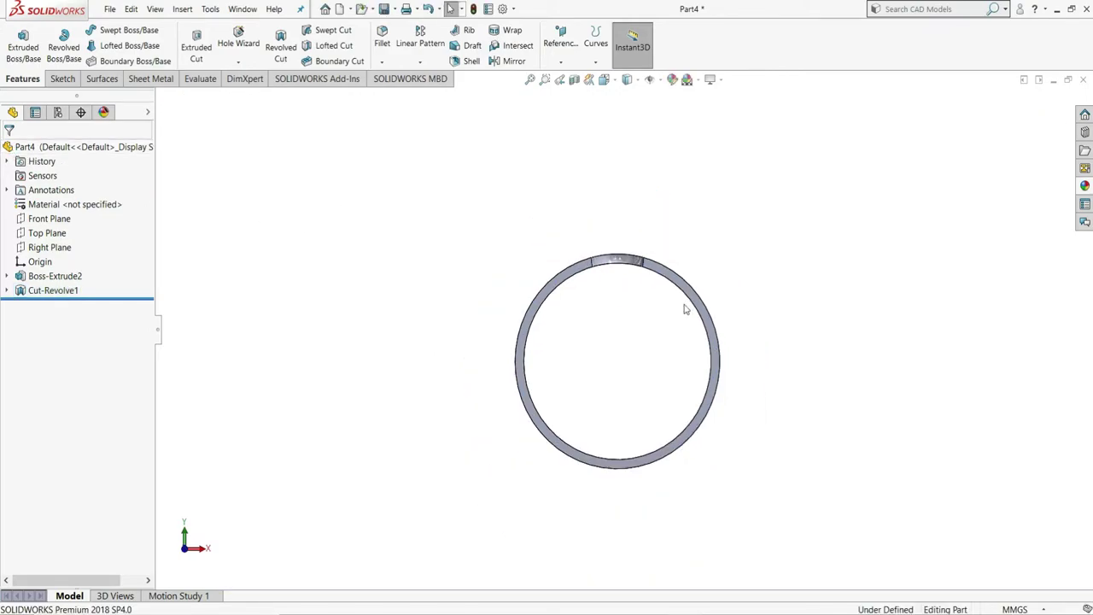
mouse_move(686, 310)
middle_mouse_down()
mouse_move(715, 285)
mouse_move(705, 281)
mouse_move(698, 313)
mouse_move(722, 236)
mouse_move(421, 287)
middle_mouse_up()
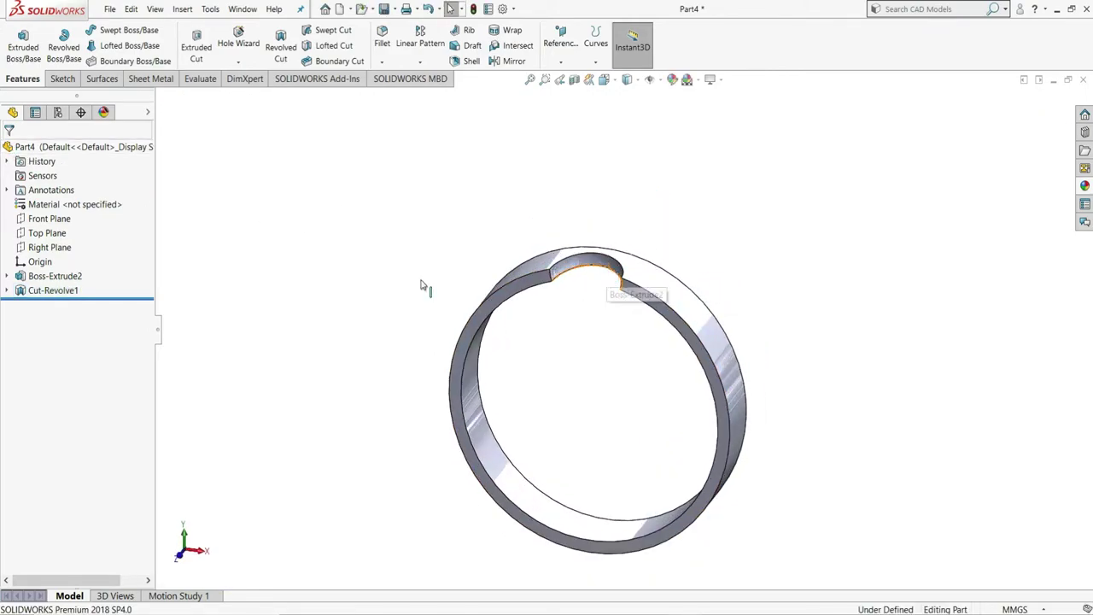
Fillet the pocket's left and right edges with a 4.2 mm radius.
left_click(381, 43)
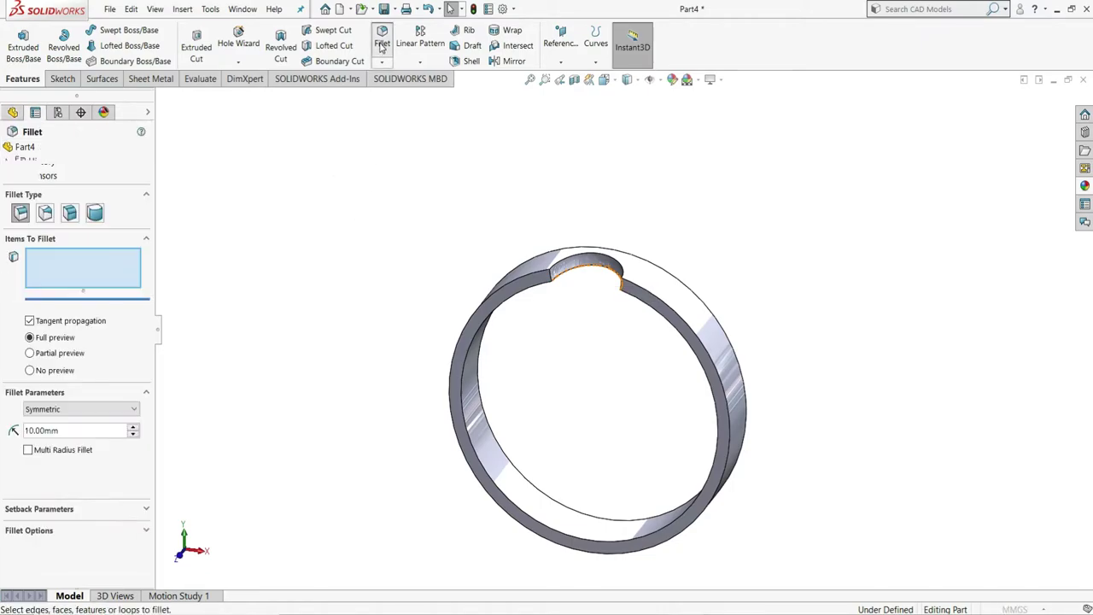
scroll(560, 284, "down", 2)
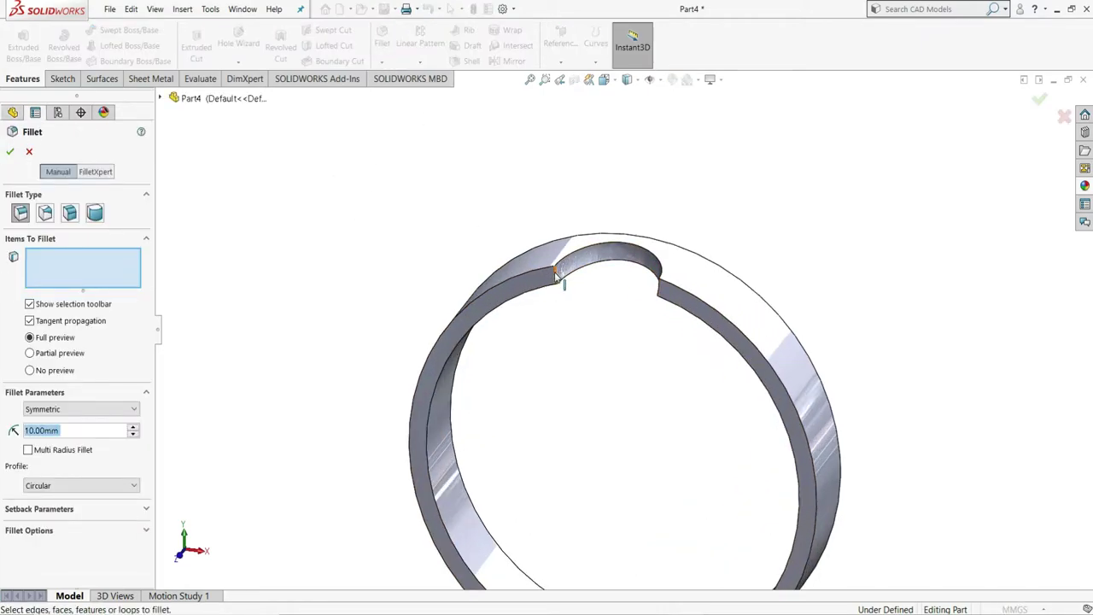
left_click(645, 310)
middle_click_drag(651, 310, 695, 334)
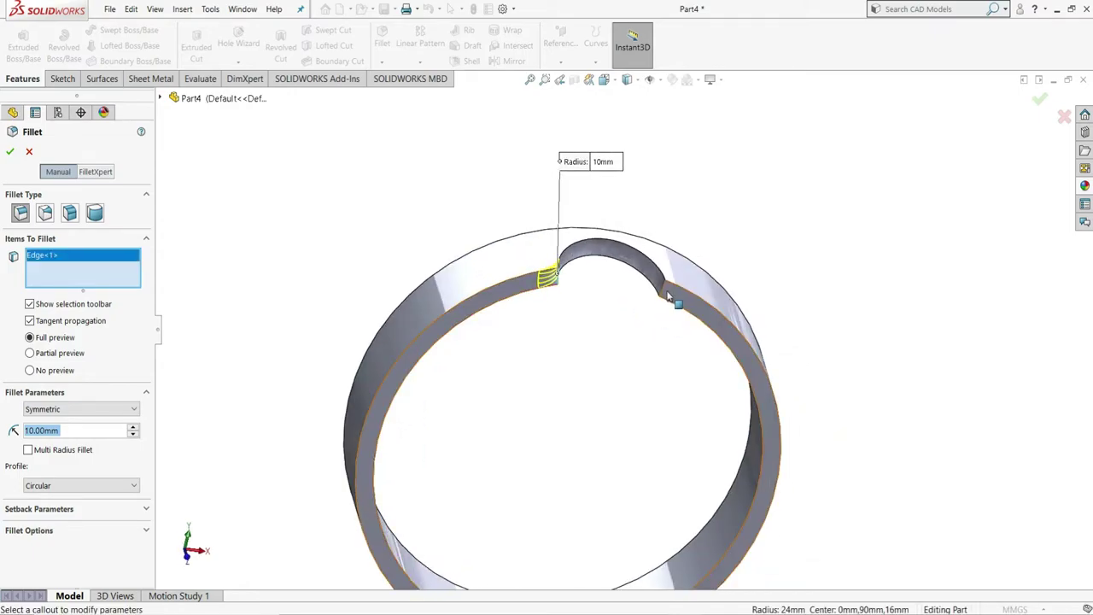
left_click(667, 296)
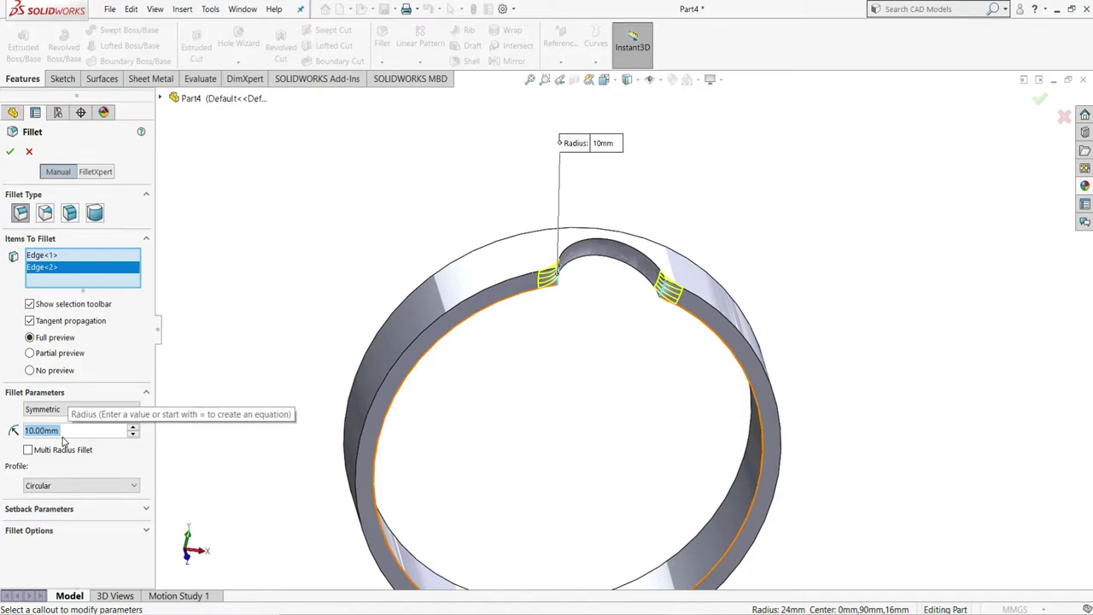
type("4.2")
key("Return")
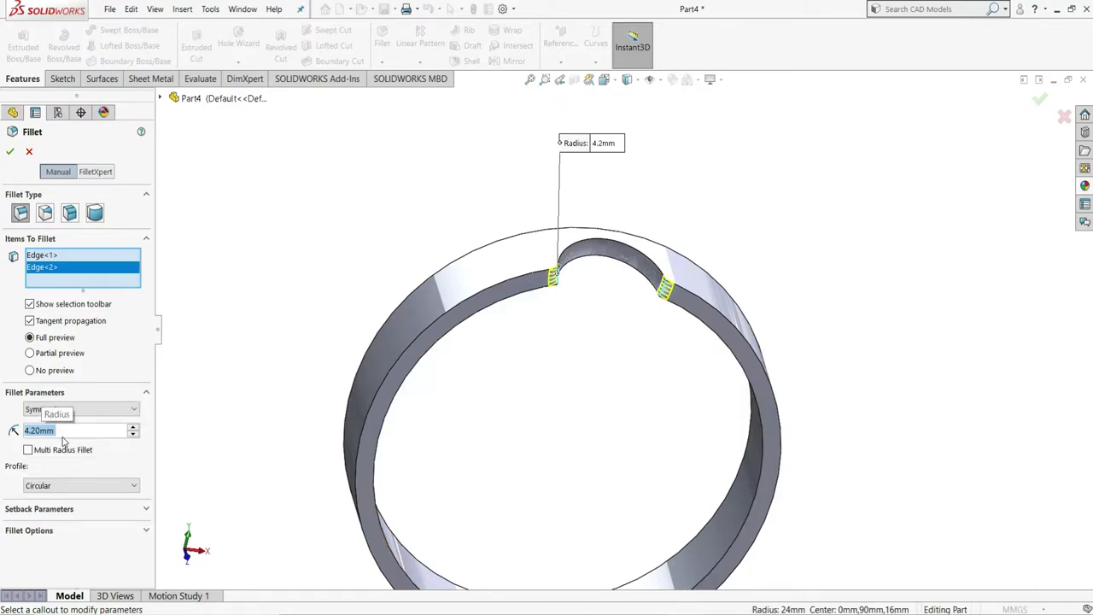
left_click(12, 151)
scroll(405, 200, "down", 3)
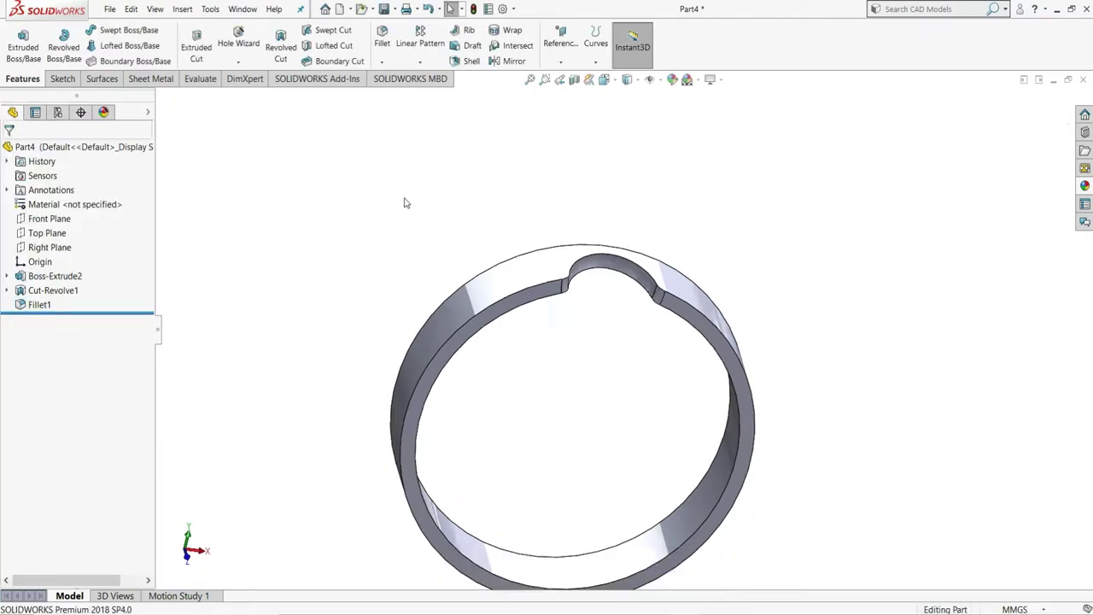
middle_click_drag(717, 293, 669, 265)
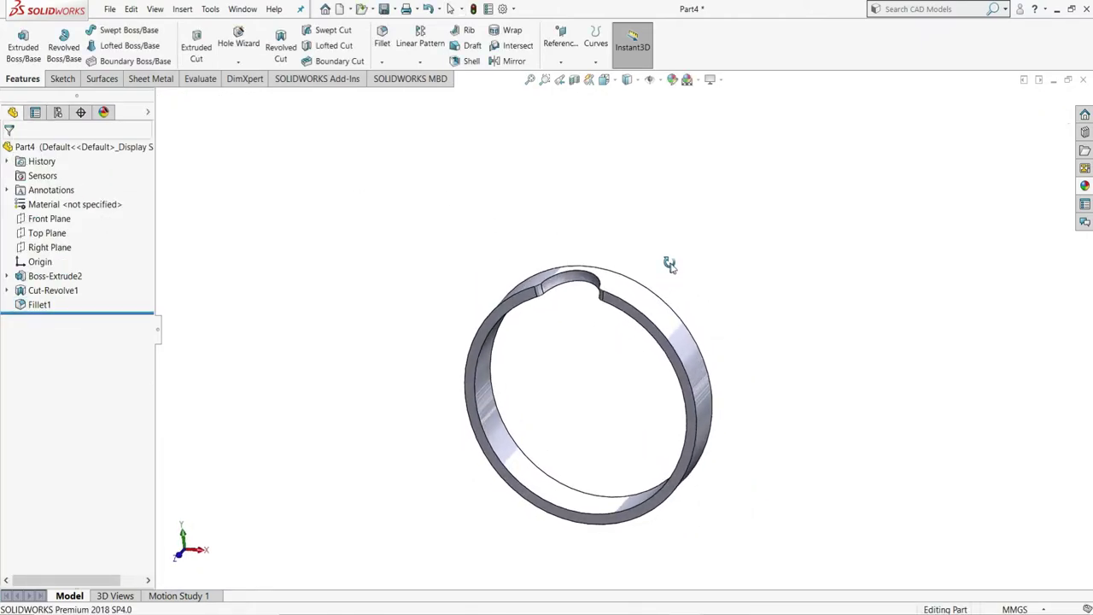
Show temporary axes and pattern Cut-Revolve1 and Fillet1 eight times around the central axis.
left_click(660, 80)
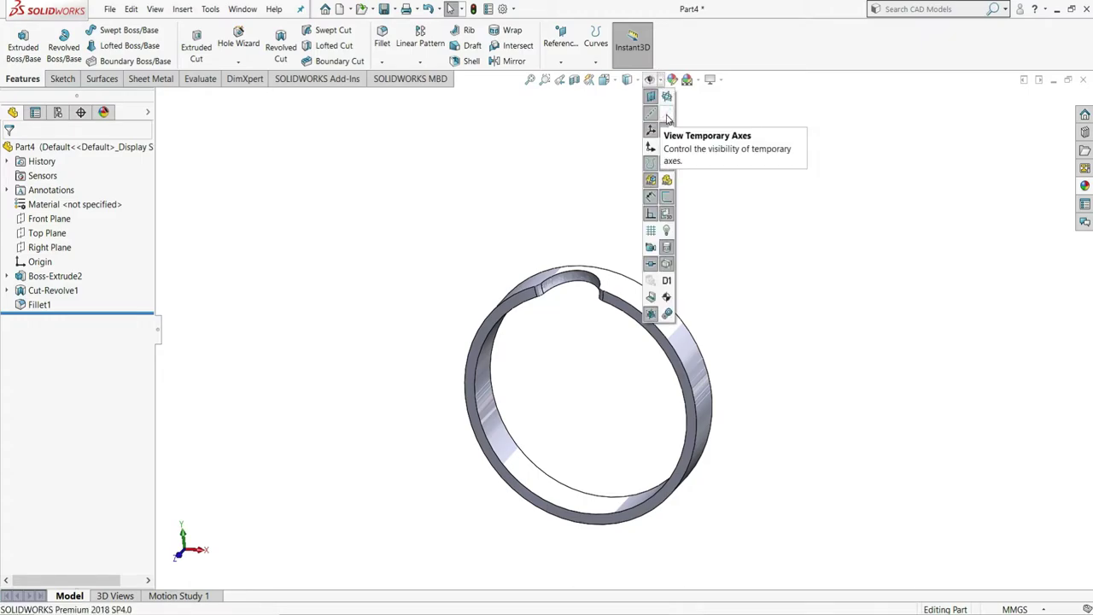
left_click(667, 116)
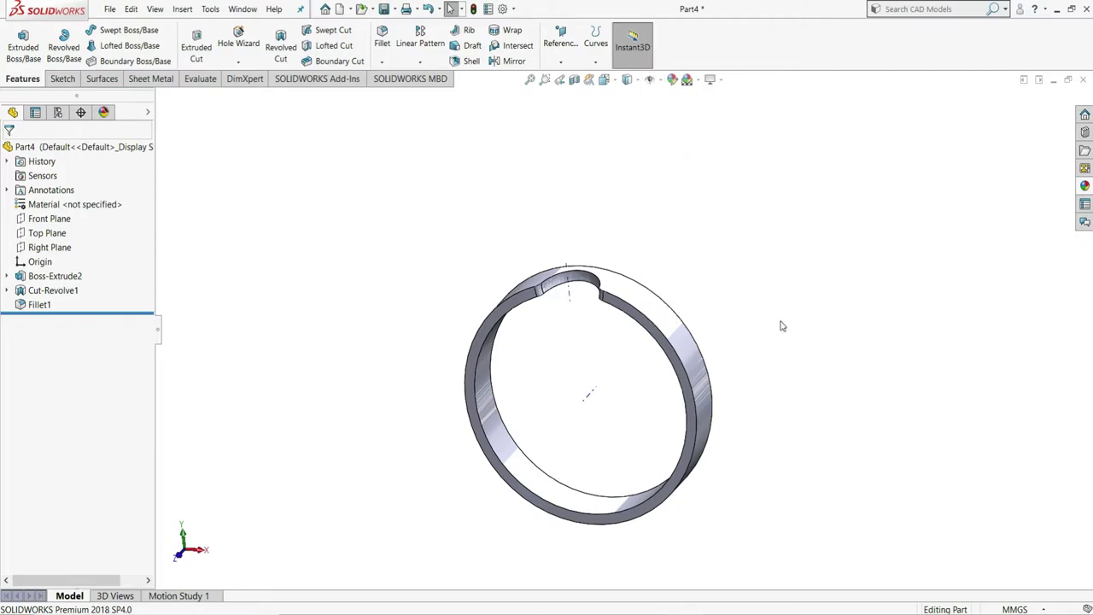
left_click(420, 63)
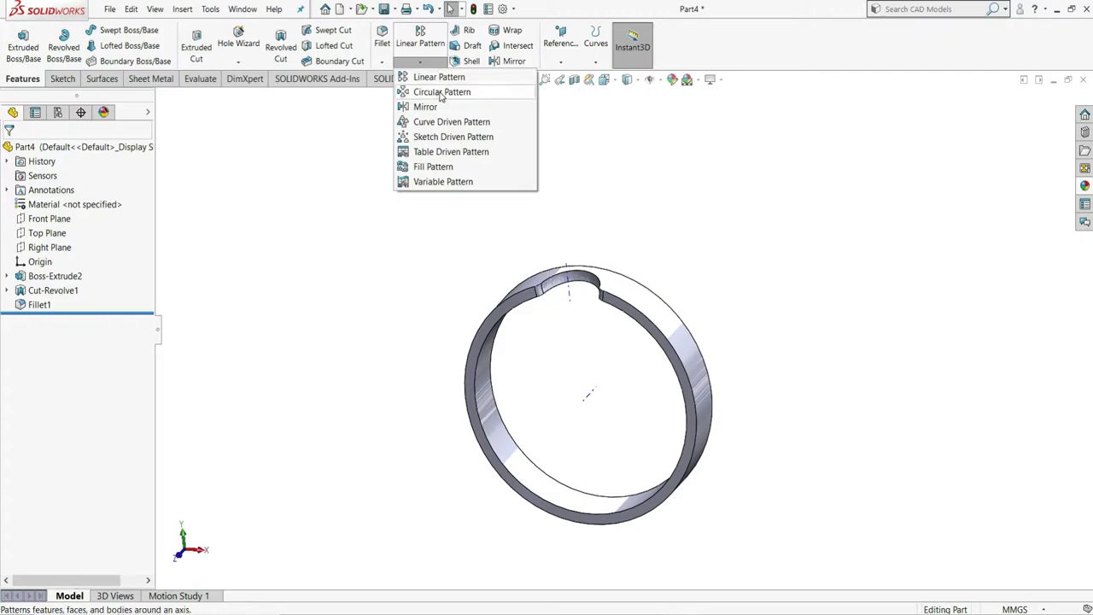
left_click(442, 92)
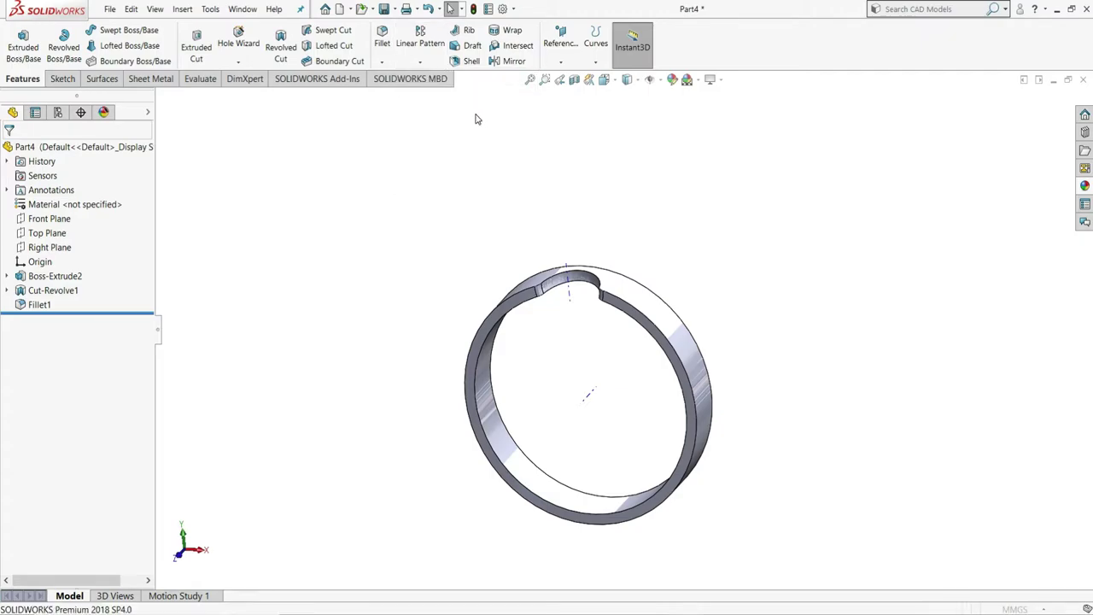
left_click(562, 287)
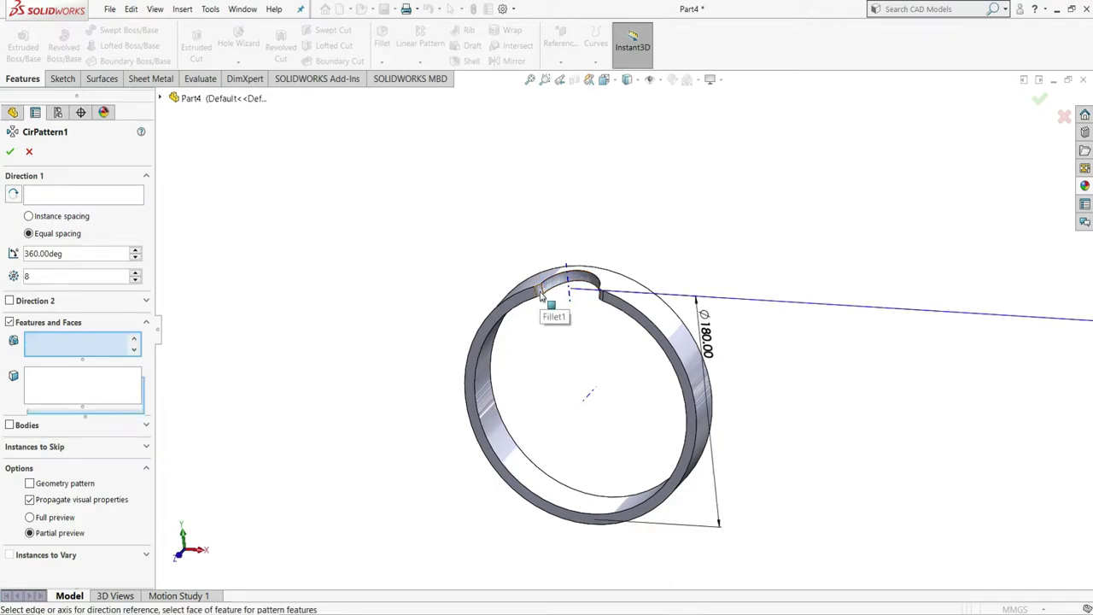
left_click(541, 295)
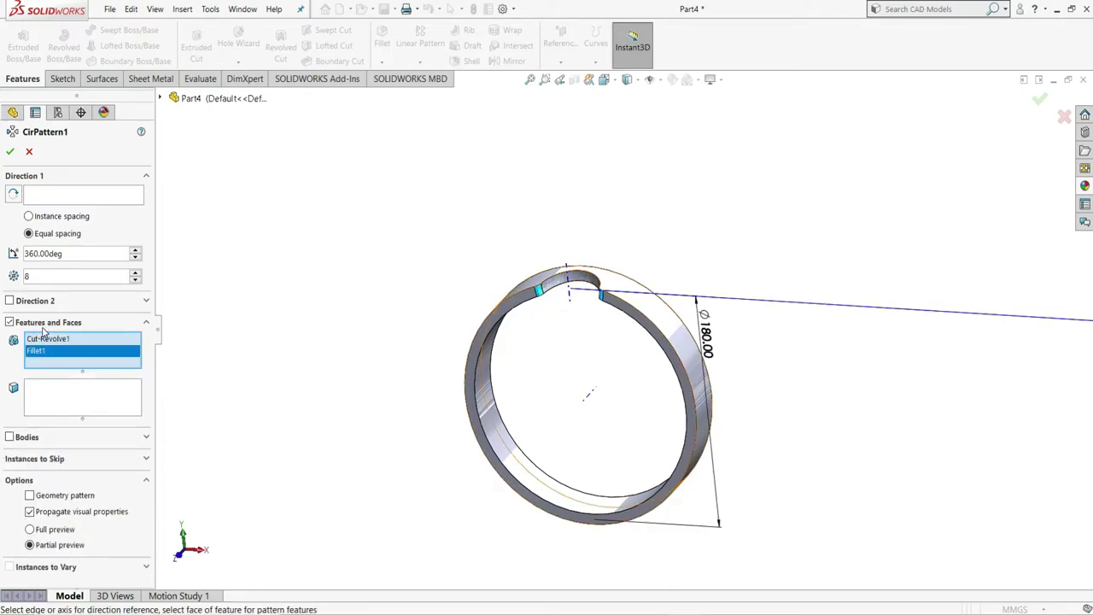
left_click(88, 196)
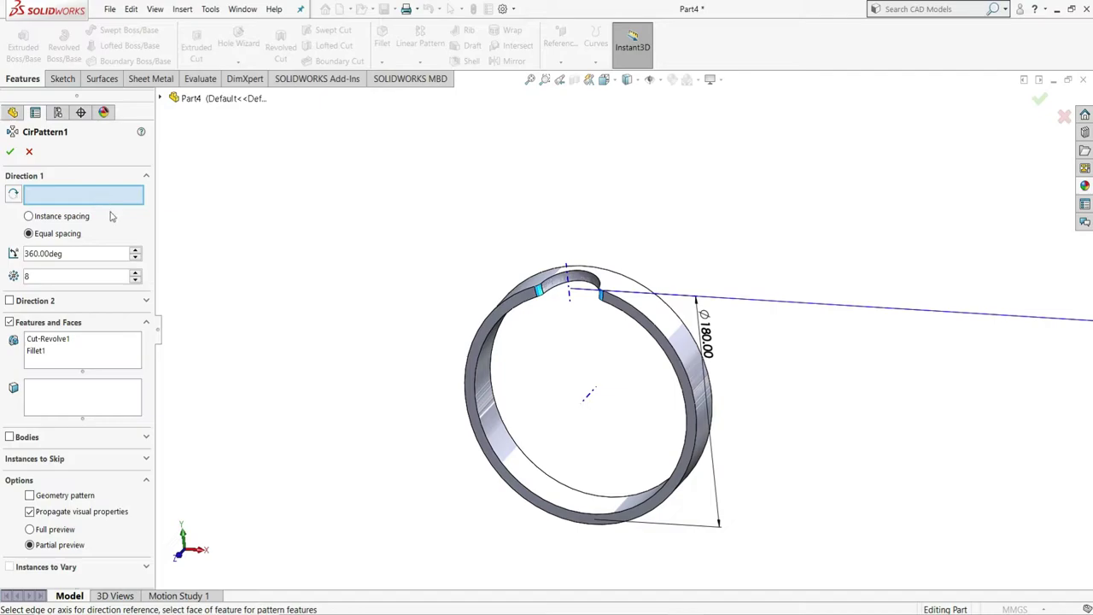
left_click(588, 402)
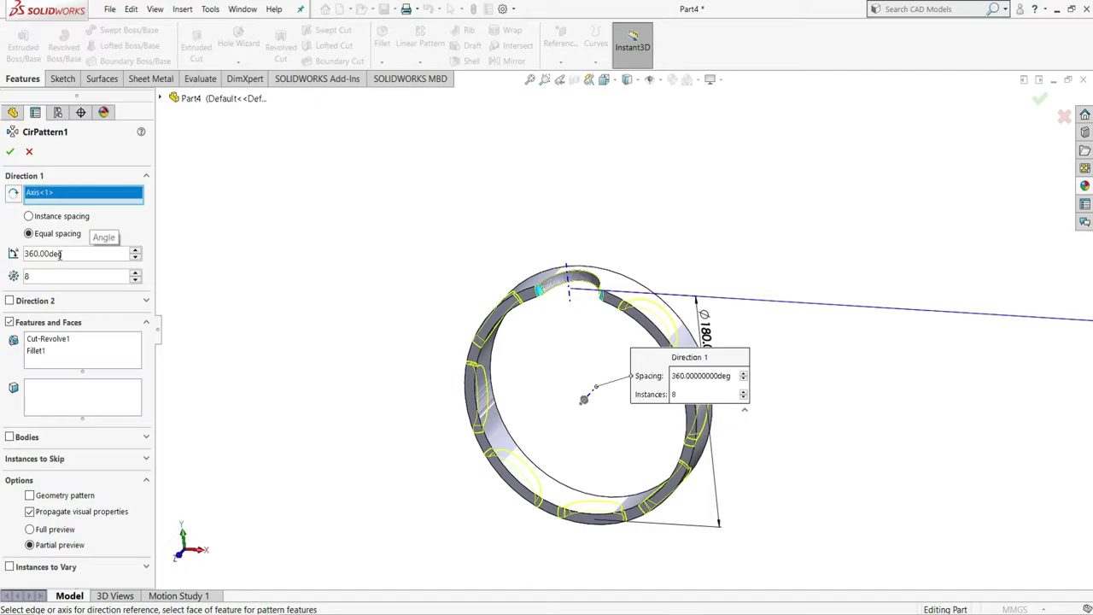
left_click(10, 153)
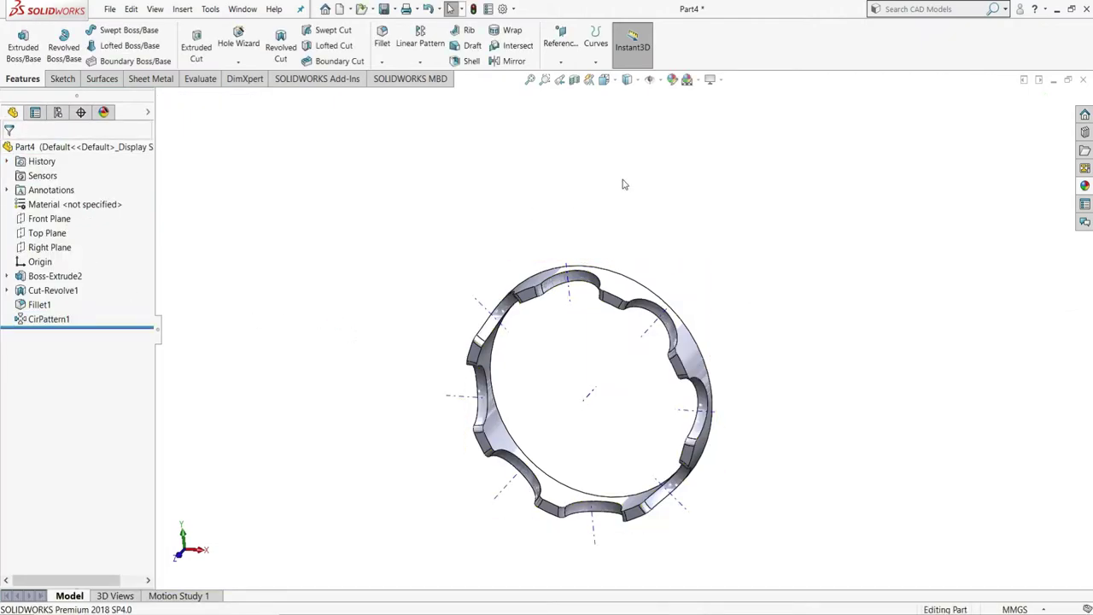
Hide temporary axes and shell the ring to 3 mm, removing three faces including the inner face.
left_click(660, 80)
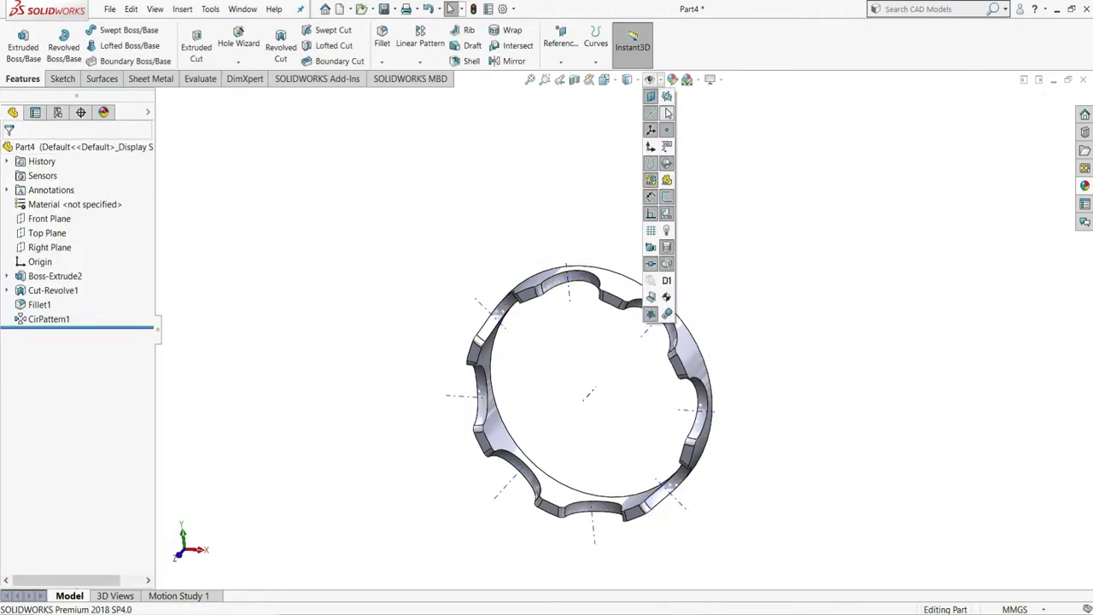
left_click(667, 112)
middle_click_drag(795, 170, 433, 175)
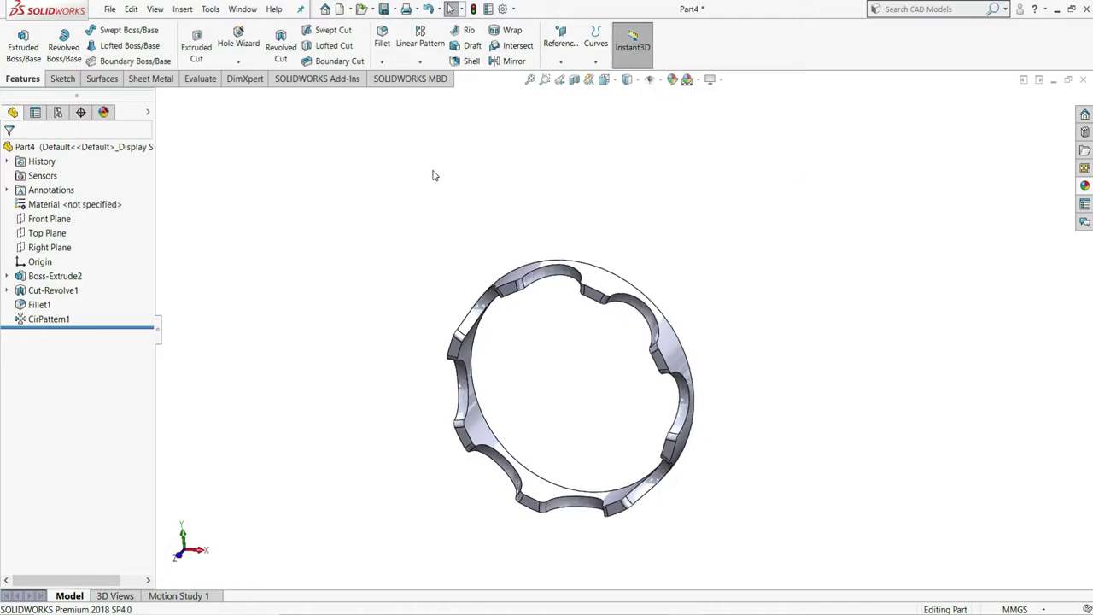
left_click(469, 63)
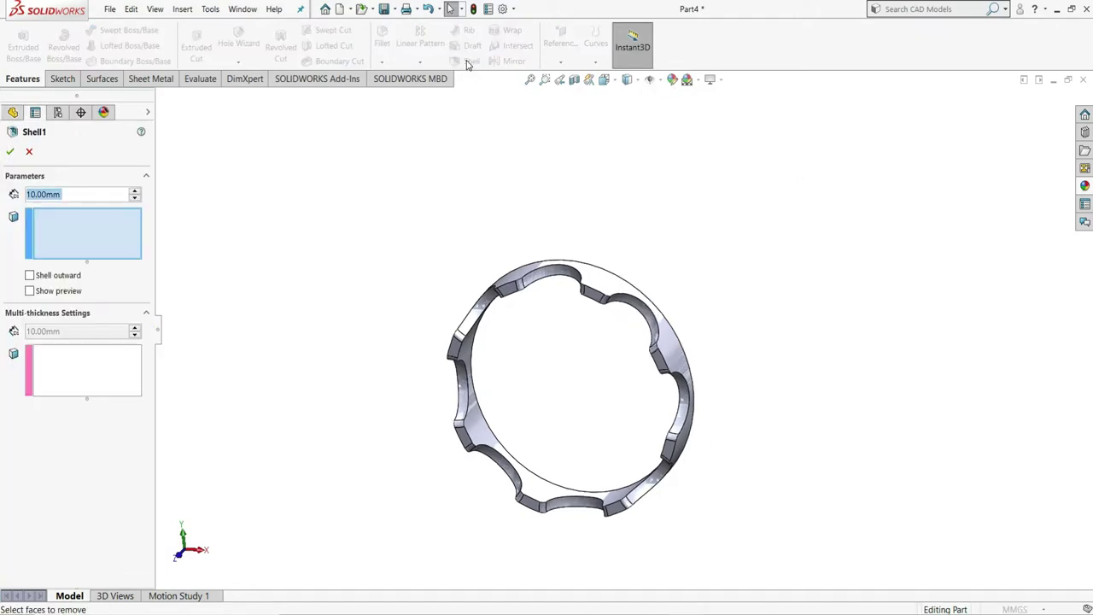
middle_click_drag(765, 295, 694, 292)
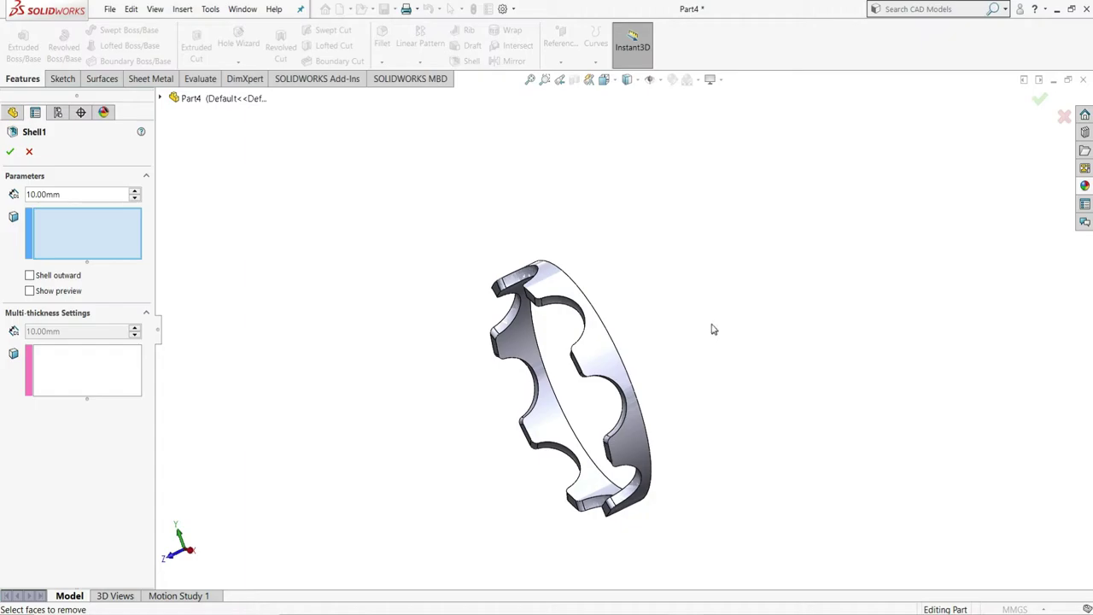
middle_click_drag(714, 329, 619, 371)
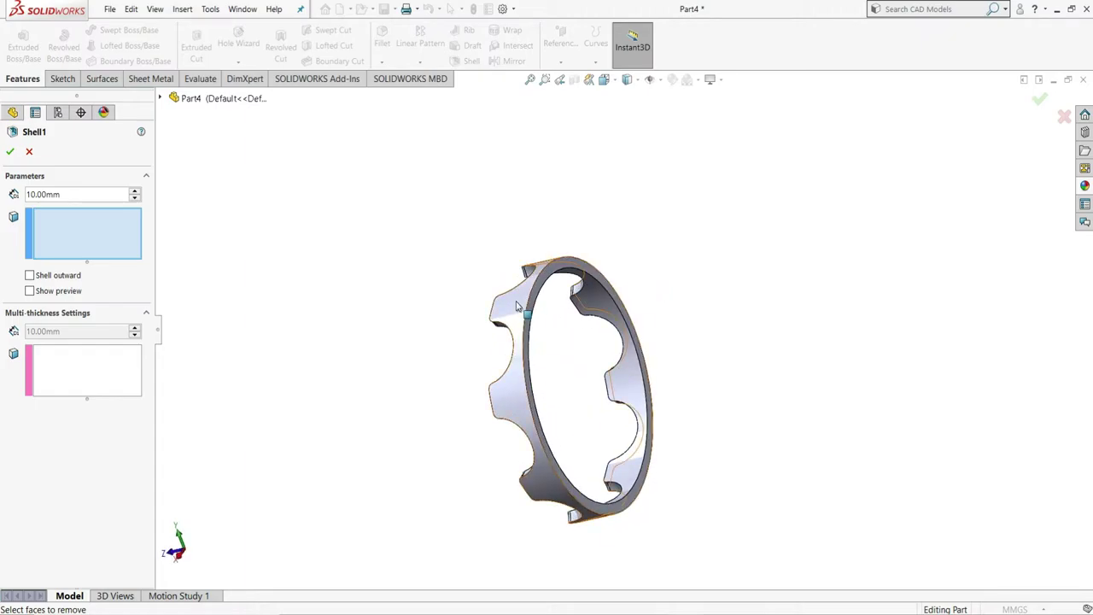
left_click(562, 325)
middle_click_drag(574, 337, 493, 344)
left_click(478, 323)
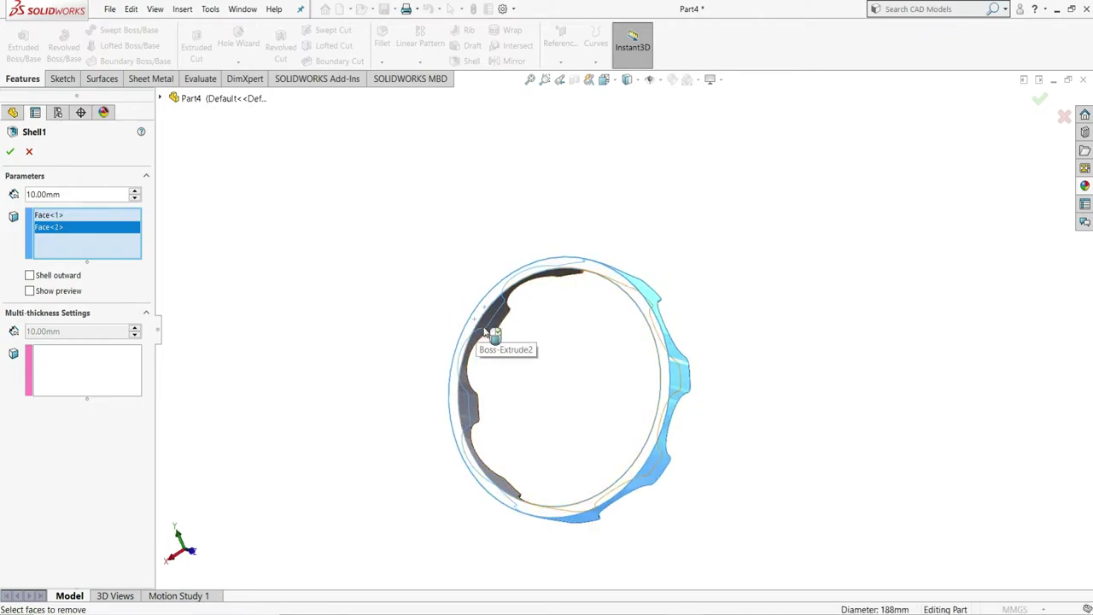
left_click(485, 330)
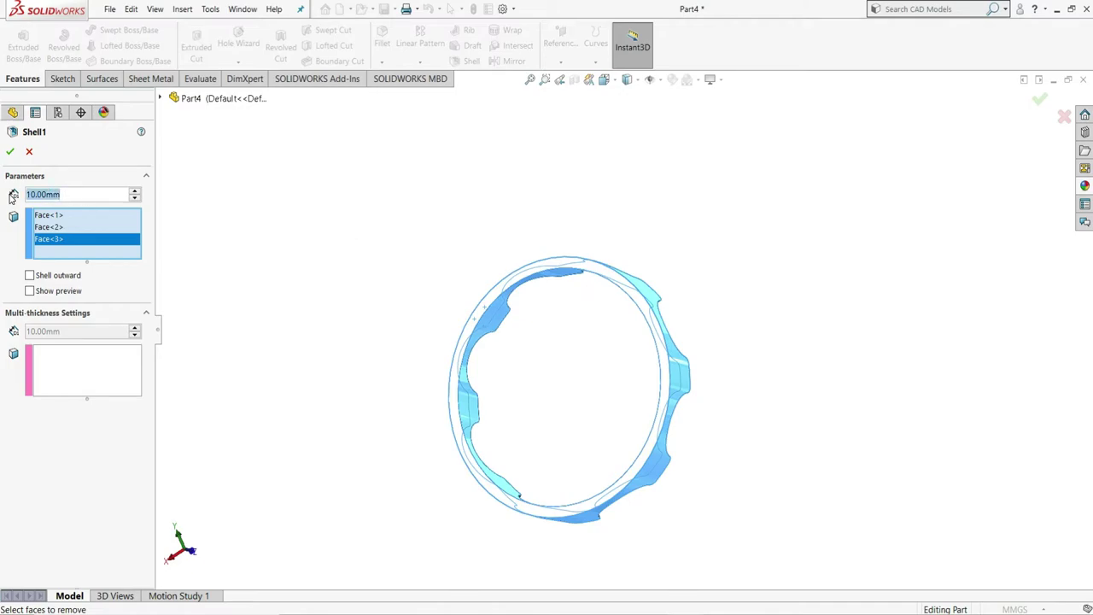
type("3")
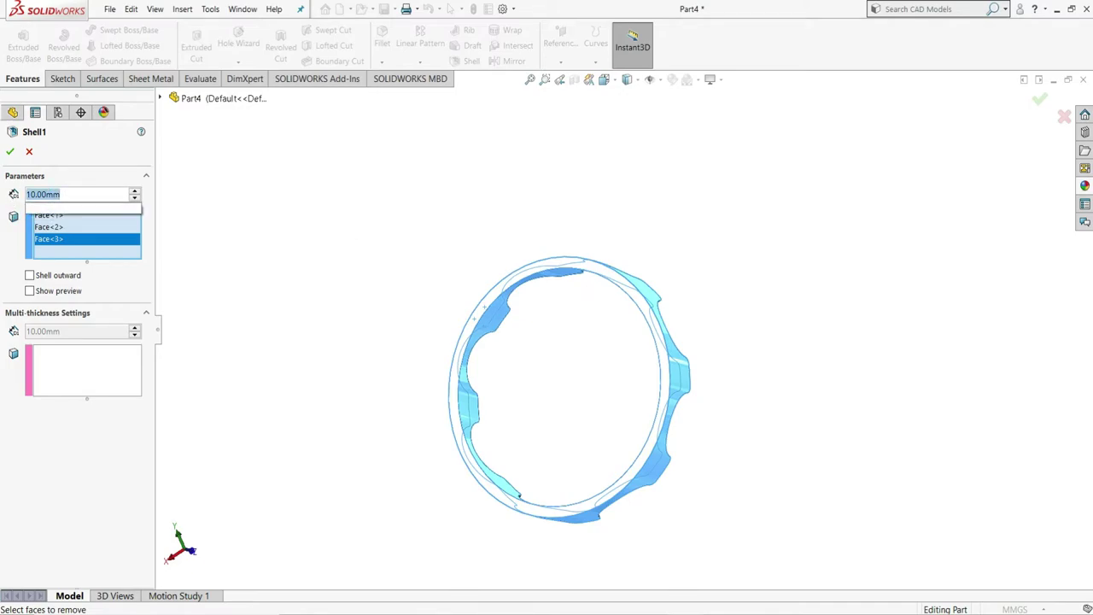
key("Return")
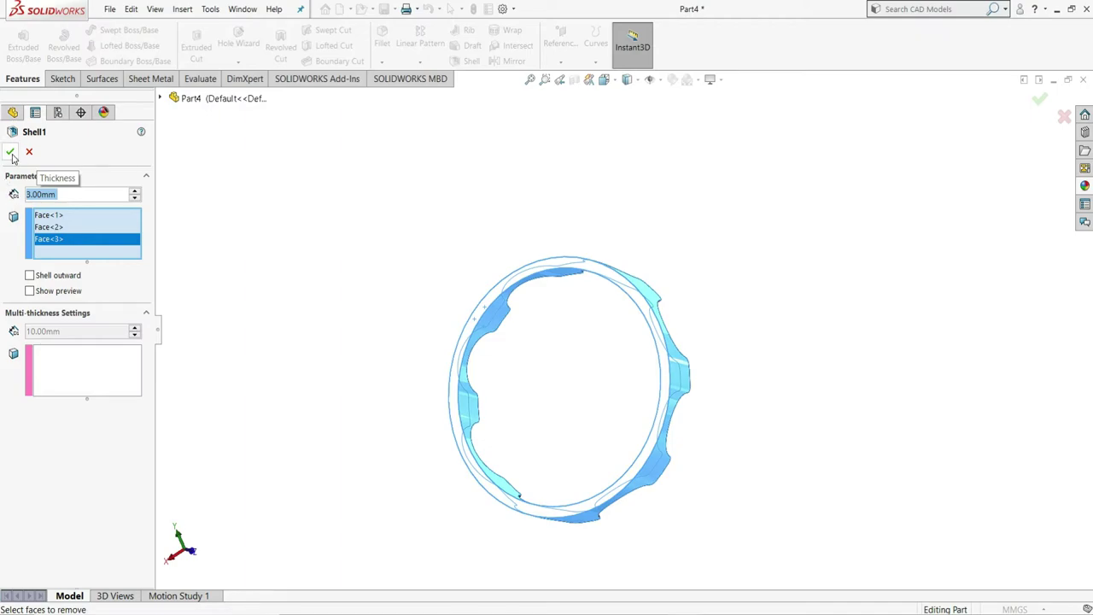
left_click(11, 152)
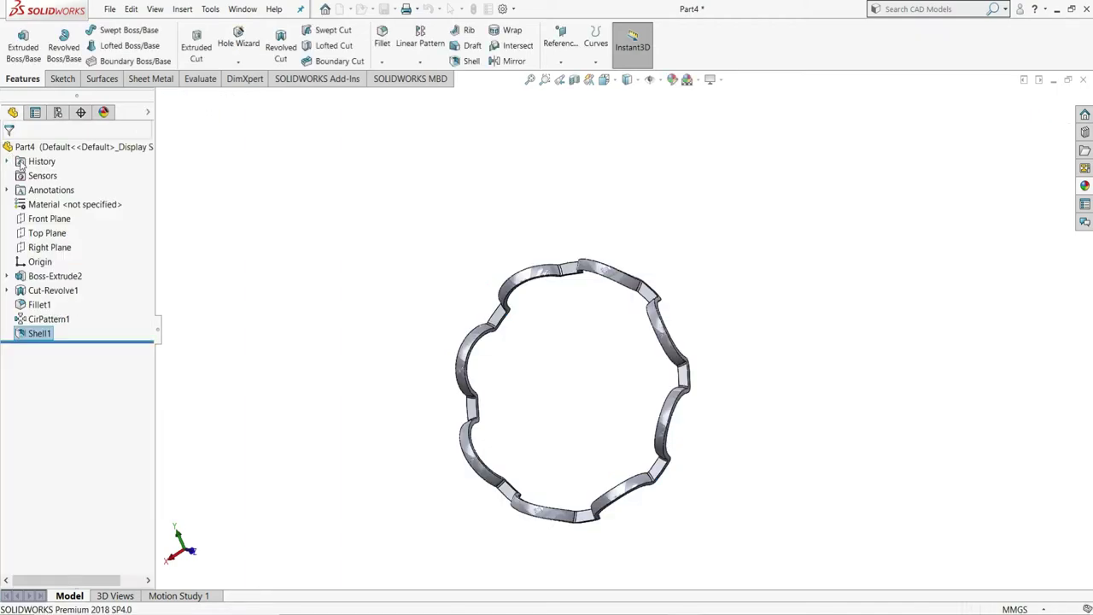
Edit Shell1 to reduce its wall thickness to 2 mm.
middle_click_drag(598, 371, 627, 329)
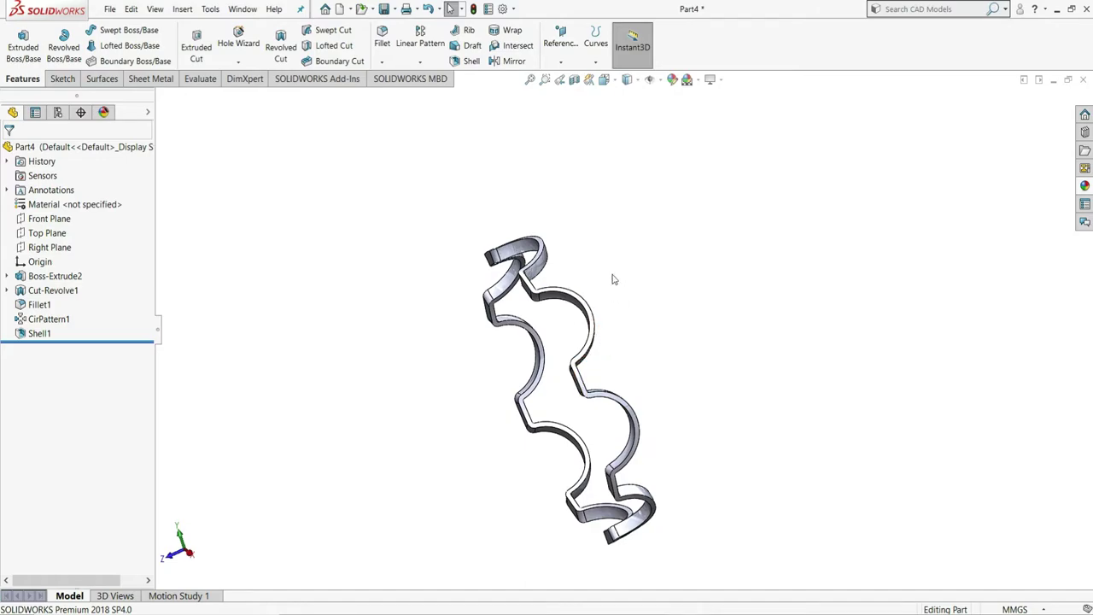
left_click(39, 333)
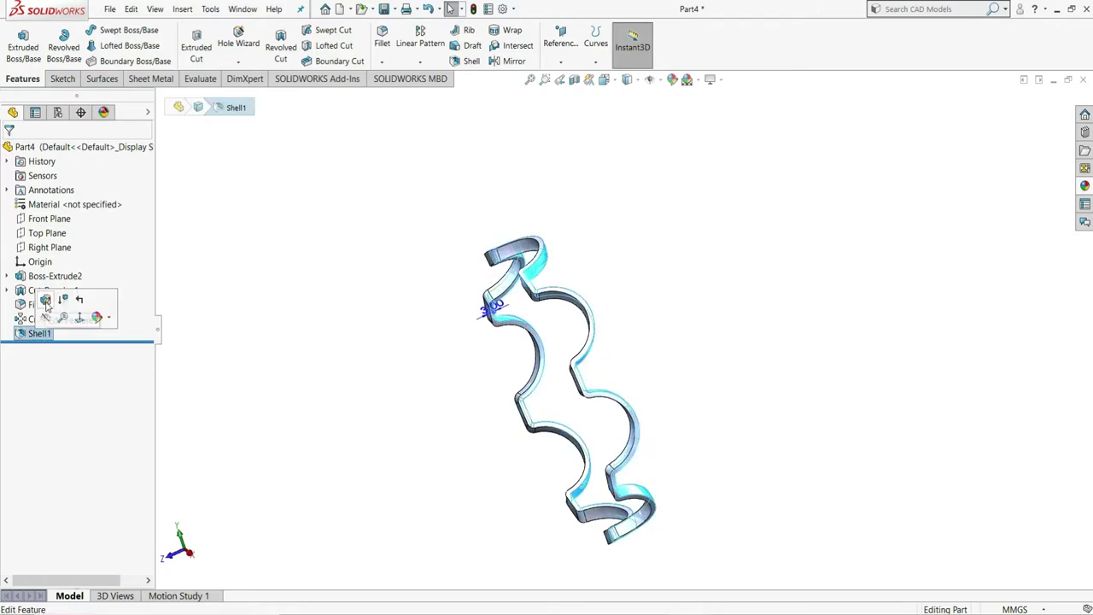
left_click(47, 306)
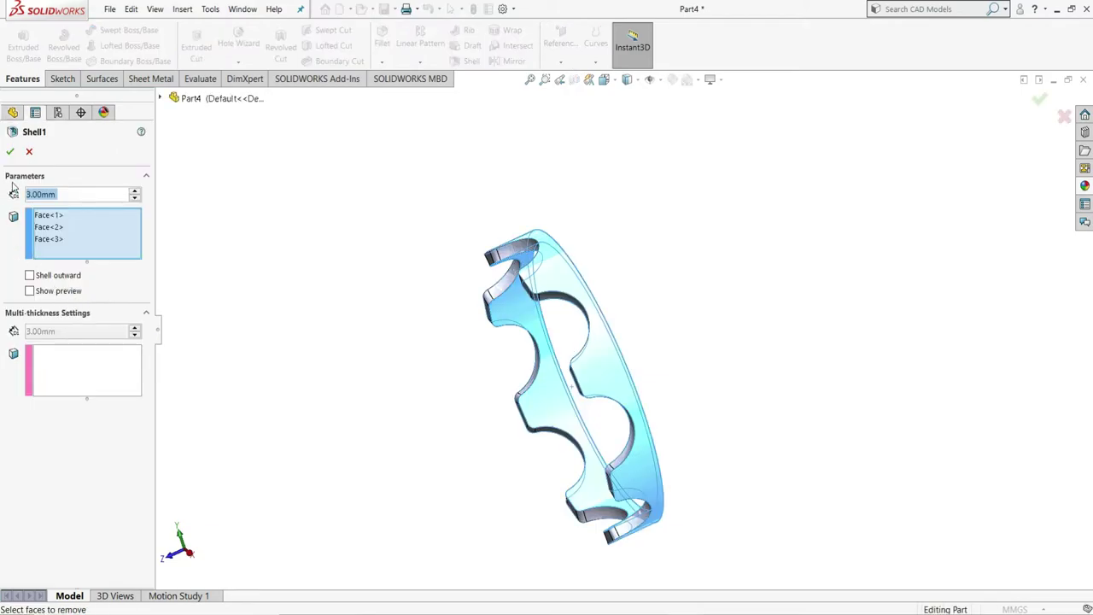
type("2")
key("Return")
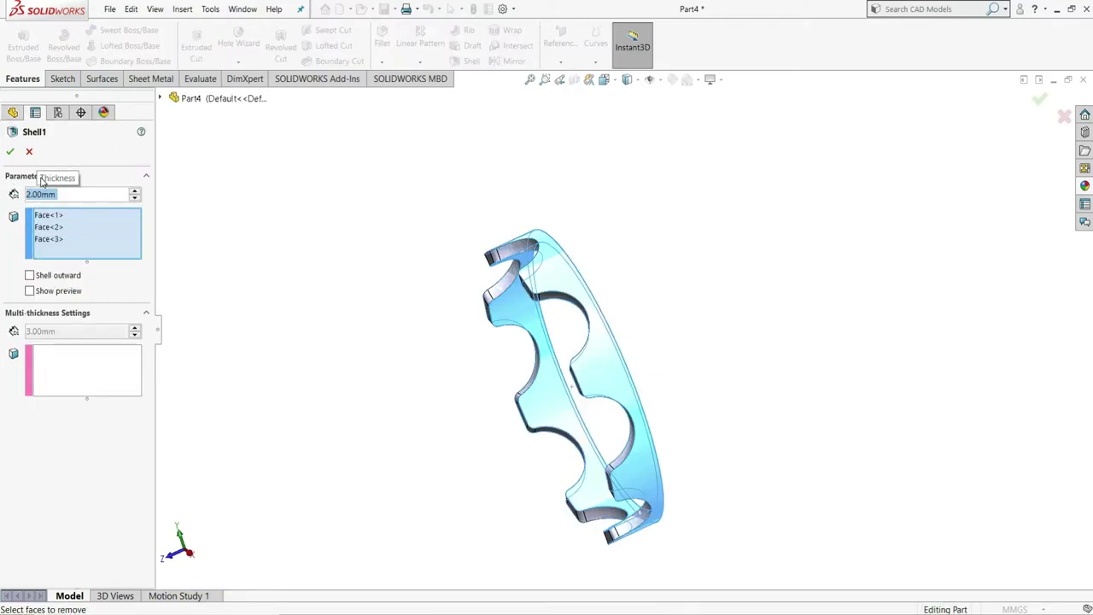
left_click(11, 152)
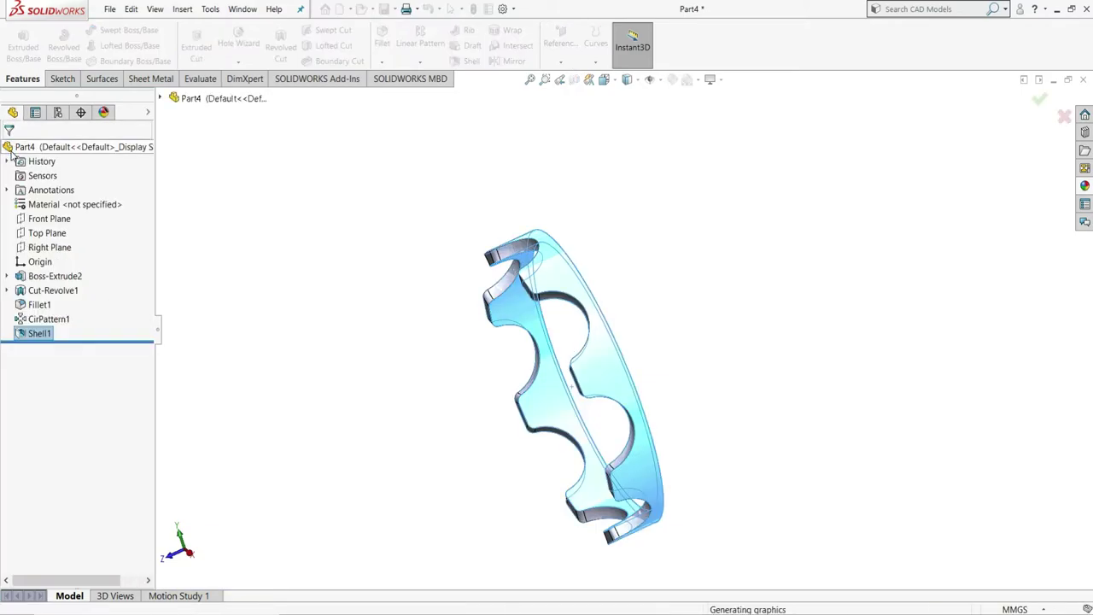
Rotate the cage, then switch to the Front view with Ctrl+1.
left_click(334, 338)
scroll(591, 402, "down", 1)
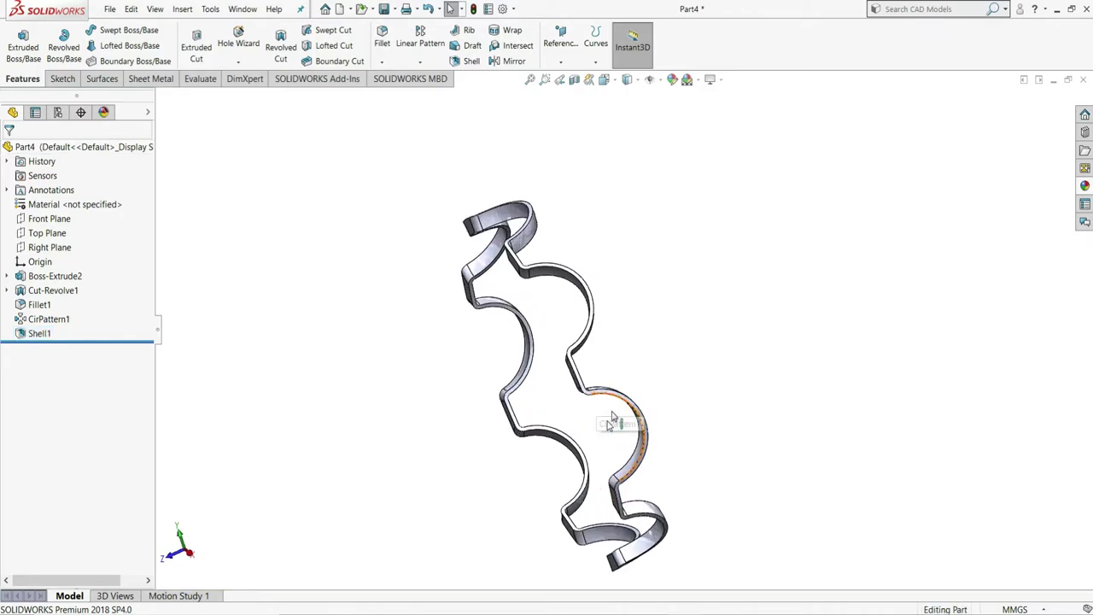
middle_click_drag(559, 367, 720, 290)
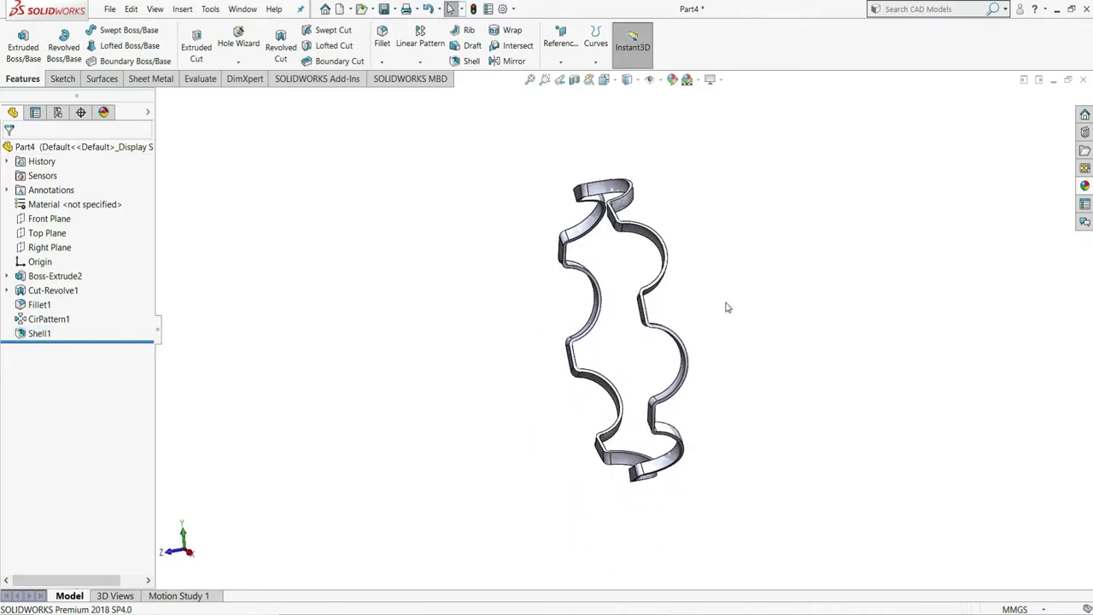
key("ctrl+1")
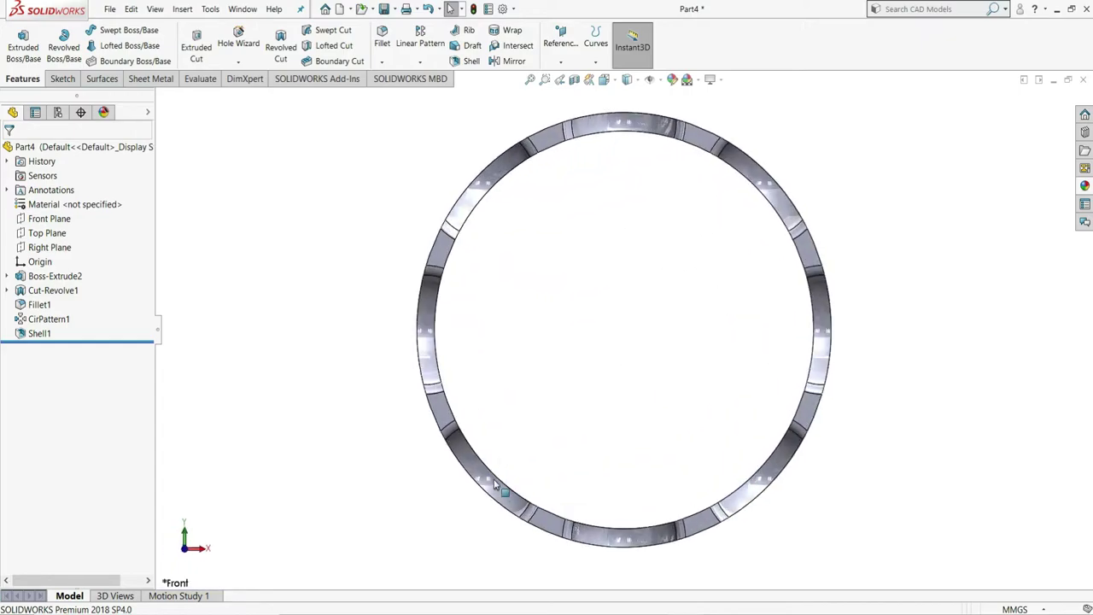
Start a sketch on the ring's front face and draw a vertical centerline up from the origin.
left_click(699, 145)
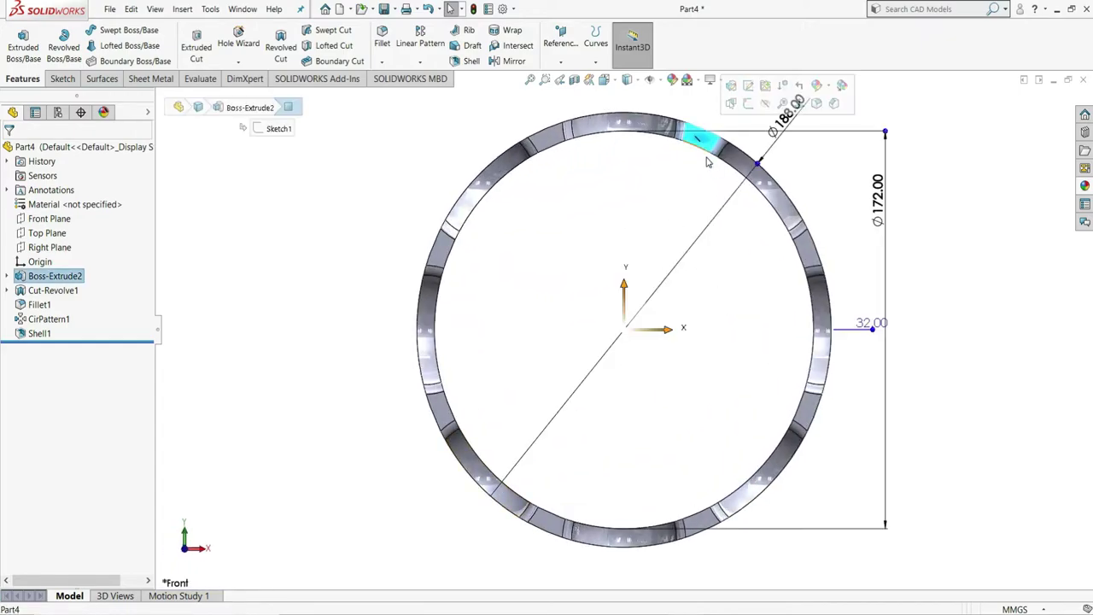
left_click(744, 104)
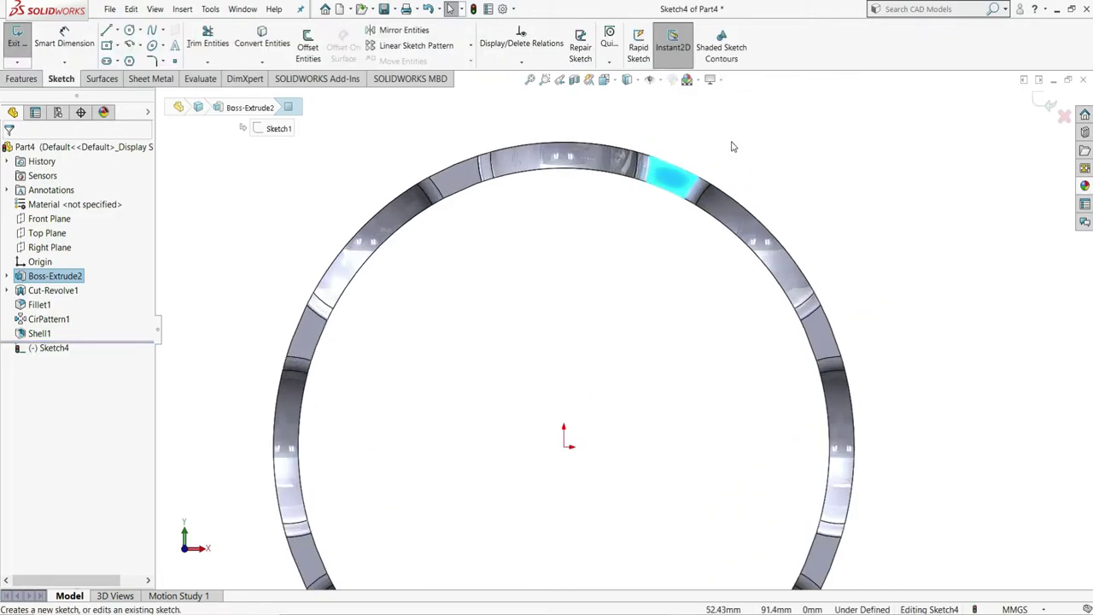
left_click(118, 30)
left_click(135, 61)
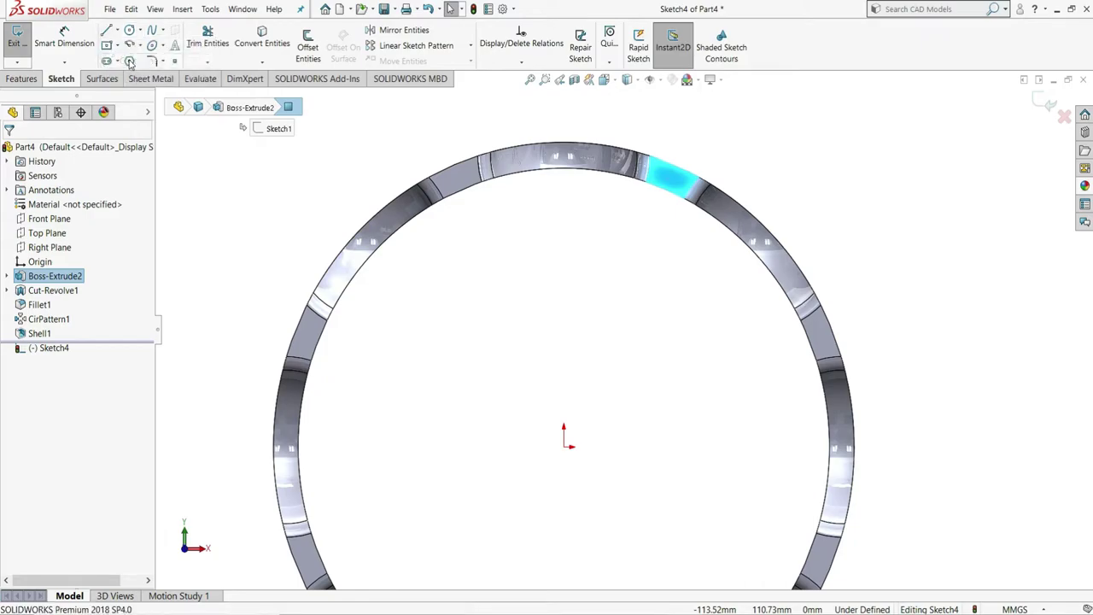
left_click(566, 445)
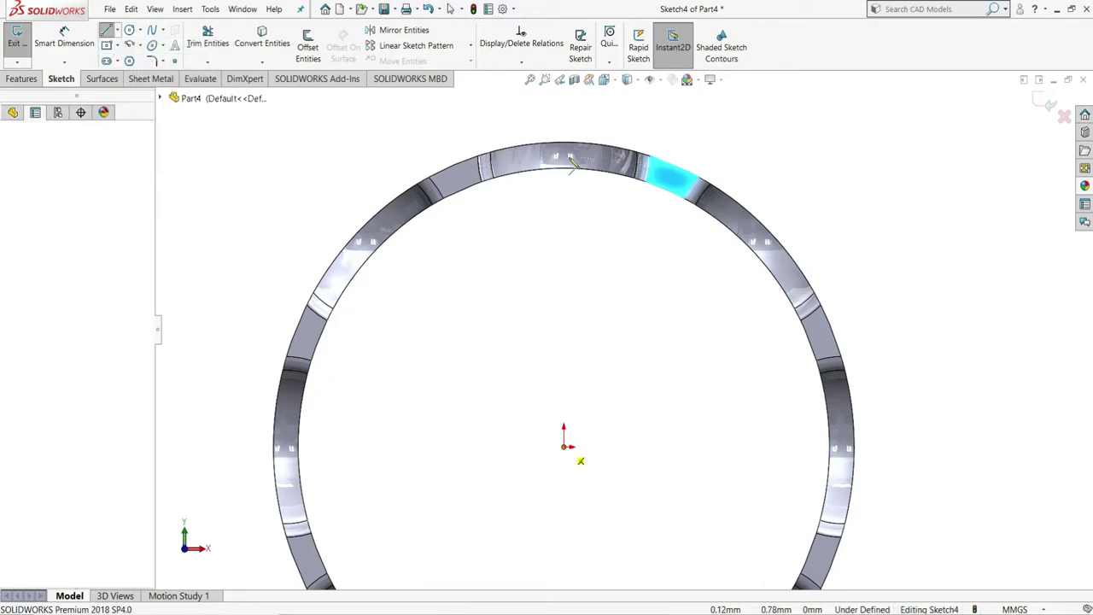
left_click(563, 115)
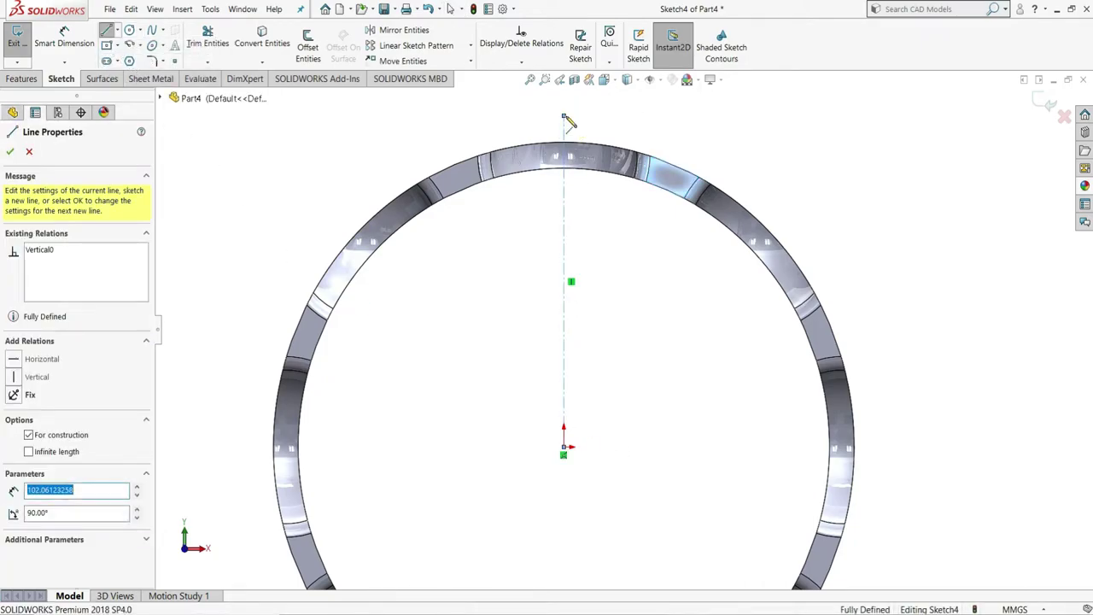
right_click(575, 126)
left_click(603, 127)
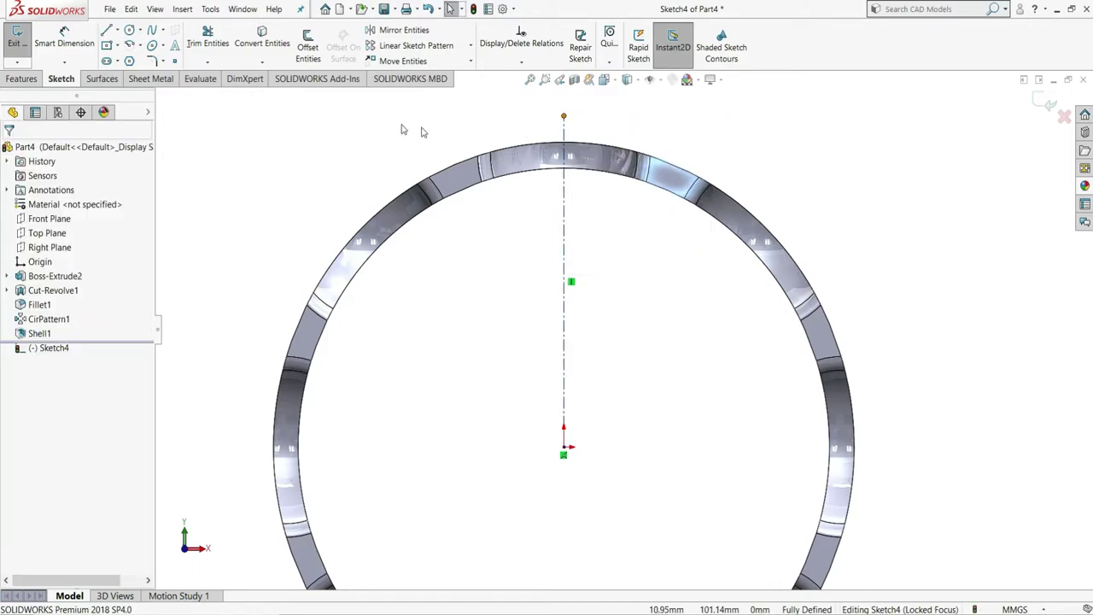
Draw a second centerline from the origin slanting up to the right.
left_click(117, 30)
left_click(135, 60)
left_click(564, 446)
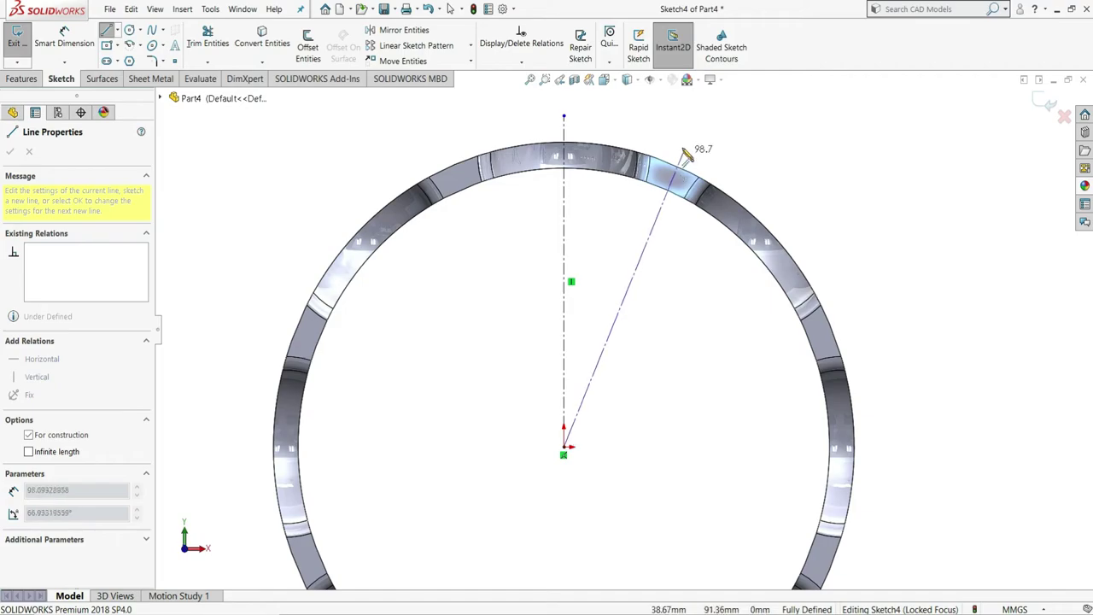
right_click(683, 146)
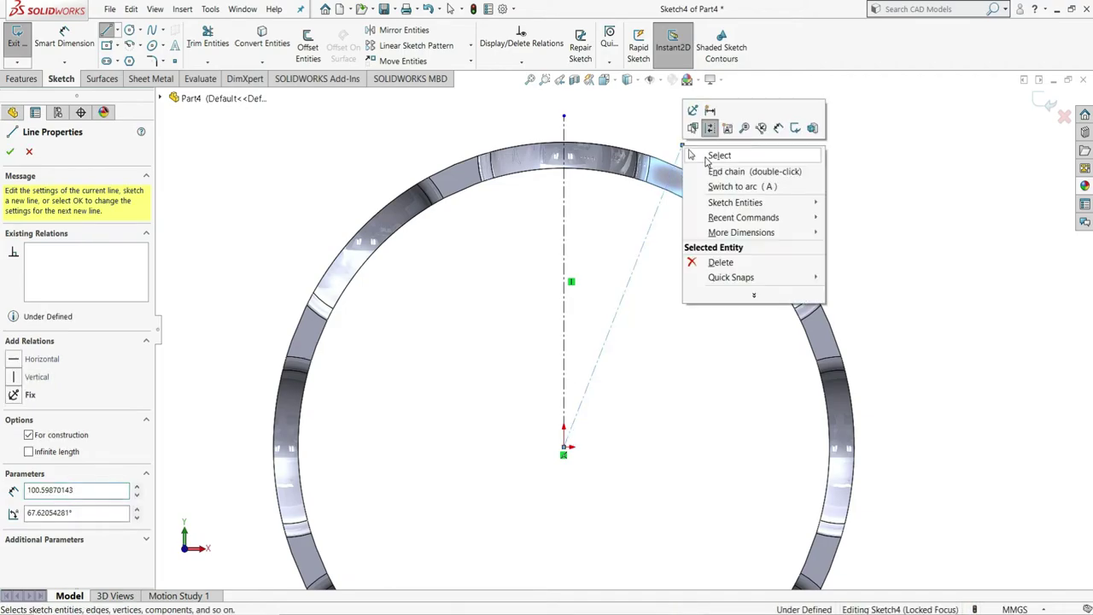
left_click(707, 158)
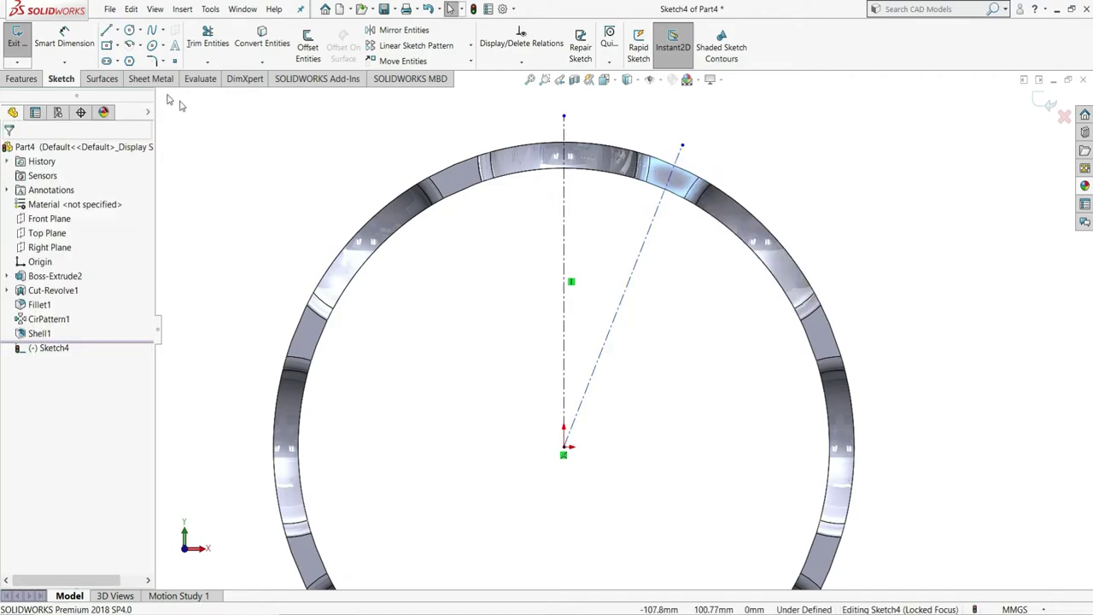
Dimension the angle between the vertical and slanted centerlines as 22.5°.
left_click(60, 40)
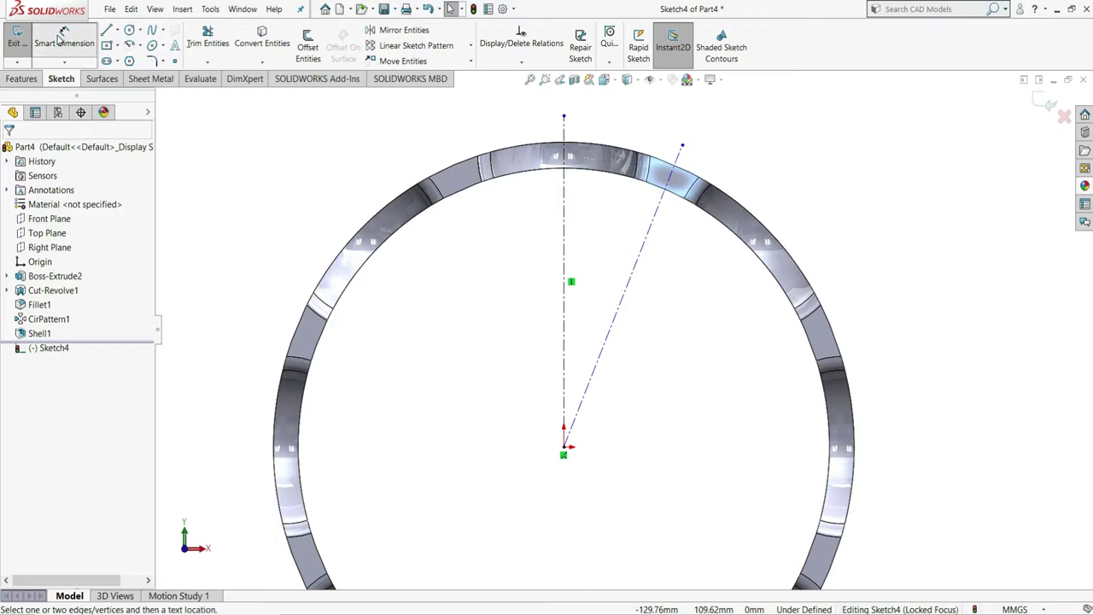
left_click(563, 261)
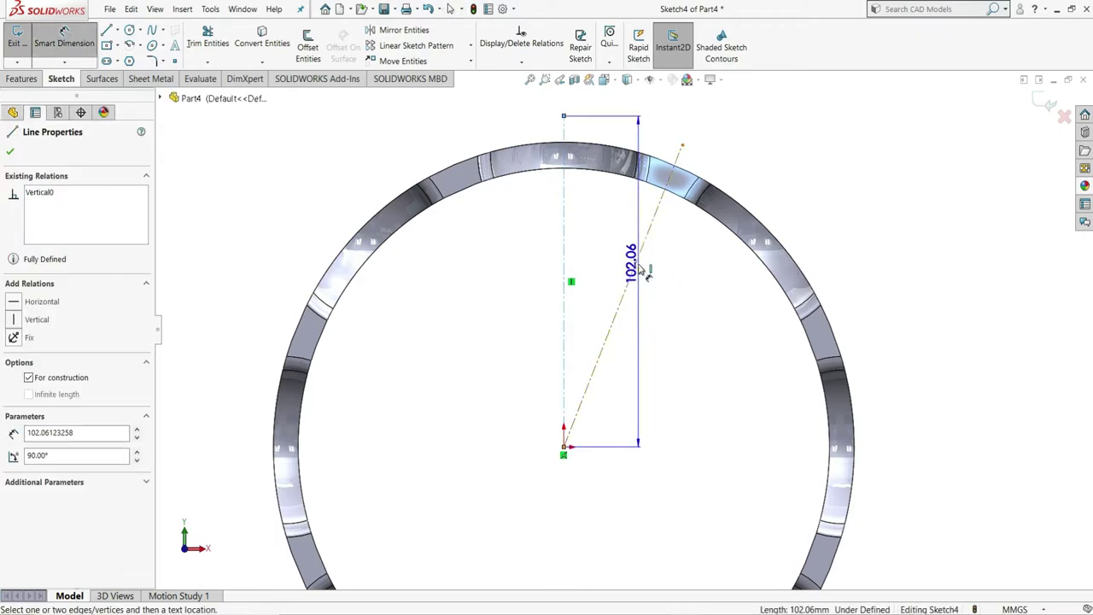
left_click(635, 263)
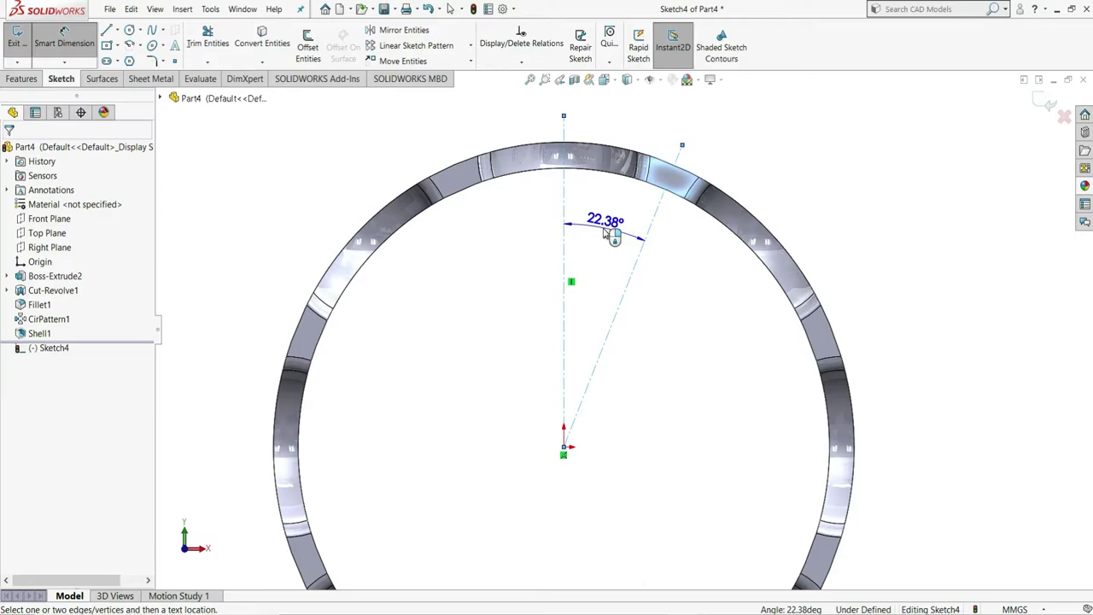
left_click(614, 237)
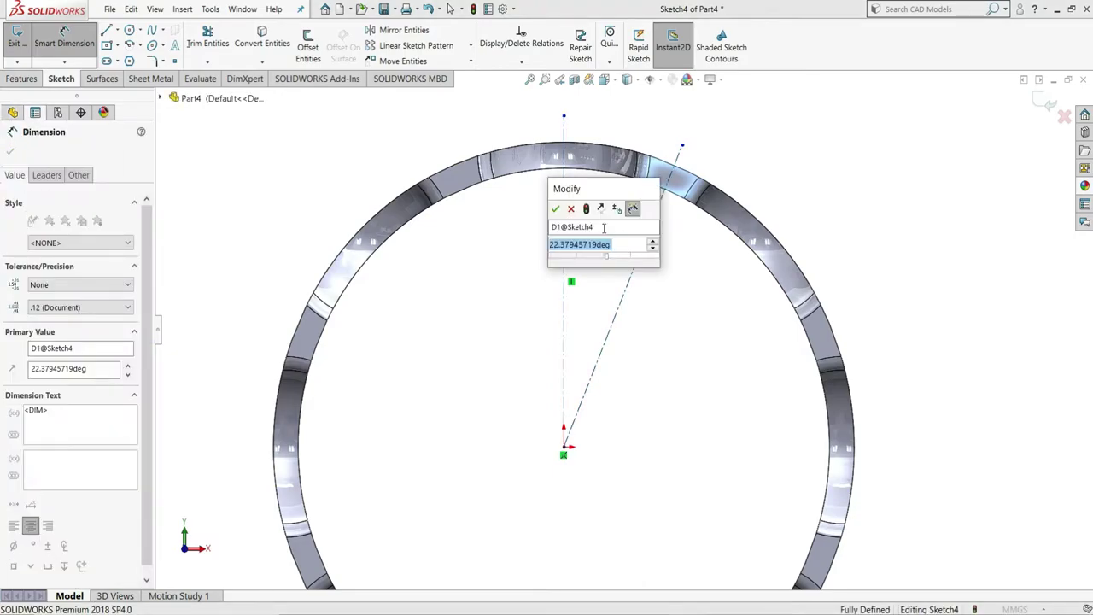
type("22.5")
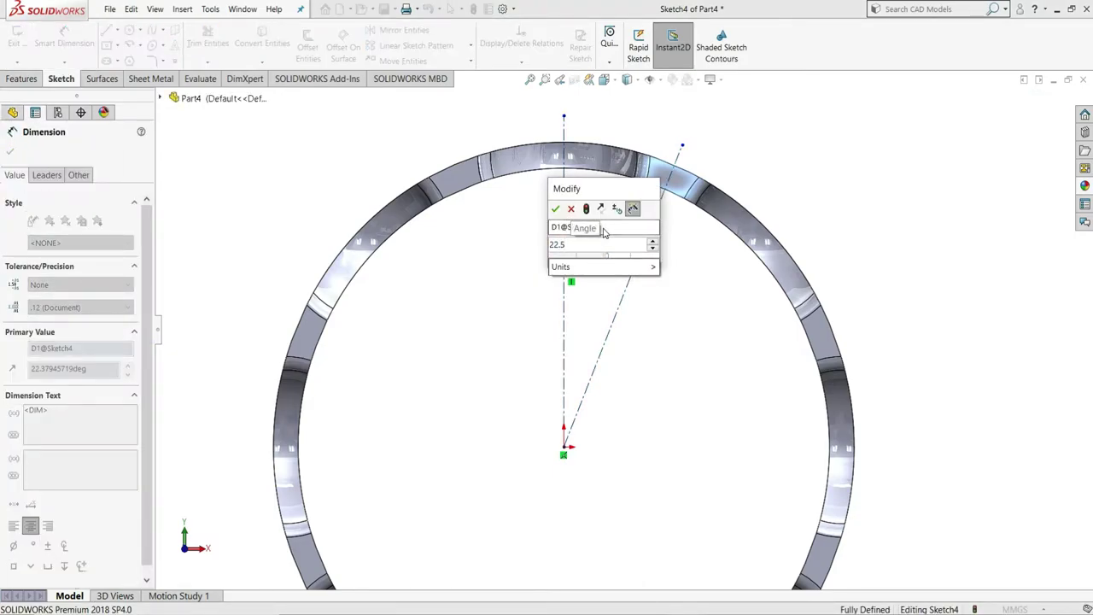
key("Return")
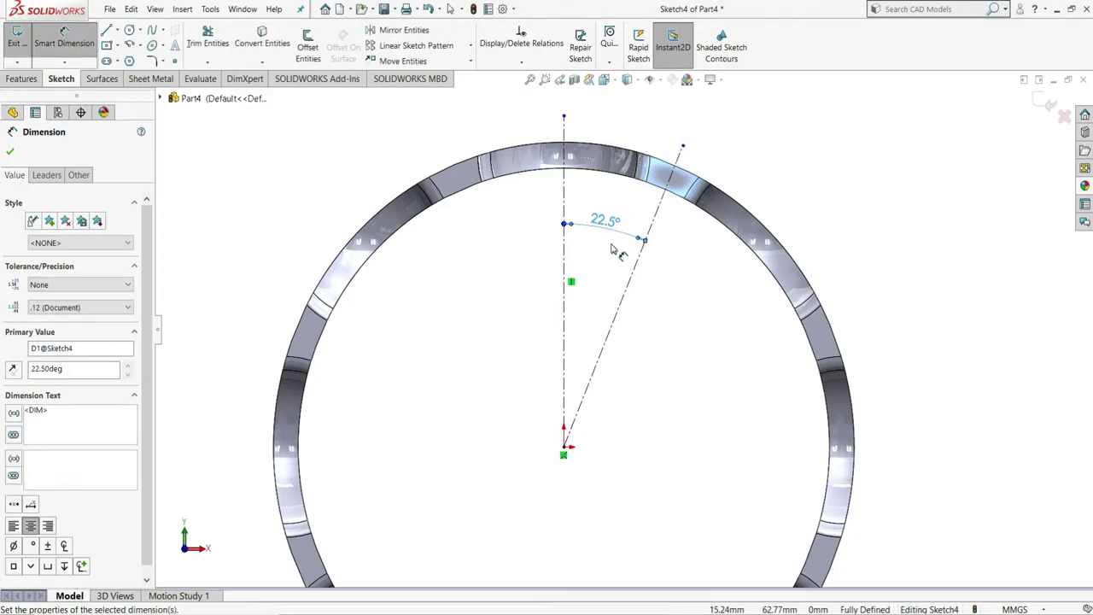
right_click(613, 246)
left_click(646, 284)
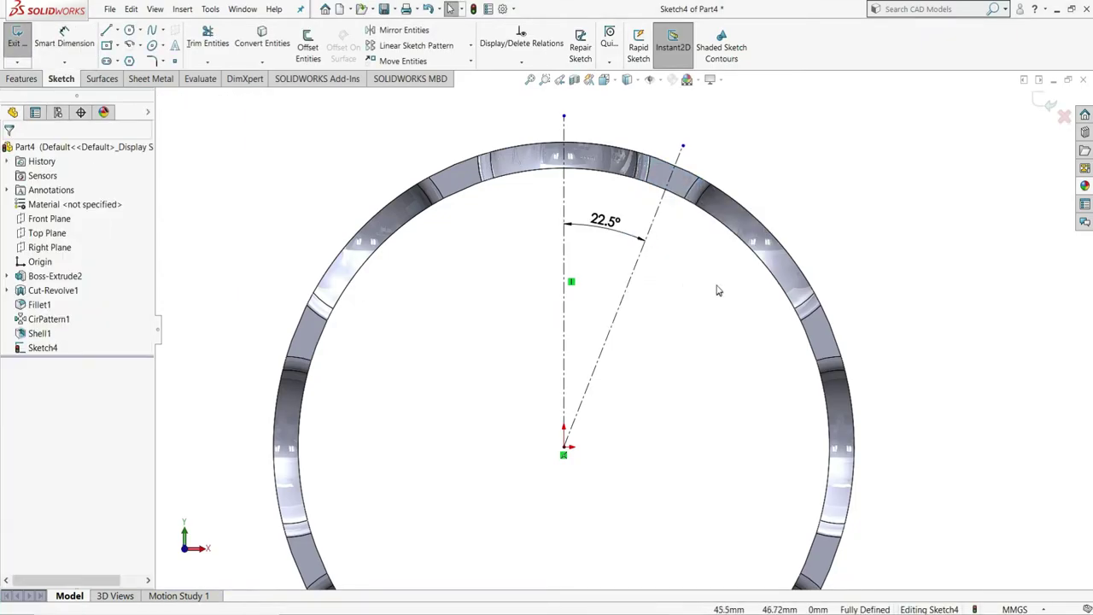
left_click(8, 292)
Convert the ring's arc from Sketch2 of Cut-Revolve1 into the new sketch.
left_click(46, 306)
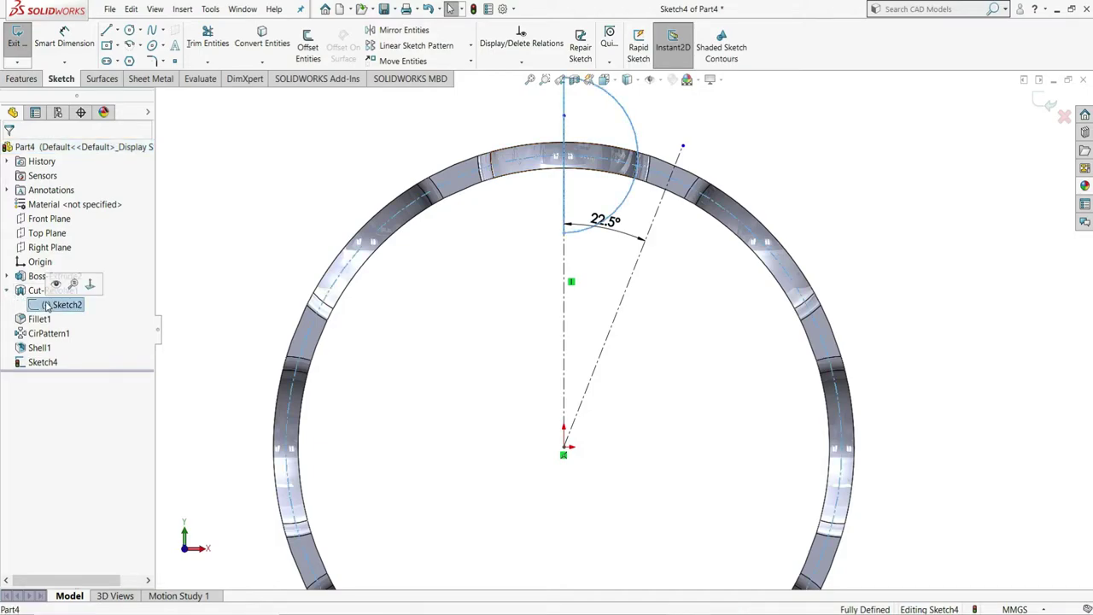
left_click(56, 285)
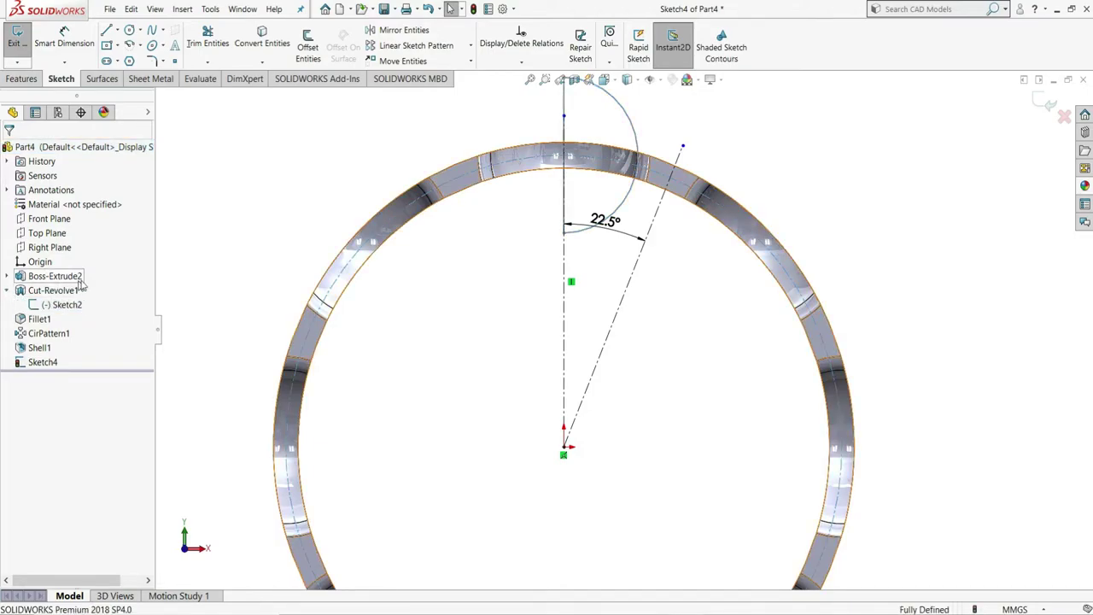
left_click(458, 183)
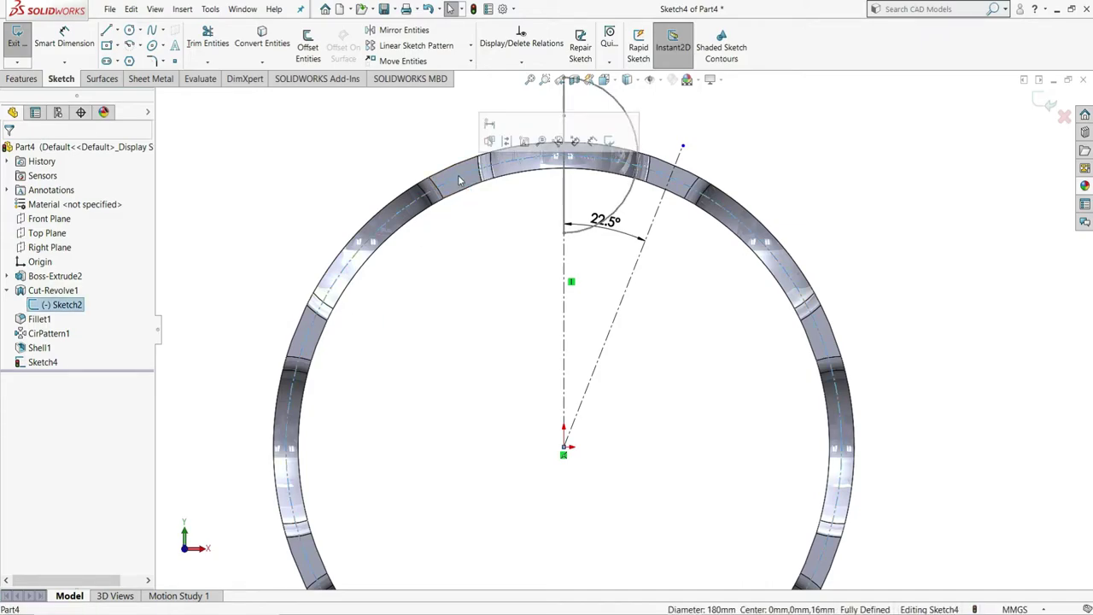
left_click(255, 48)
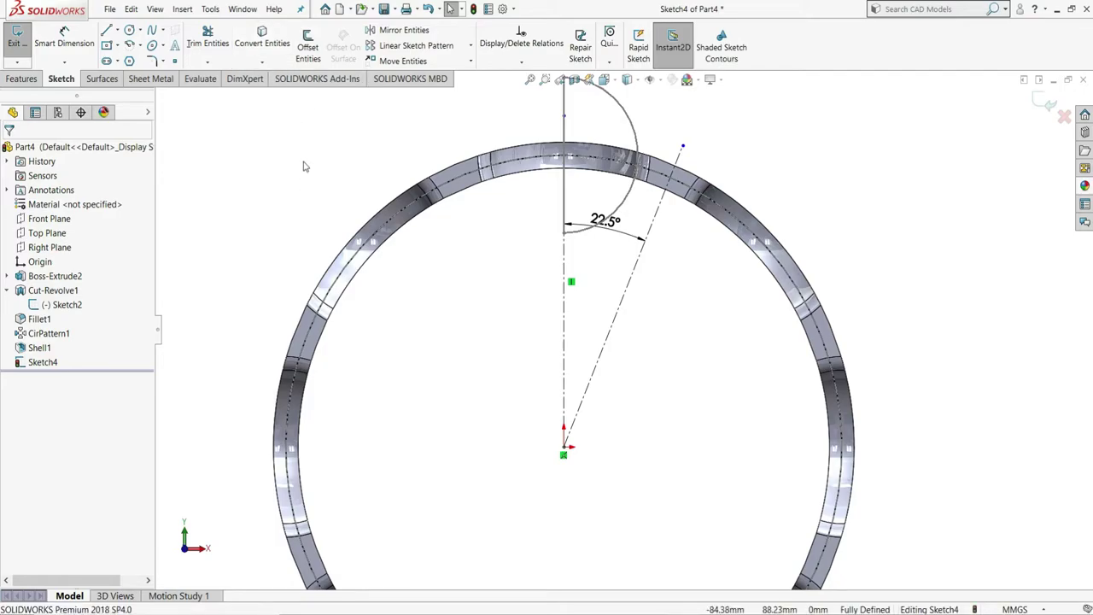
left_click(66, 305)
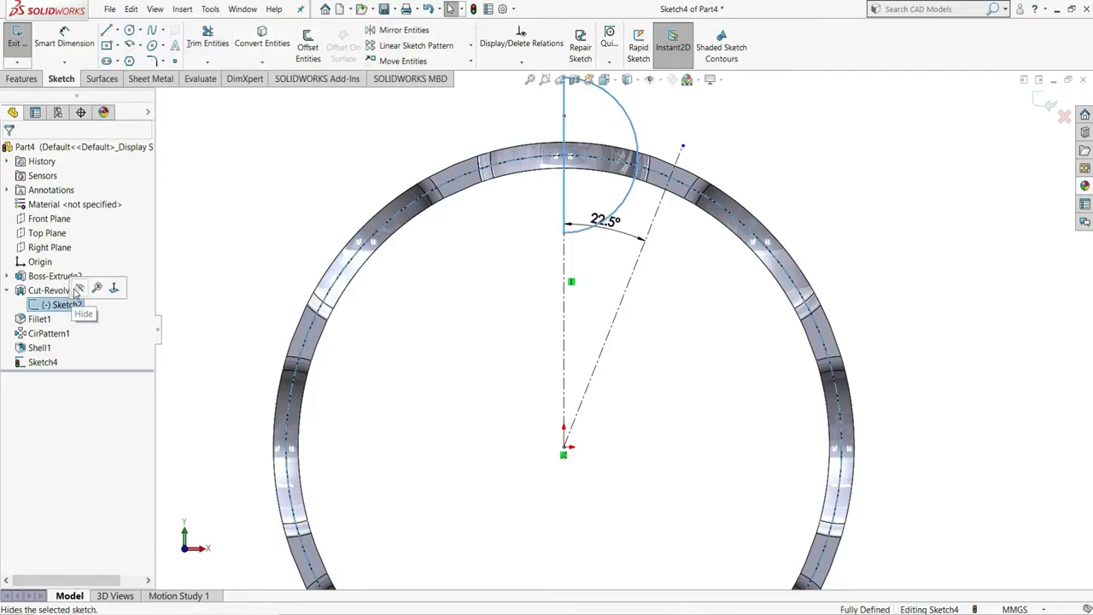
key("Escape")
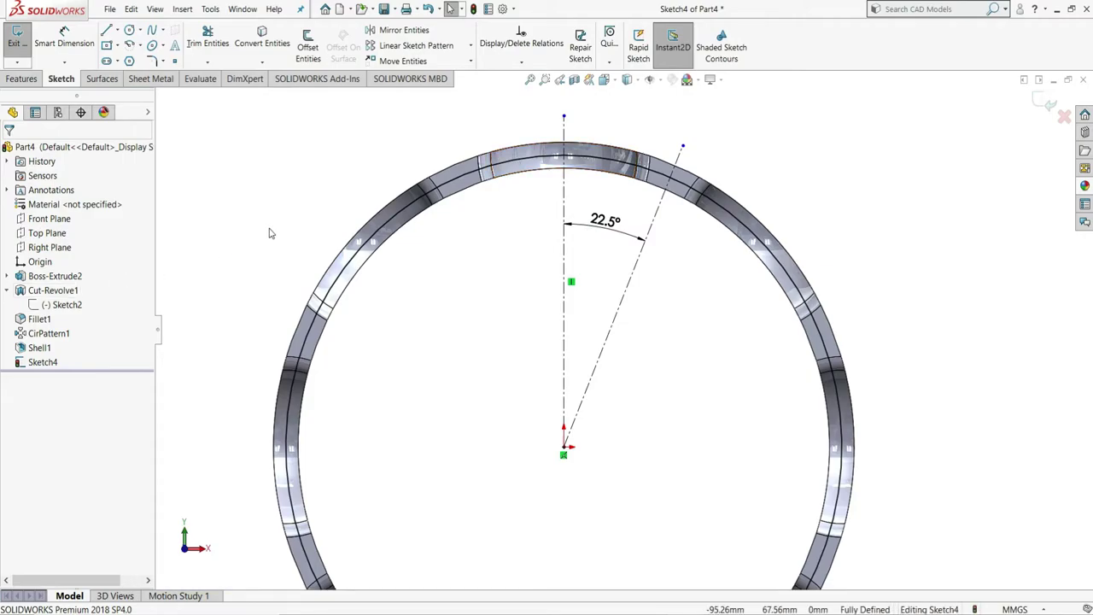
Draw a small circle centred where the converted arc meets the 22.5° centerline.
left_click(130, 33)
scroll(689, 179, "down", 2)
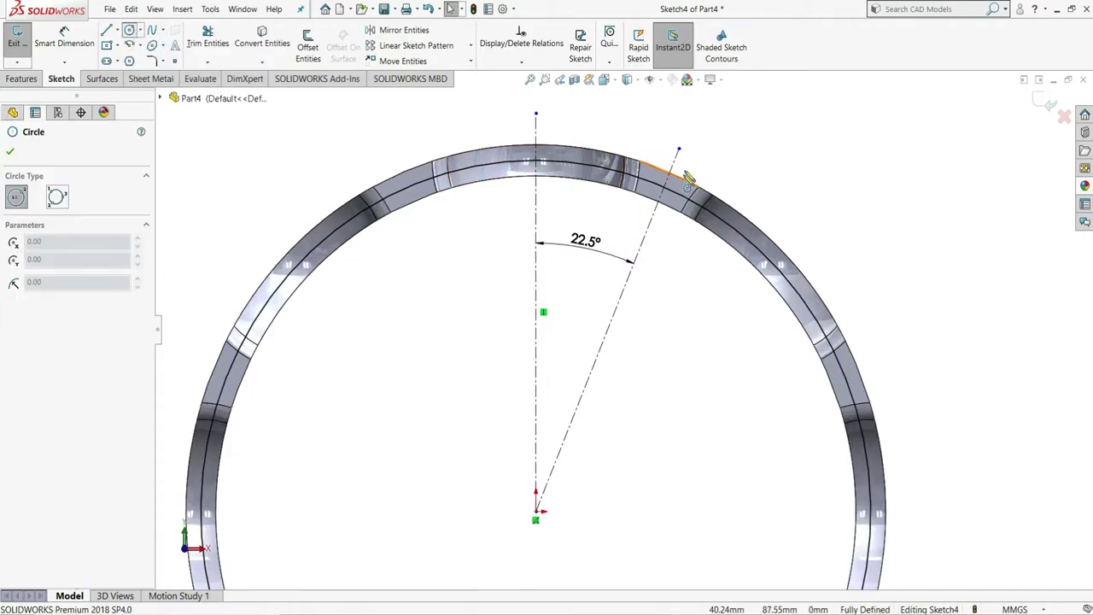
scroll(689, 179, "down", 2)
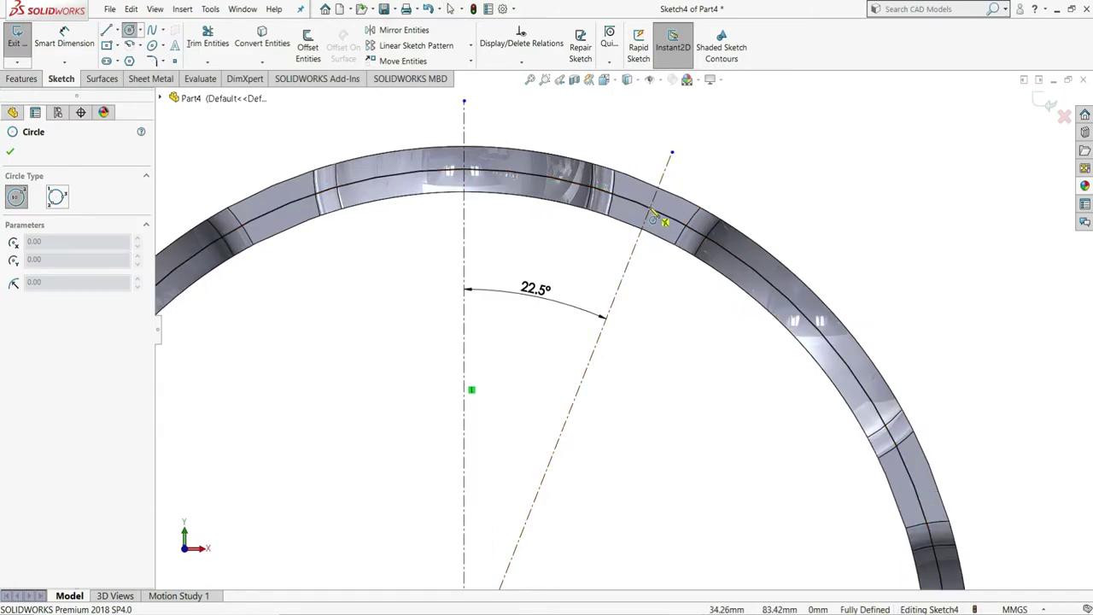
mouse_move(652, 214)
left_mouse_down()
mouse_move(663, 219)
mouse_move(668, 205)
left_mouse_up()
right_click(667, 203)
left_click(701, 210)
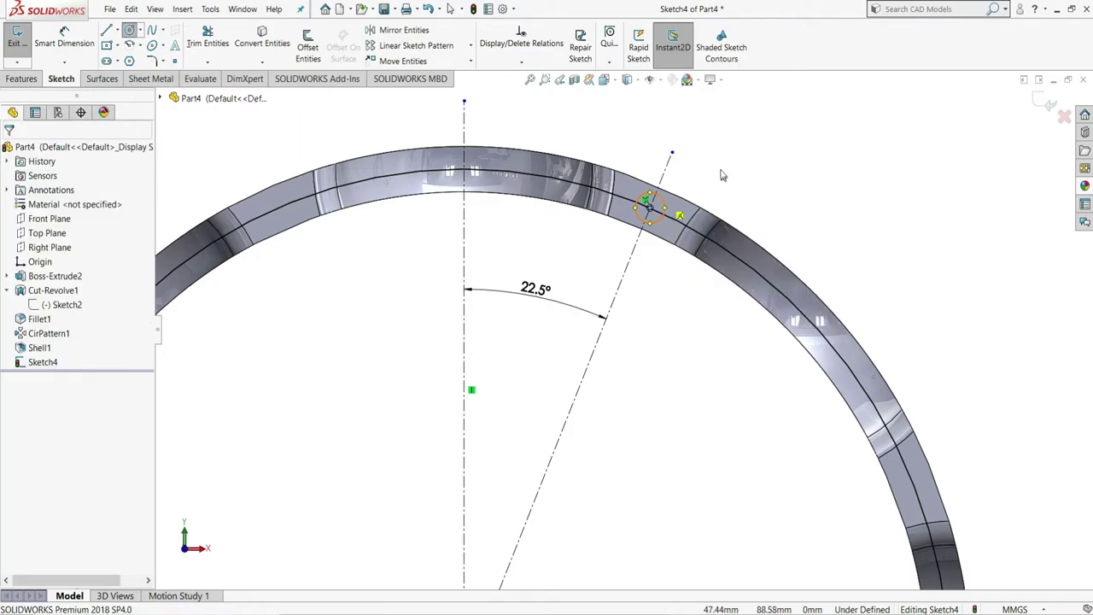
scroll(722, 175, "down", 3)
scroll(649, 249, "down", 3)
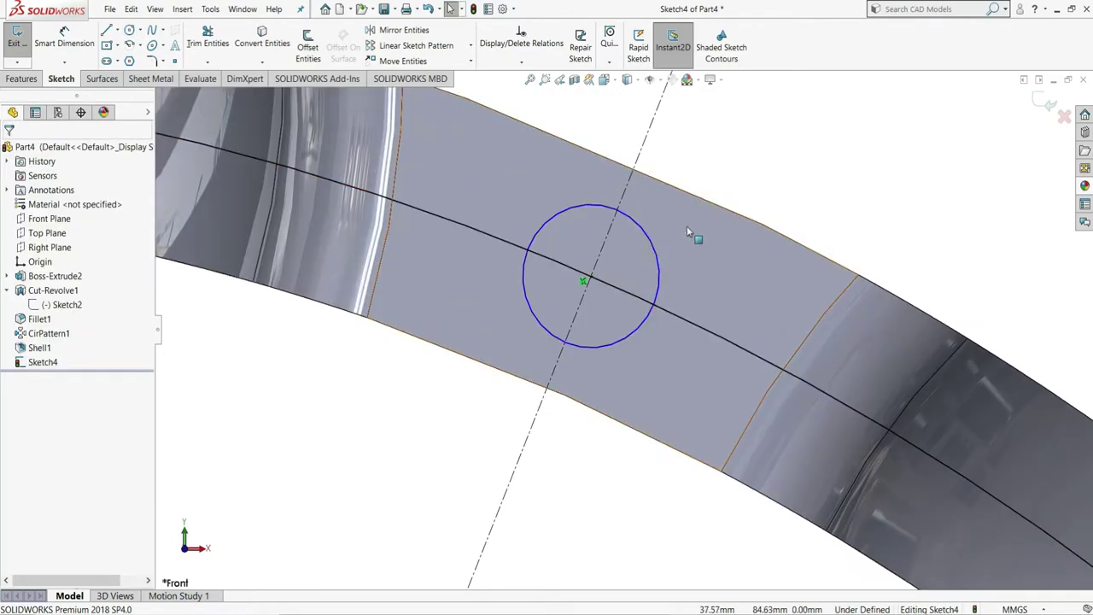
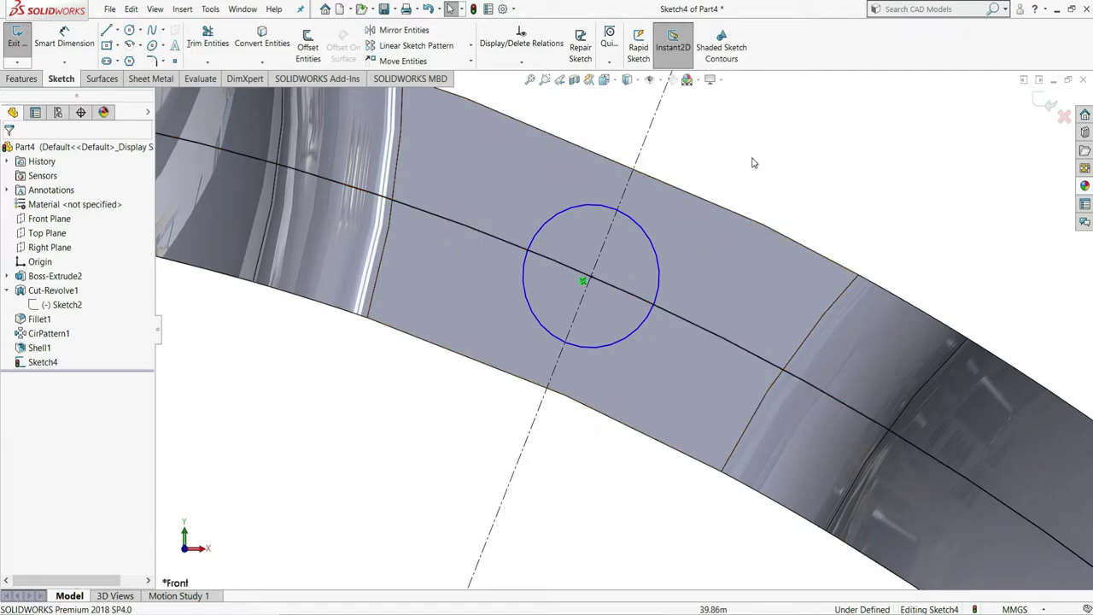
Dimension the small circle on the cage ring to a 4 mm diameter.
left_click(64, 38)
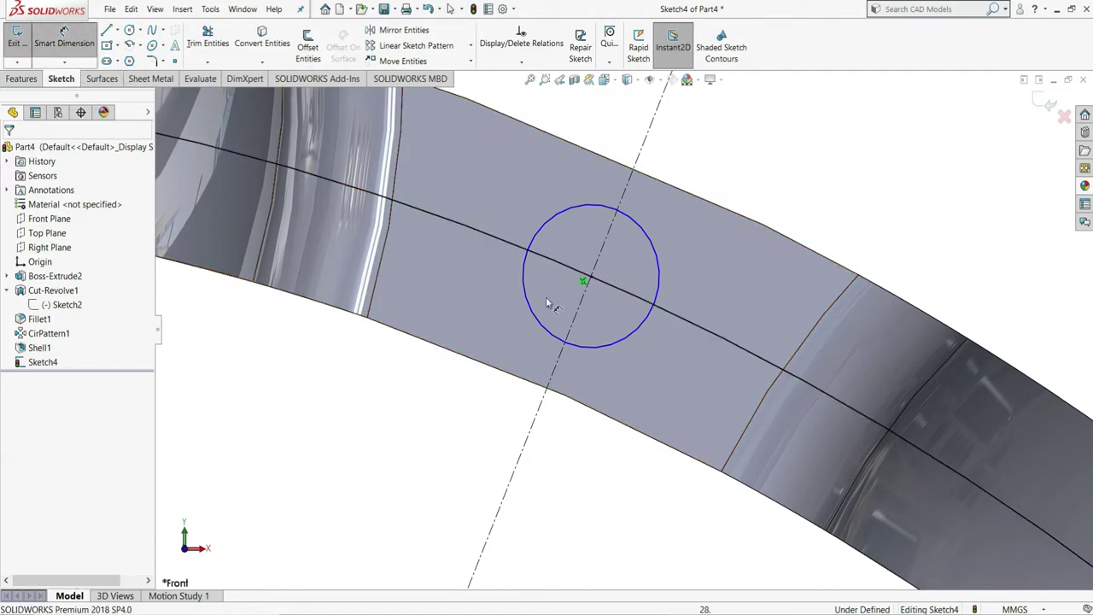
left_click(655, 242)
left_click(744, 182)
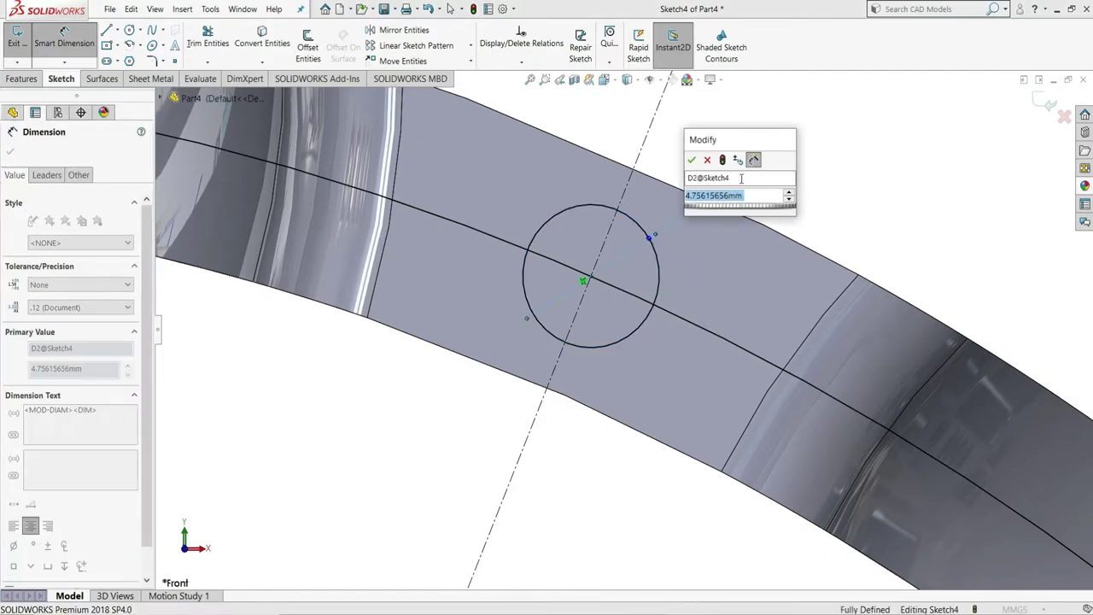
type("4")
key("Return")
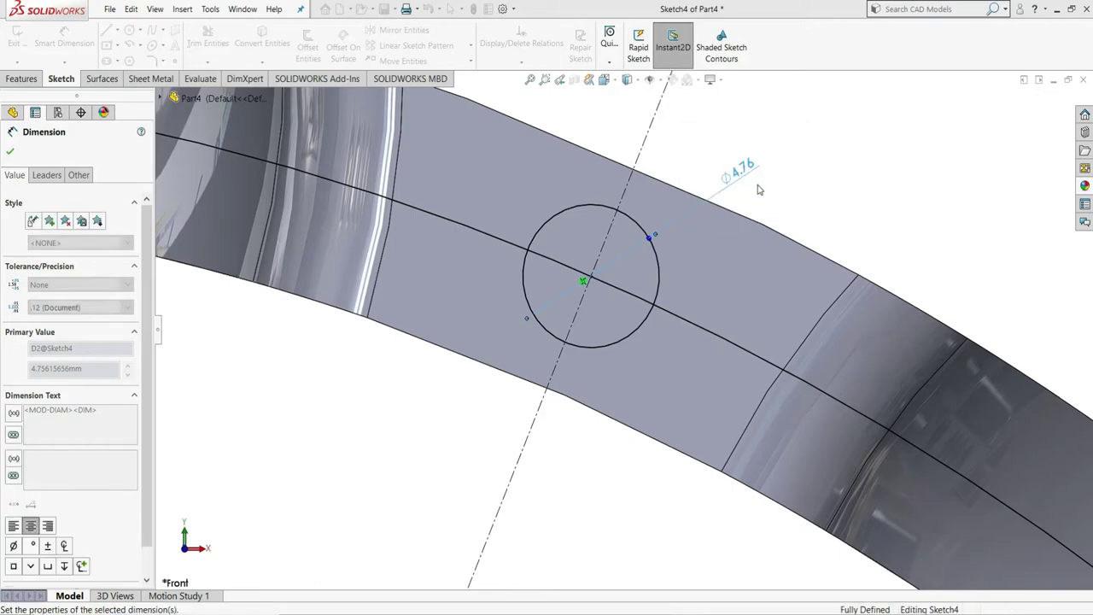
Exit Smart Dimension, select the Ø180 sketch circle and close its properties.
right_click(816, 211)
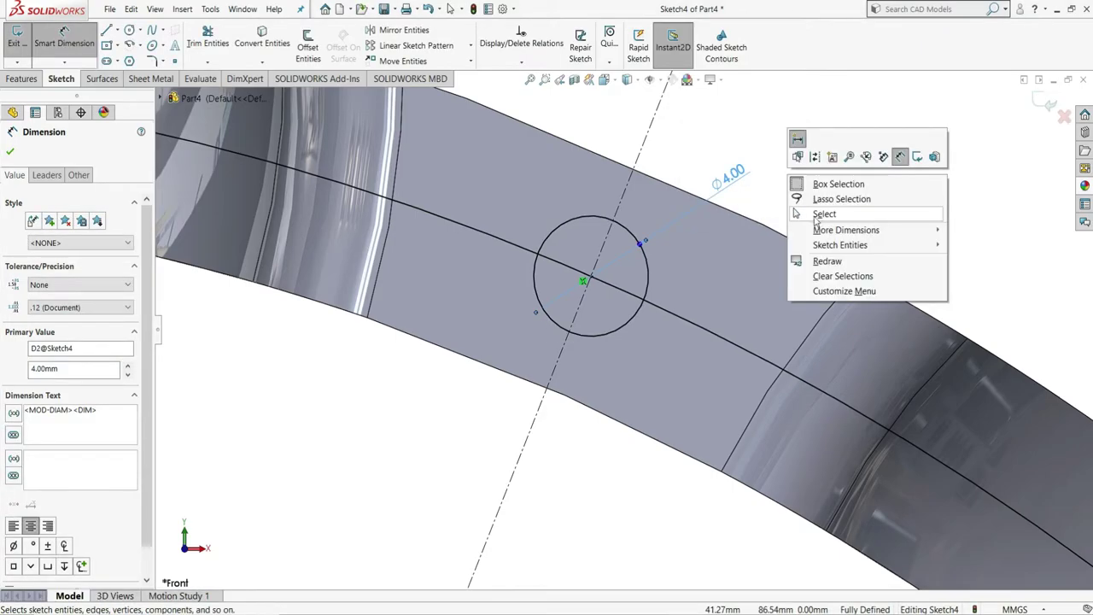
left_click(822, 215)
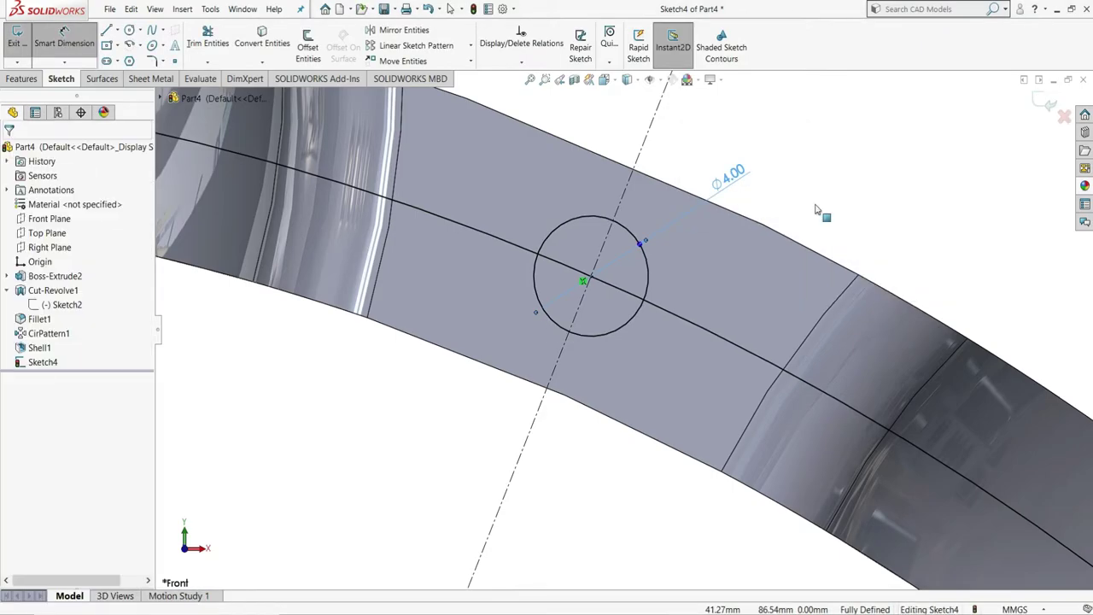
left_click(457, 223)
scroll(468, 234, "down", 5)
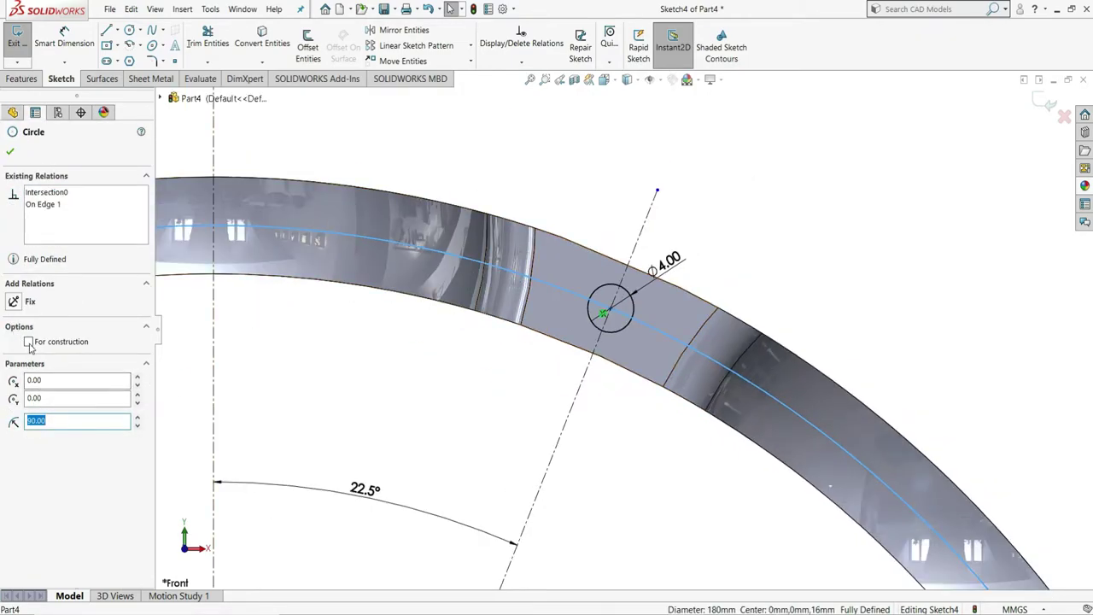
left_click(11, 152)
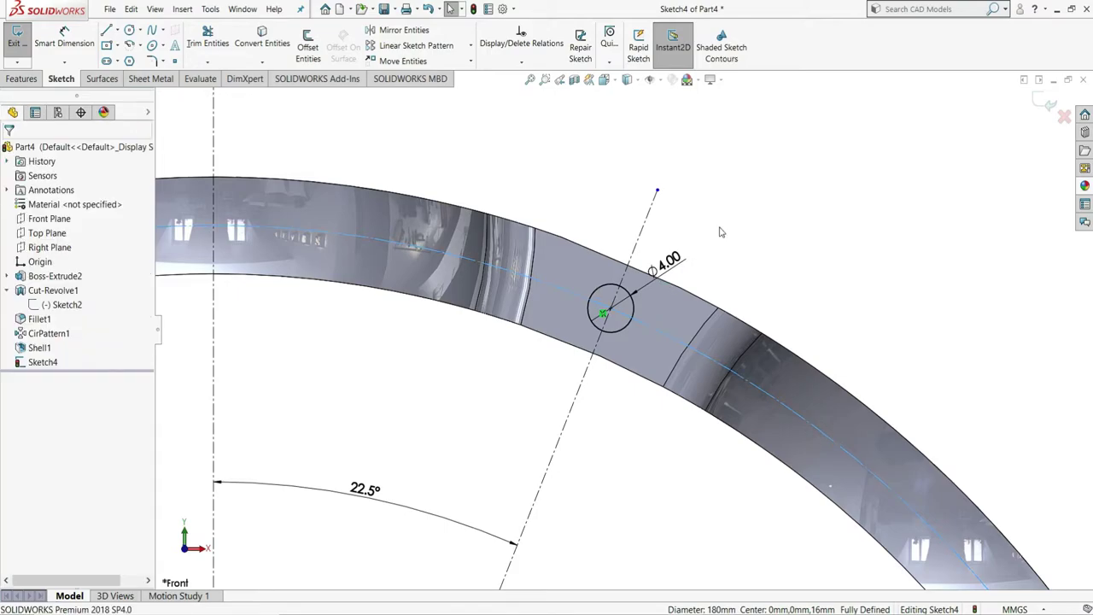
scroll(708, 240, "down", 6)
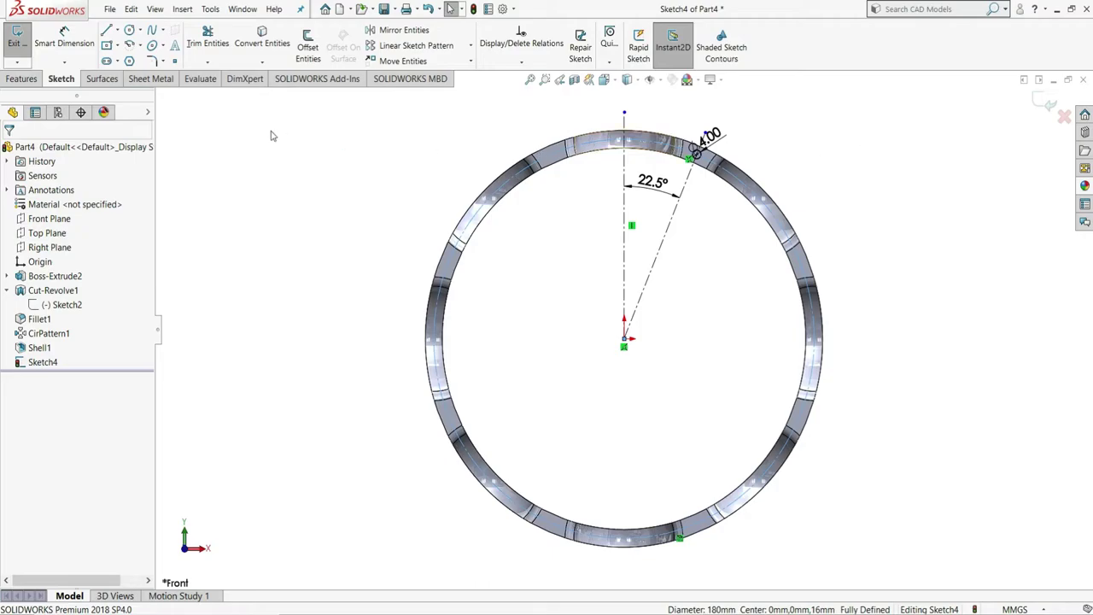
Extrude-cut the 4 mm circle Through All - Both through the ring.
left_click(12, 80)
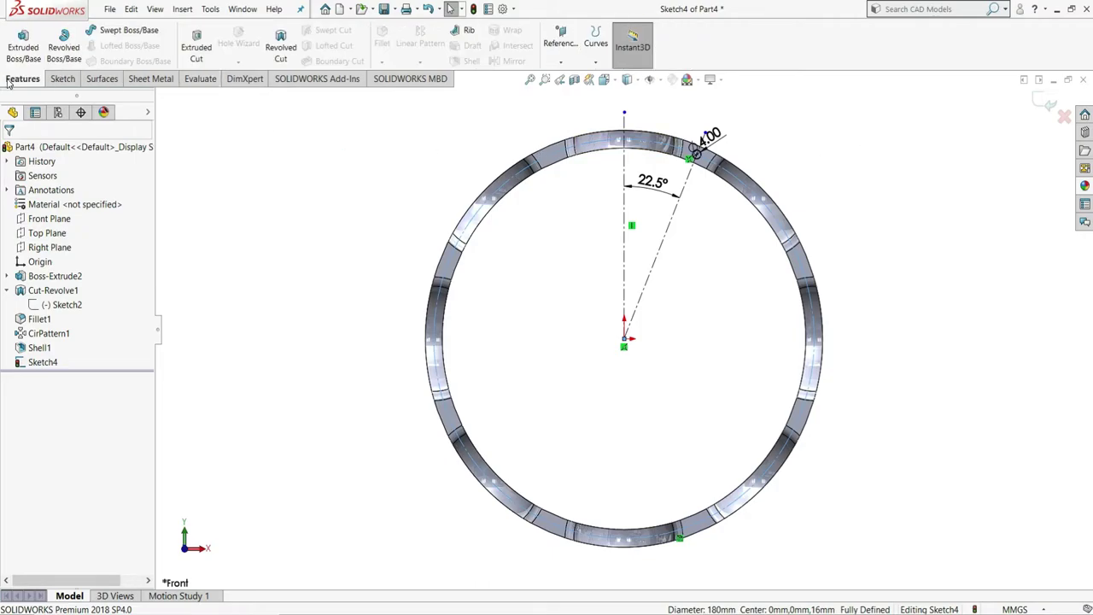
left_click(196, 43)
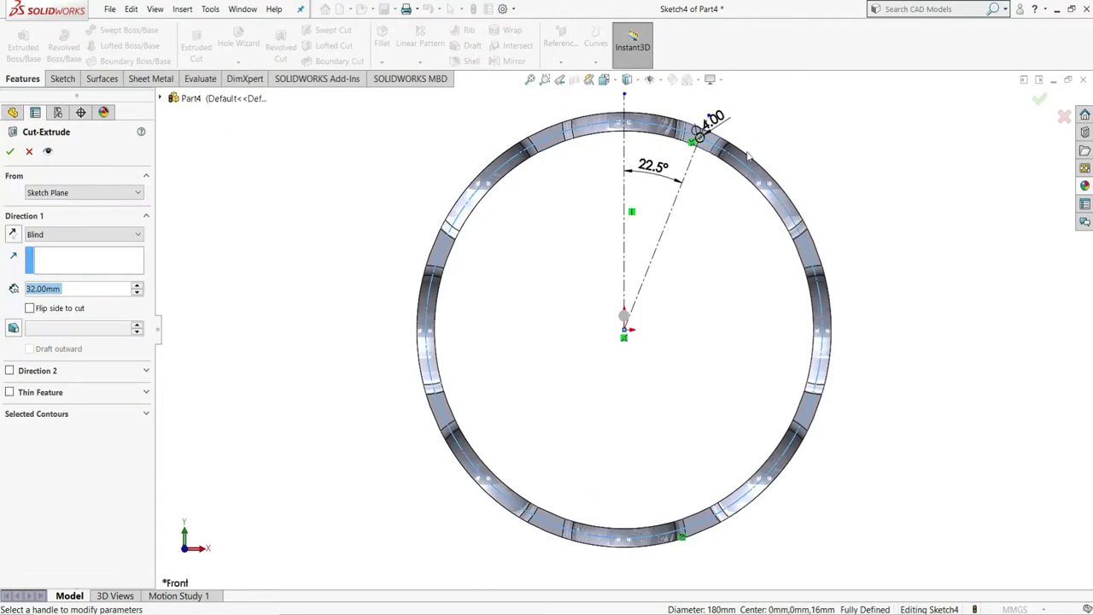
scroll(748, 154, "down", 2)
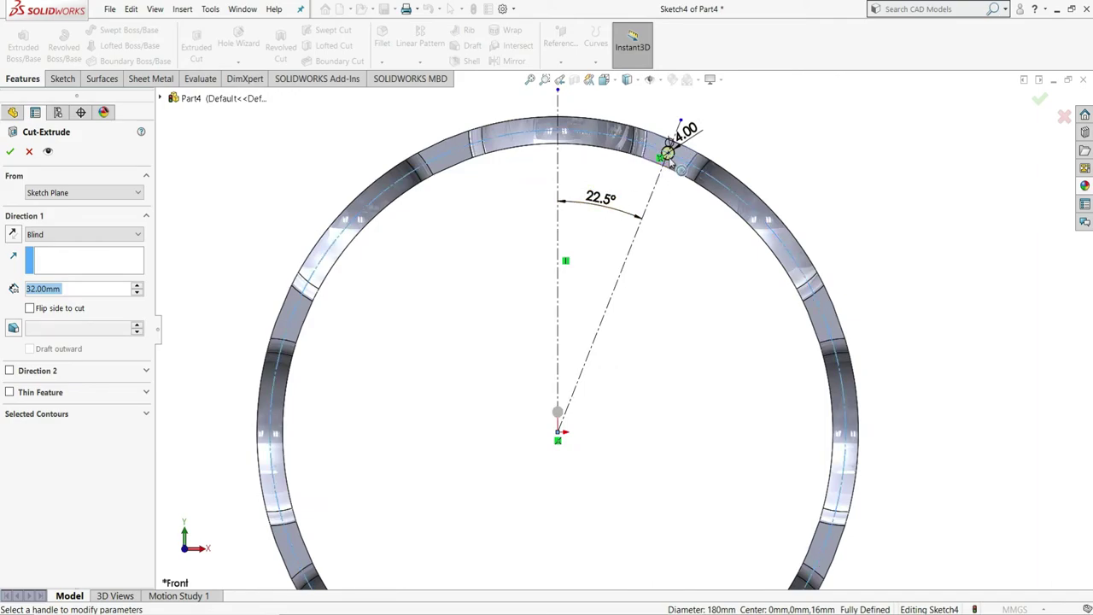
left_click(107, 234)
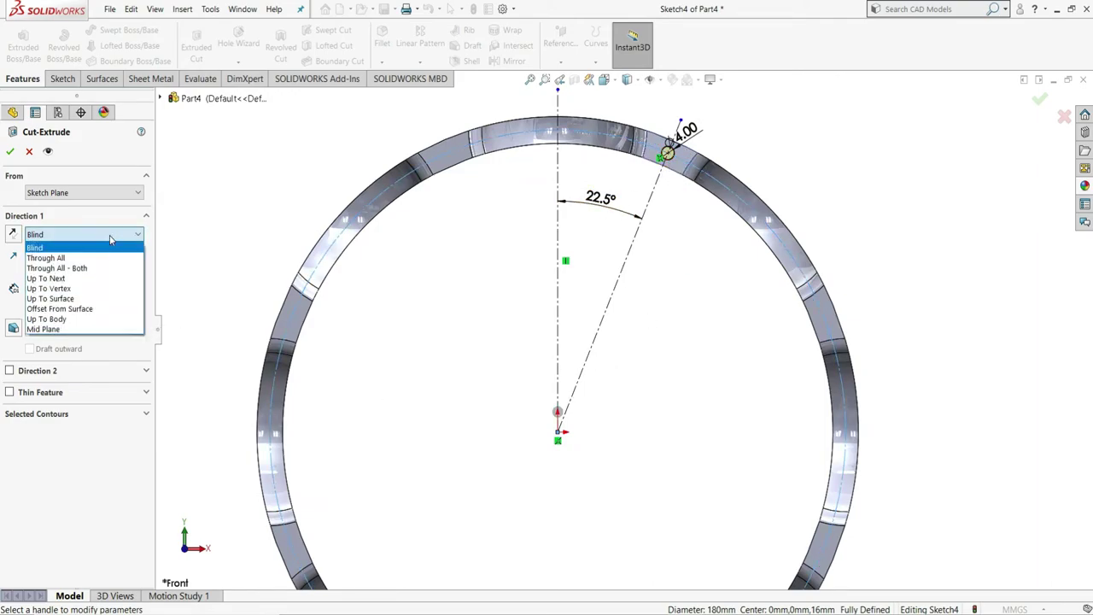
left_click(85, 268)
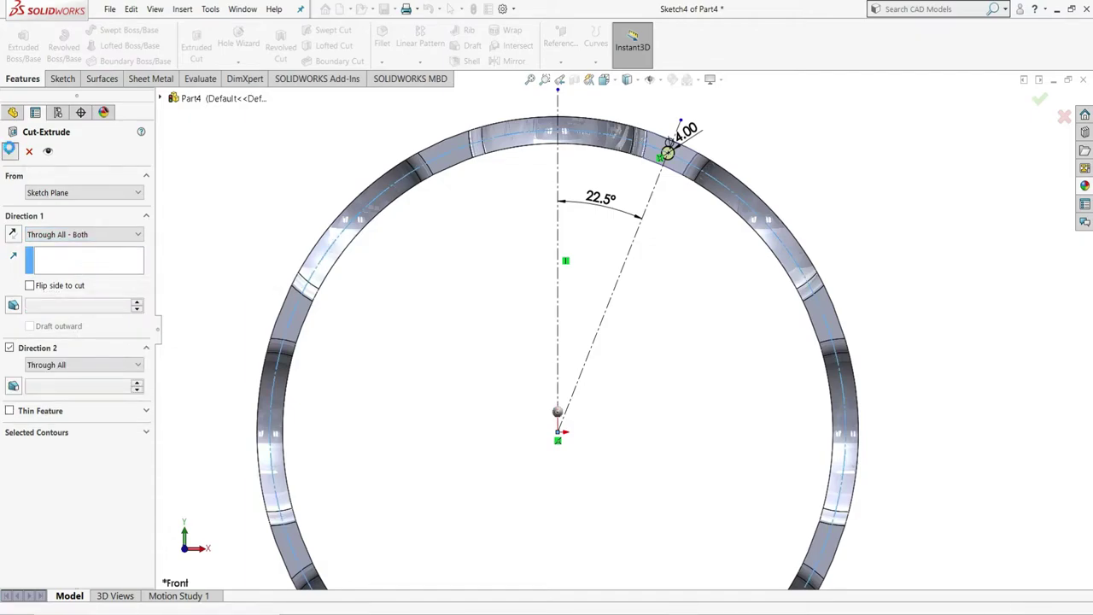
key("Return")
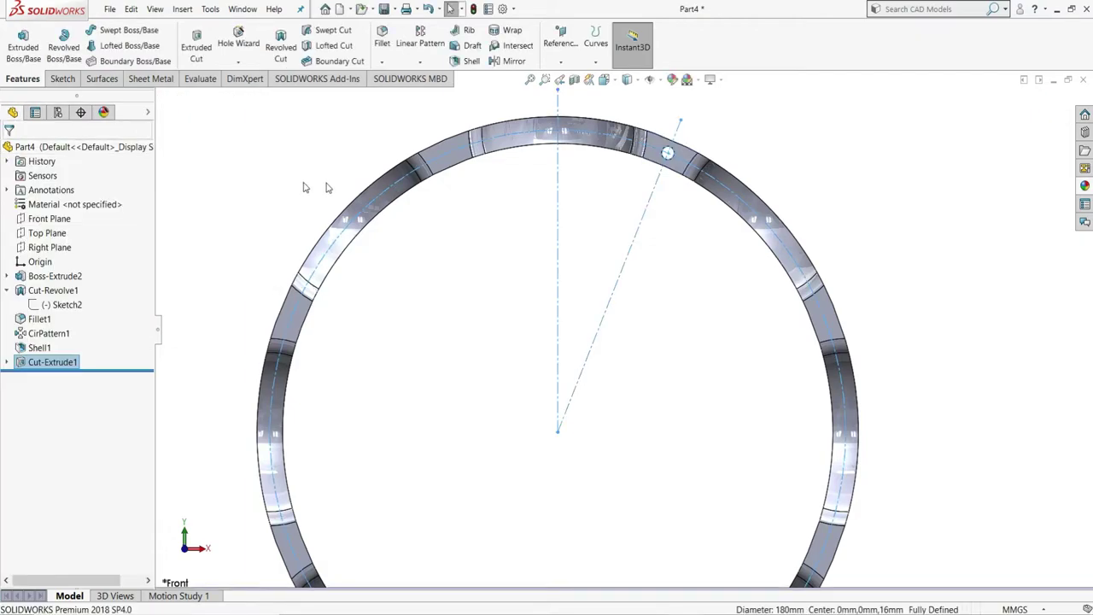
Turn on Temporary Axes to show the ring's central axis.
middle_click_drag(335, 196, 468, 301)
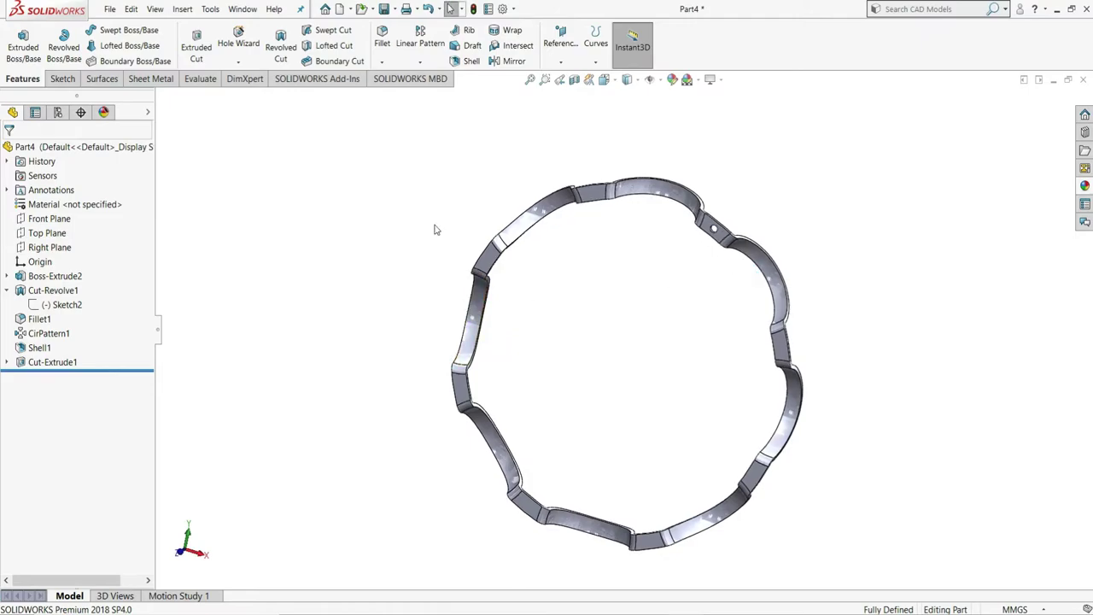
left_click(661, 81)
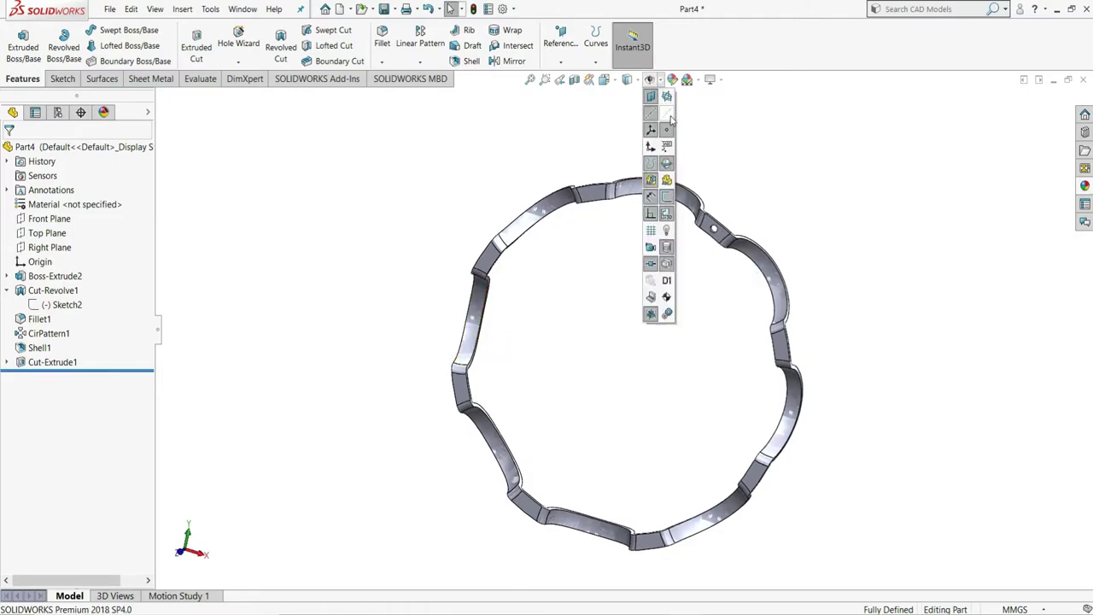
left_click(668, 114)
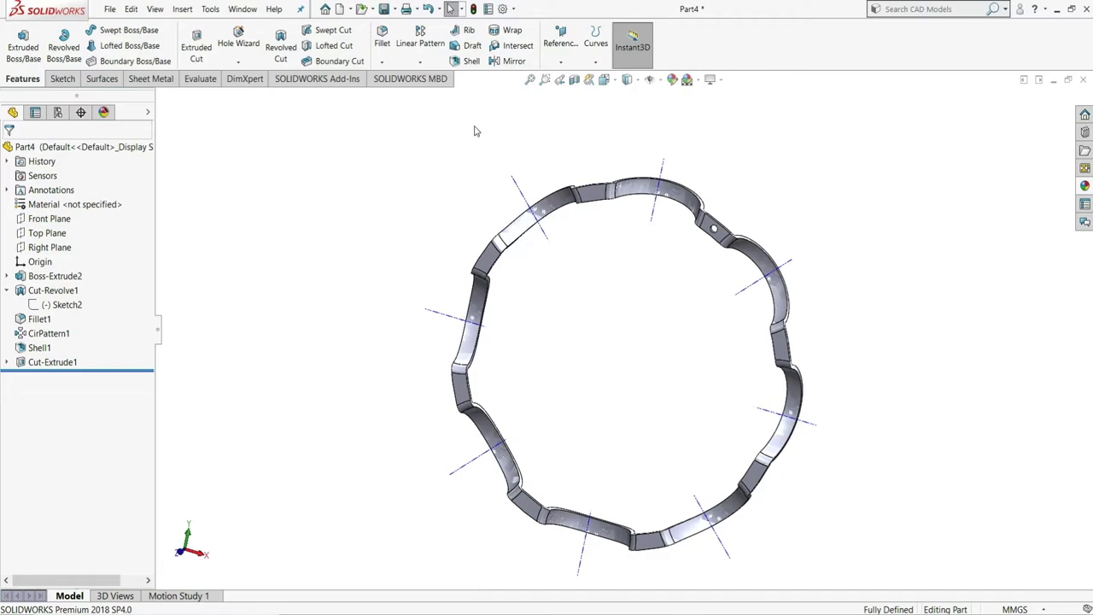
Circular-pattern Cut-Extrude1 around Axis<1>, 8 equal instances over 360°.
left_click(420, 62)
scroll(662, 254, "down", 8)
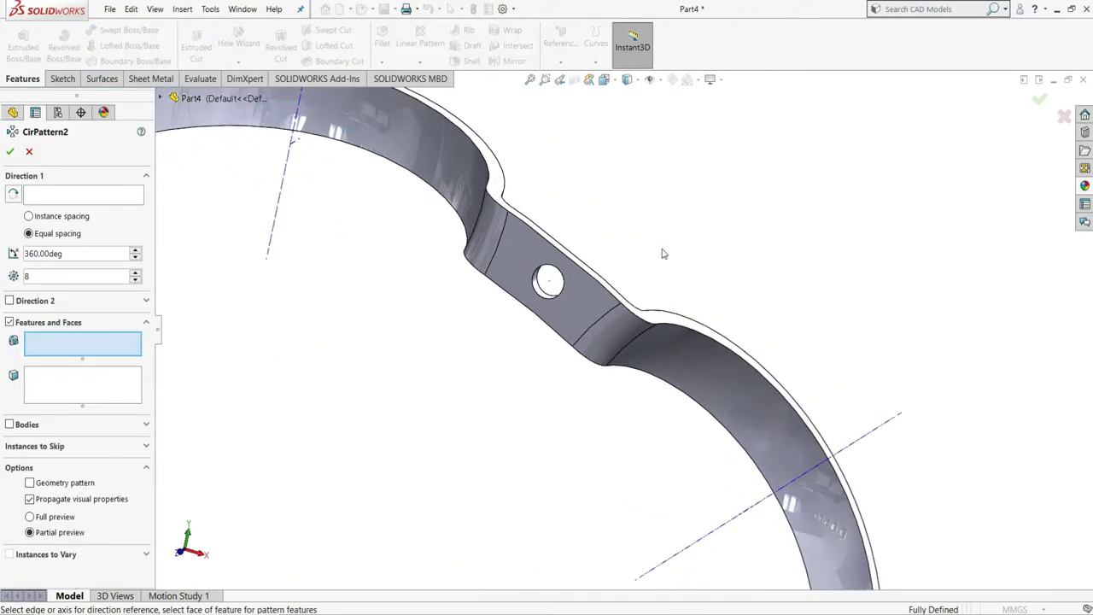
left_click(541, 288)
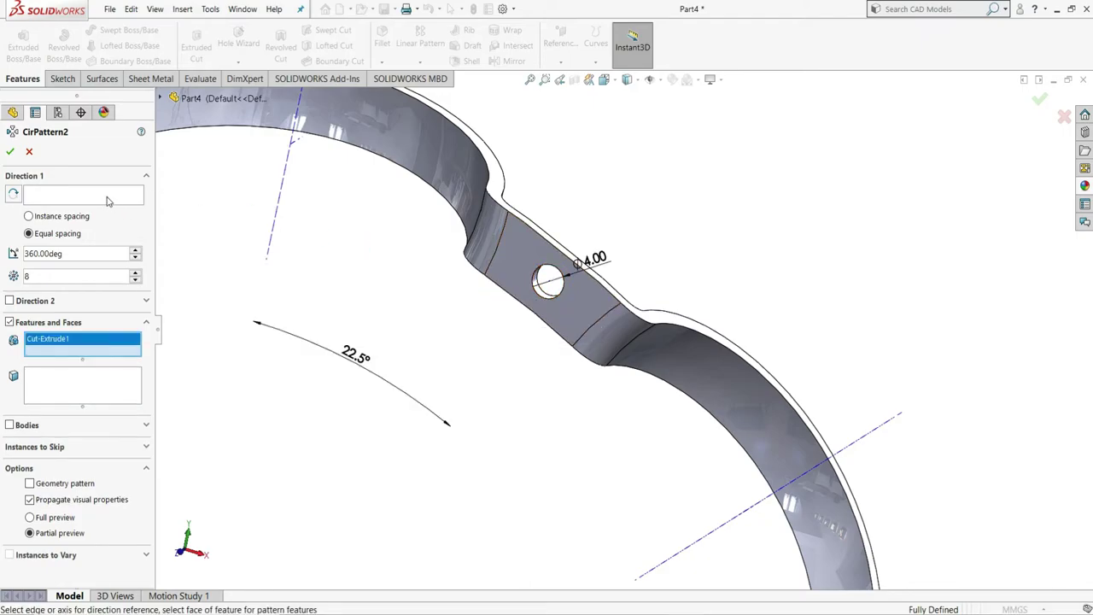
left_click(108, 200)
scroll(504, 383, "up", 5)
scroll(490, 534, "down", 3)
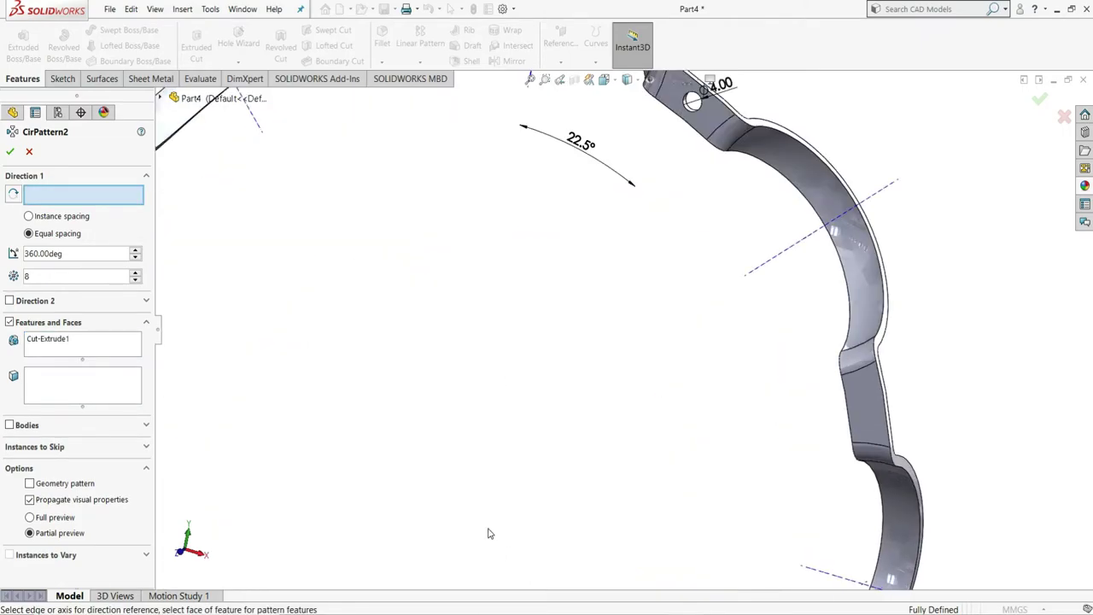
scroll(533, 442, "up", 5)
middle_click_drag(598, 449, 550, 441)
scroll(542, 419, "down", 5)
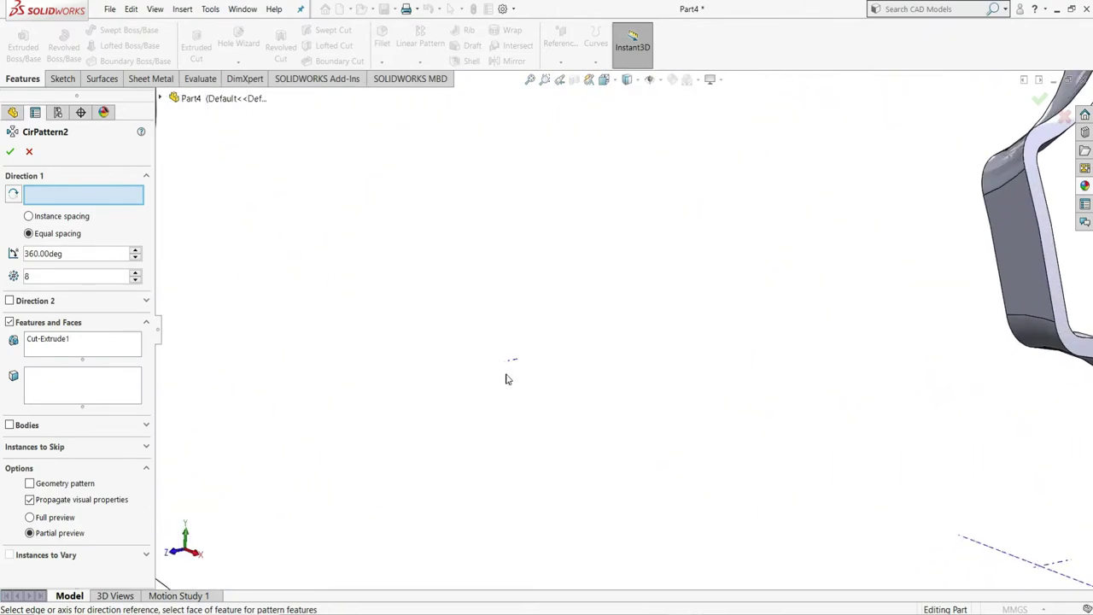
left_click(514, 365)
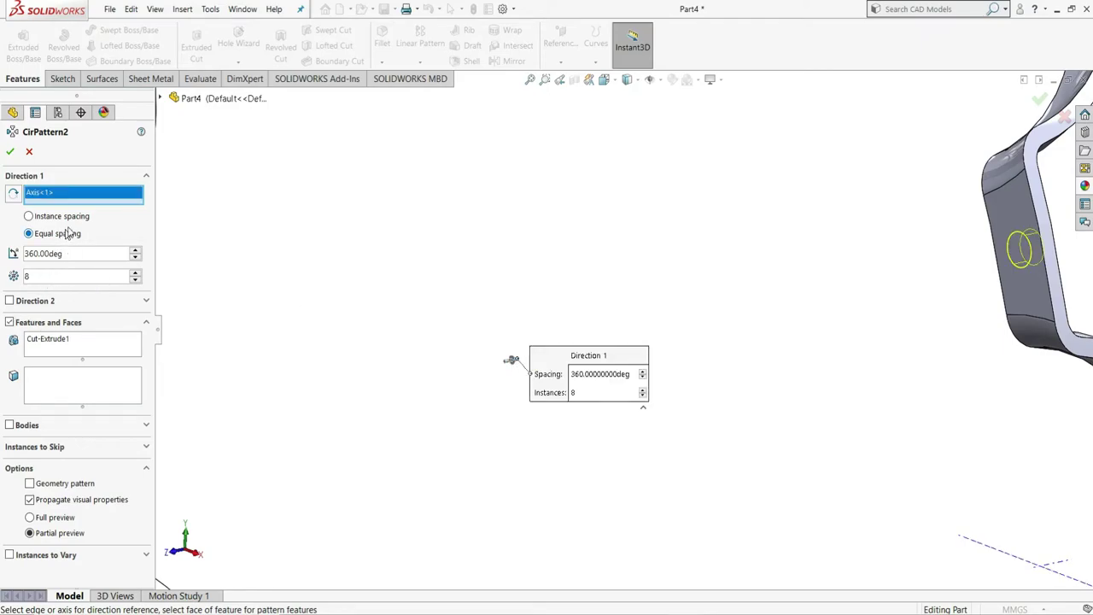
left_click(10, 155)
key("f")
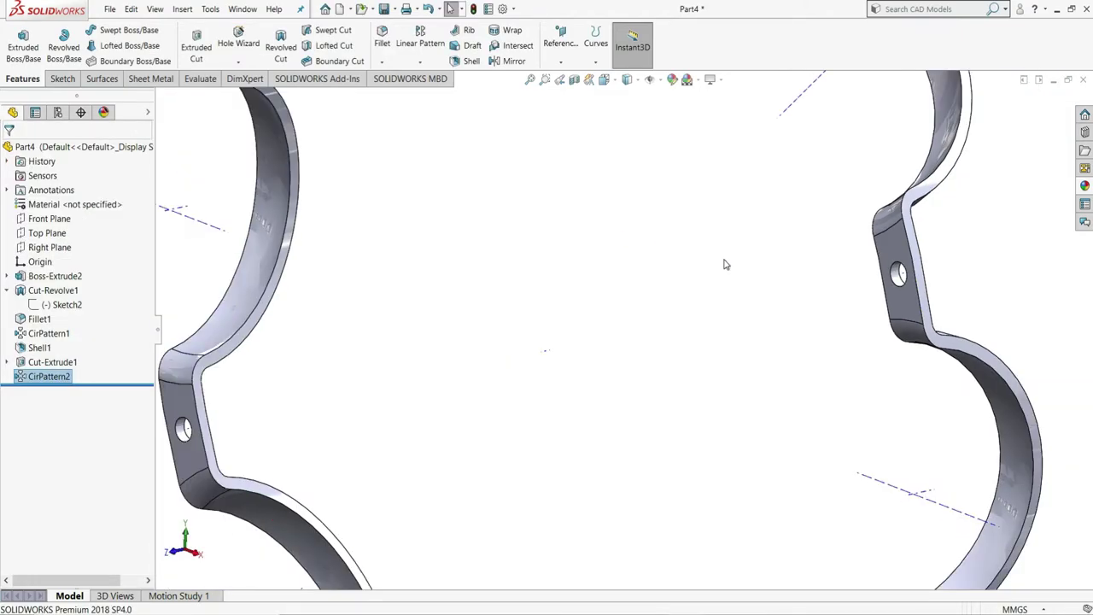
middle_click_drag(685, 234, 662, 267)
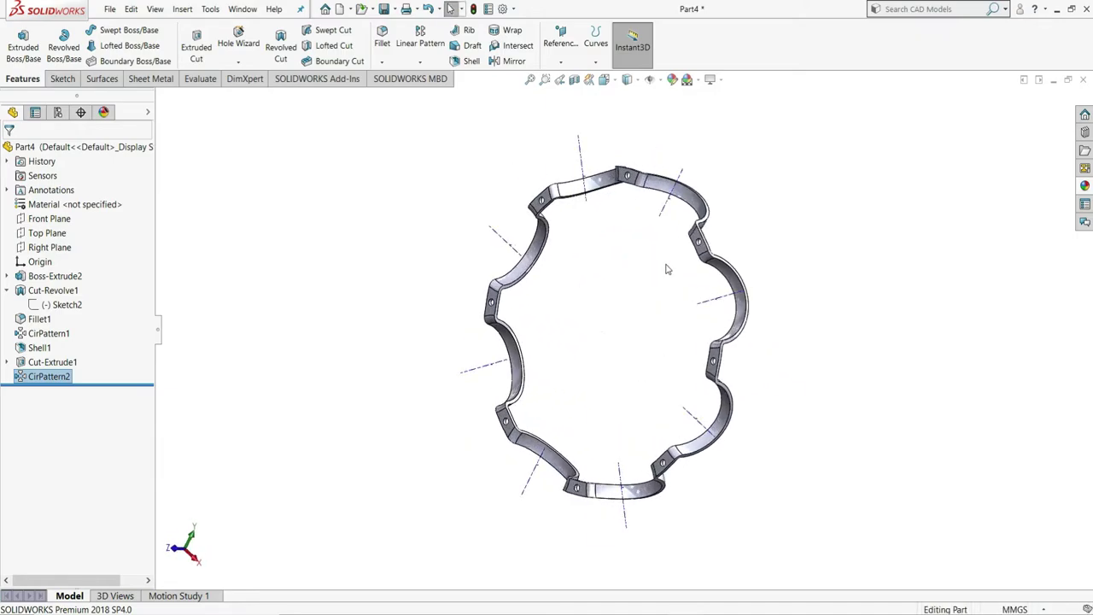
Hide the temporary axes and inspect the patterned holes.
left_click(654, 80)
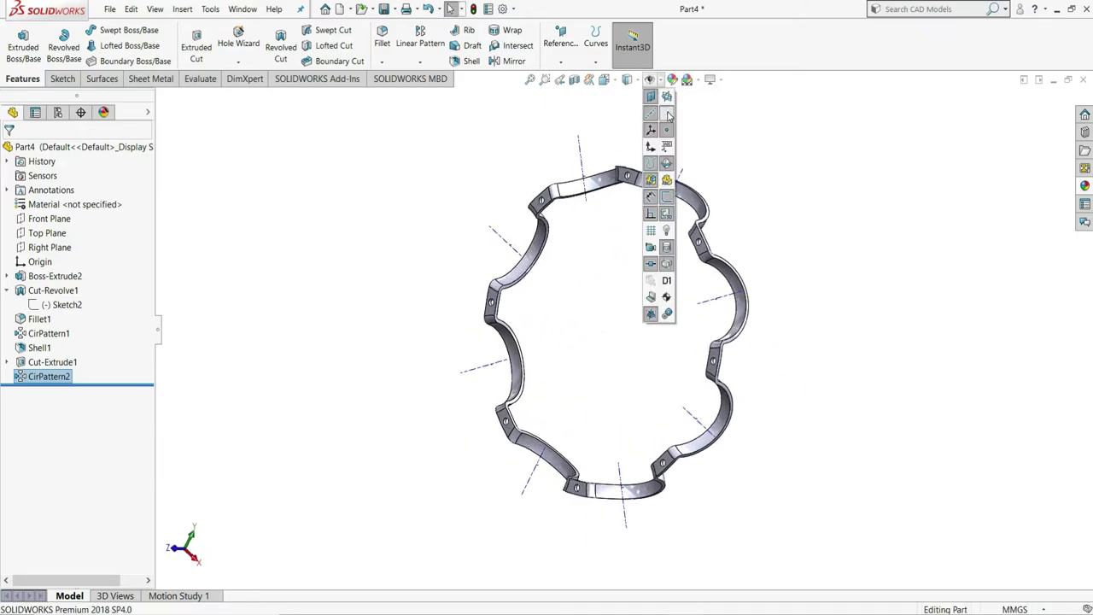
left_click(668, 113)
middle_click_drag(601, 353, 798, 392)
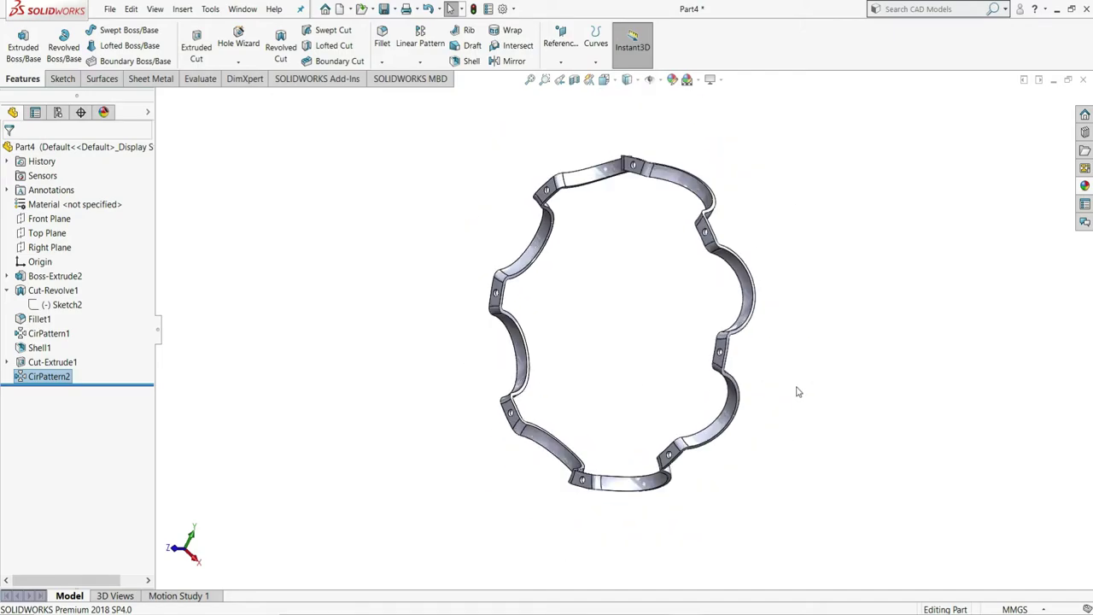
middle_click_drag(758, 303, 780, 228)
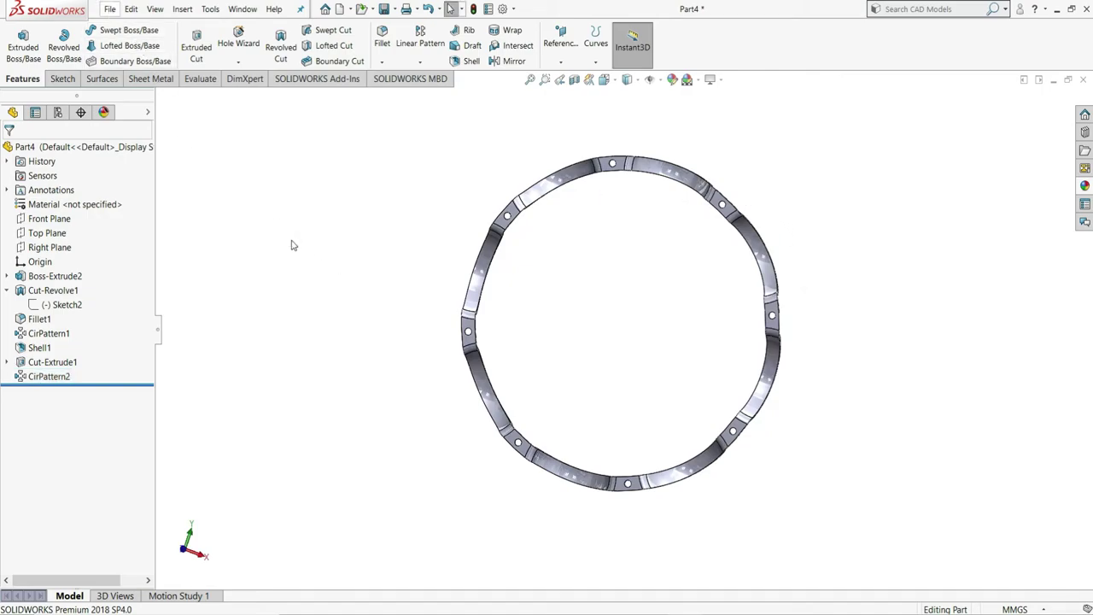
Save the cage part as 'Casing' in the Ball Bearing folder.
key("ctrl+s")
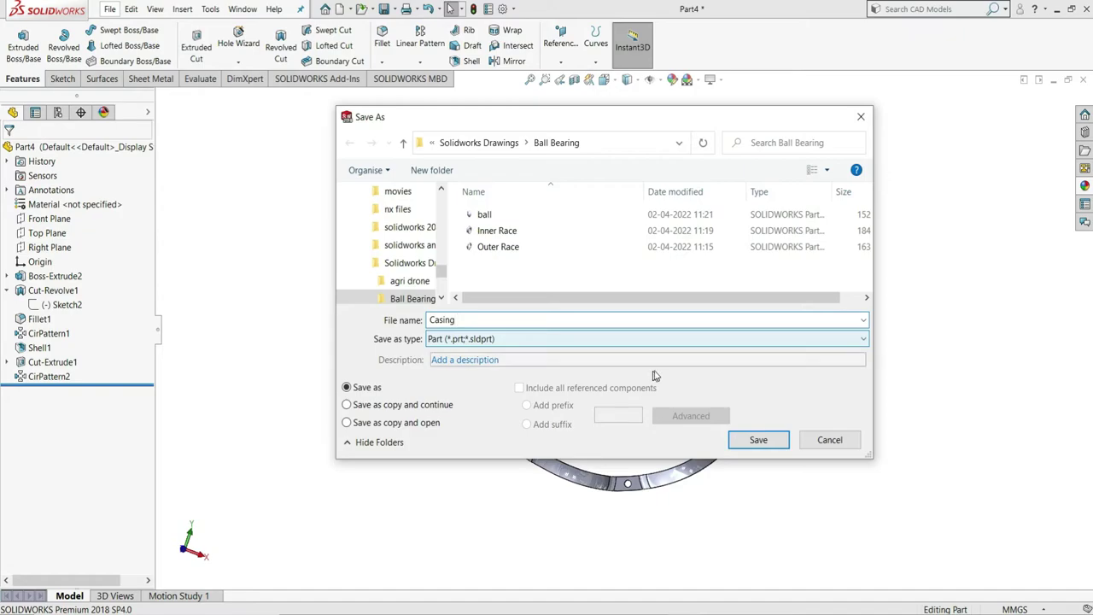
left_click(761, 440)
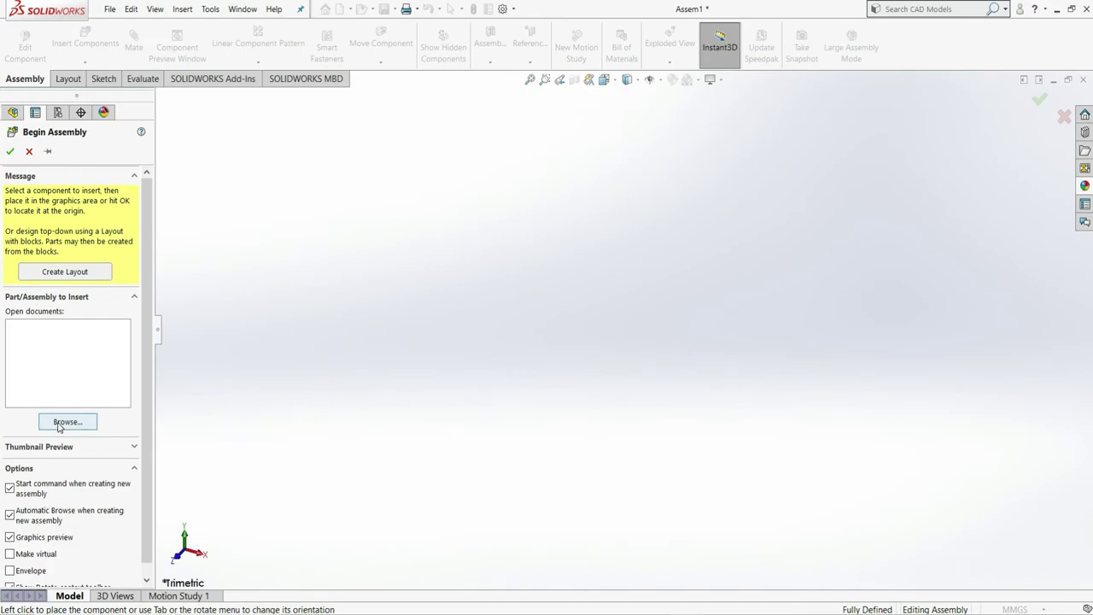
Insert the ball, Casing, Inner Race and Outer Race parts, each placed apart in Assem1.
left_click(59, 419)
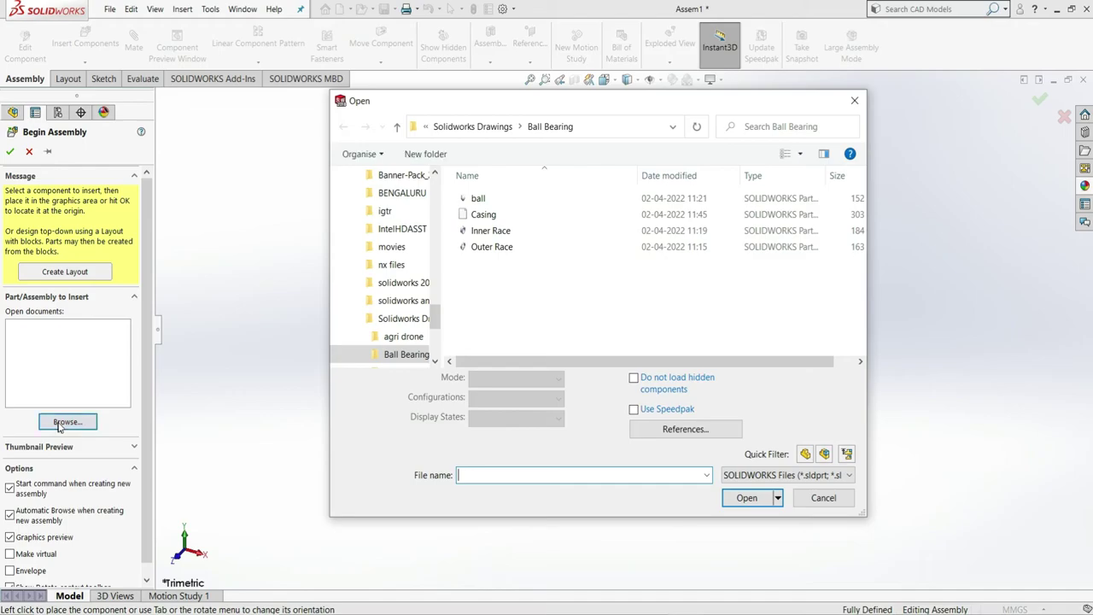
left_click_drag(503, 259, 470, 192)
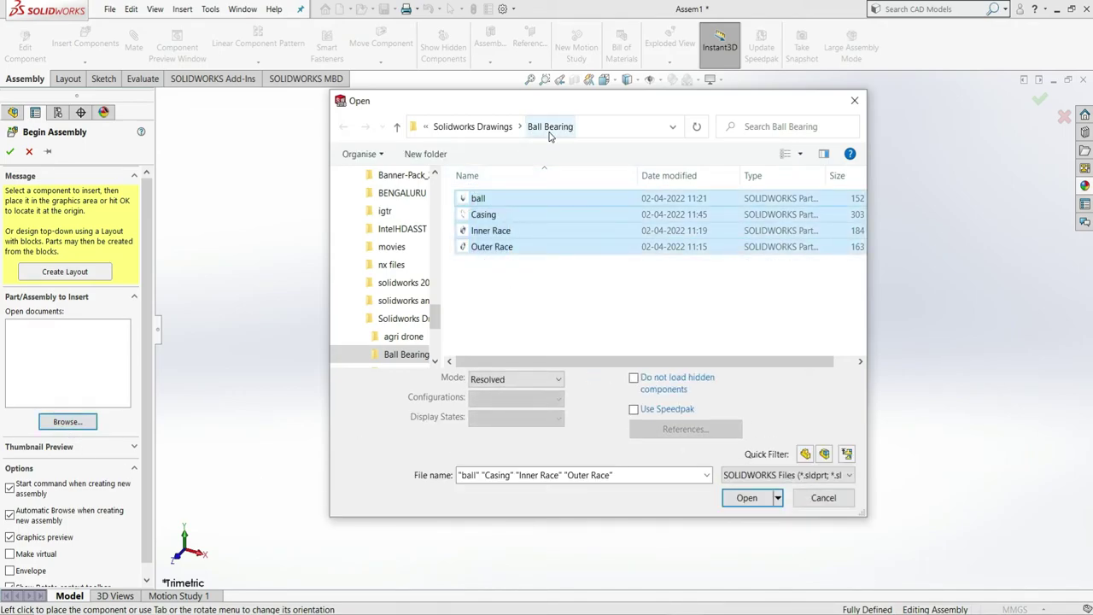
left_click(759, 500)
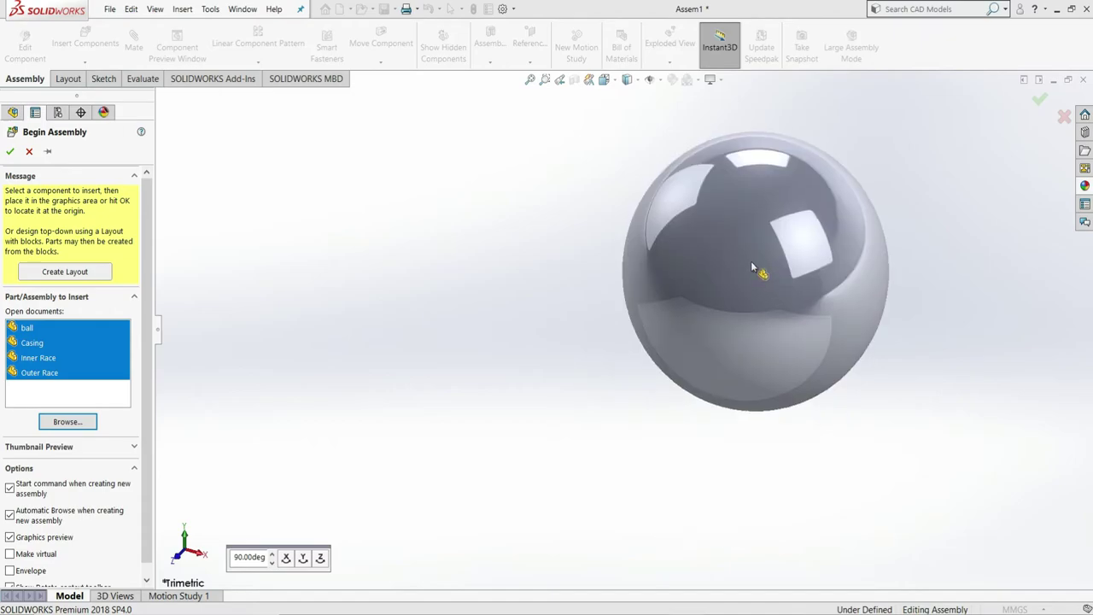
left_click(750, 287)
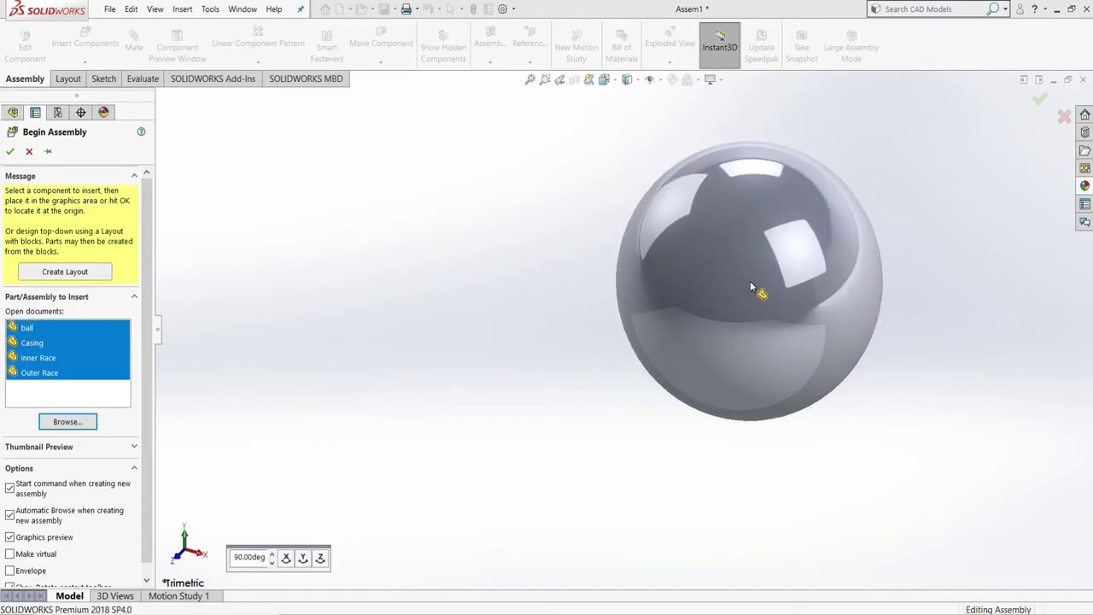
left_click(451, 276)
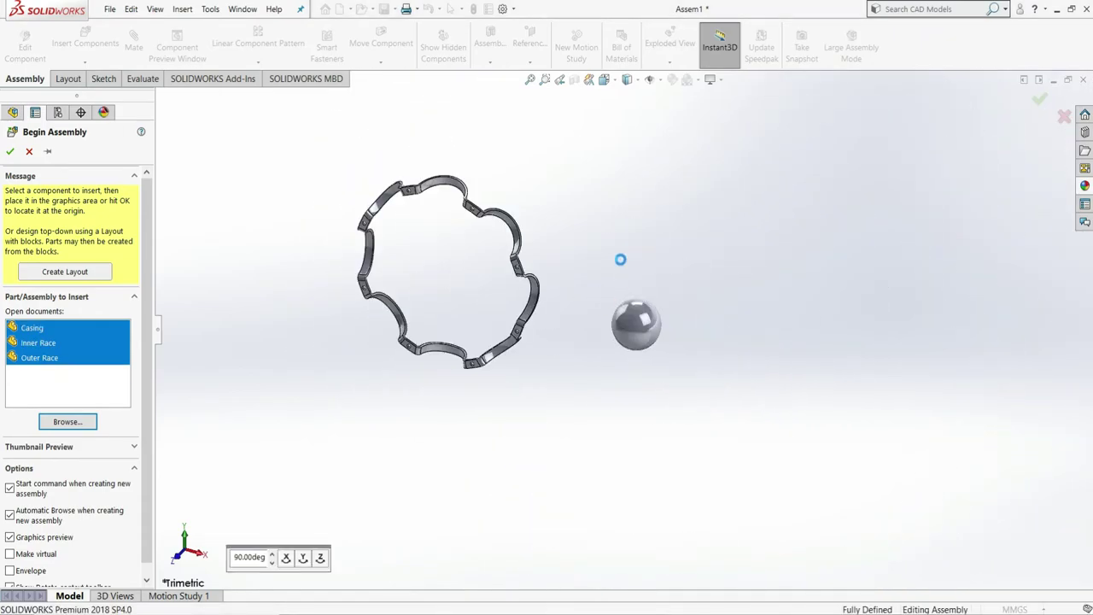
left_click(690, 227)
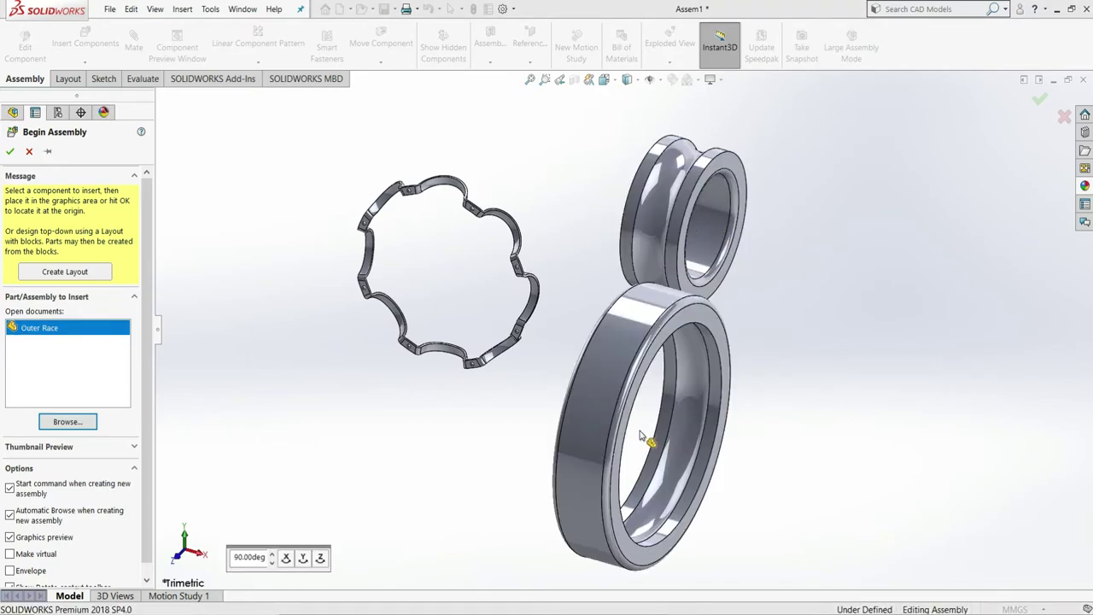
left_click(780, 442)
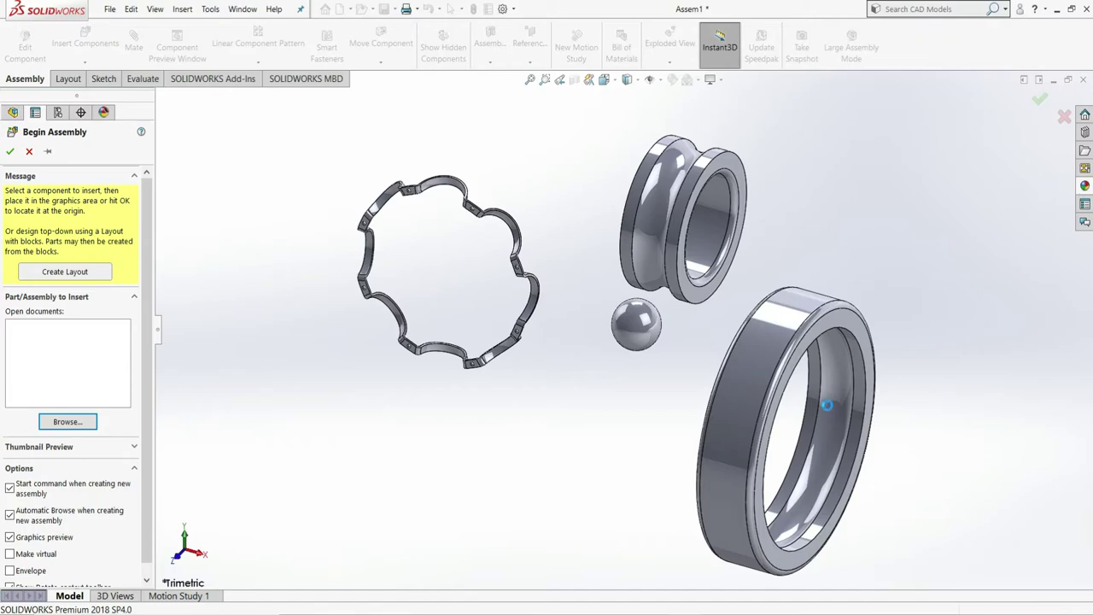
scroll(405, 402, "up", 2)
Float the ball component and drag it down-left.
scroll(840, 372, "down", 1)
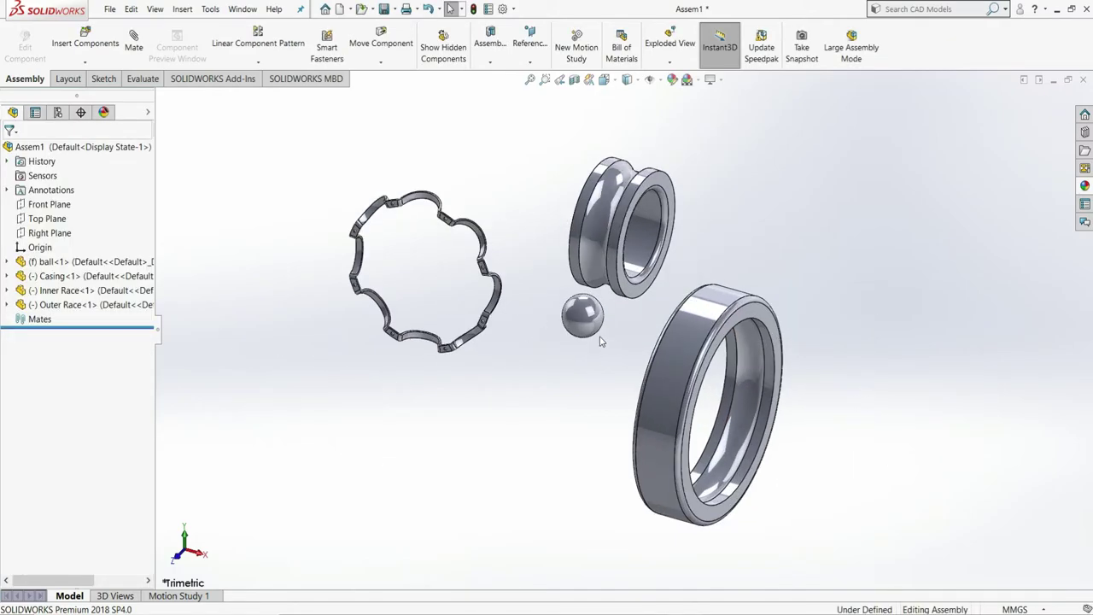
left_click_drag(596, 316, 602, 320)
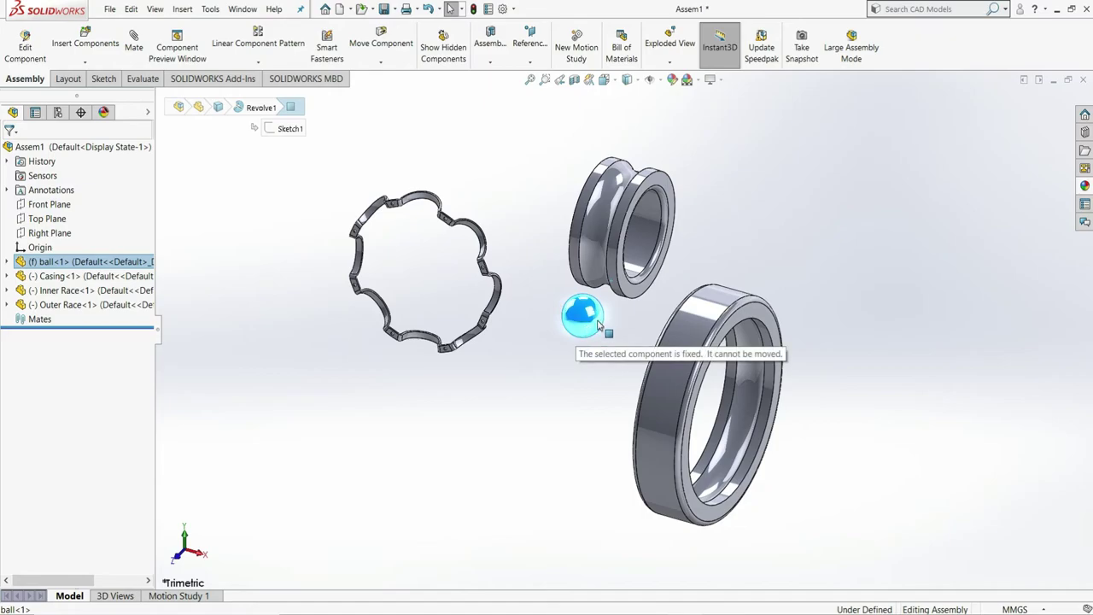
left_click(610, 340)
left_click(590, 320)
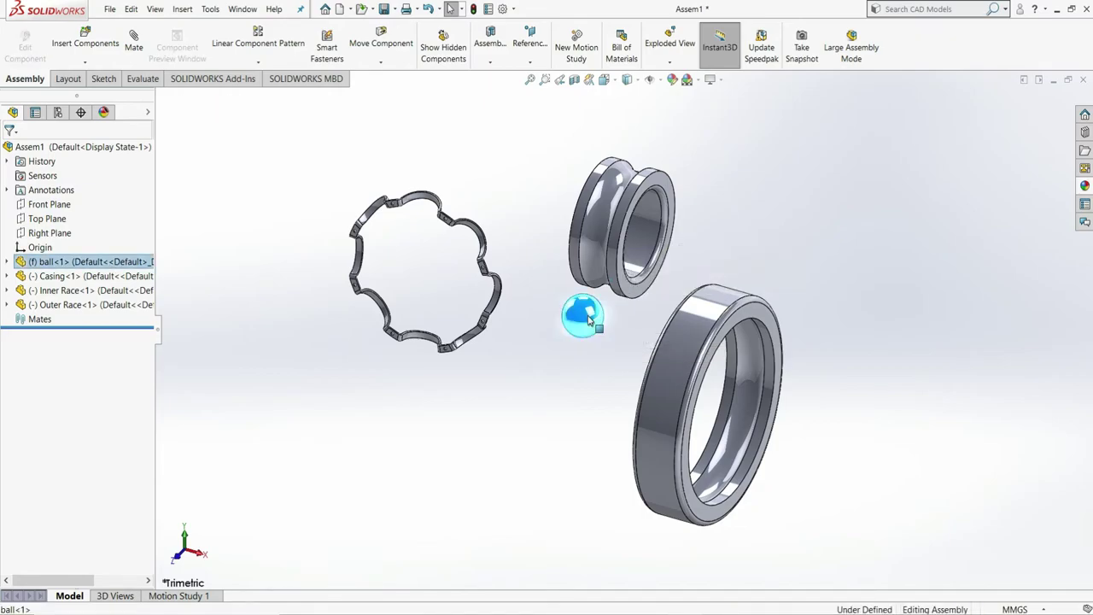
right_click(589, 320)
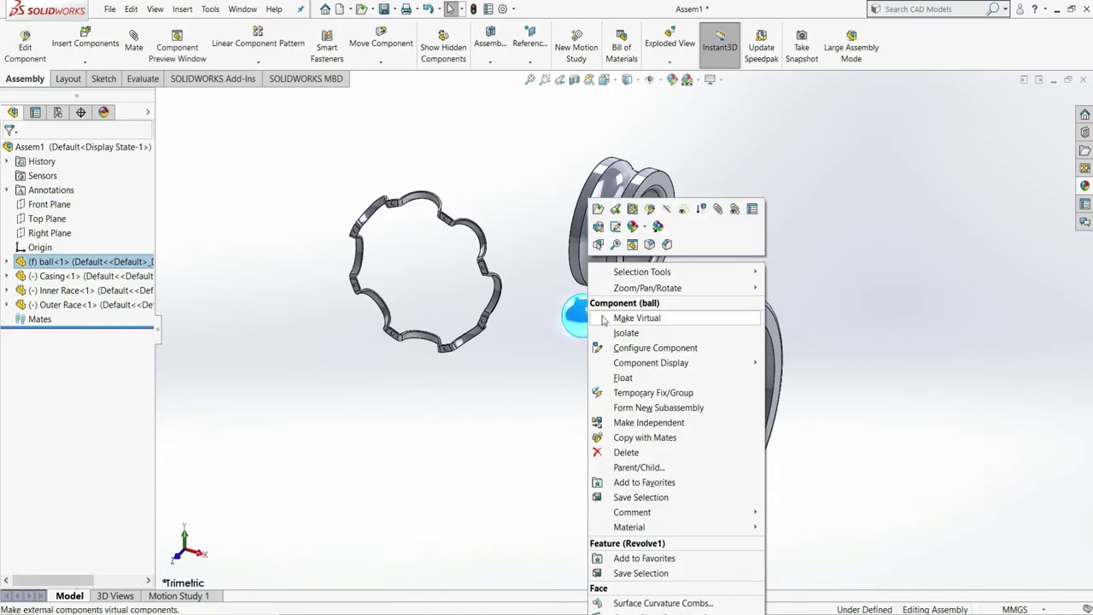
left_click(622, 378)
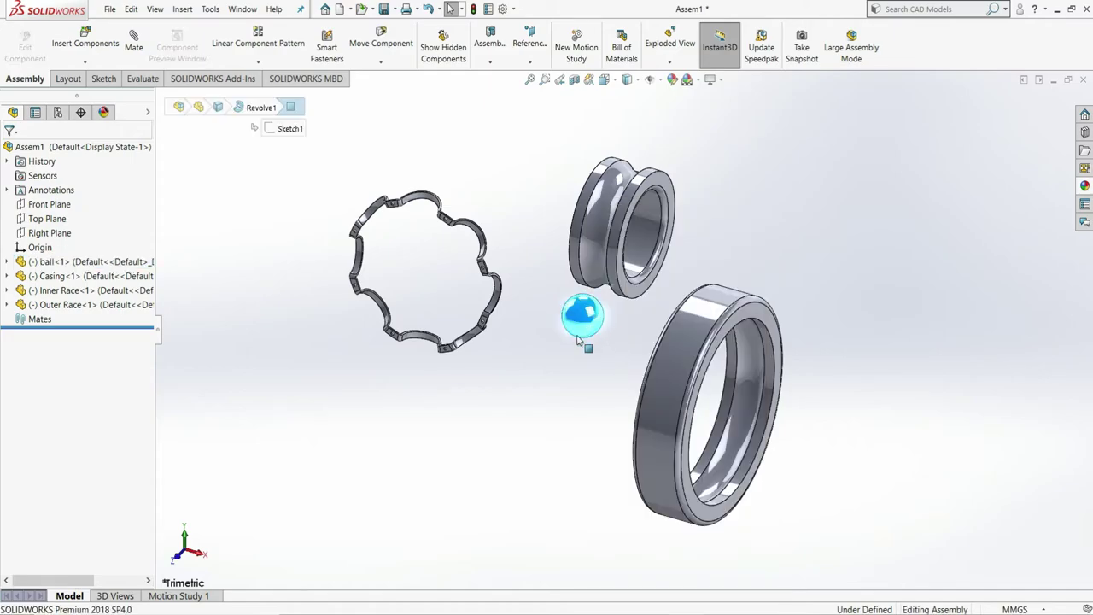
left_click_drag(579, 340, 566, 370)
left_click(629, 342)
Fix the Outer Race in place.
left_click(682, 321)
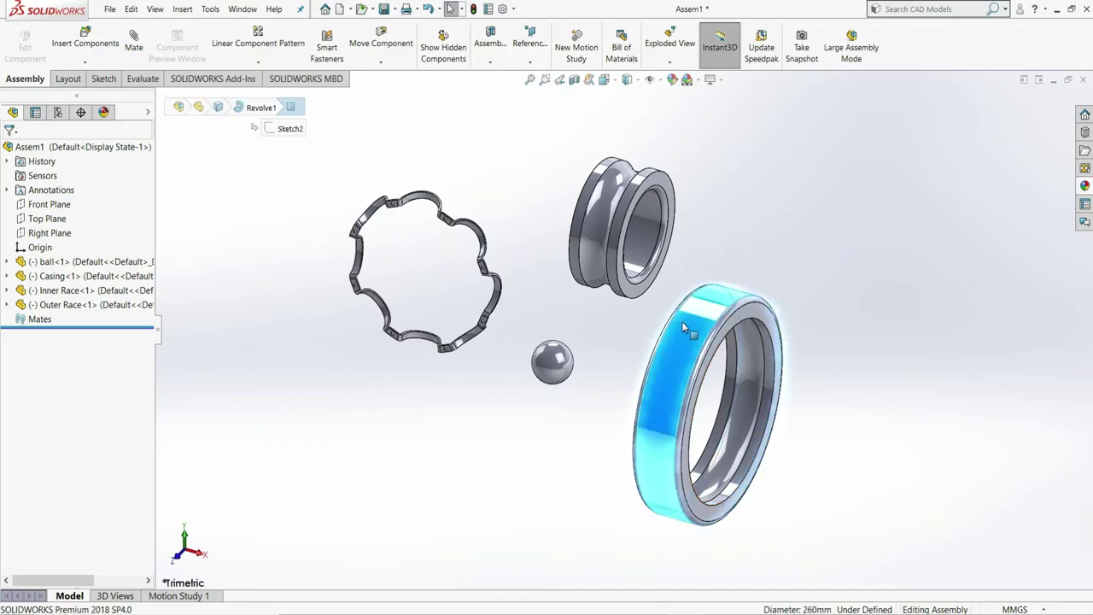
right_click(685, 325)
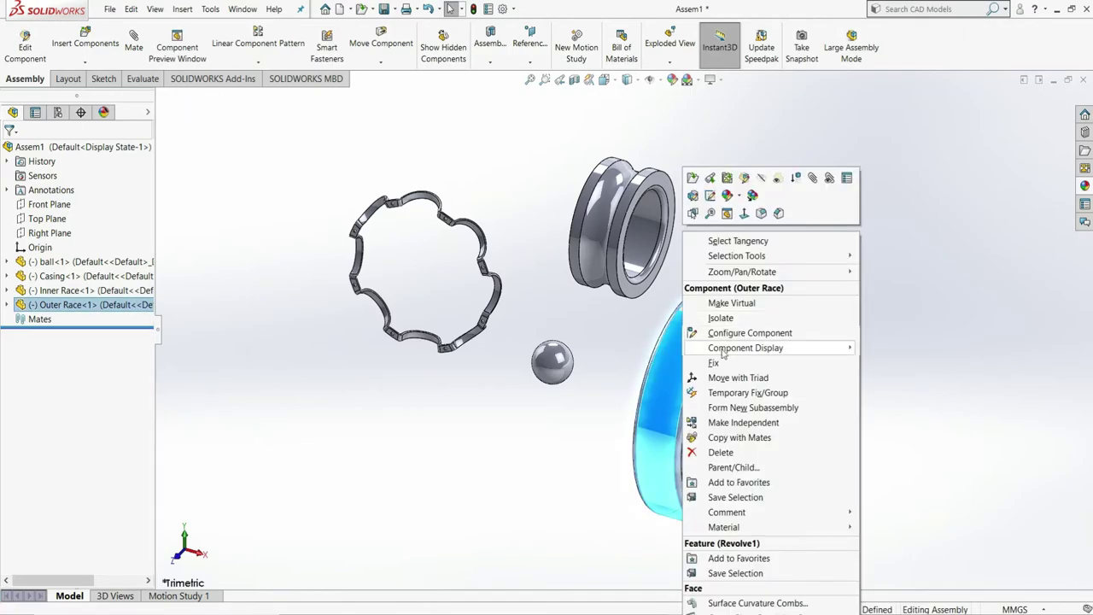
left_click(716, 364)
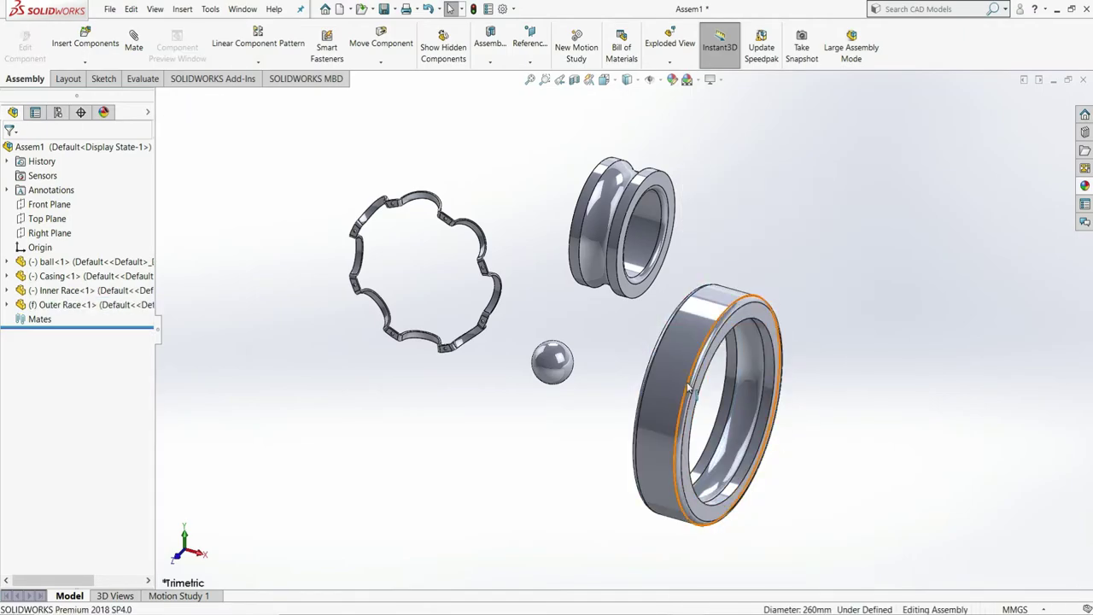
Show the axes of all parts in the assembly.
middle_click_drag(640, 379, 586, 330, "ctrl")
left_click(654, 79)
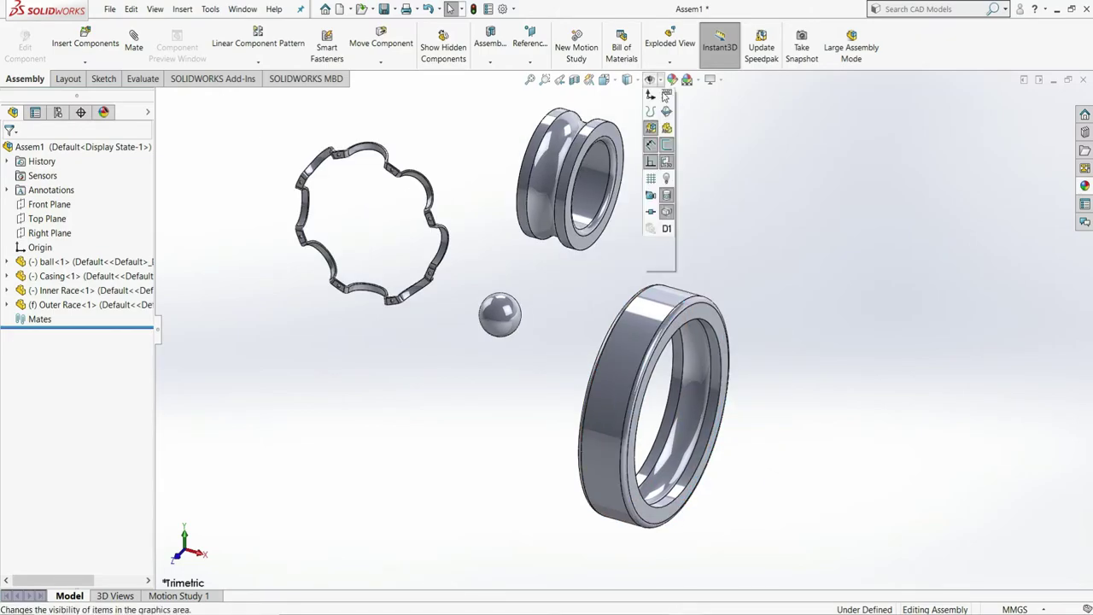
left_click(667, 116)
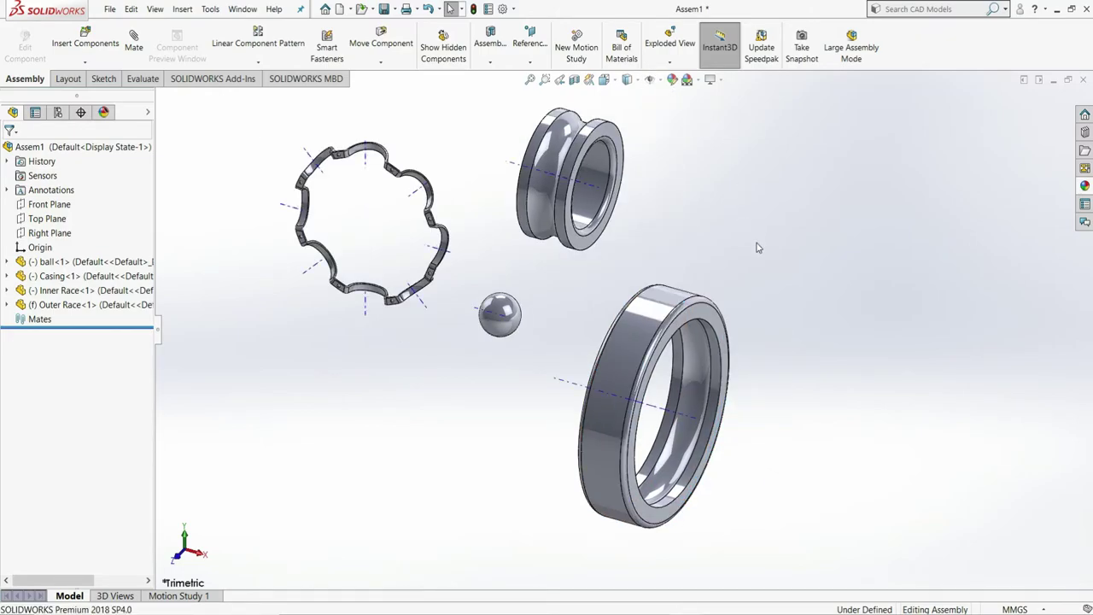
Apply the Plain White scene and select the ball.
left_click(691, 80)
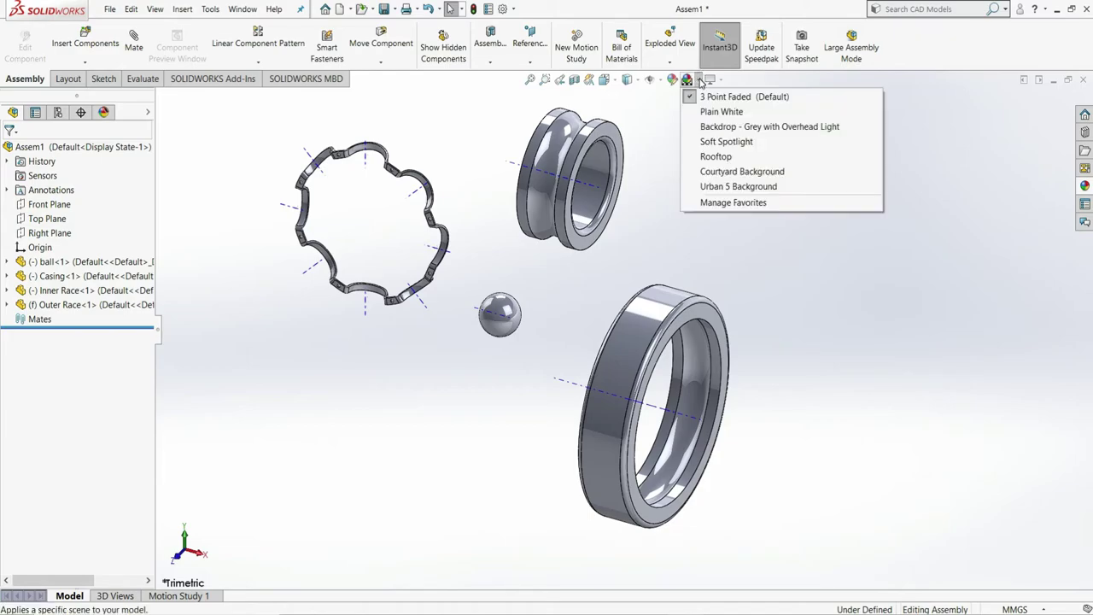
left_click(722, 112)
middle_click_drag(752, 178, 578, 323)
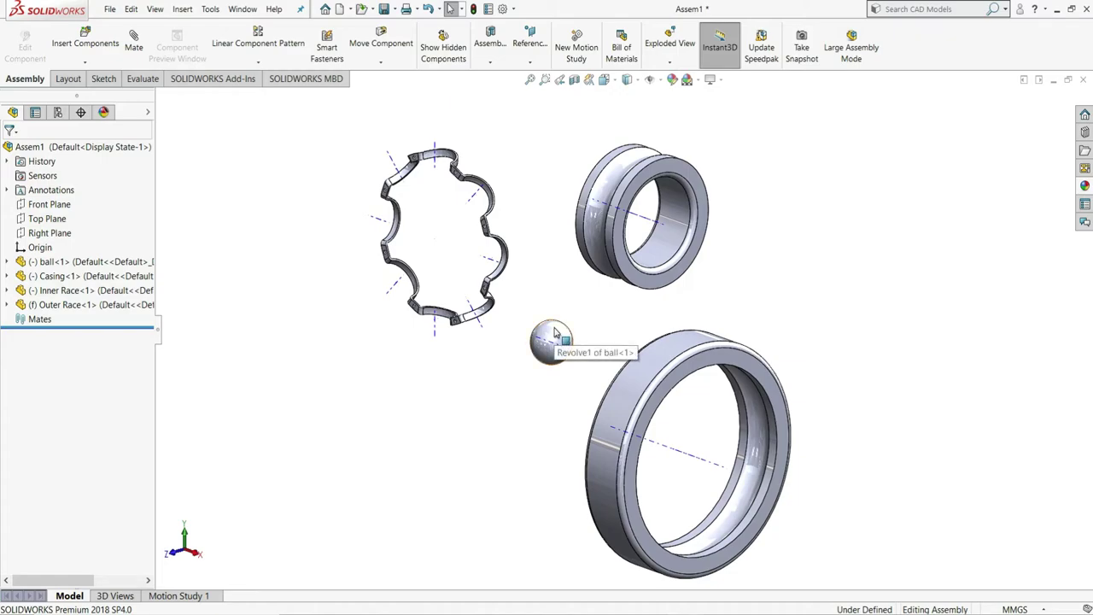
left_click(553, 332)
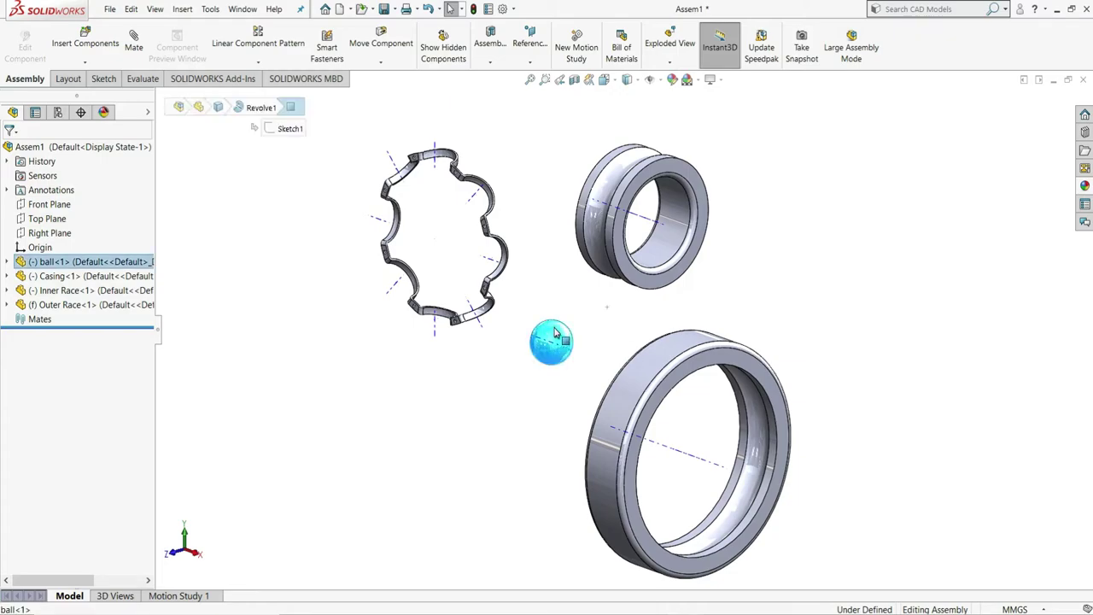
Mate the ball concentric with a Casing pocket face, then drag them clear of the outer race.
left_click(134, 45)
scroll(518, 205, "down", 2)
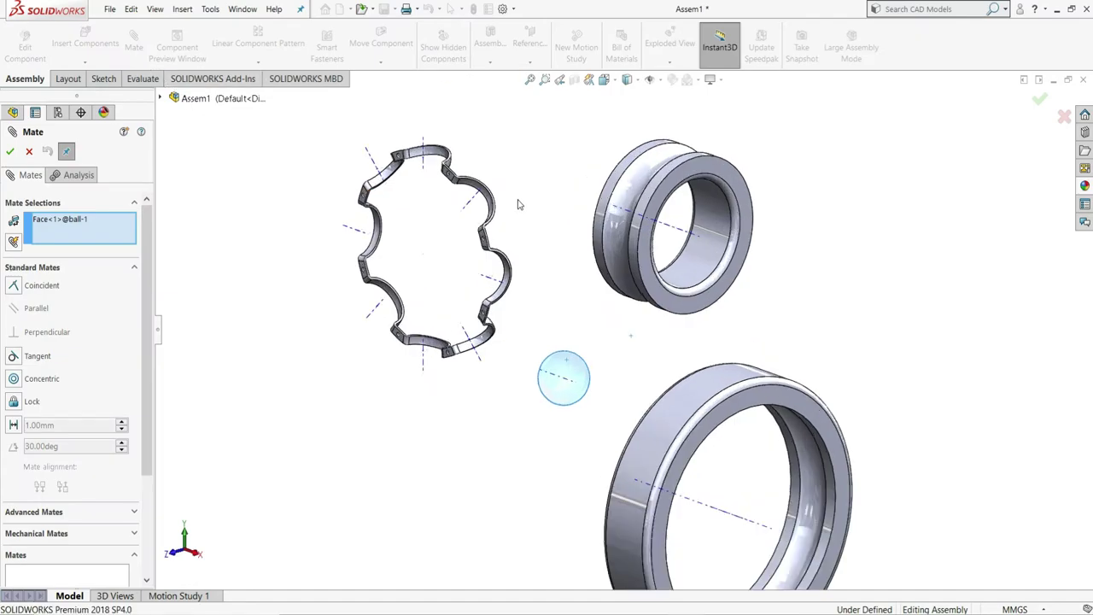
scroll(518, 205, "down", 4)
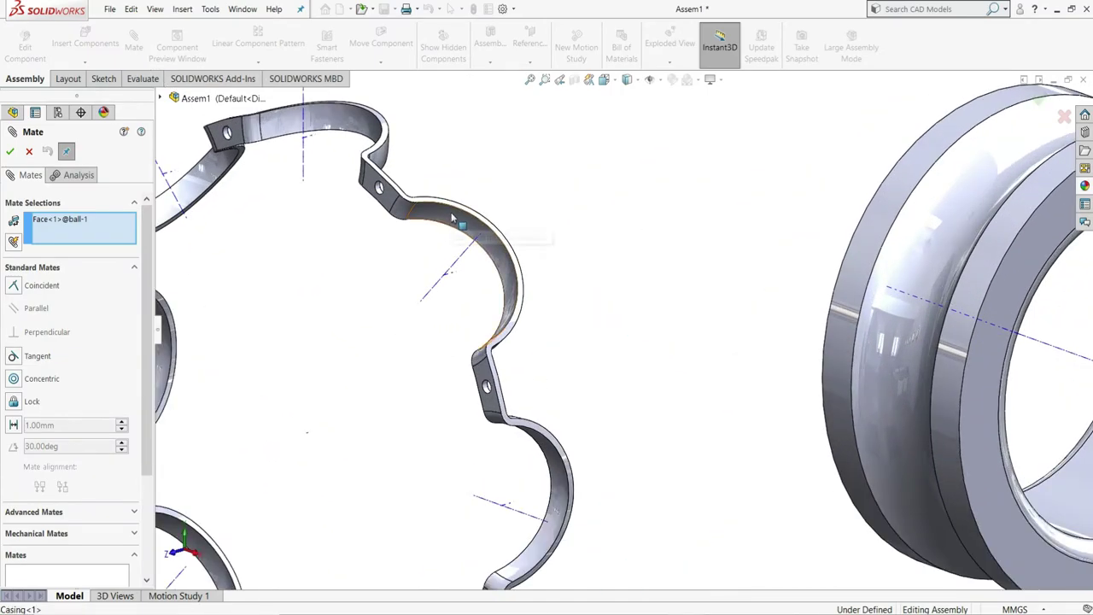
left_click(452, 219)
scroll(501, 212, "up", 5)
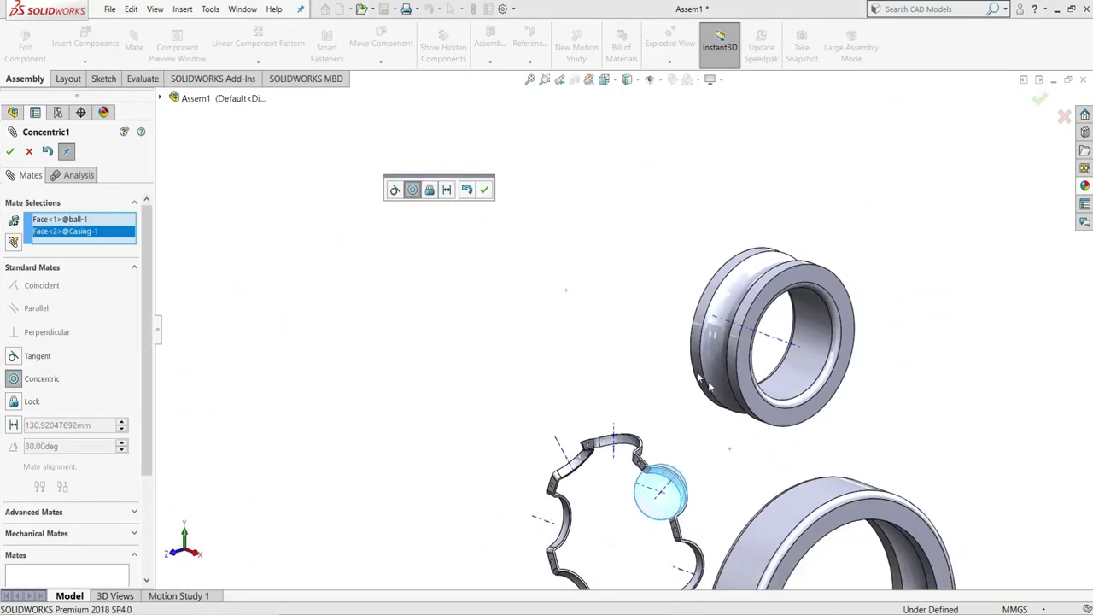
scroll(509, 420, "up", 3)
middle_click_drag(665, 438, 595, 412)
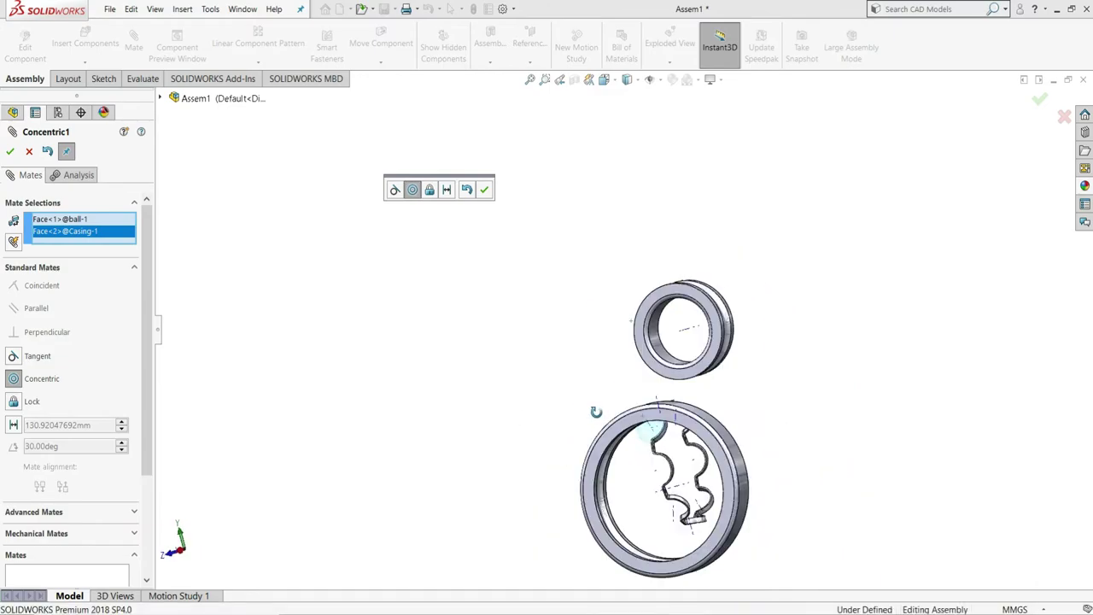
scroll(595, 413, "down", 2)
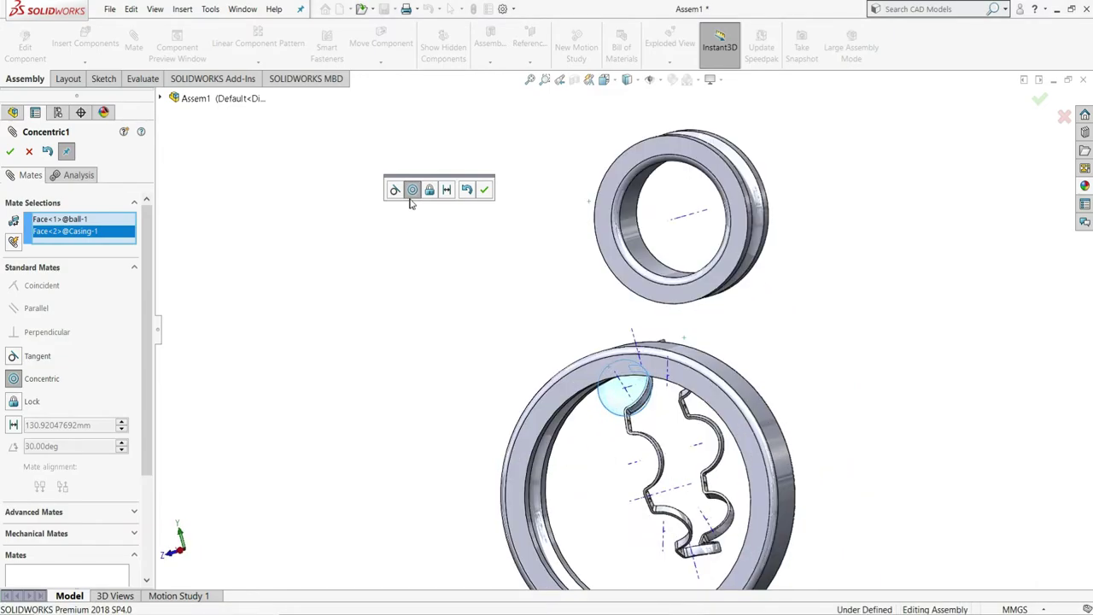
left_click(484, 190)
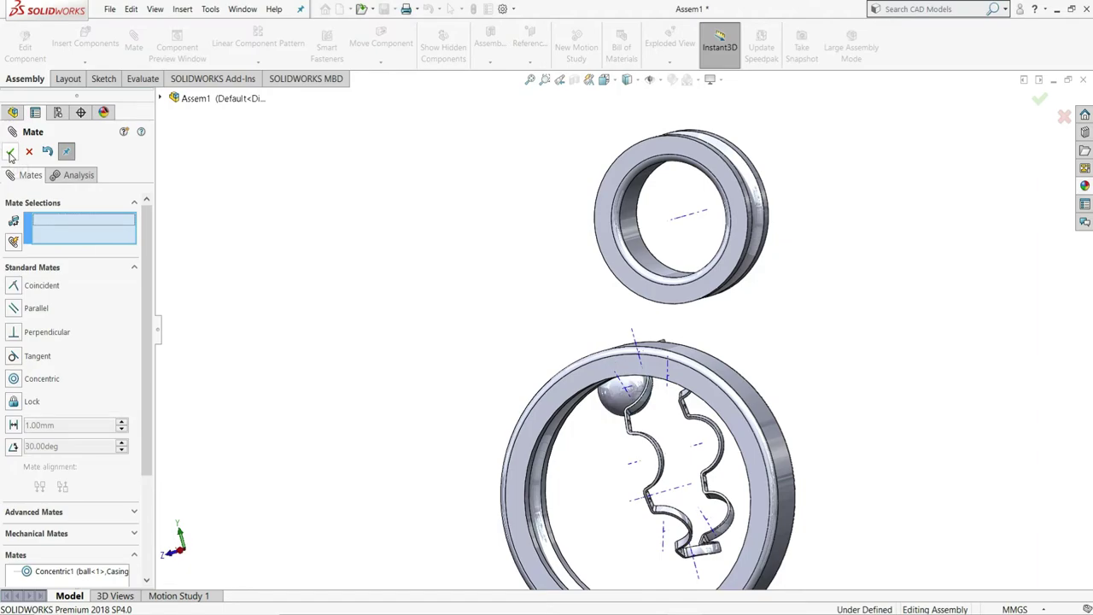
scroll(427, 312, "up", 2)
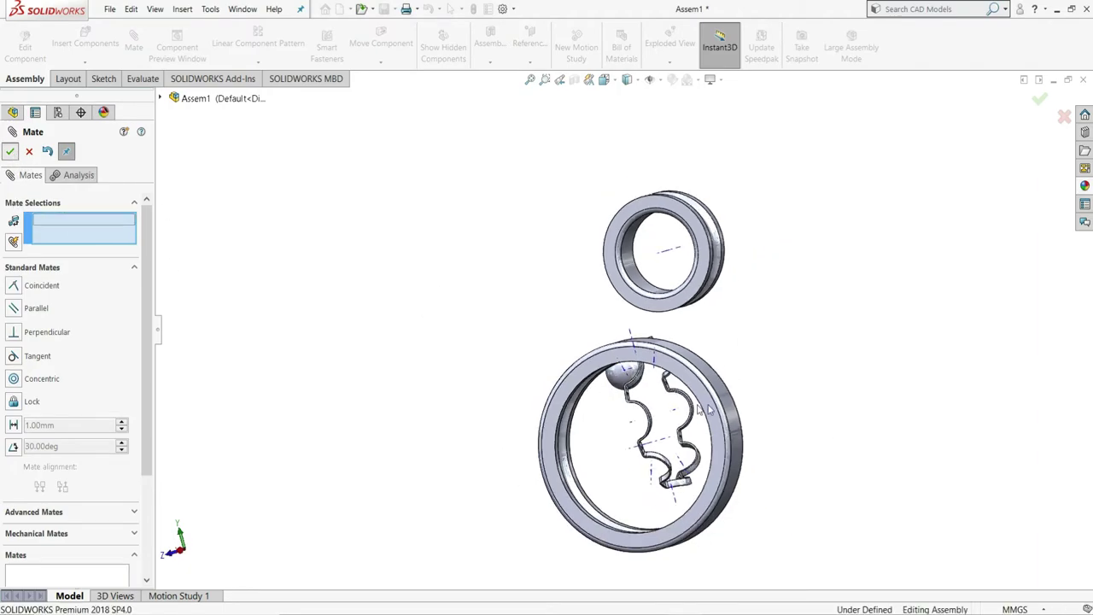
key("Escape")
left_click_drag(651, 416, 215, 225)
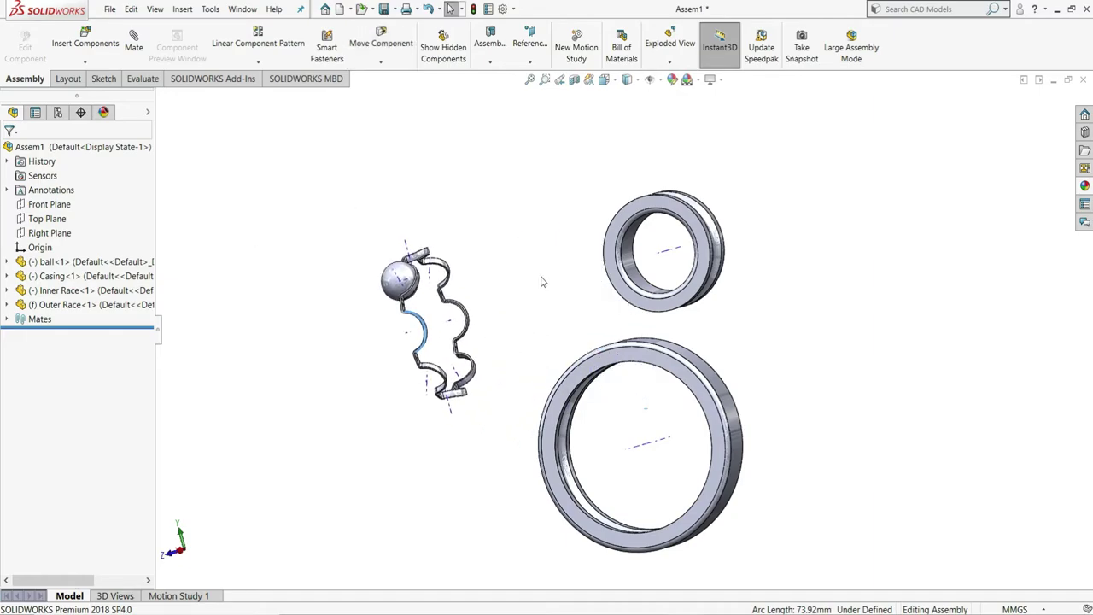
middle_click_drag(598, 347, 598, 257)
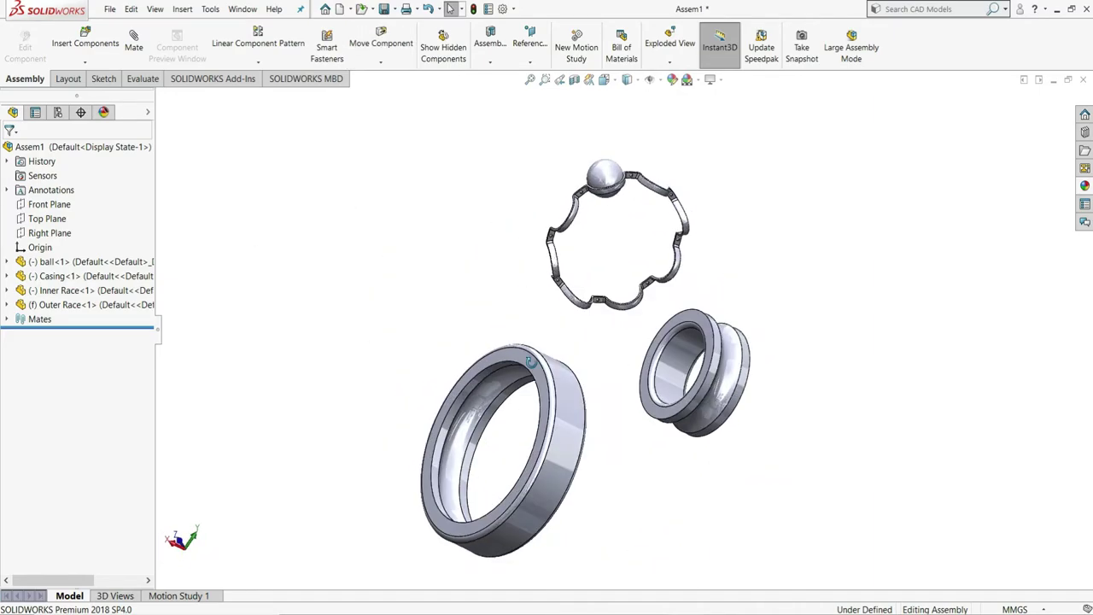
scroll(604, 257, "down", 5)
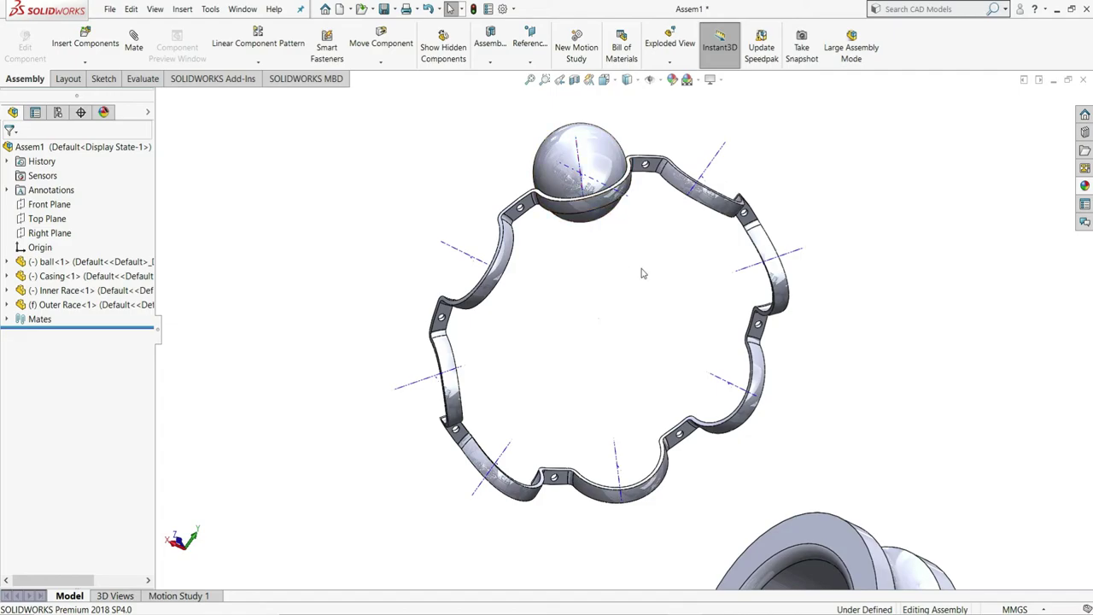
scroll(621, 340, "down", 2)
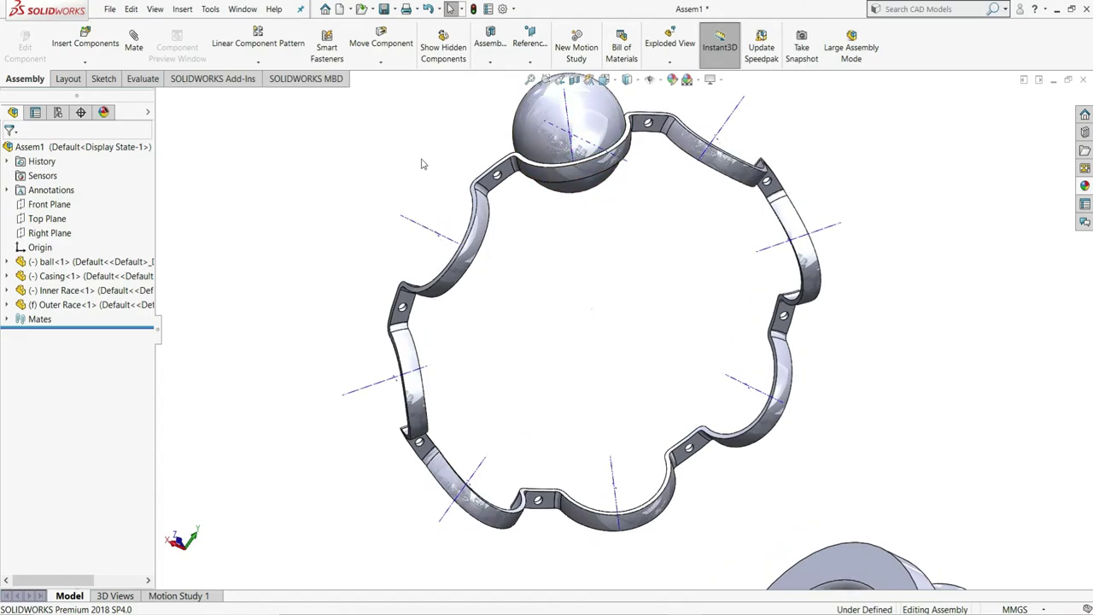
left_click(258, 61)
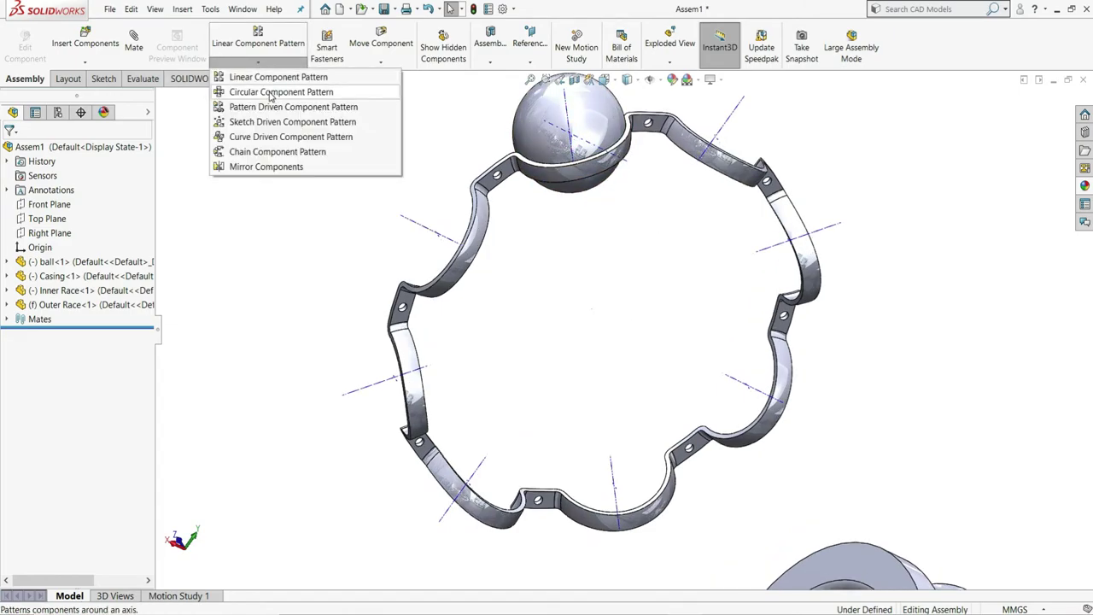
left_click(270, 94)
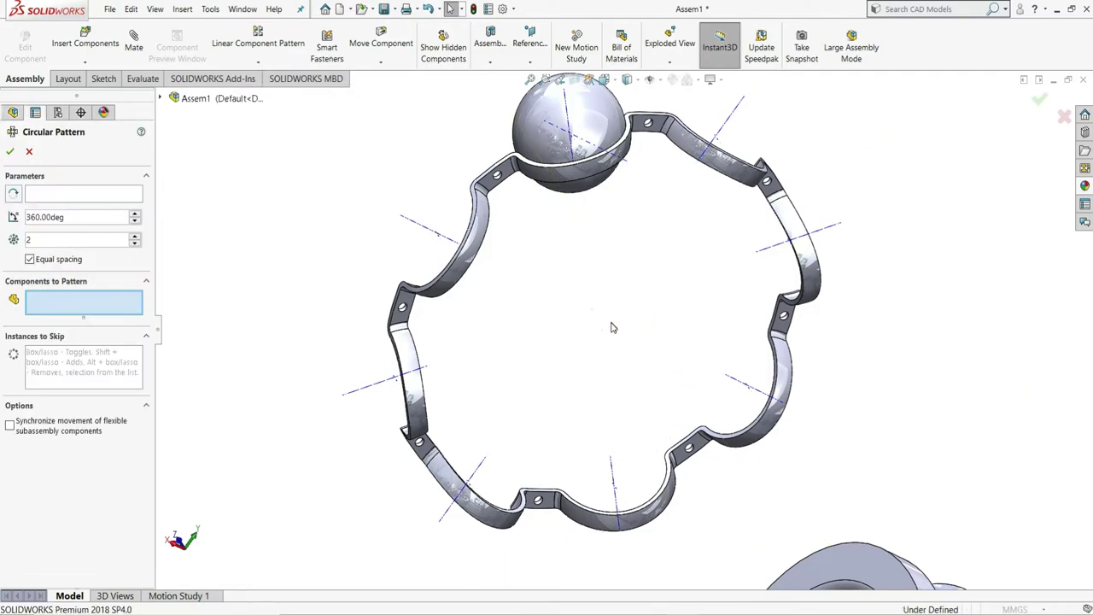
scroll(612, 328, "down", 5)
left_click(73, 196)
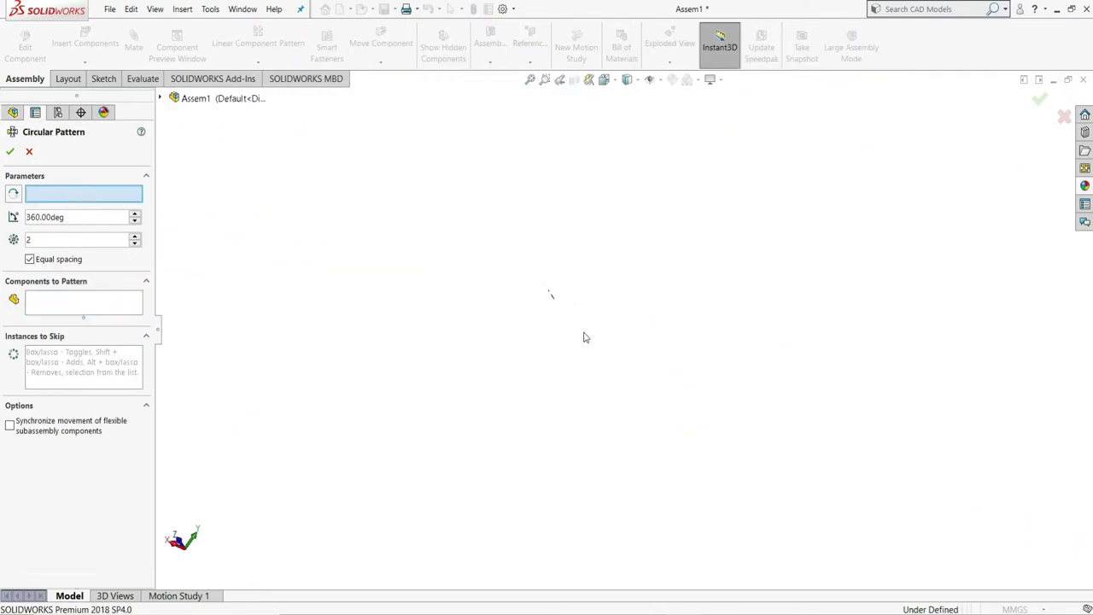
left_click(551, 301)
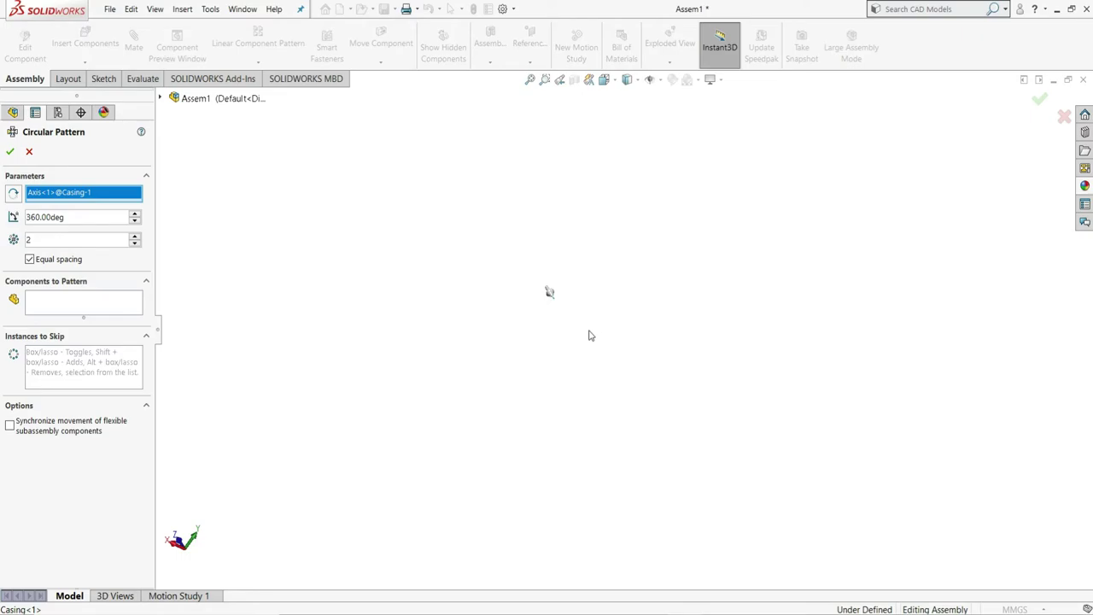
Pattern ball<1> into 8 equally spaced instances and confirm.
left_click(73, 307)
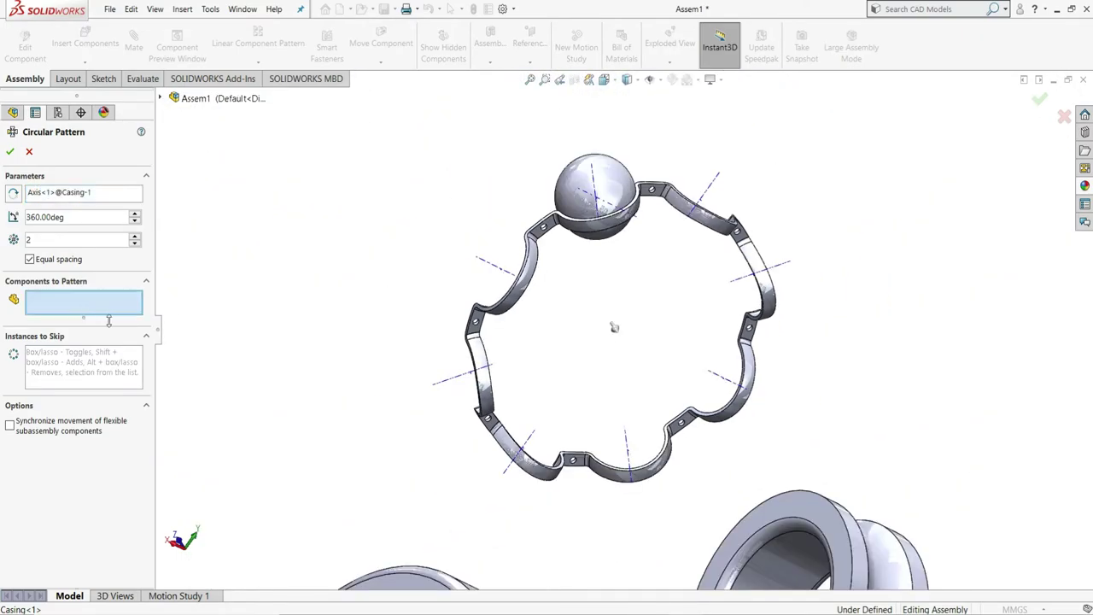
left_click(617, 182)
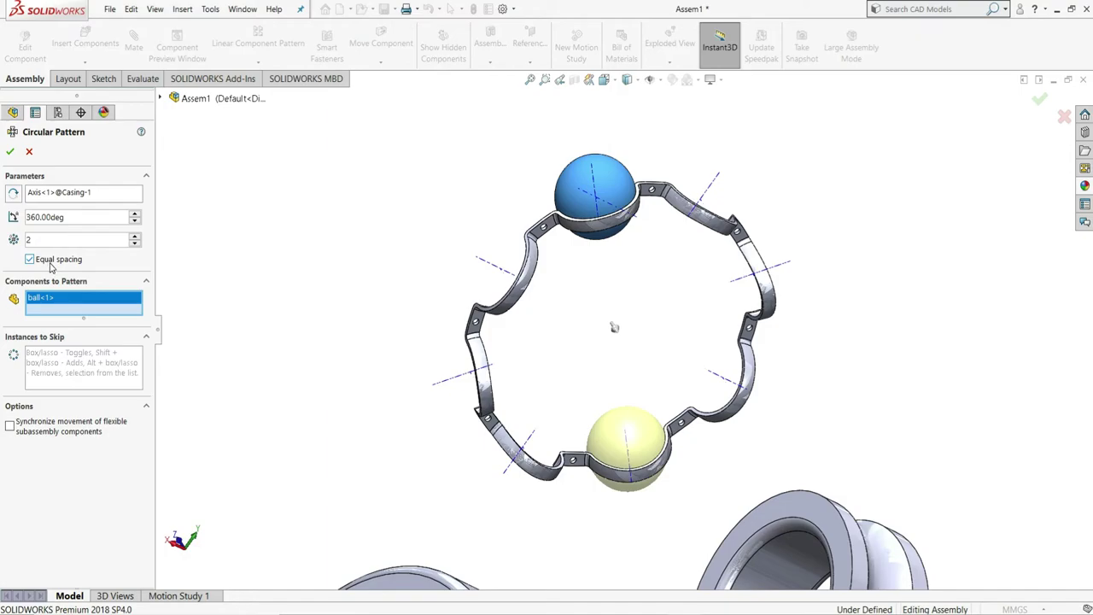
left_click(136, 238)
left_click(136, 237)
left_click(136, 238)
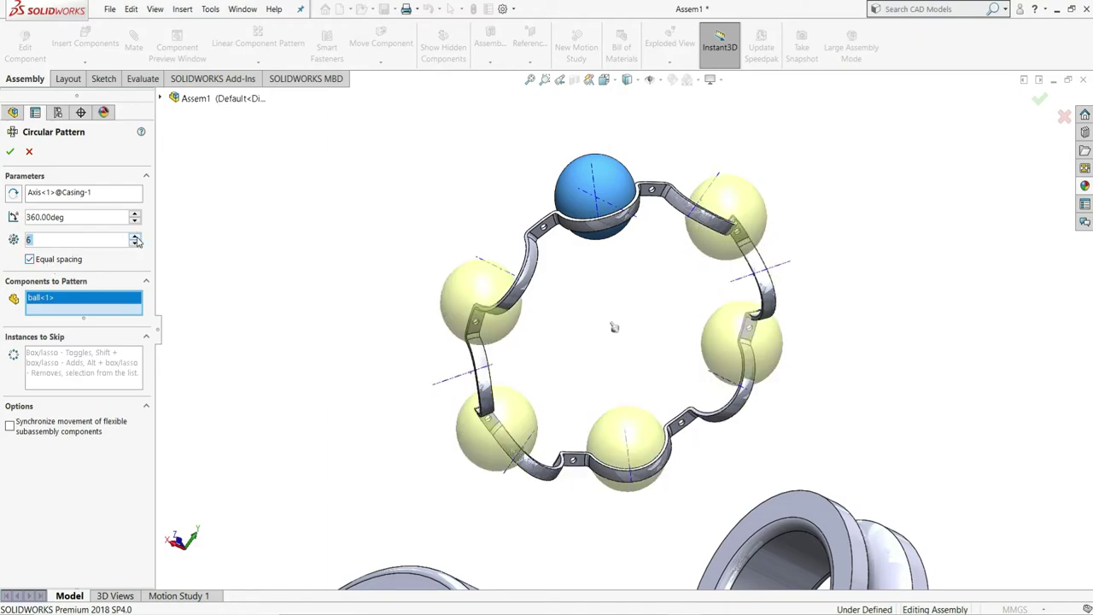
left_click(136, 239)
left_click(135, 239)
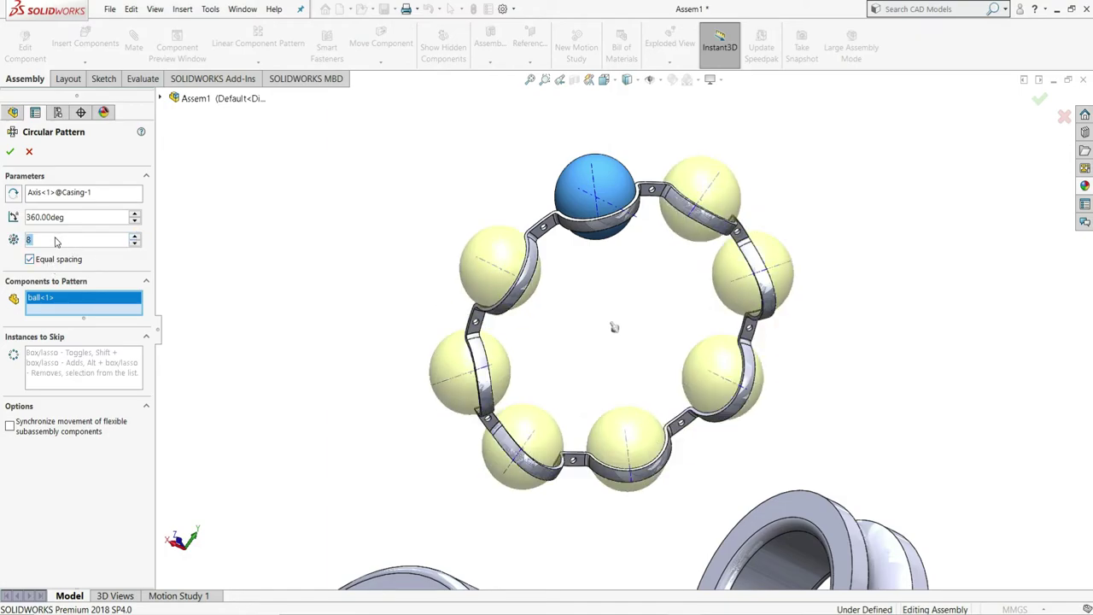
left_click(10, 152)
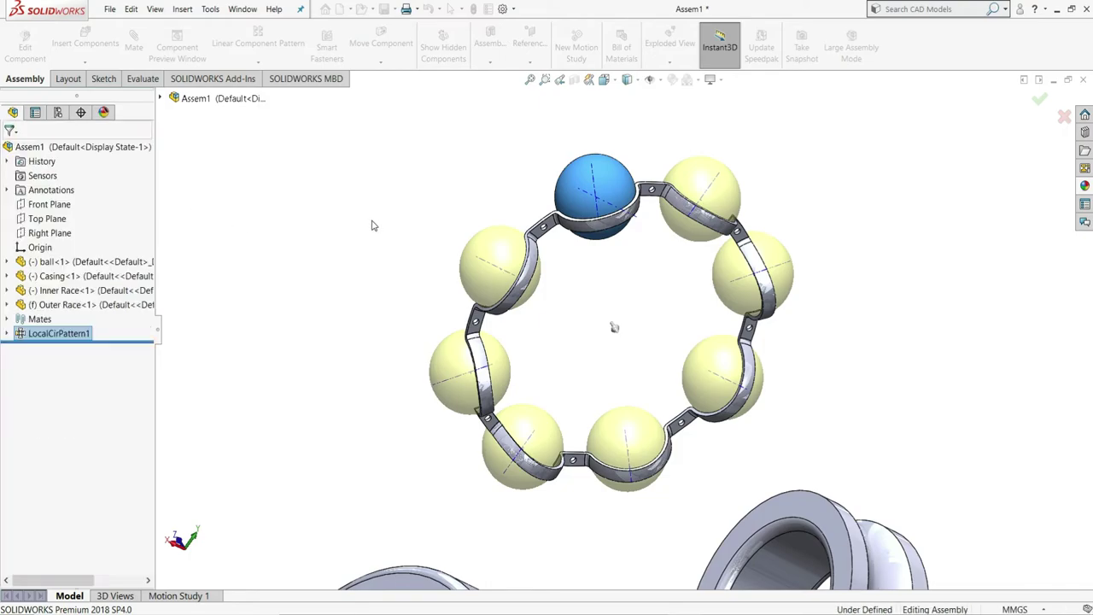
scroll(589, 346, "down", 3)
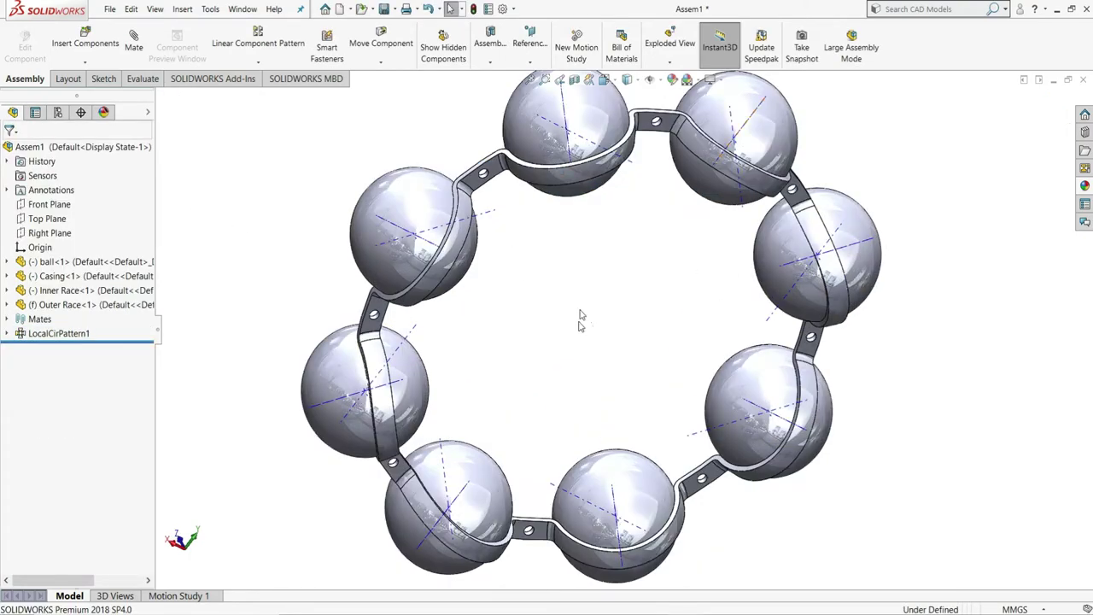
Mate the Casing axis coincident with the Outer Race axis.
scroll(612, 316, "down", 8)
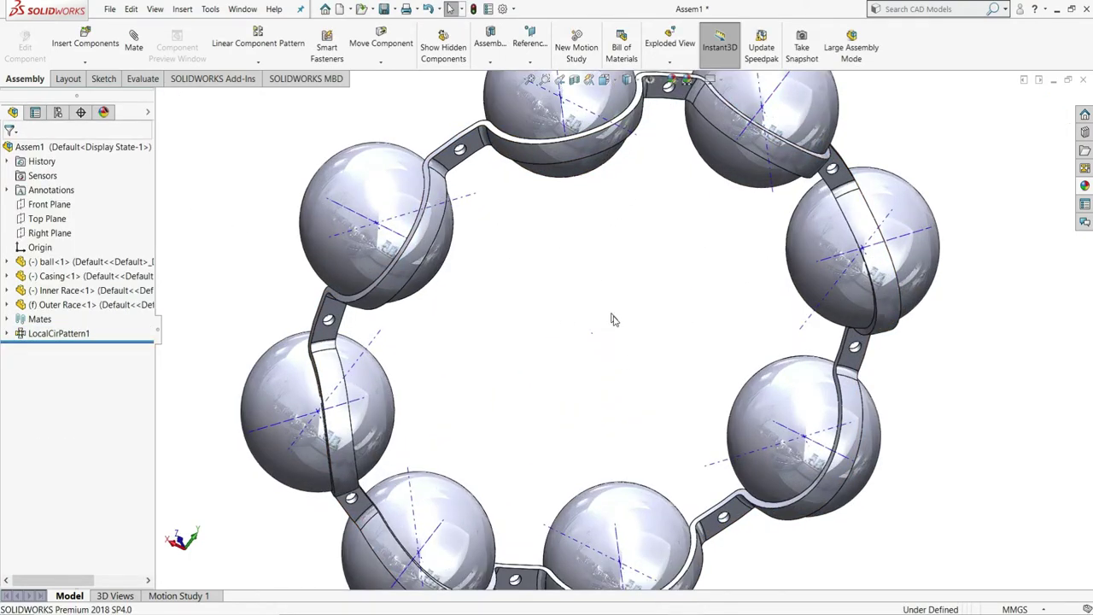
left_click(559, 289)
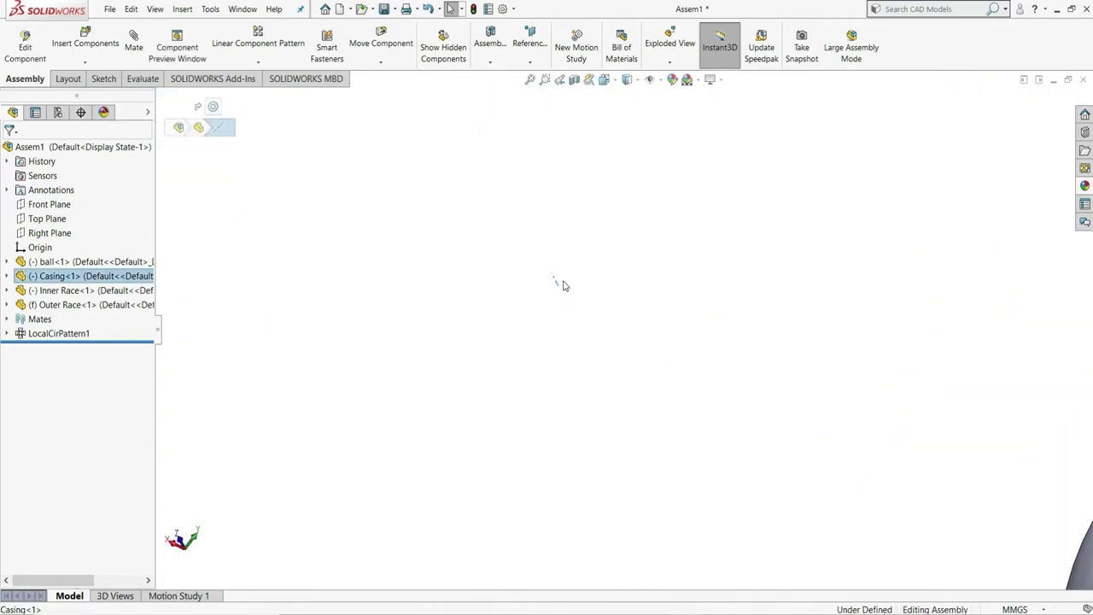
key("m")
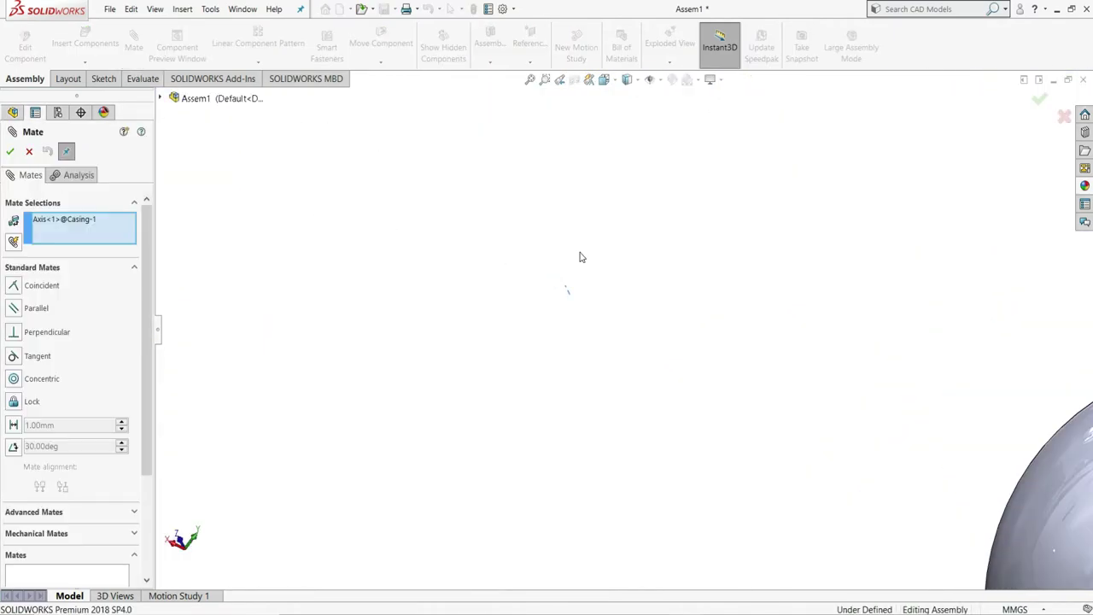
scroll(593, 253, "up", 8)
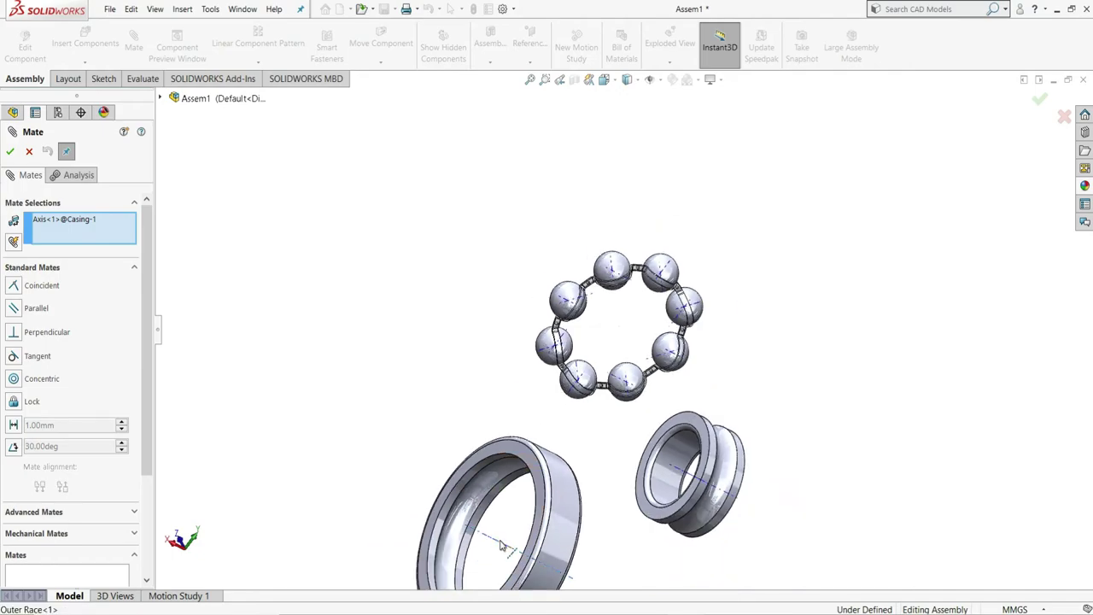
left_click(502, 547)
scroll(543, 500, "up", 2)
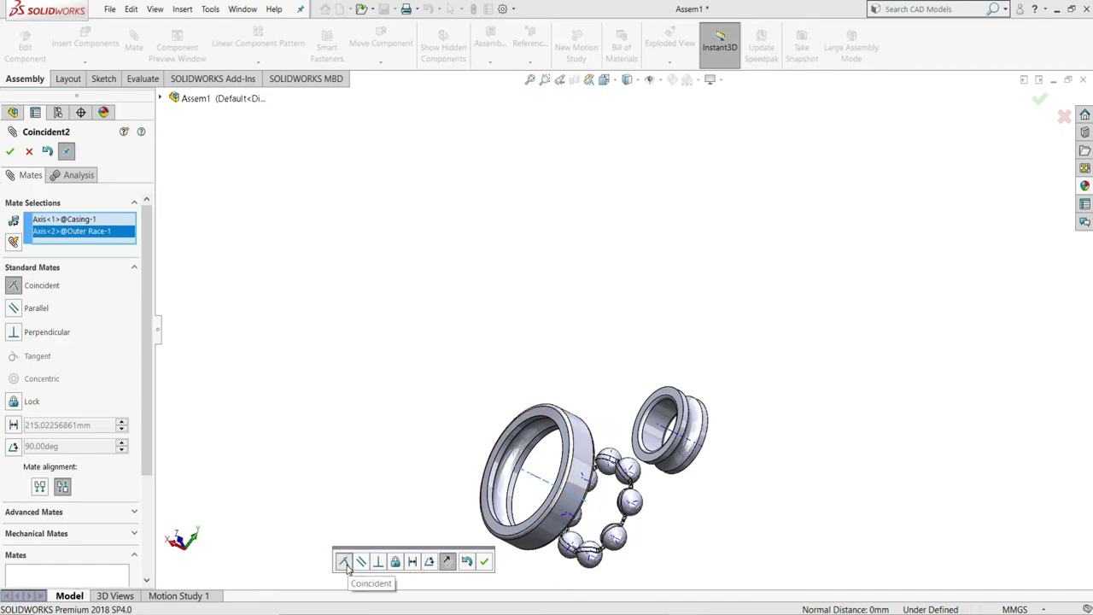
left_click(483, 562)
Mate a ball face tangent to the Outer Race's inner face.
scroll(659, 437, "down", 5)
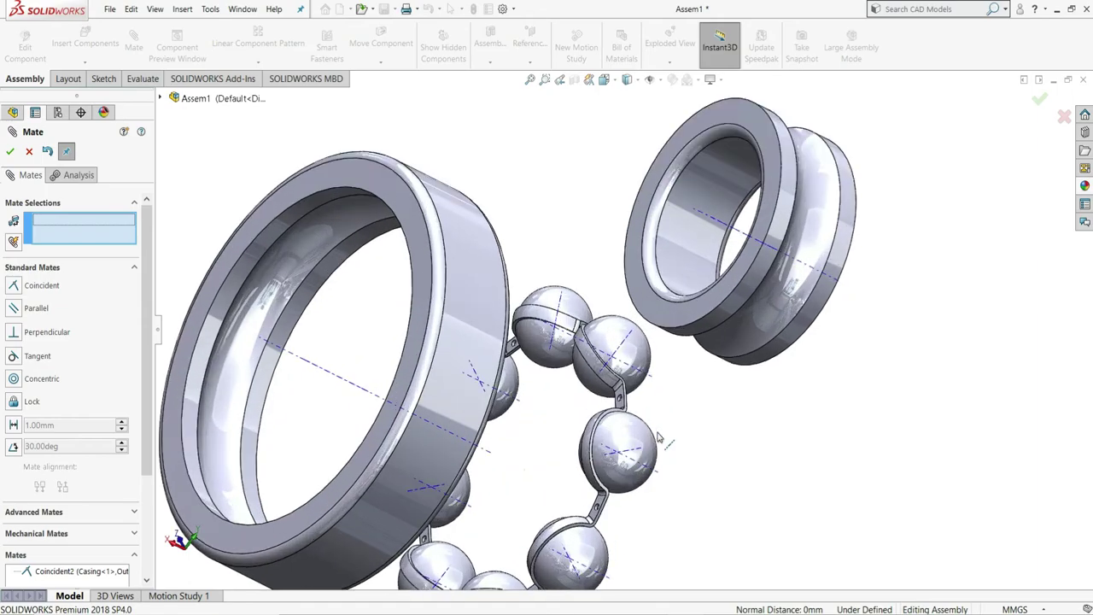
left_click(570, 307)
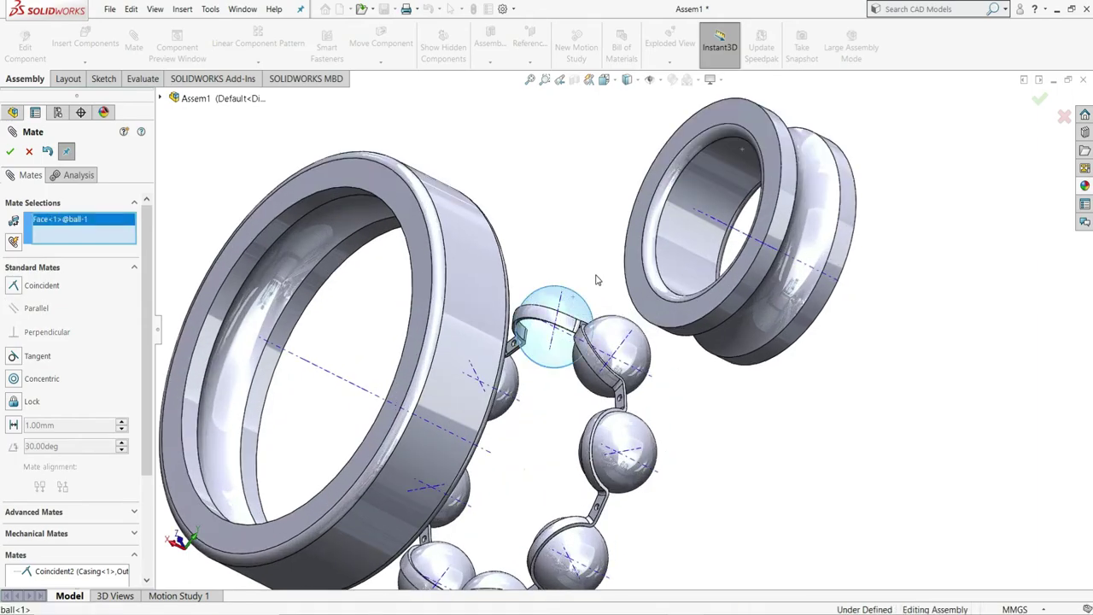
scroll(598, 282, "up", 5)
scroll(497, 288, "down", 5)
left_click(495, 283)
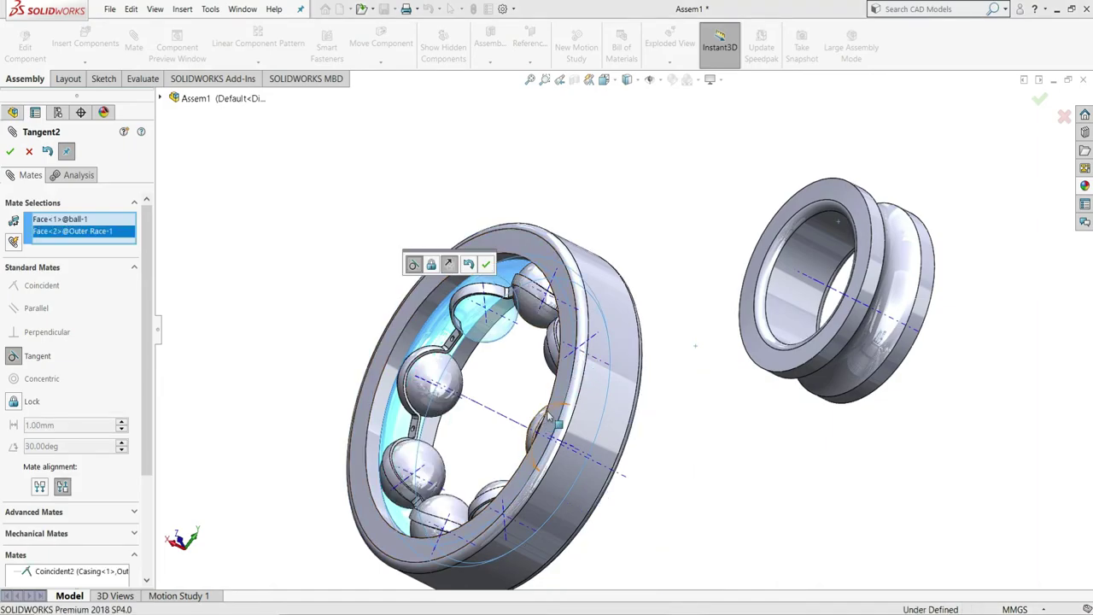
left_click(486, 264)
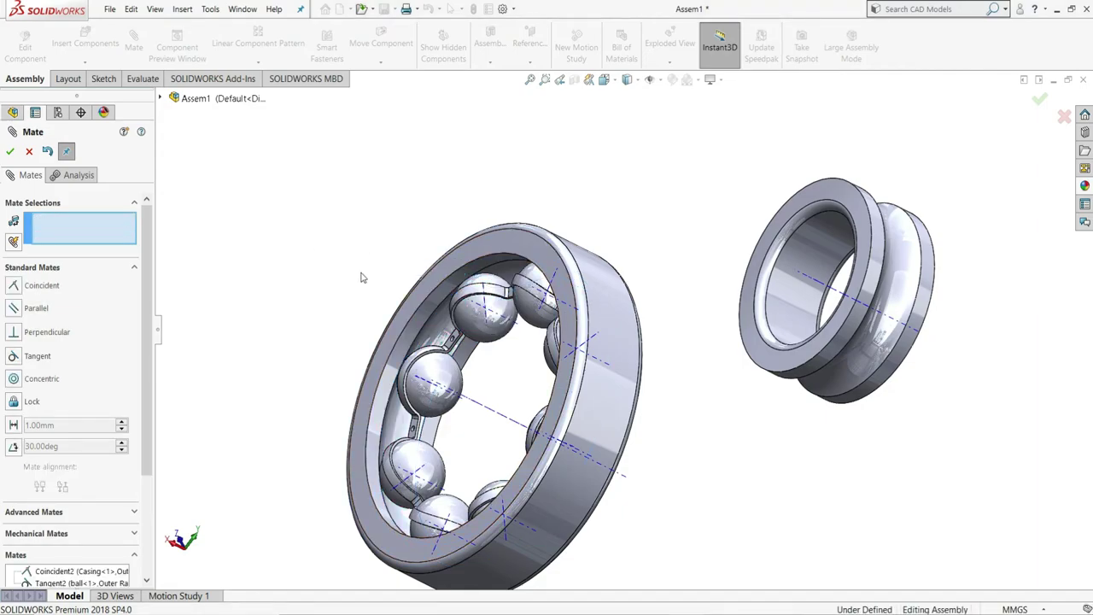
key("ctrl+1")
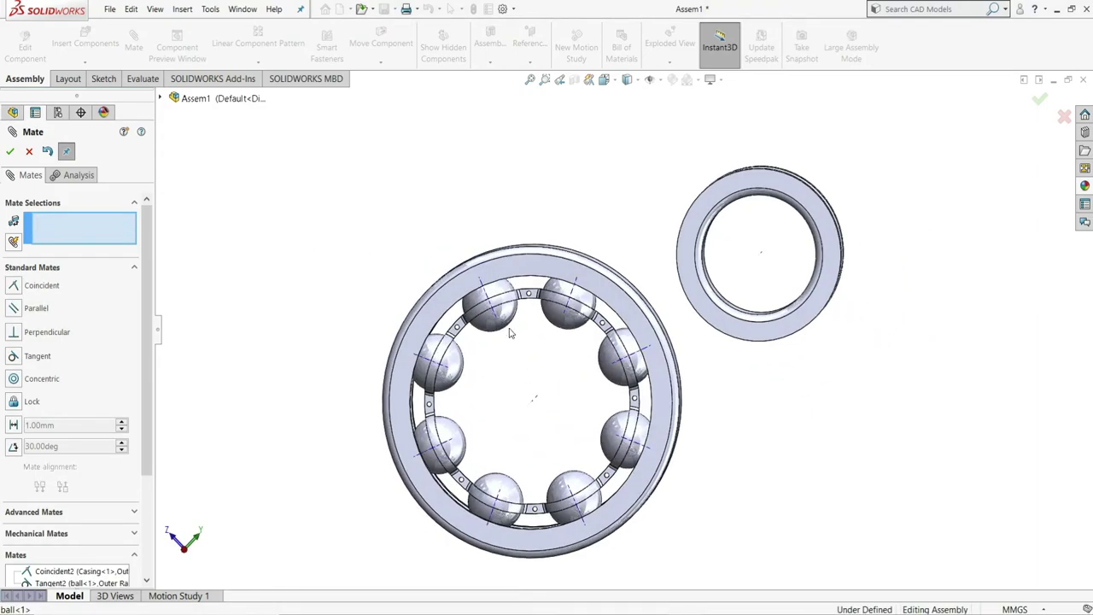
left_click_drag(529, 293, 724, 410)
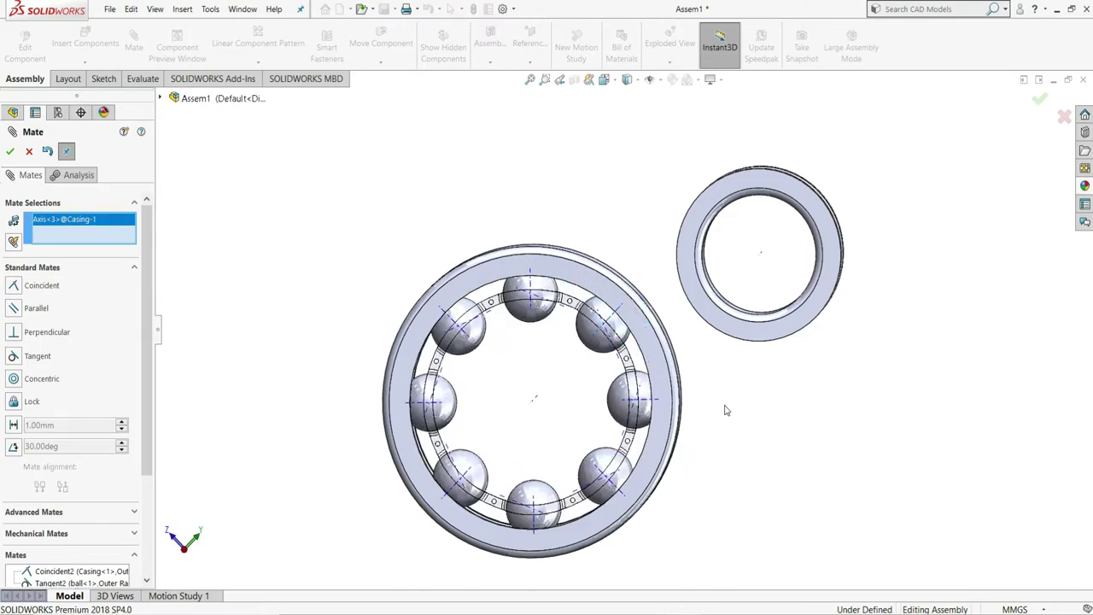
right_click(101, 229)
left_click(128, 232)
scroll(731, 287, "down", 2)
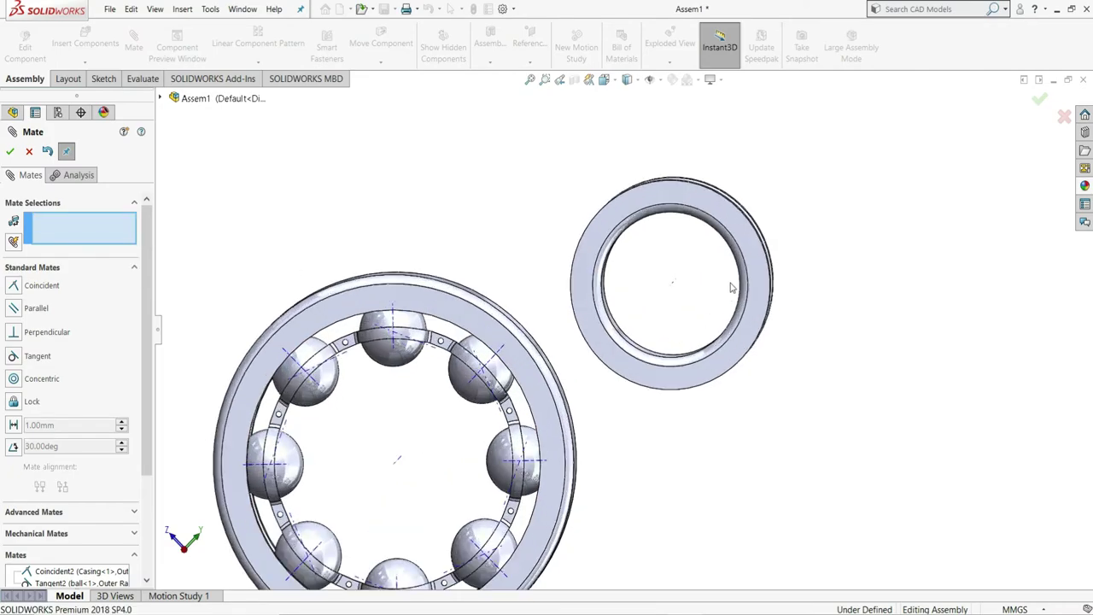
scroll(730, 288, "down", 3)
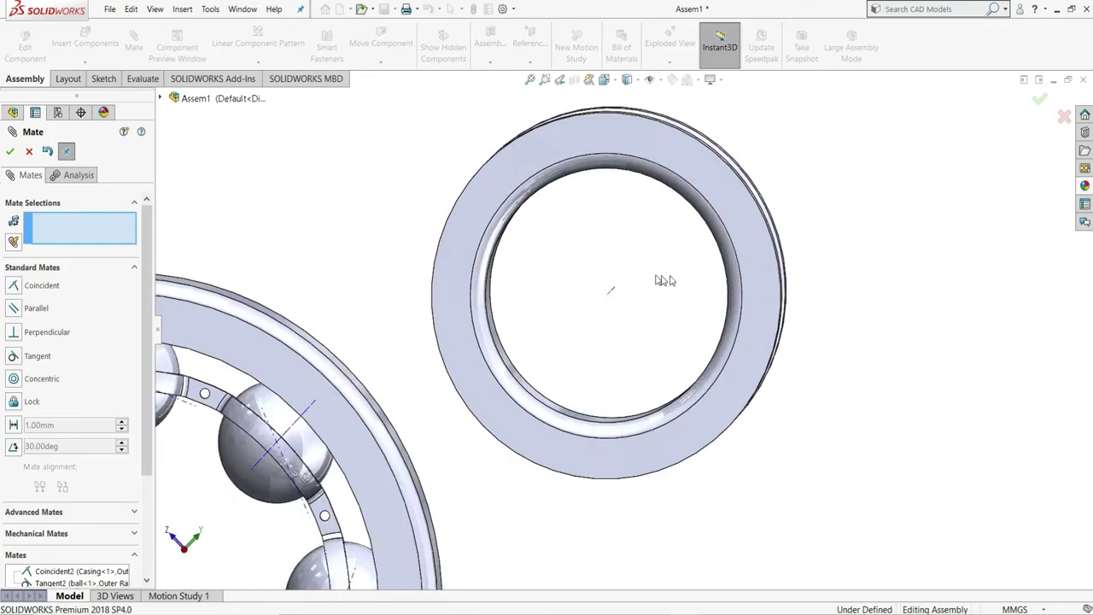
left_click(614, 295)
scroll(611, 294, "up", 2)
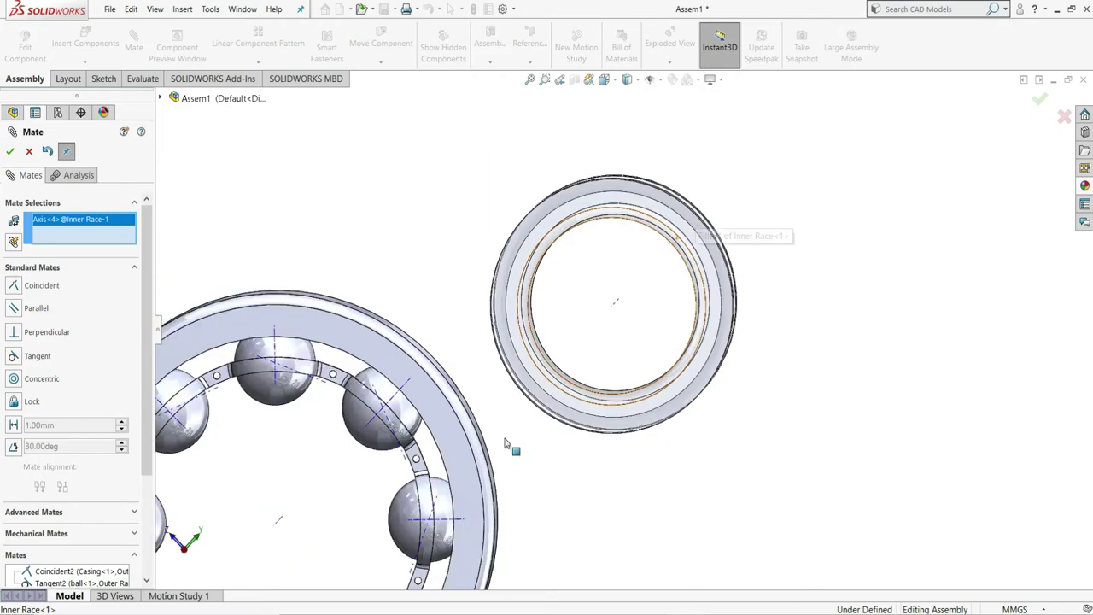
left_click(281, 525)
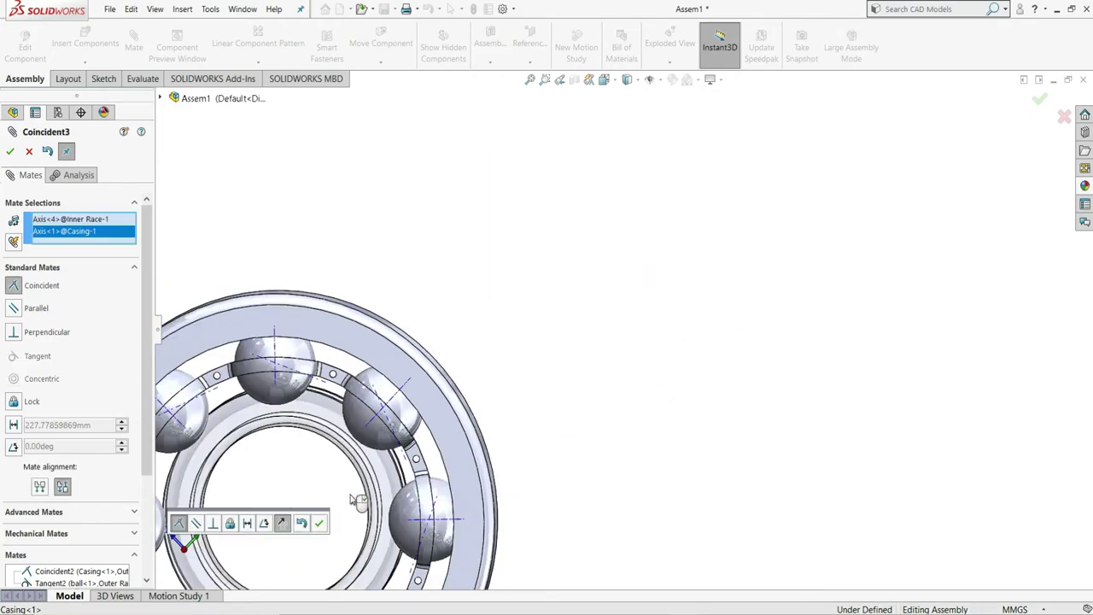
scroll(376, 487, "up", 2)
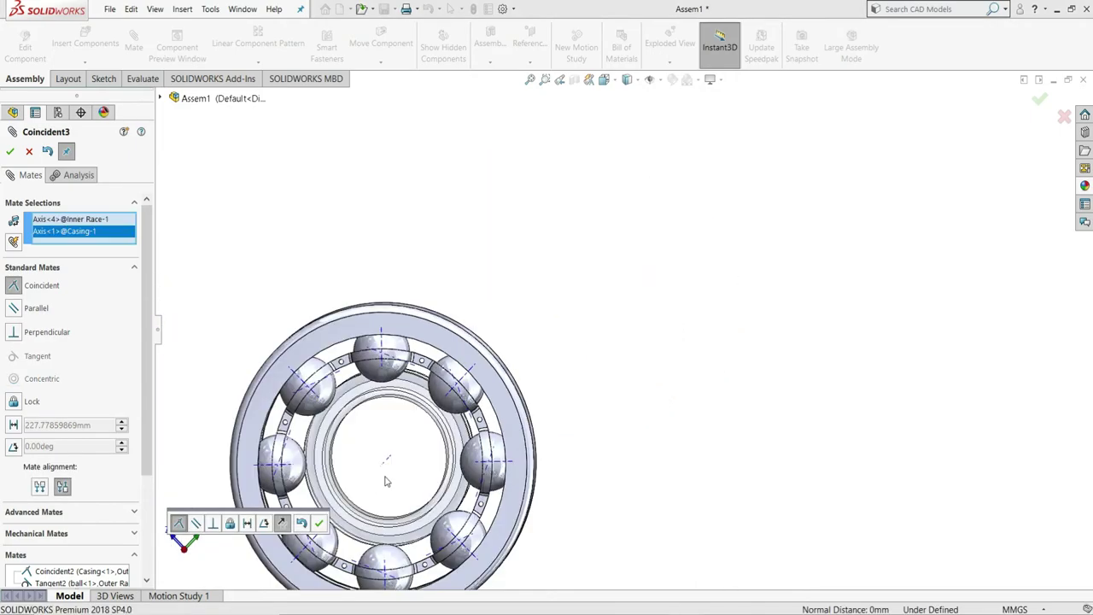
left_click(320, 523)
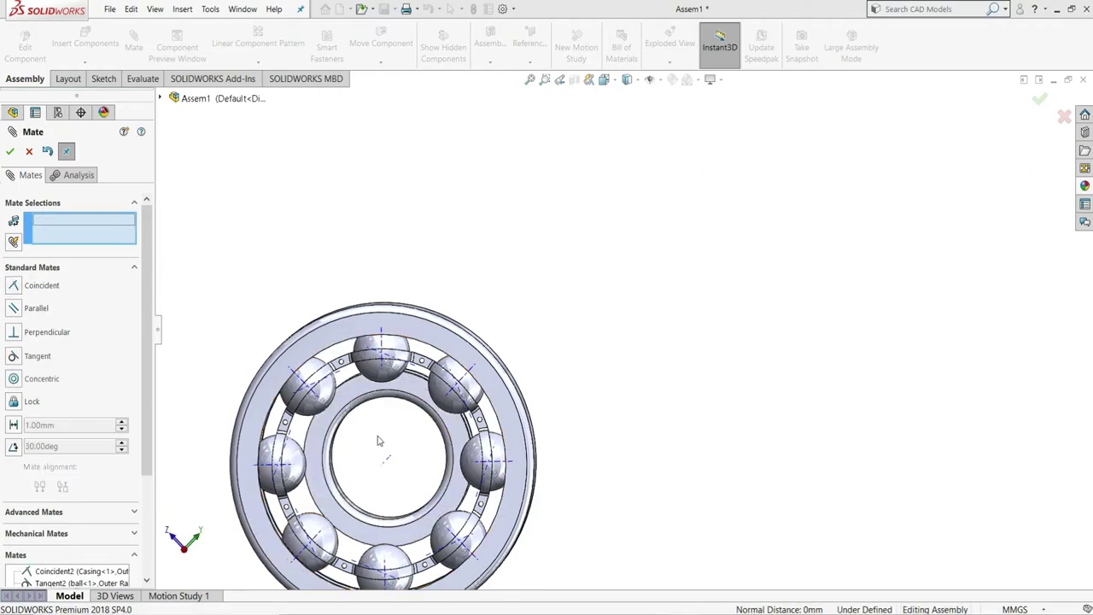
Start an advanced Width mate and select both outer race side faces as width references.
scroll(451, 410, "up", 3)
middle_click_drag(452, 410, 419, 512)
scroll(442, 501, "down", 4)
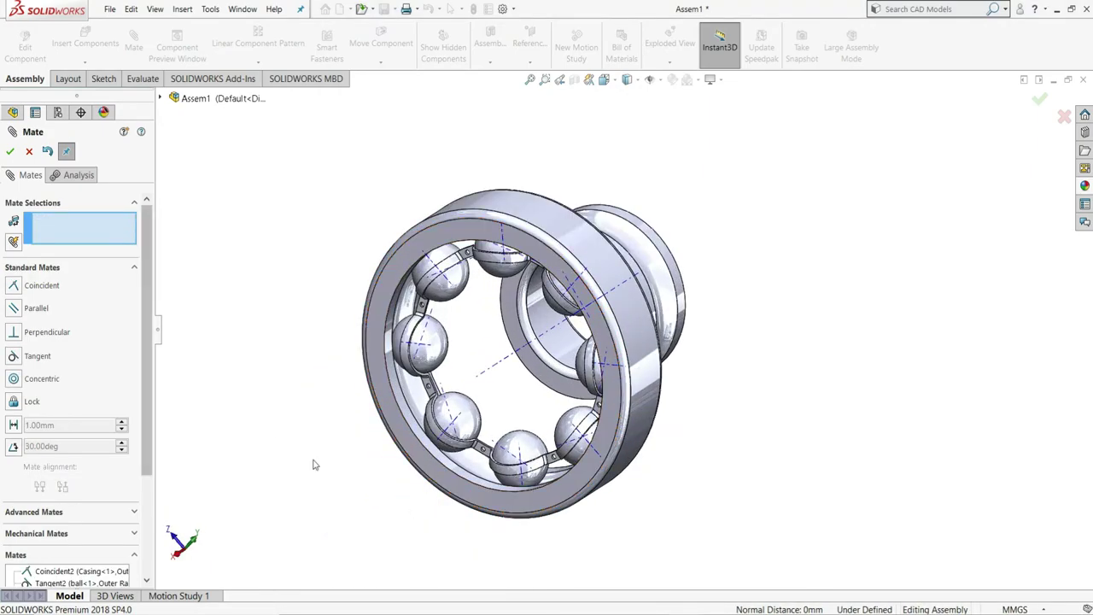
left_click(87, 516)
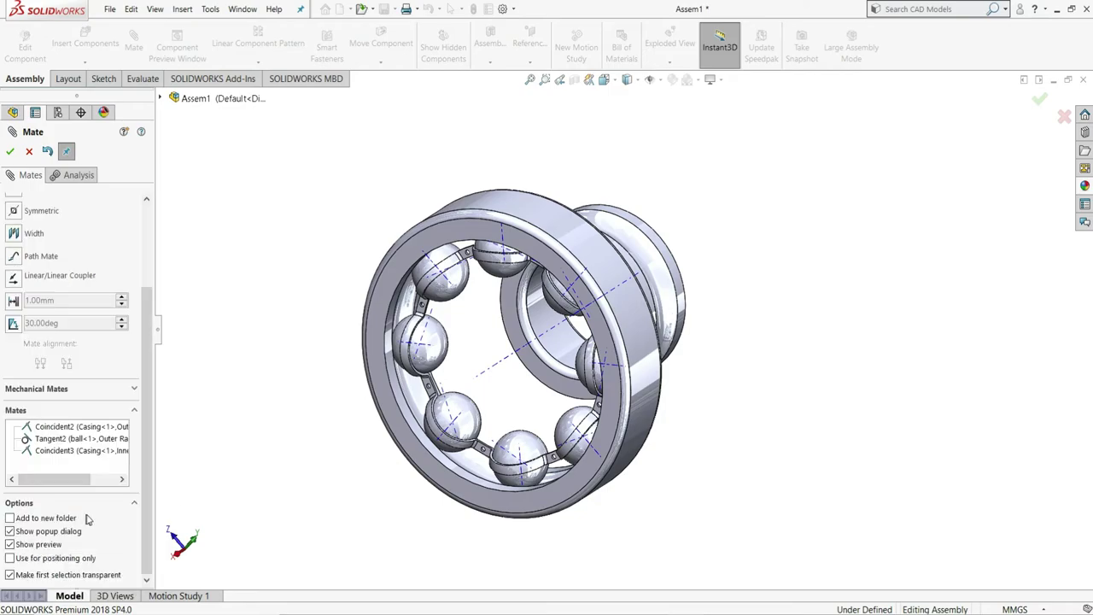
left_click(13, 236)
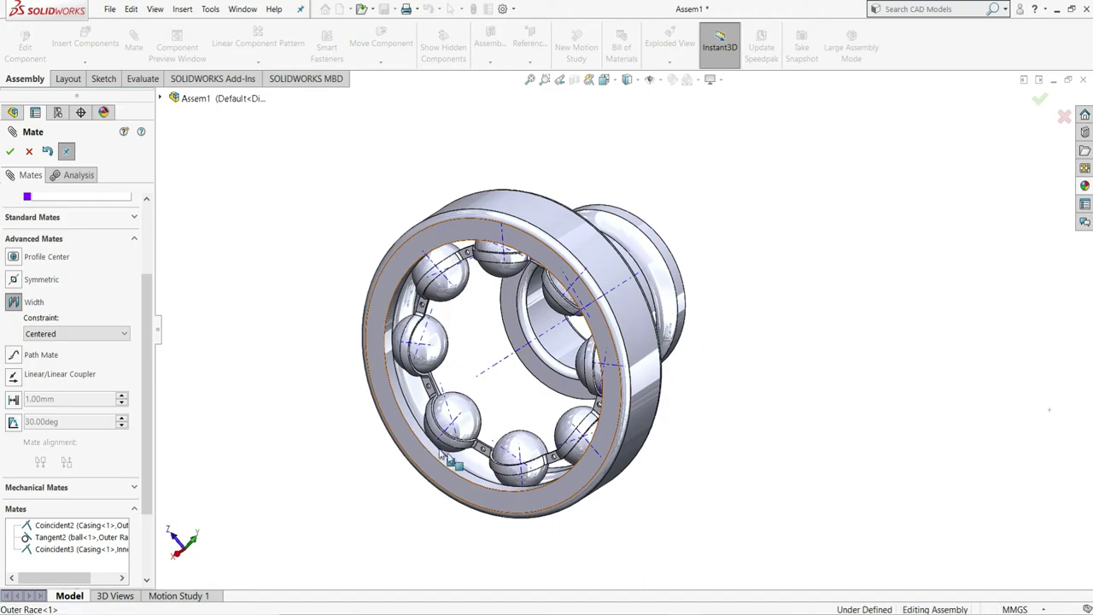
left_click(400, 424)
middle_click_drag(492, 441, 552, 487)
scroll(552, 487, "down", 2)
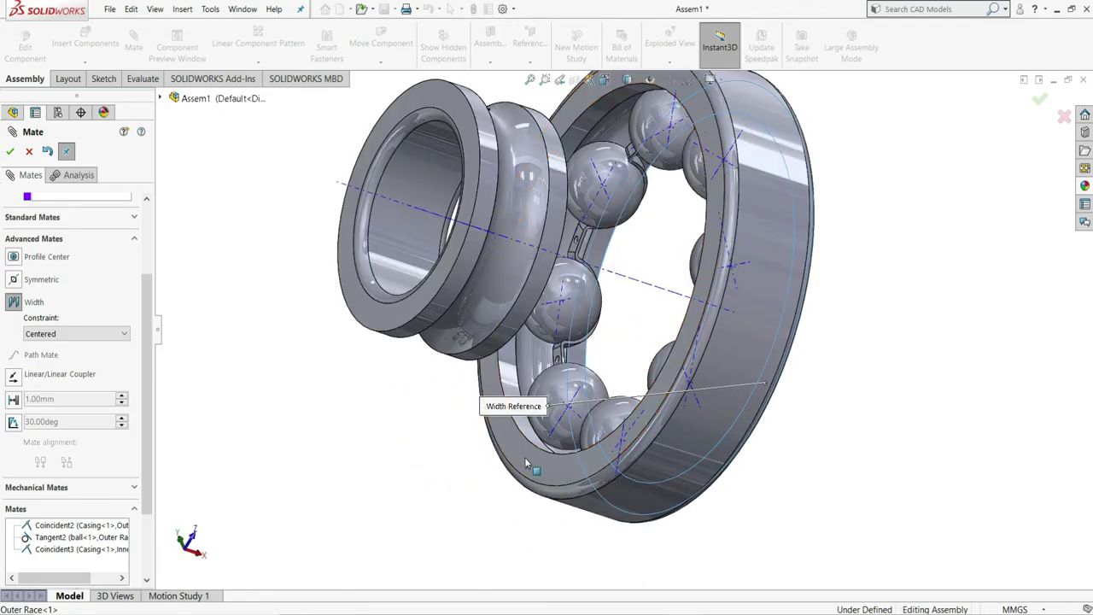
left_click(525, 458)
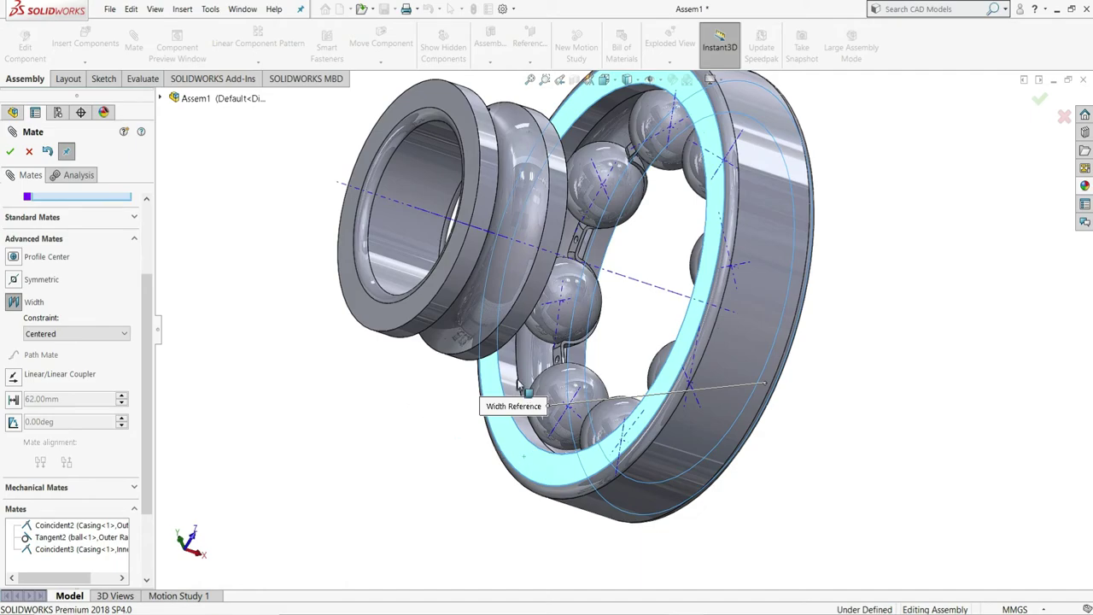
Select both inner race side faces as tab references and accept the Width2 mate.
scroll(525, 330, "down", 3)
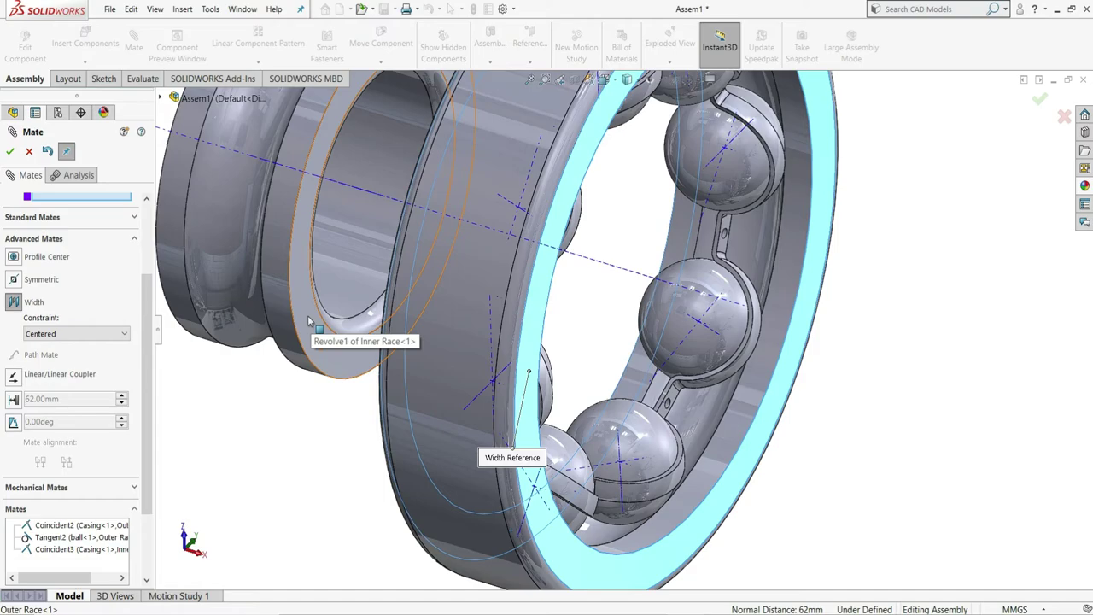
left_click(311, 324)
scroll(410, 389, "up", 3)
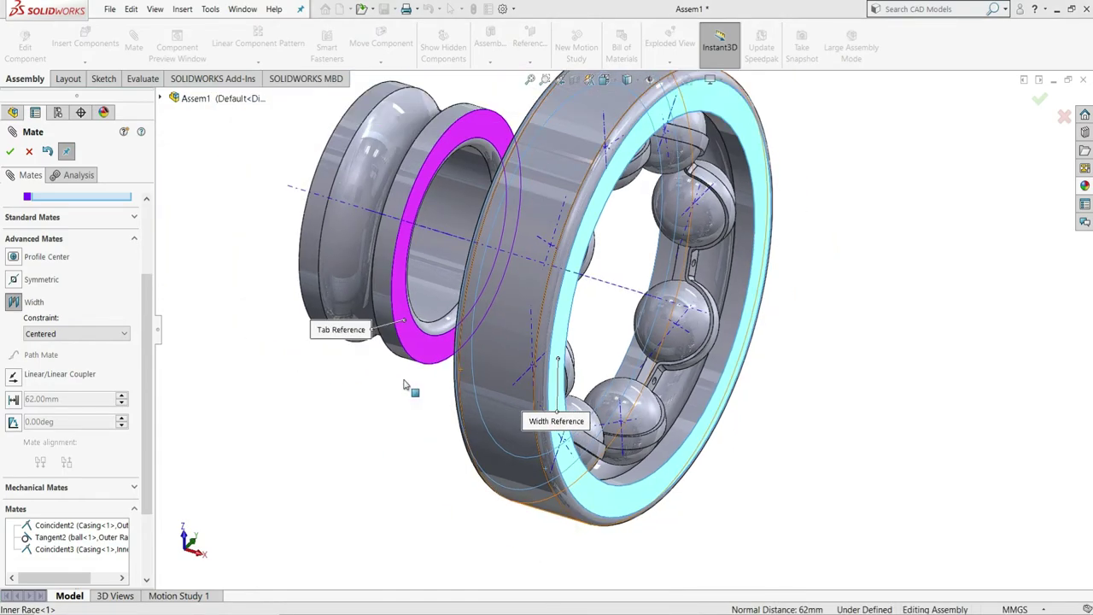
middle_click_drag(458, 391, 197, 313)
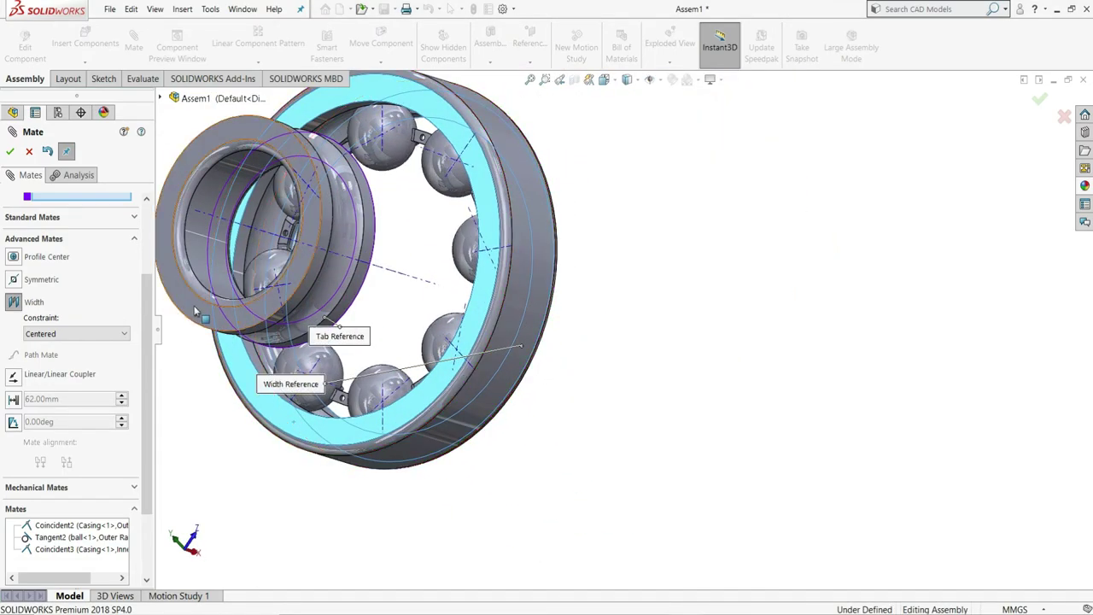
left_click(196, 312)
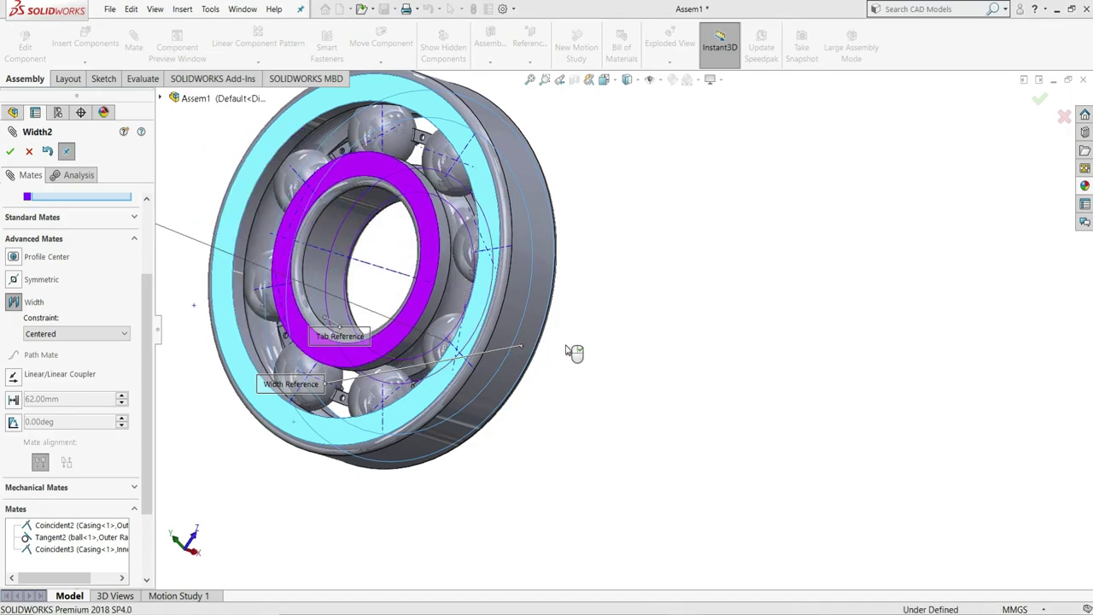
middle_click_drag(588, 339, 401, 256)
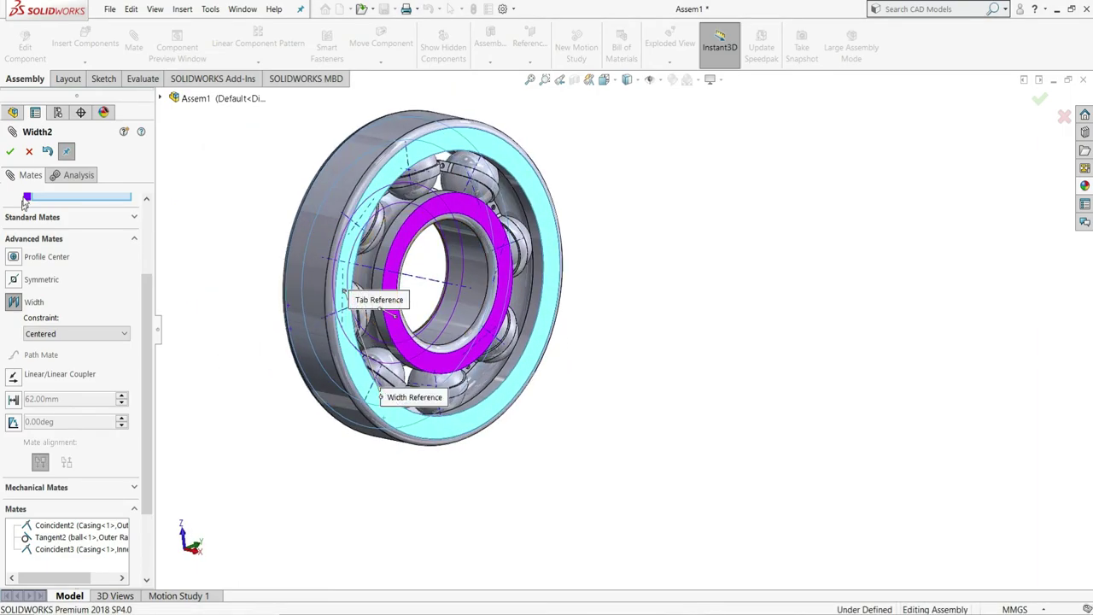
left_click(9, 152)
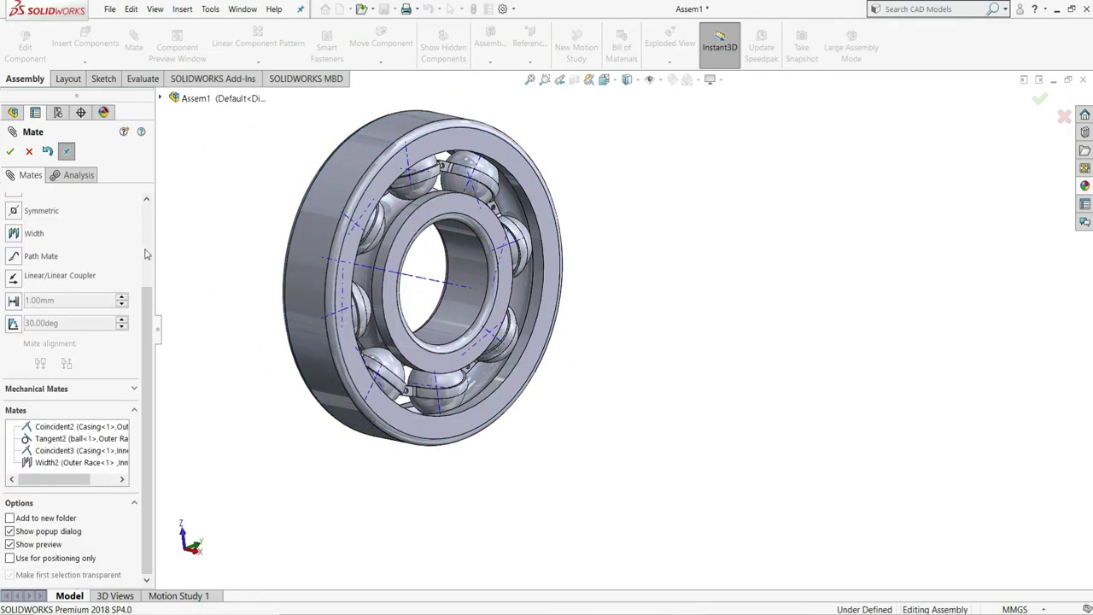
Close the mate tool and drag a ball to rotate the patterned balls around the ring.
left_click(31, 151)
scroll(593, 281, "up", 3)
middle_click_drag(593, 281, 487, 278)
scroll(487, 278, "down", 4)
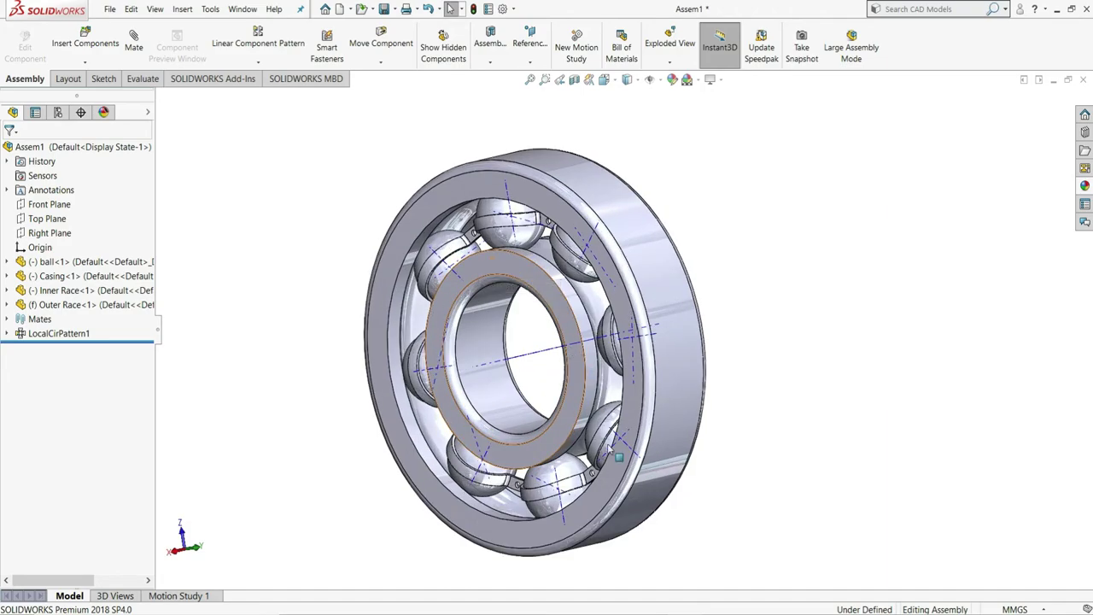
left_click(598, 282)
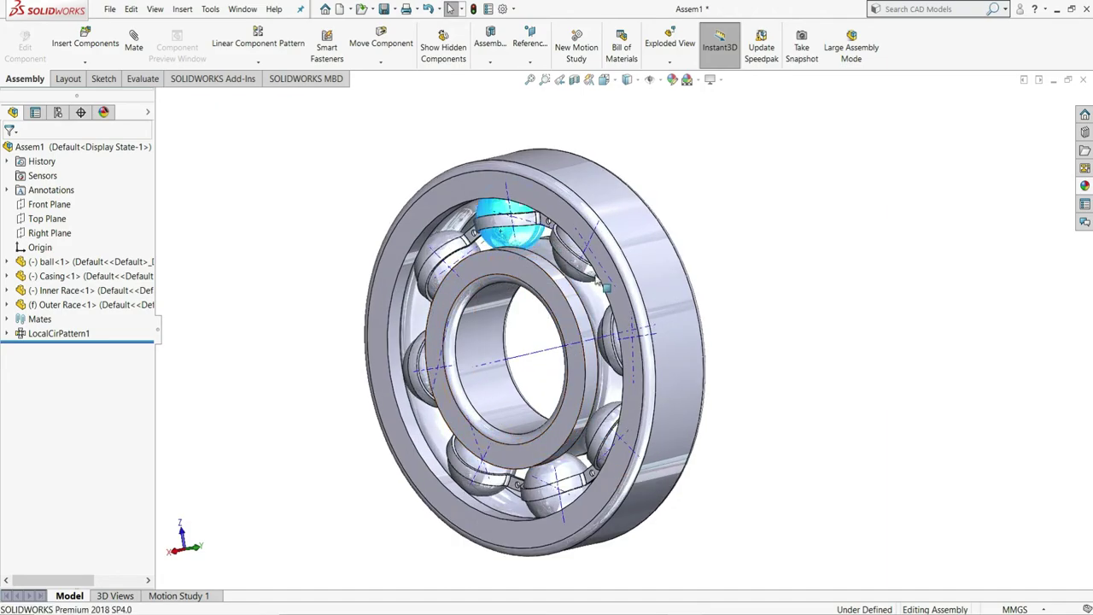
left_click_drag(604, 287, 483, 244)
left_click(754, 282)
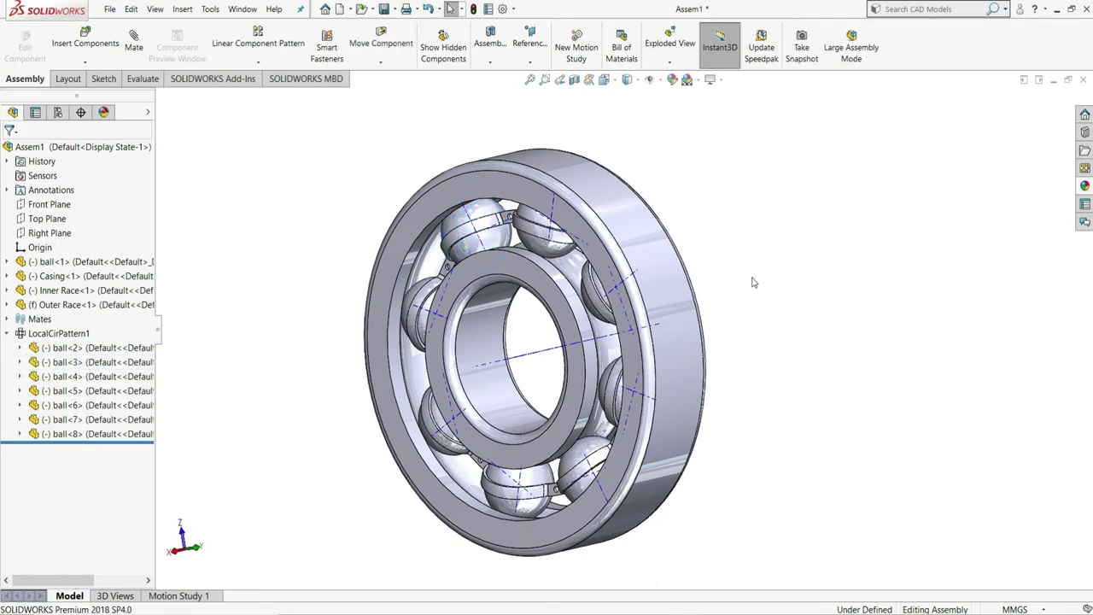
Turn off View Temporary Axes and select a segment of the cage.
left_click(658, 80)
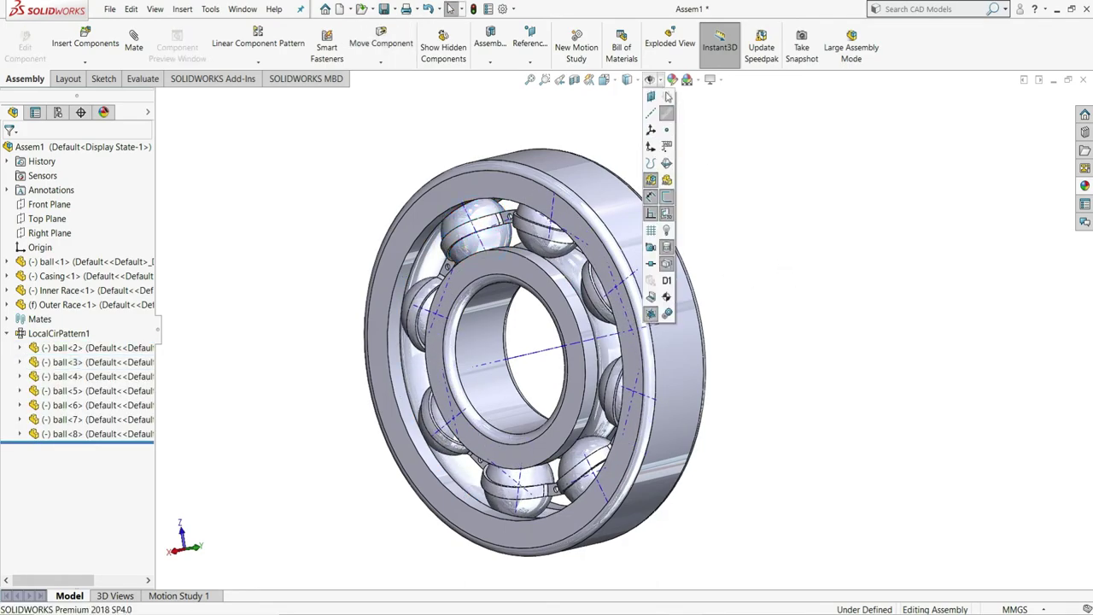
left_click(668, 115)
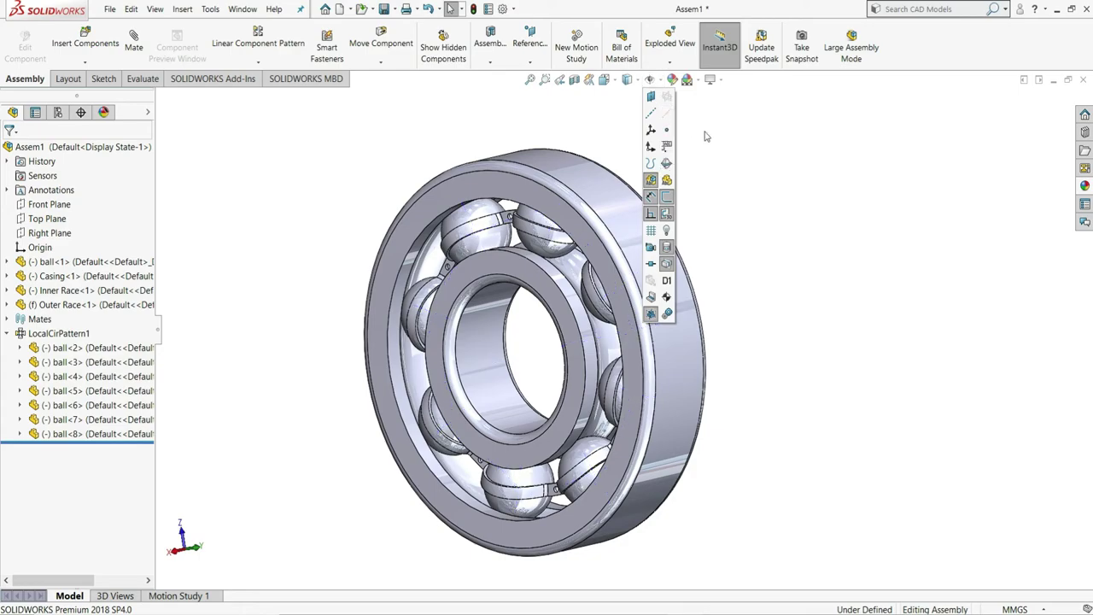
middle_click_drag(724, 212, 598, 257)
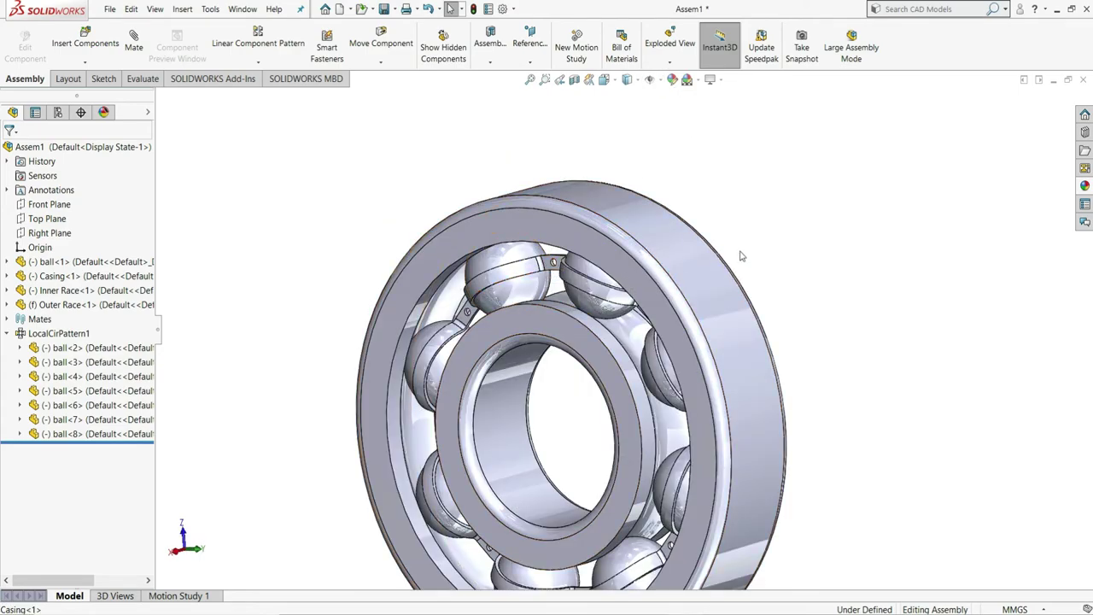
scroll(726, 235, "up", 3)
middle_click_drag(735, 244, 606, 269)
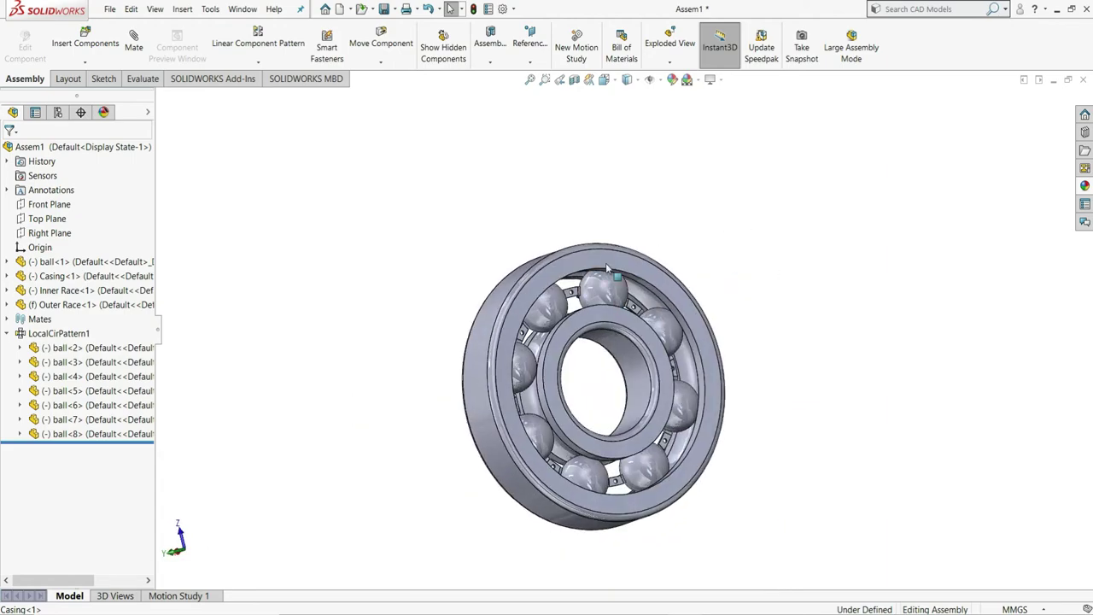
scroll(611, 311, "up", 1)
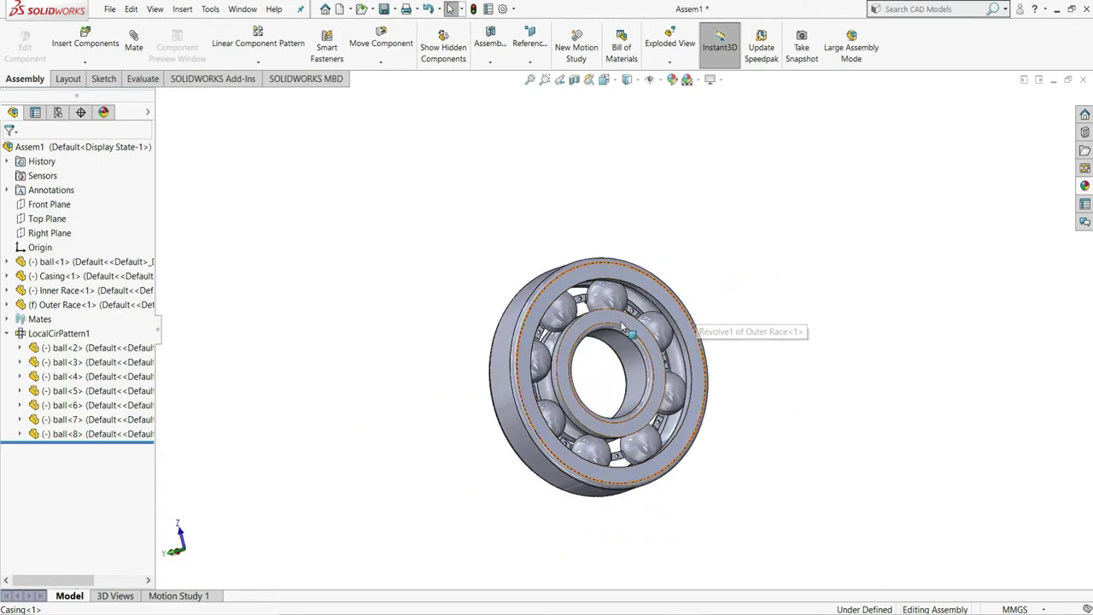
scroll(646, 366, "down", 3)
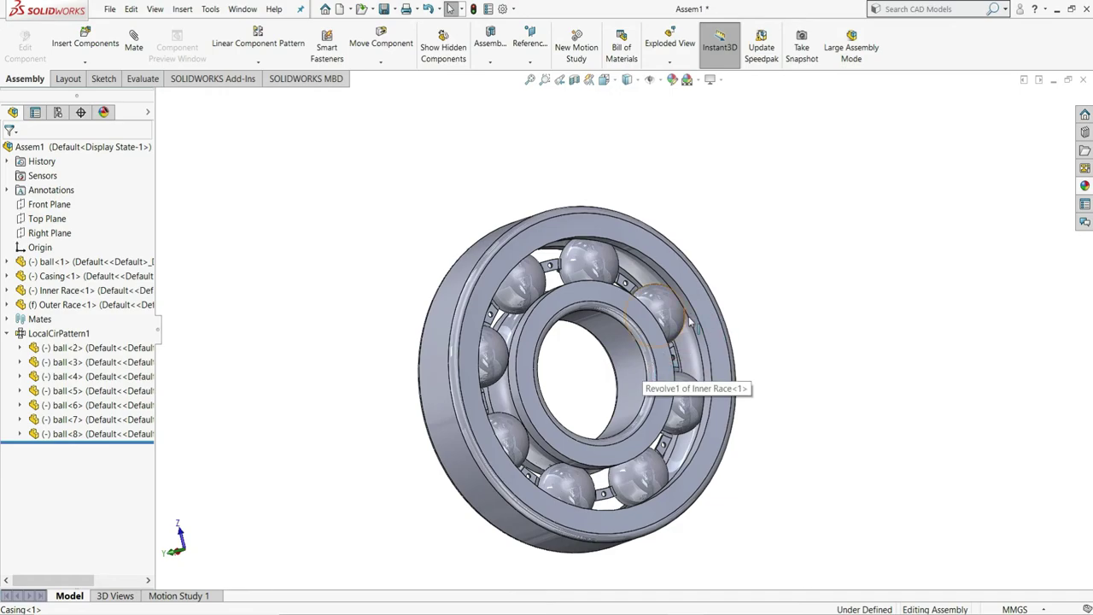
scroll(690, 321, "down", 2)
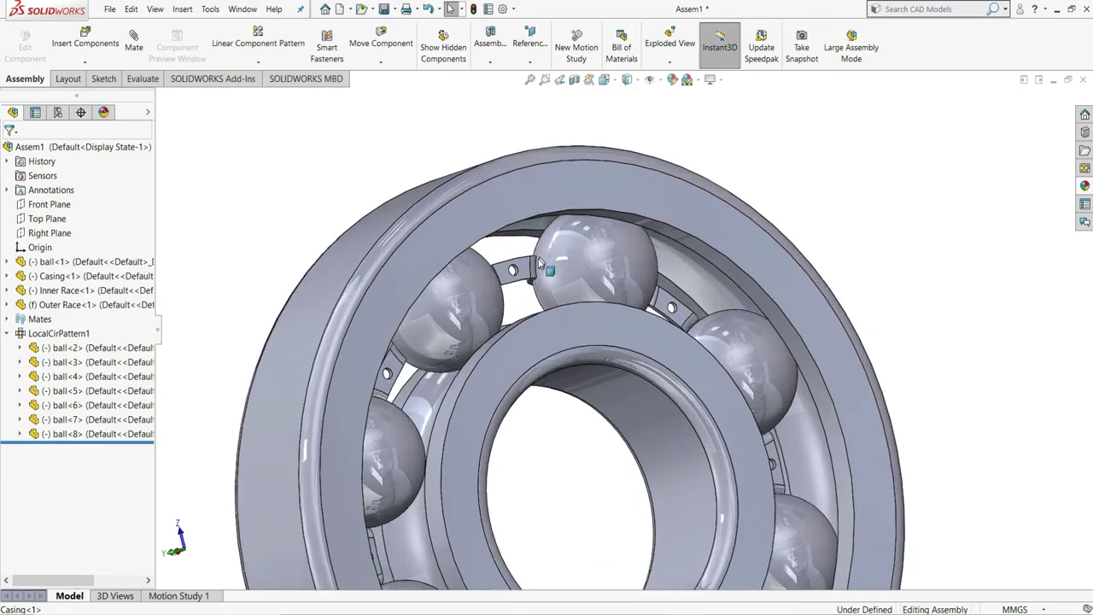
scroll(521, 237, "down", 3)
left_click(525, 271)
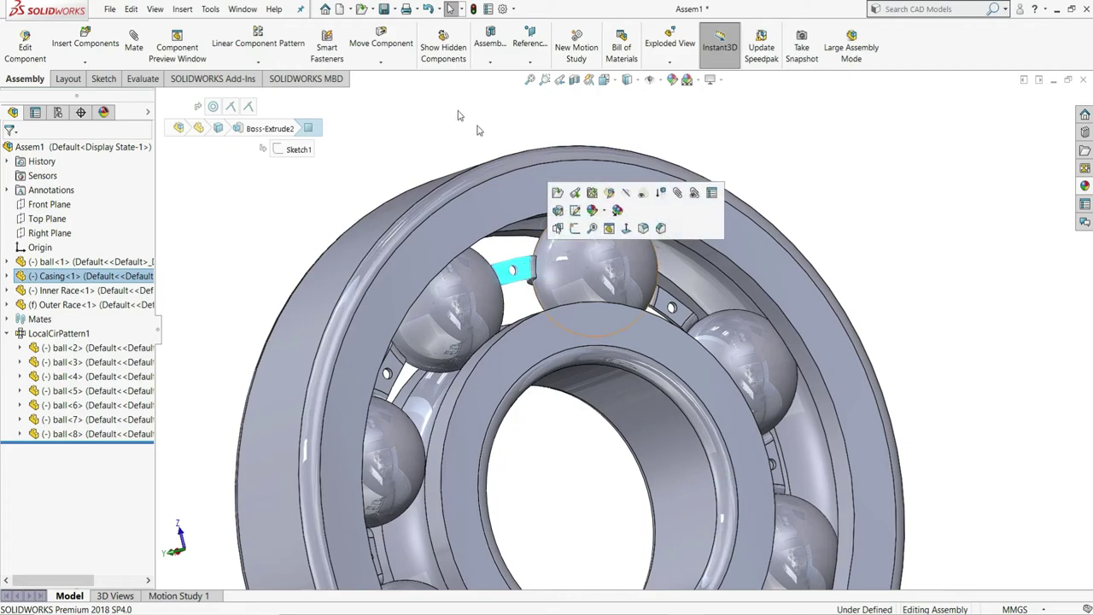
Start Mirror Components, using the cage's flat face as the mirror plane for Casing-1.
left_click(258, 61)
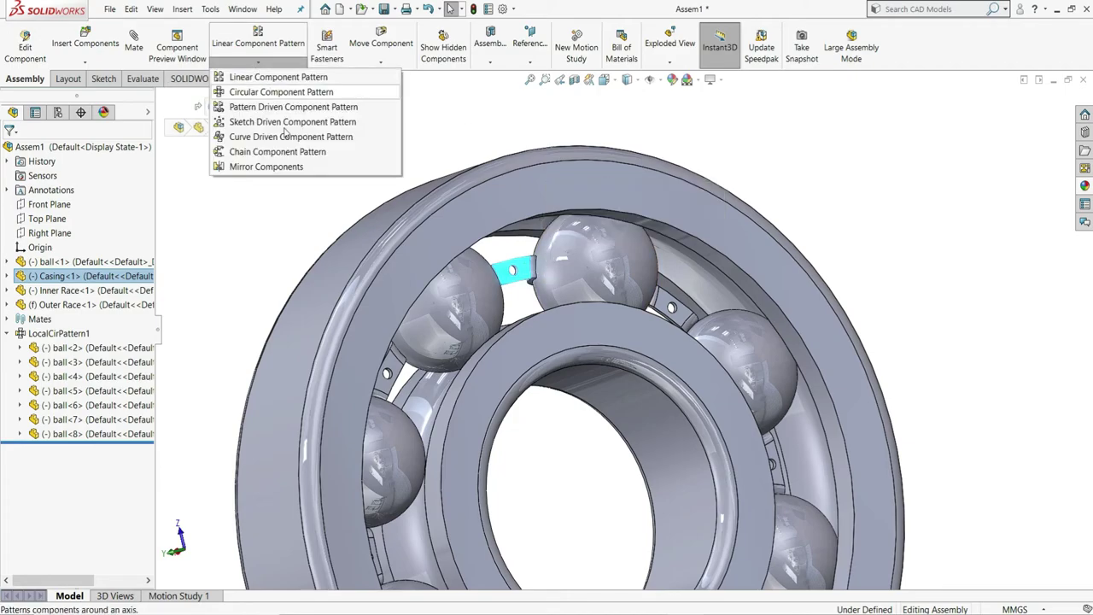
left_click(263, 168)
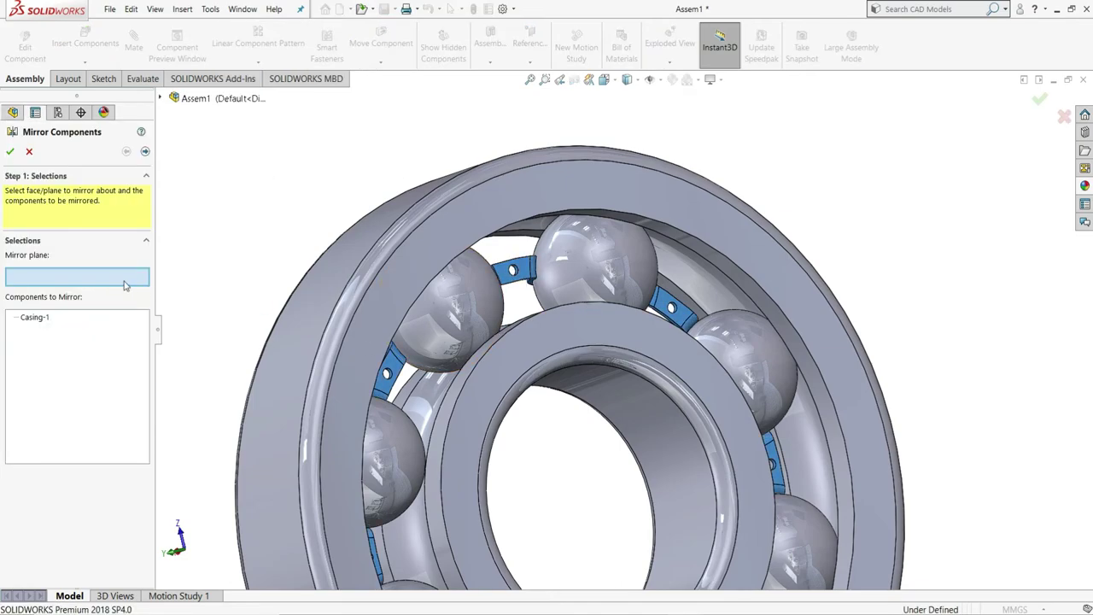
left_click(511, 278)
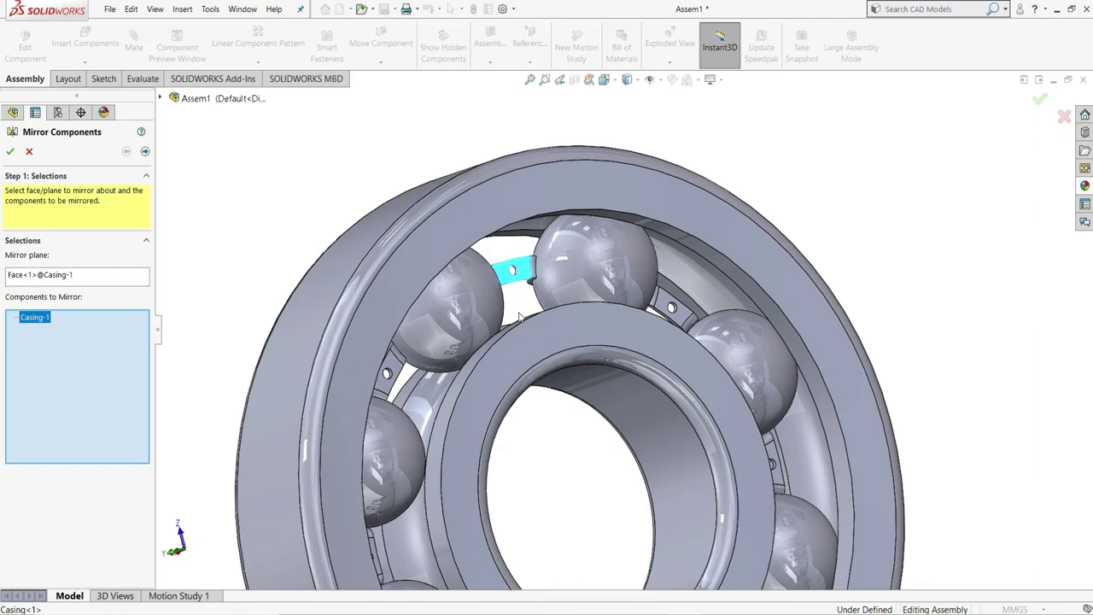
left_click(146, 152)
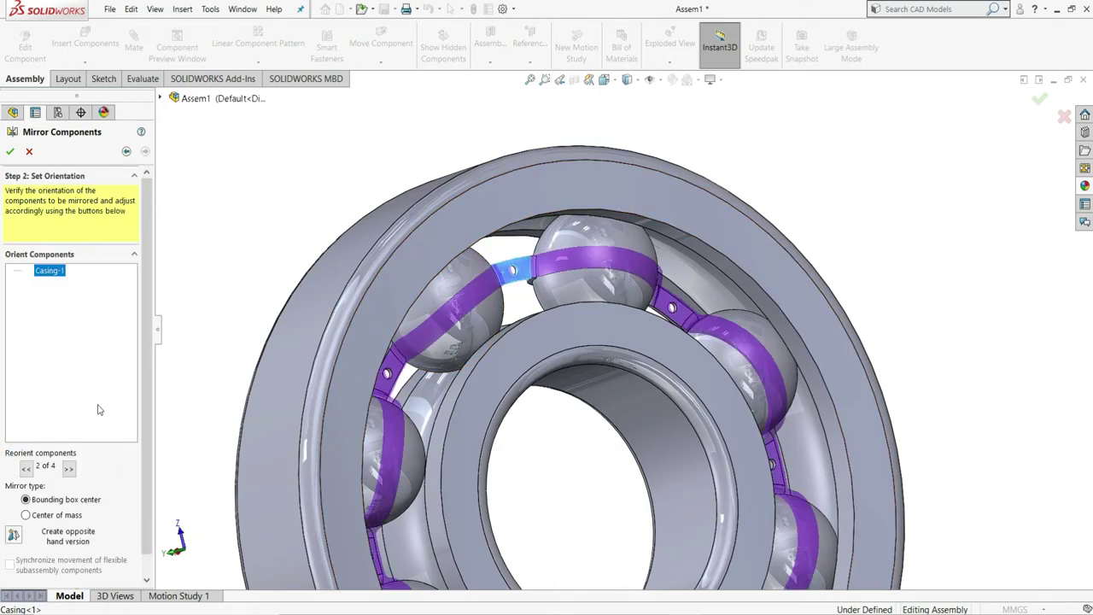
Accept MirrorComponent1, then select the circular edge of a 4 mm cage rivet hole.
left_click(9, 153)
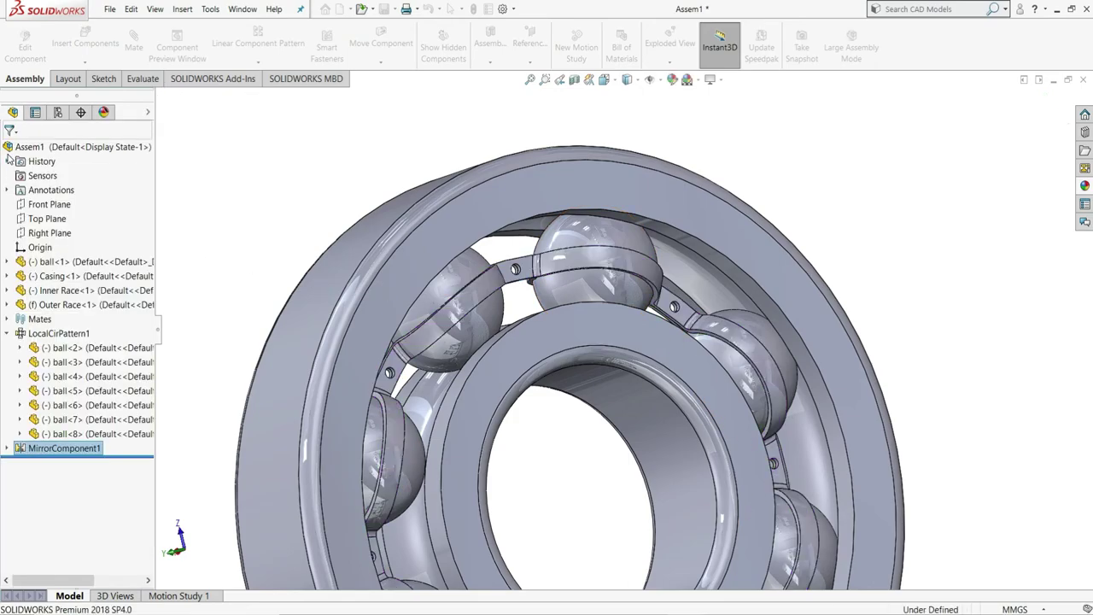
middle_click_drag(402, 240, 496, 207)
scroll(727, 296, "up", 3)
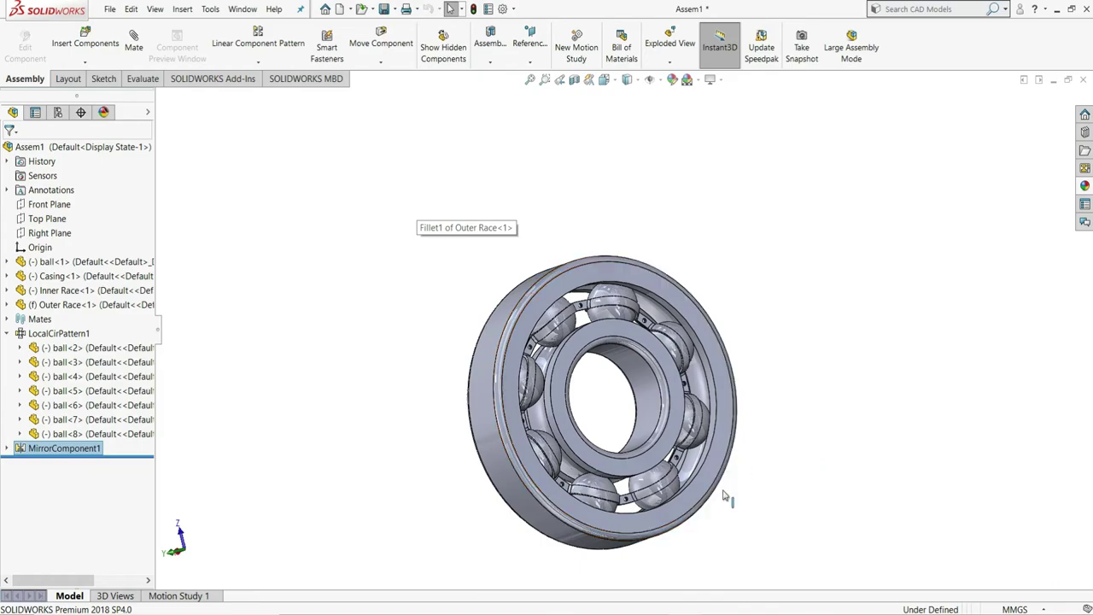
scroll(662, 349, "down", 10)
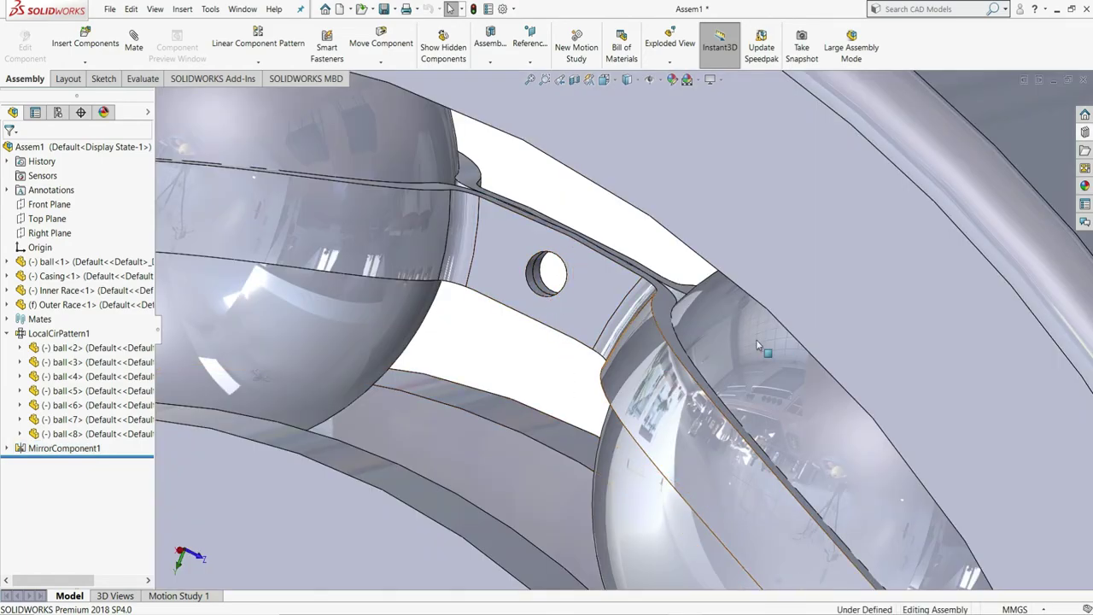
left_click(533, 268)
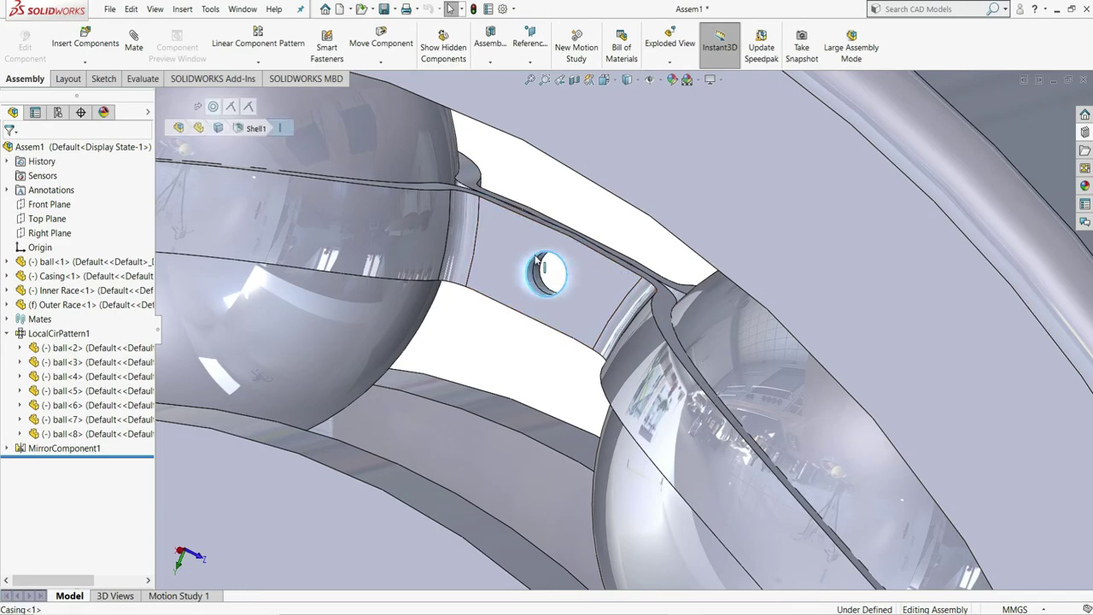
Insert a size 4 DIN 660 round-head rivet with length 8 into the cage hole.
left_click(1086, 134)
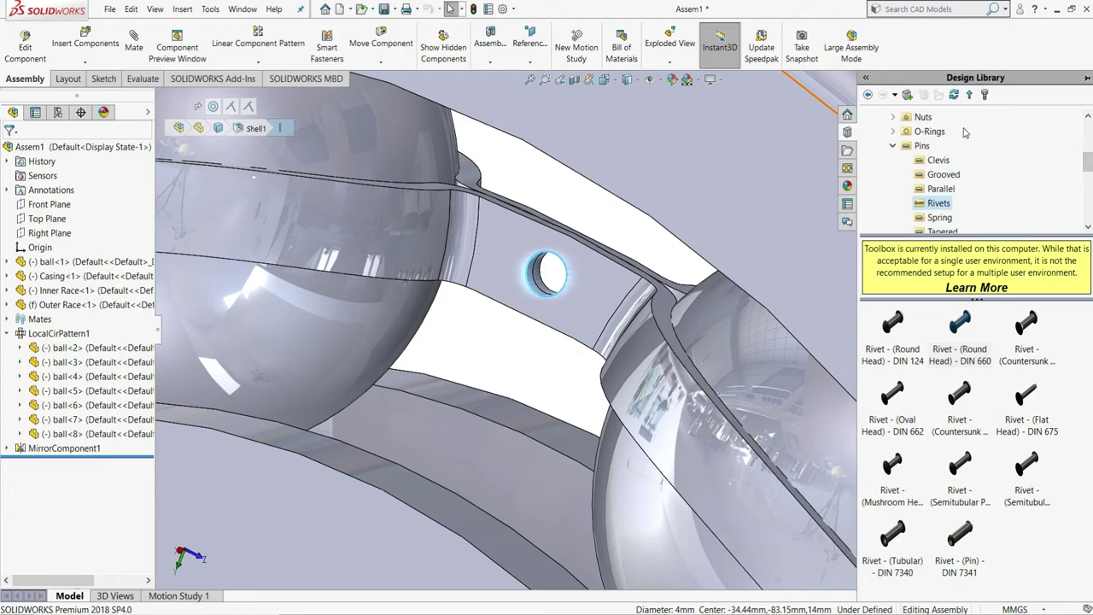
left_click_drag(1087, 161, 1087, 136)
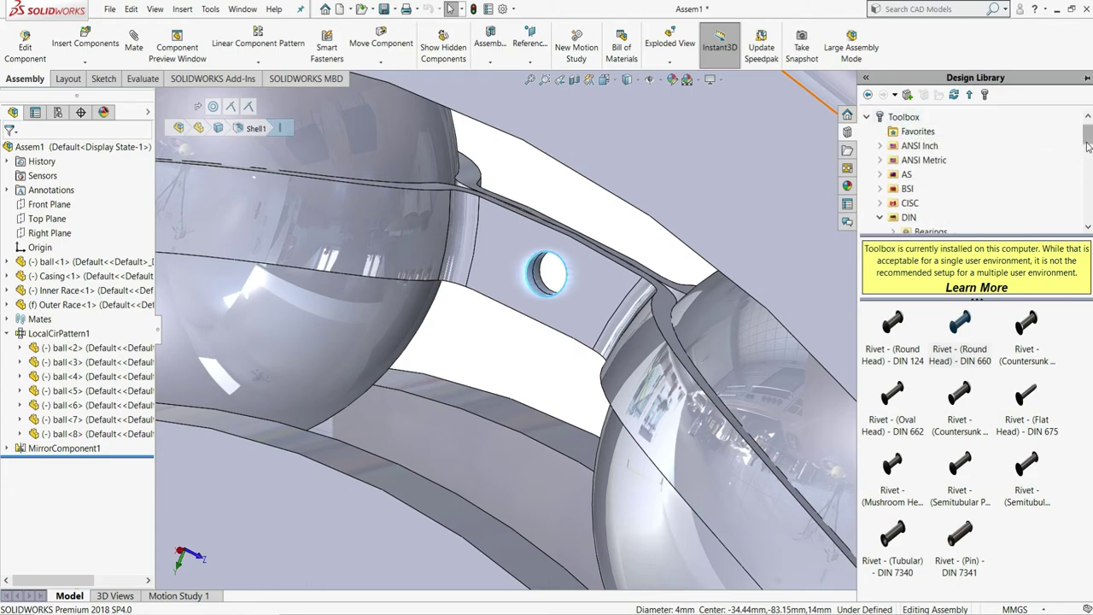
left_click_drag(1087, 147, 1090, 161)
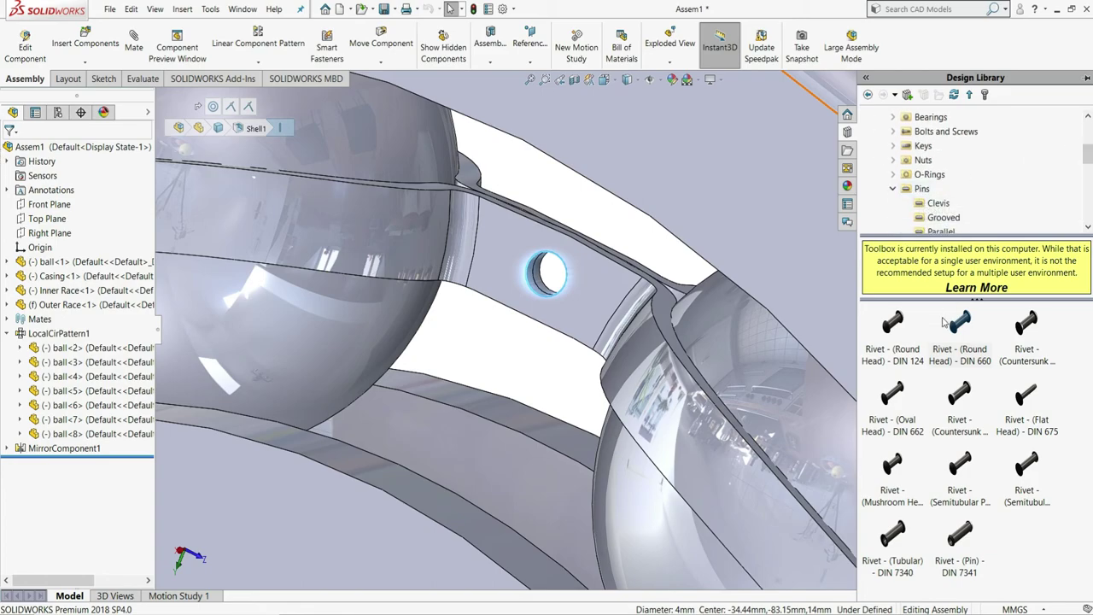
left_click_drag(960, 332, 536, 266)
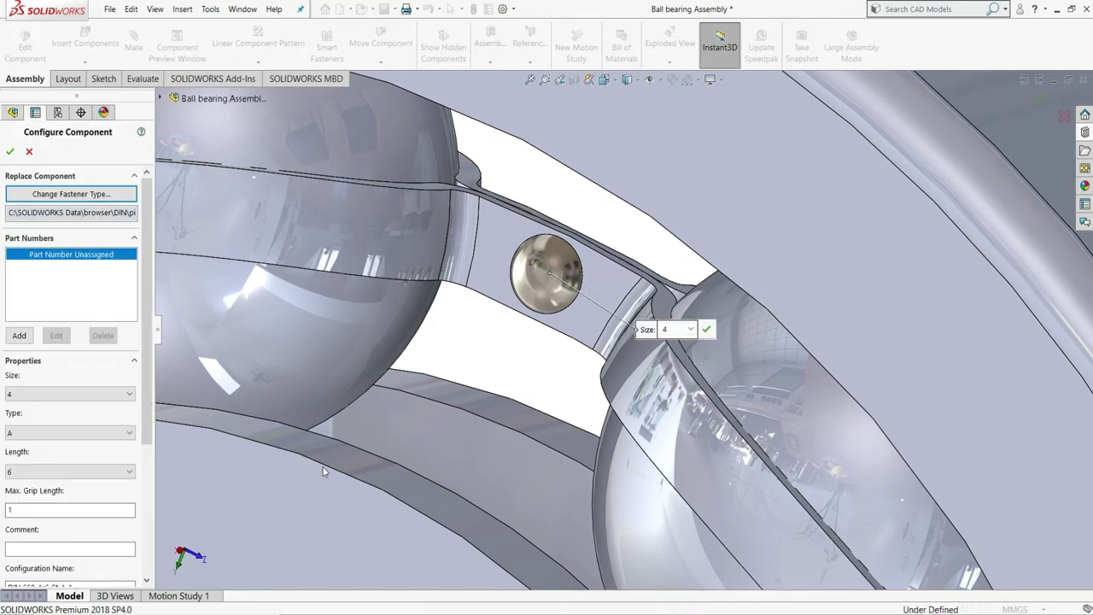
left_click(78, 471)
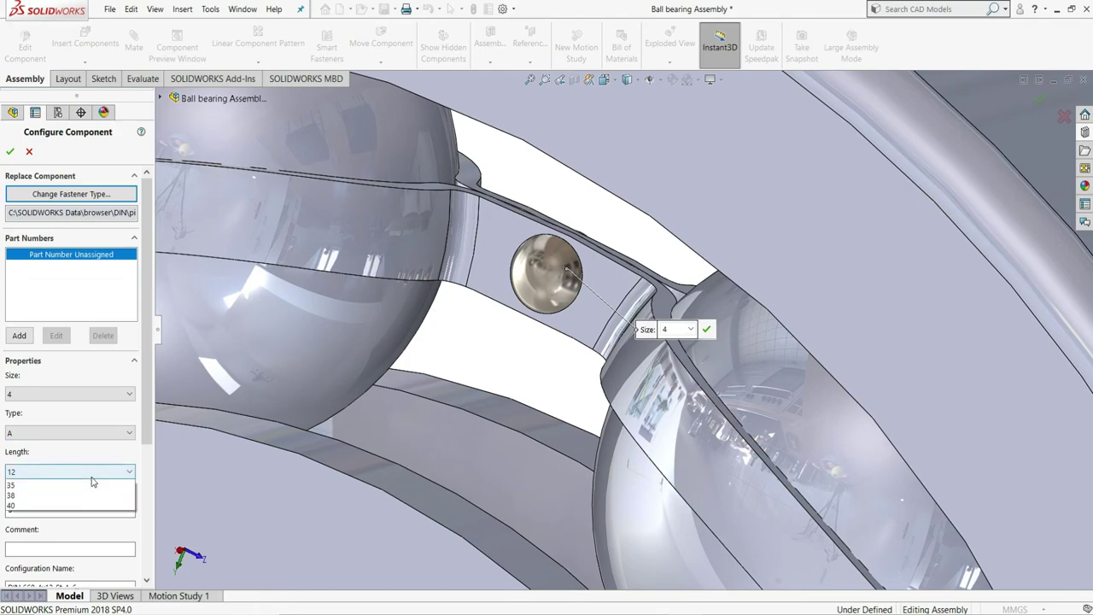
left_click(42, 497)
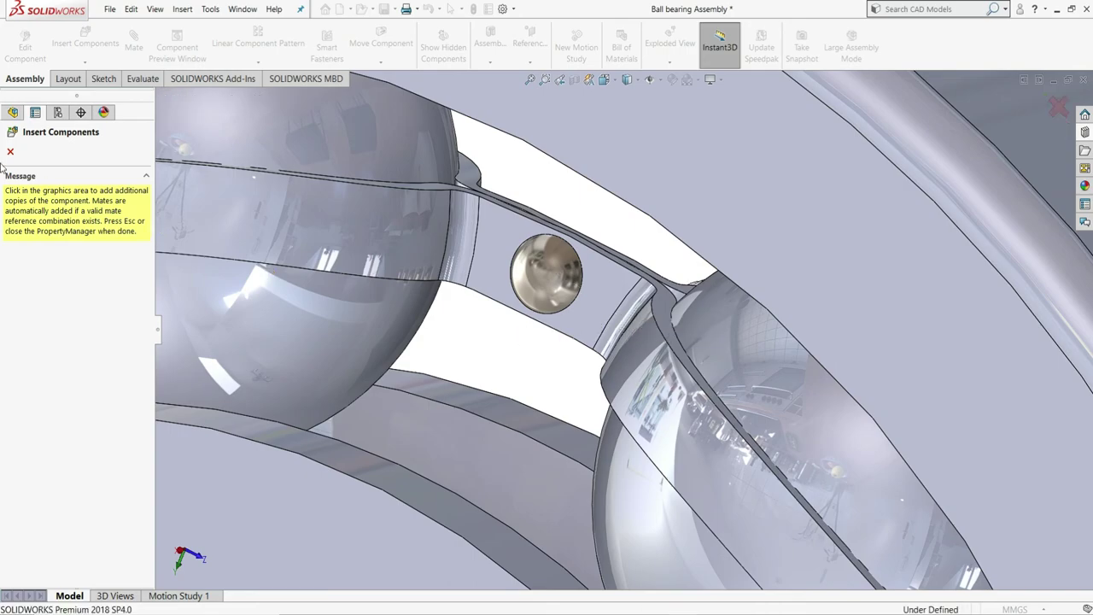
Exit rivet insertion and orbit the bearing to an angled view of the cage.
key("Escape")
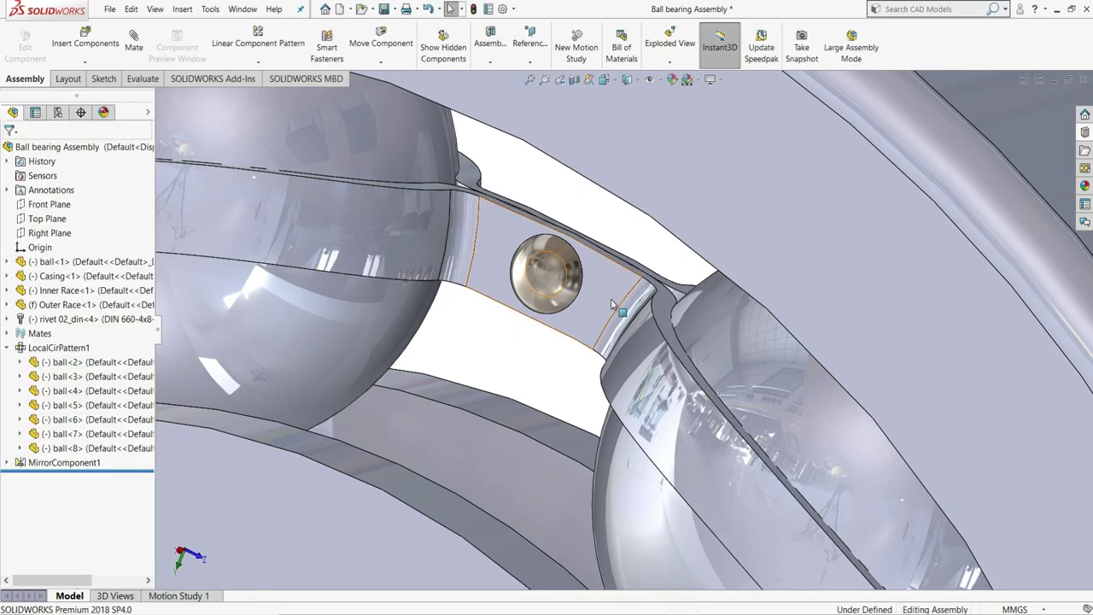
scroll(666, 282, "up", 5)
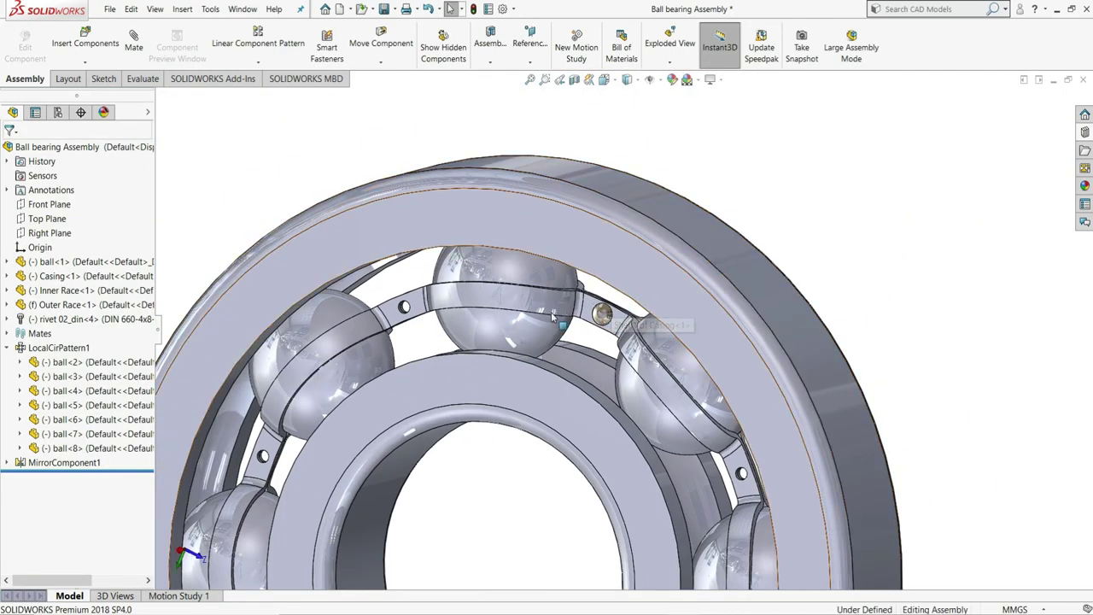
middle_click_drag(734, 246, 439, 317)
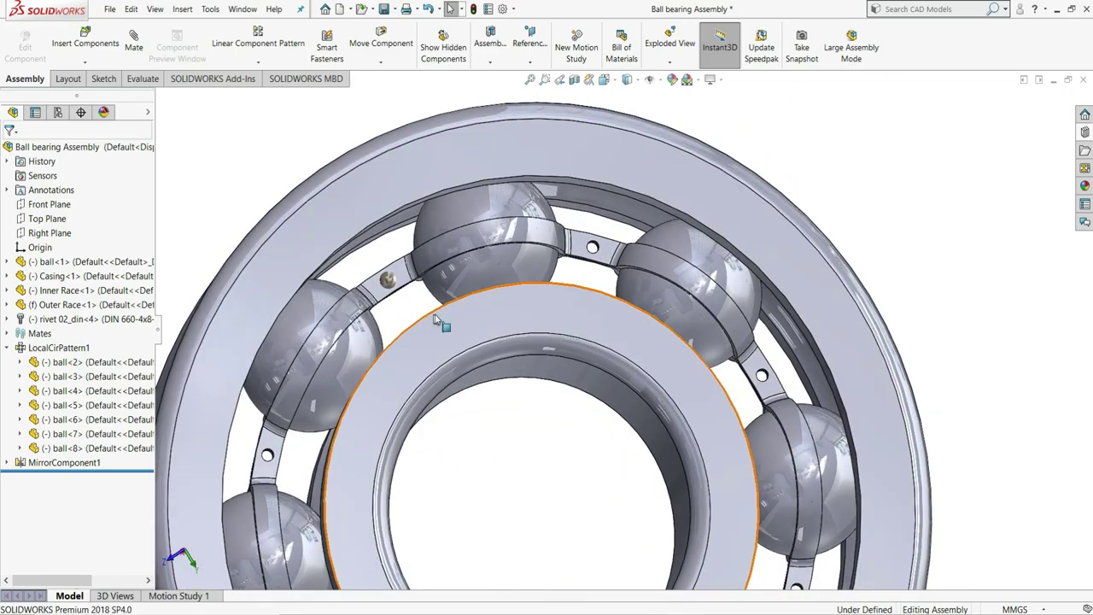
scroll(432, 317, "down", 3)
scroll(436, 318, "down", 5)
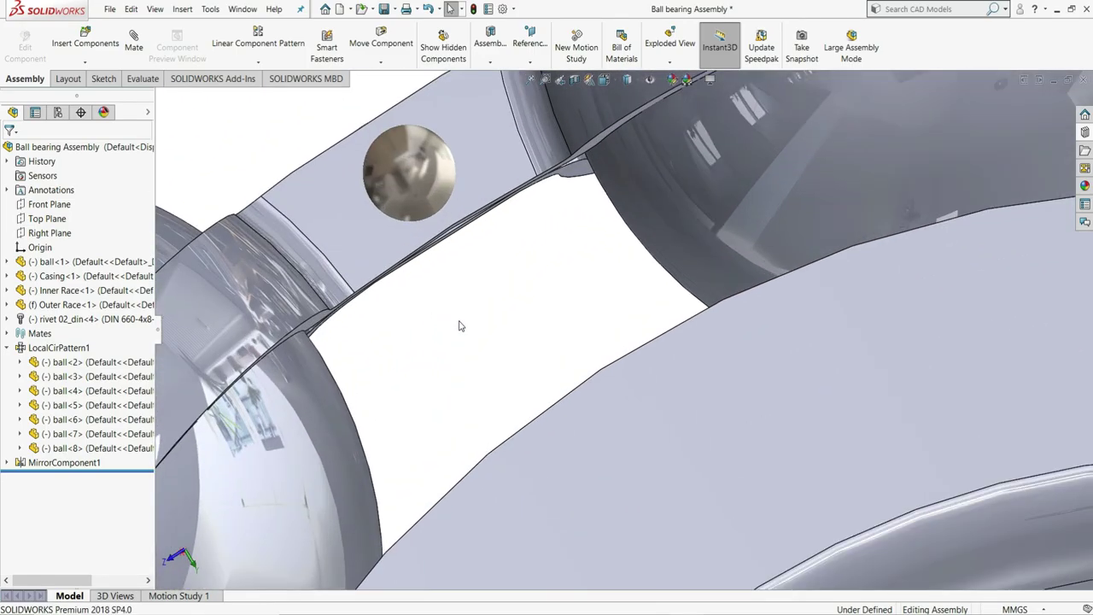
scroll(461, 326, "up", 8)
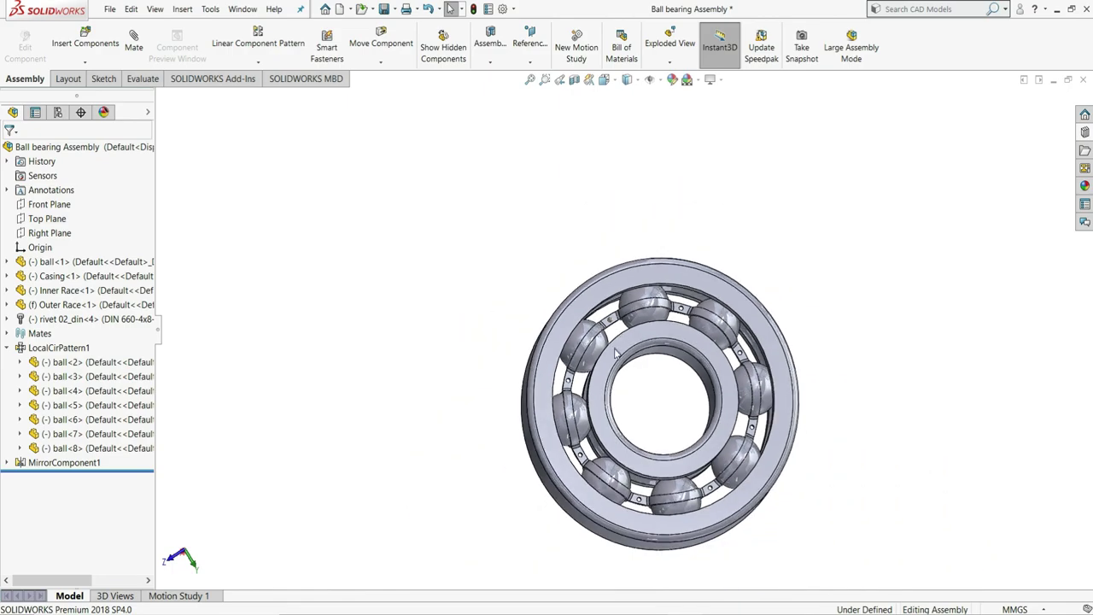
middle_click_drag(628, 364, 615, 233)
scroll(636, 349, "down", 2)
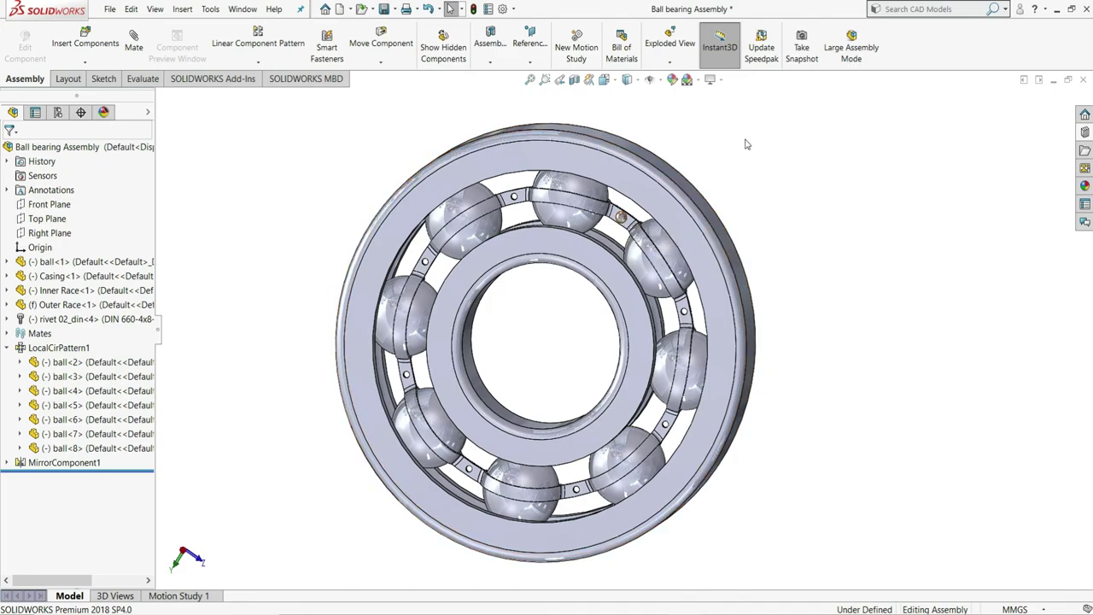
Turn Temporary Axes back on and start a Circular Component Pattern.
left_click(660, 79)
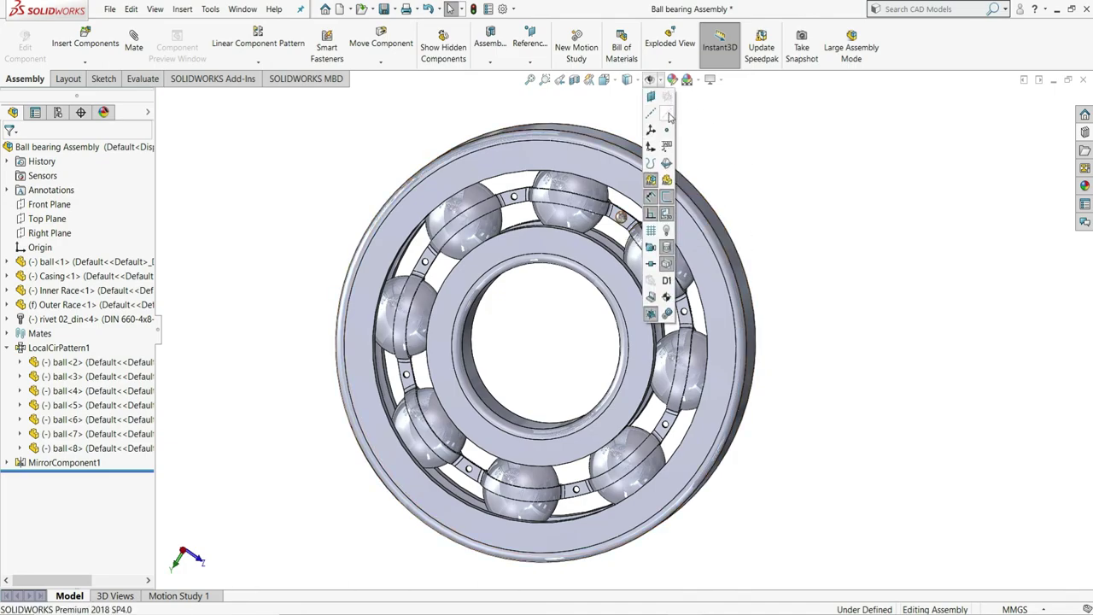
left_click(668, 114)
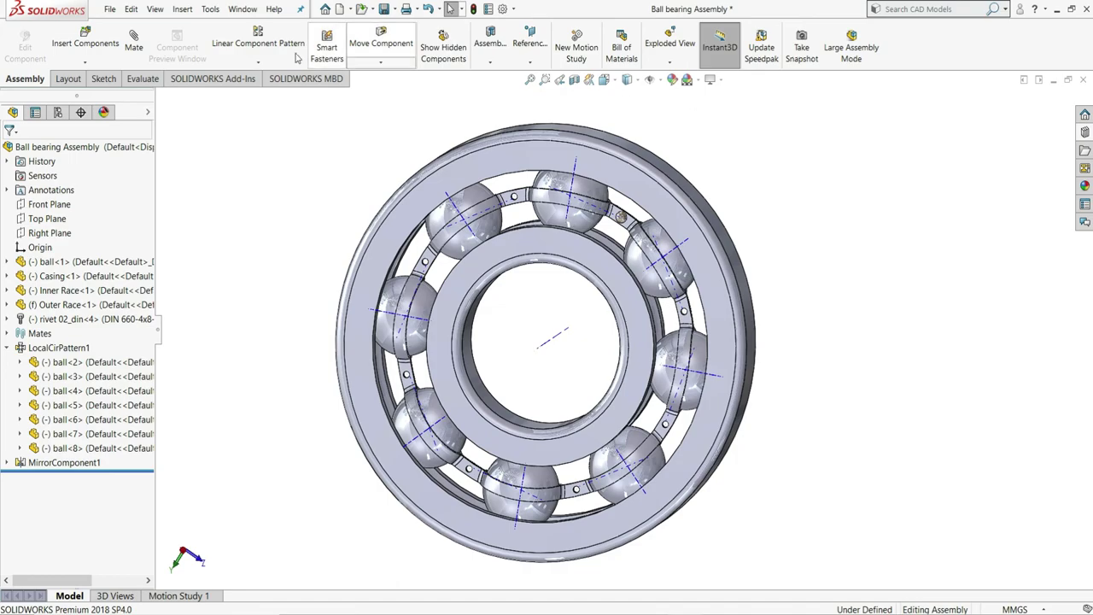
left_click(258, 62)
left_click(265, 92)
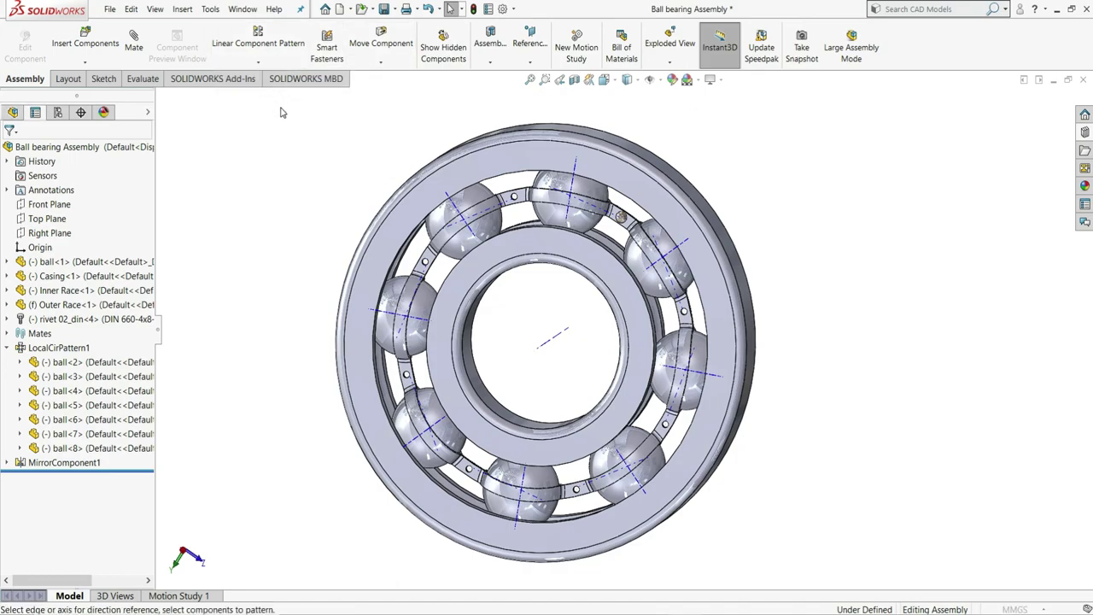
left_click(69, 193)
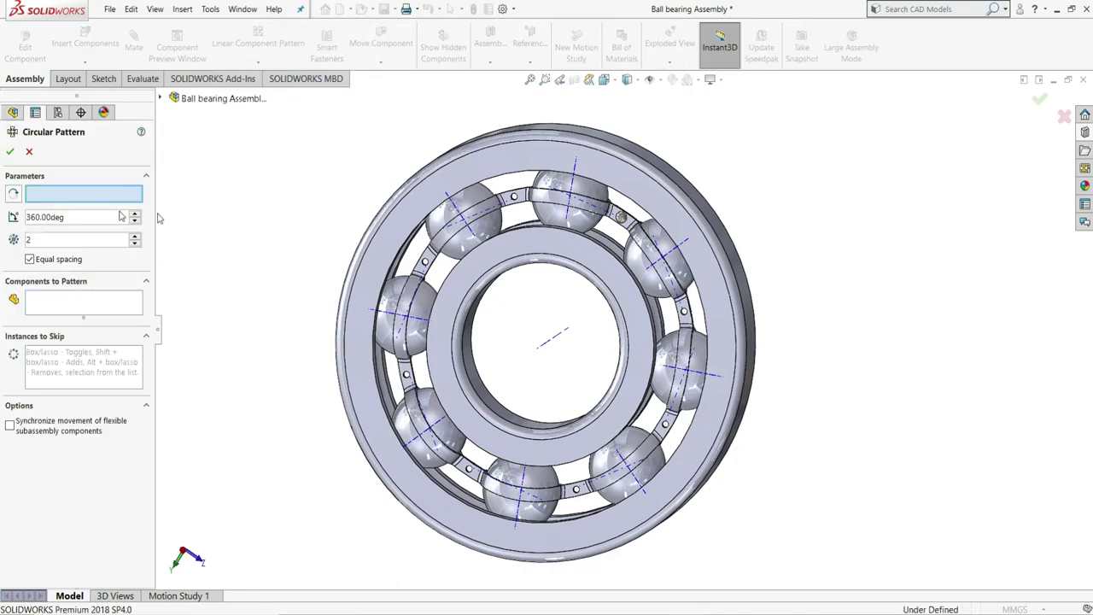
left_click(555, 343)
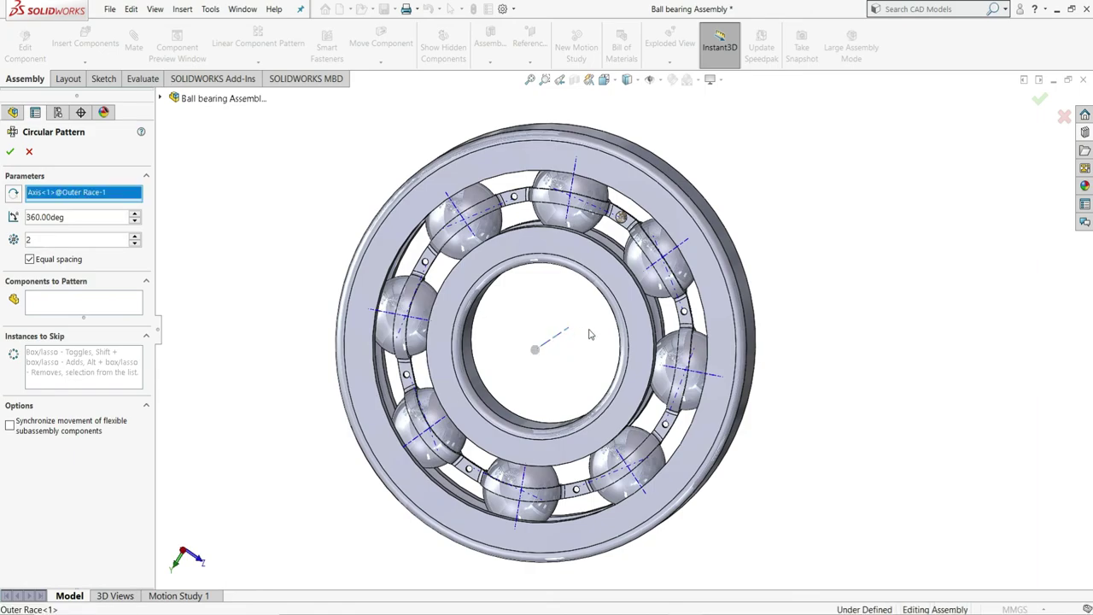
left_click(66, 310)
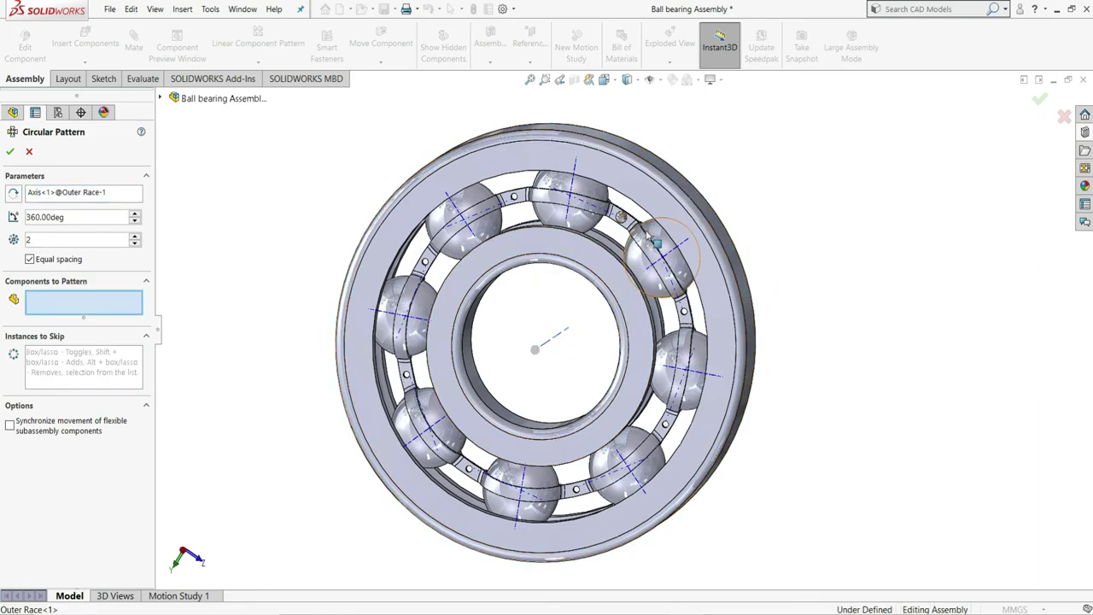
left_click(622, 218)
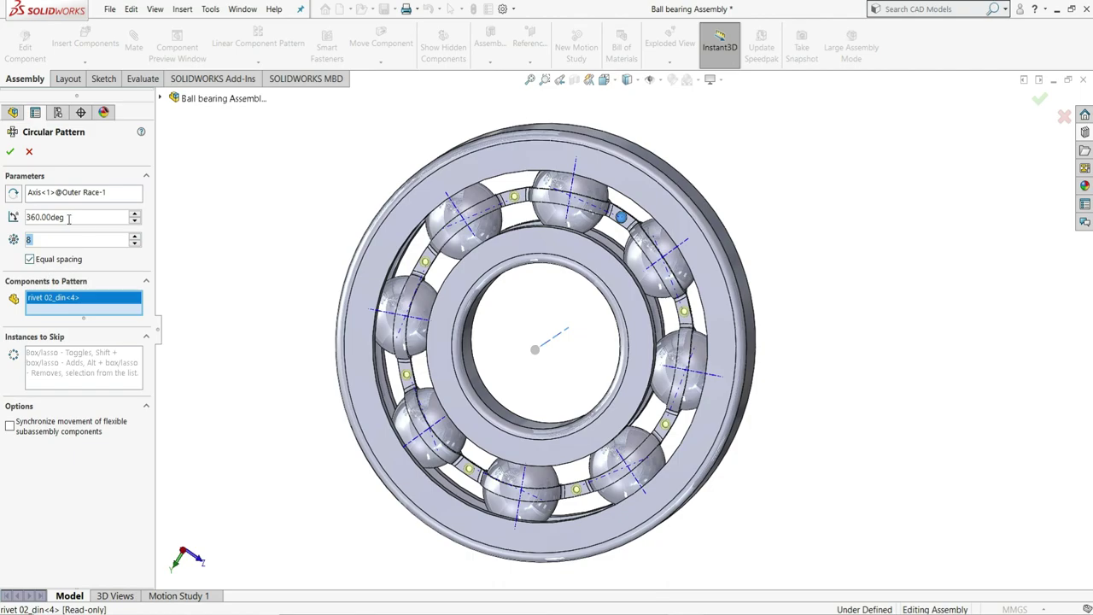
left_click(10, 152)
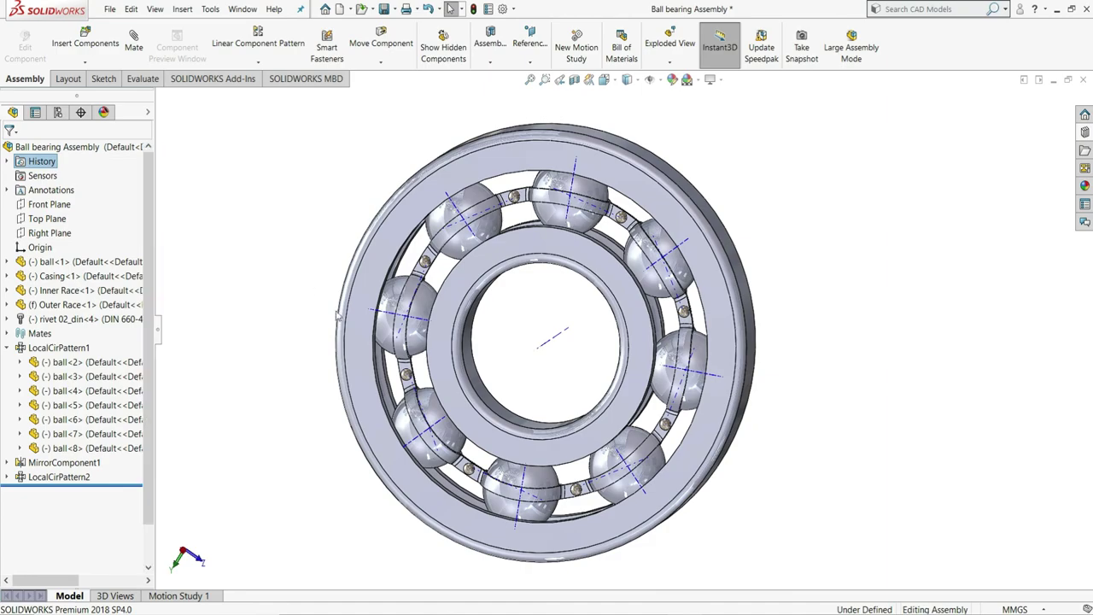
Hide the temporary axes again and open the Appearances, Scenes, and Decals library.
left_click(659, 80)
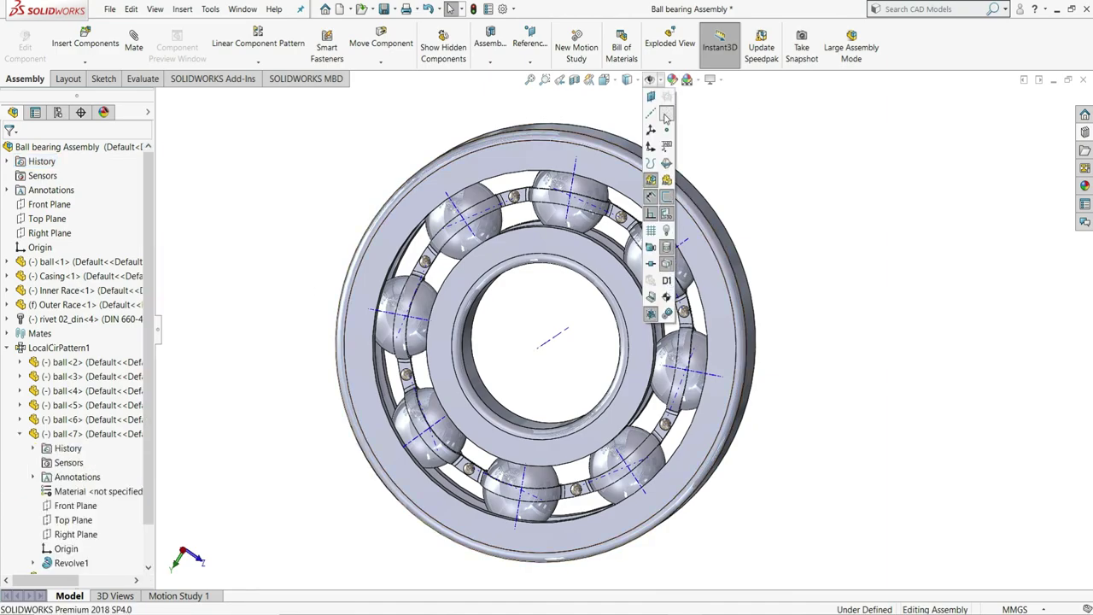
left_click(666, 115)
scroll(728, 377, "up", 2)
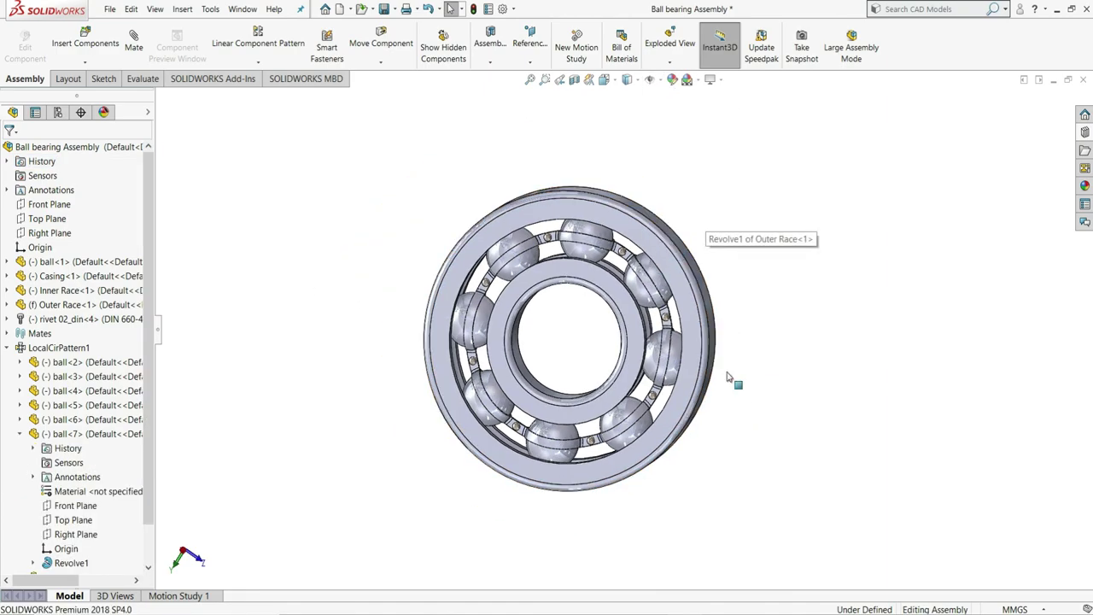
scroll(823, 323, "down", 2)
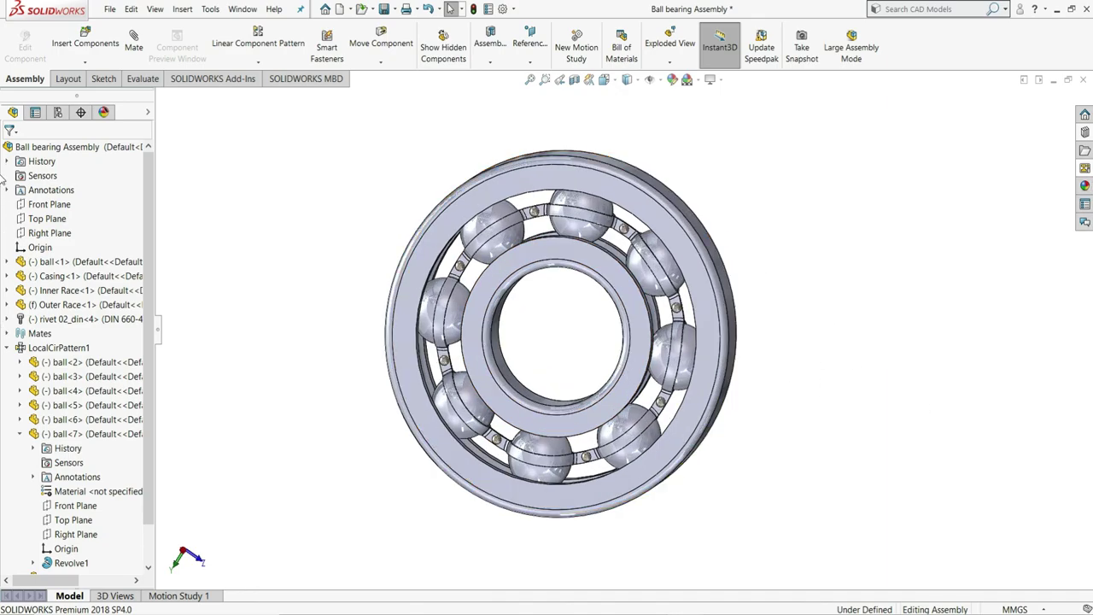
left_click(1085, 186)
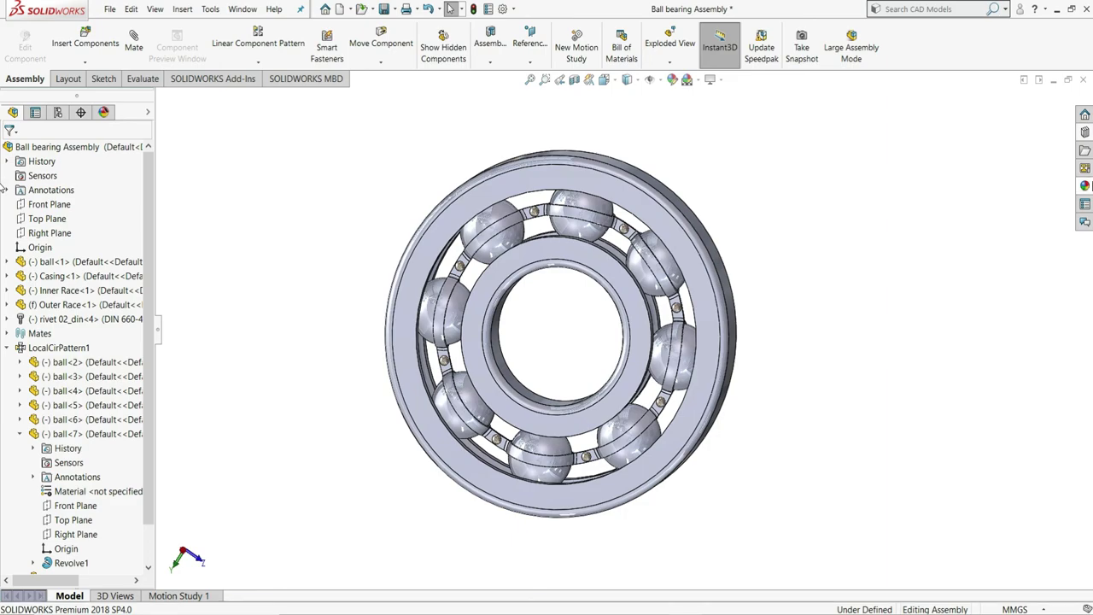
Apply the Appearances(color) > Metal > Steel appearance to the whole bearing assembly.
left_click(869, 118)
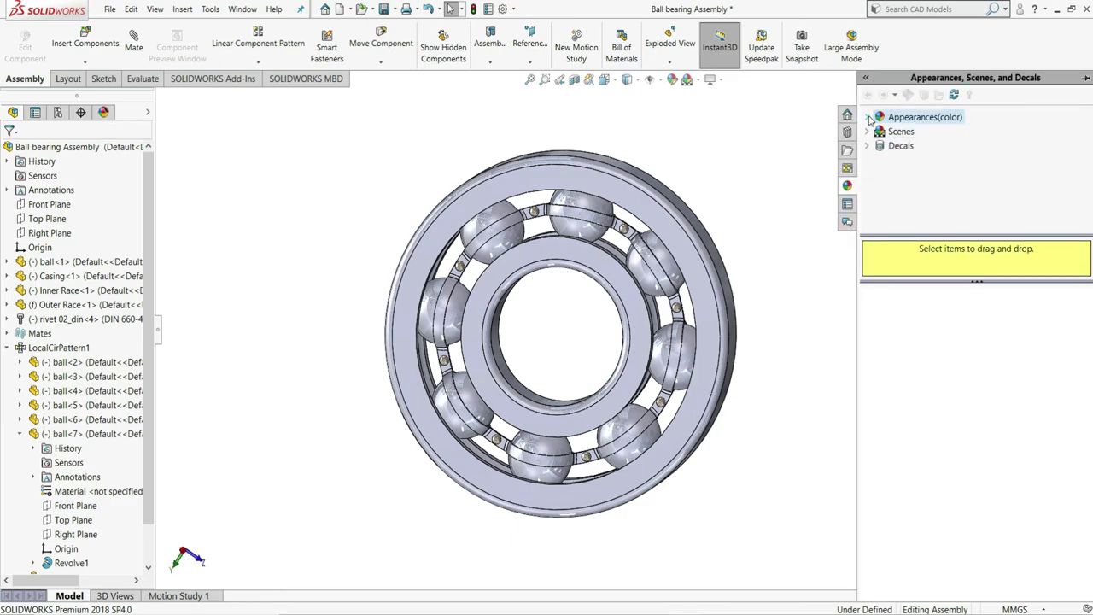
left_click(885, 147)
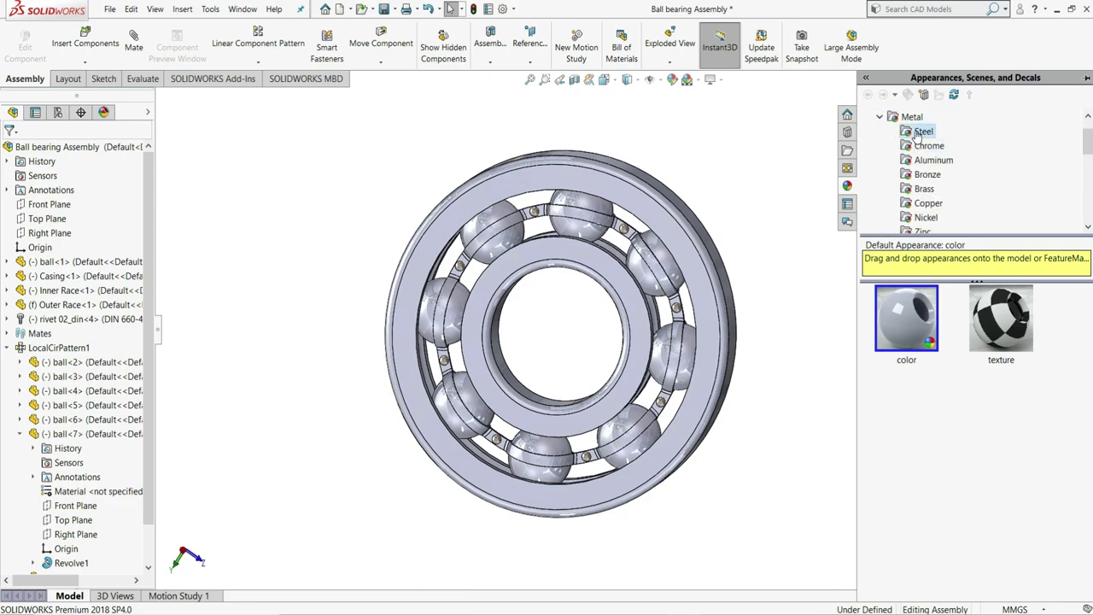
left_click(920, 133)
left_click(919, 329)
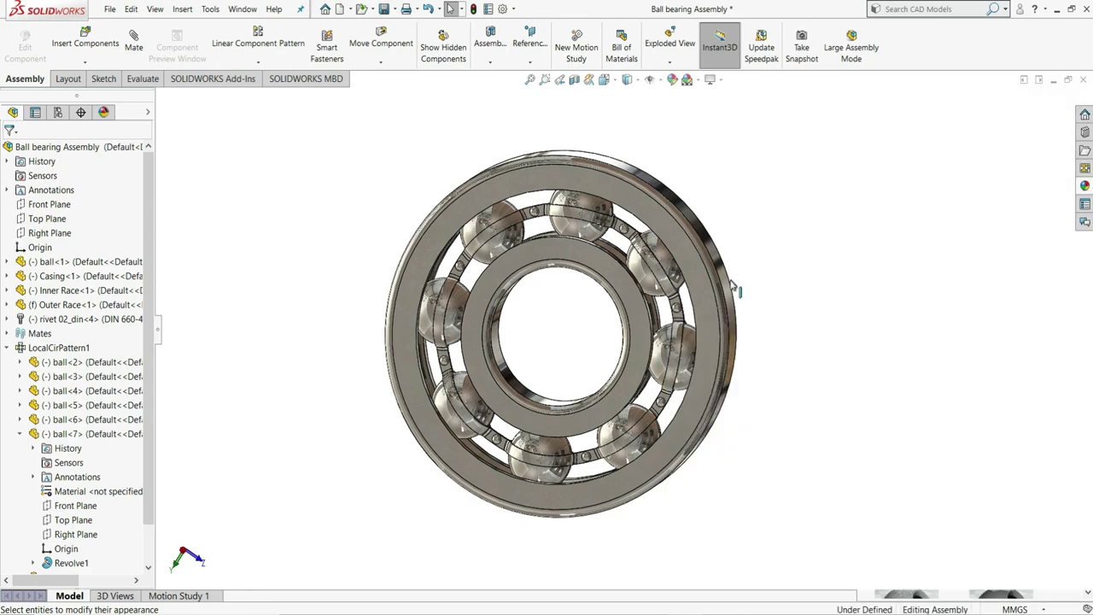
middle_click_drag(584, 317, 777, 277)
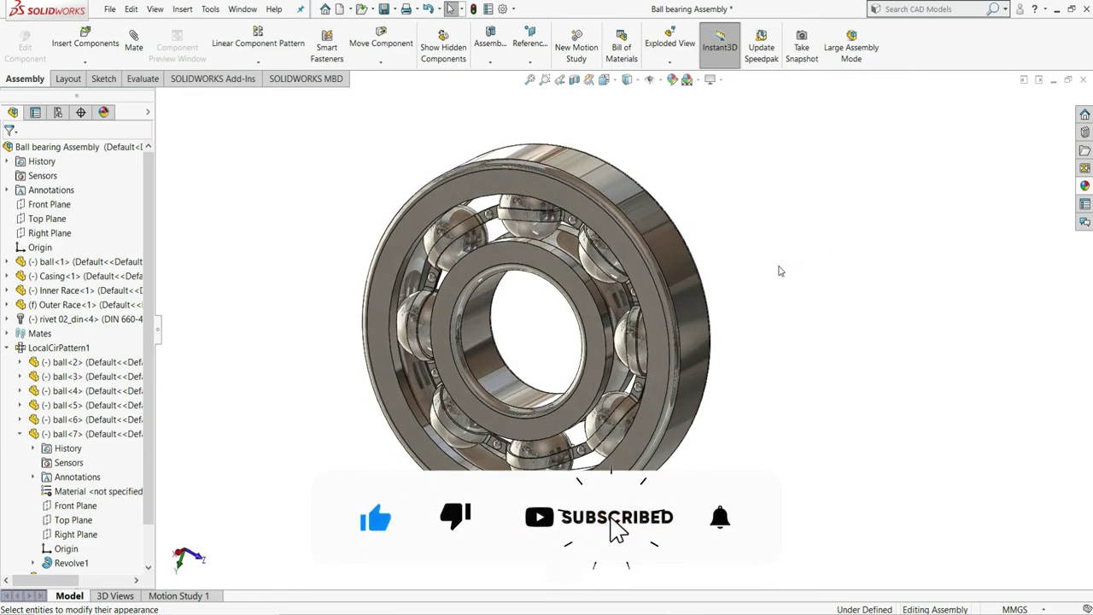